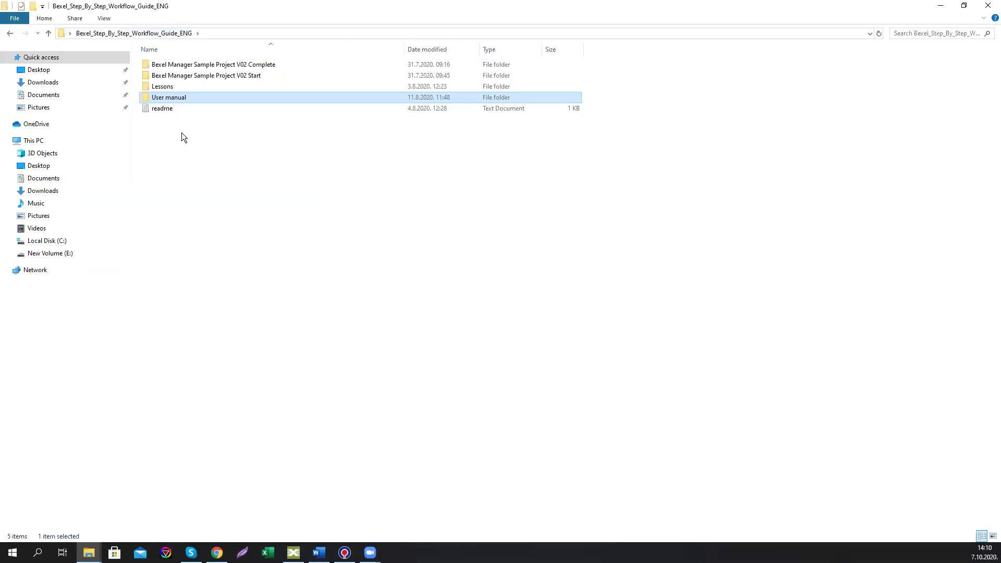
- Browse the Lessons folder down to Lesson 8.0, Chapters 8.13, 8.14, Exchange to view its exchange files
double_click(177, 87)
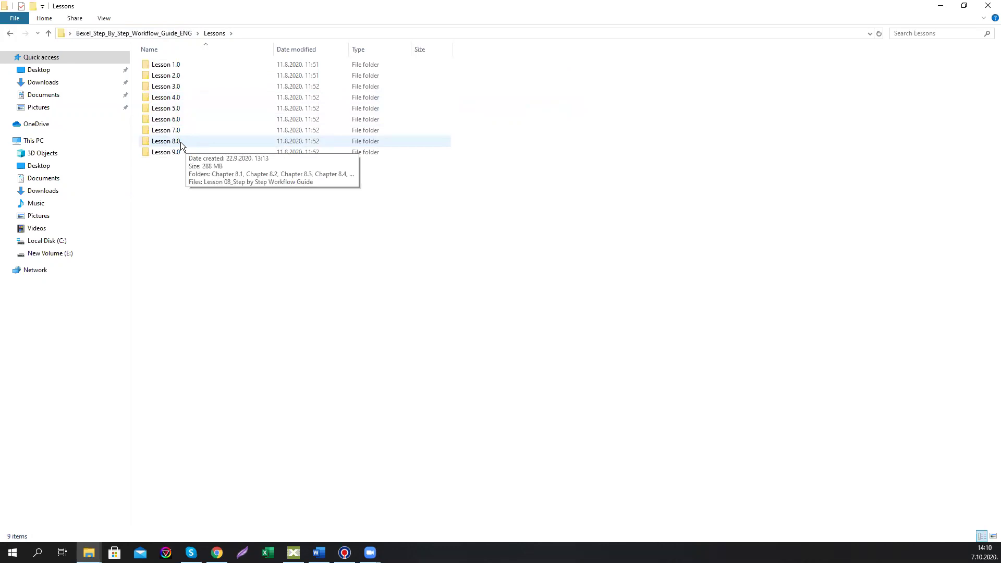
double_click(181, 142)
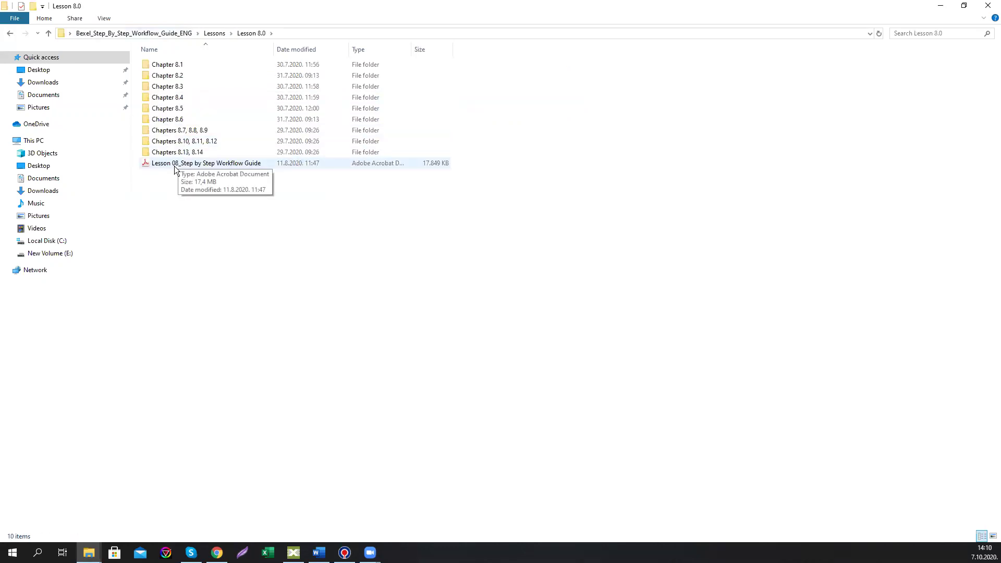
click(174, 166)
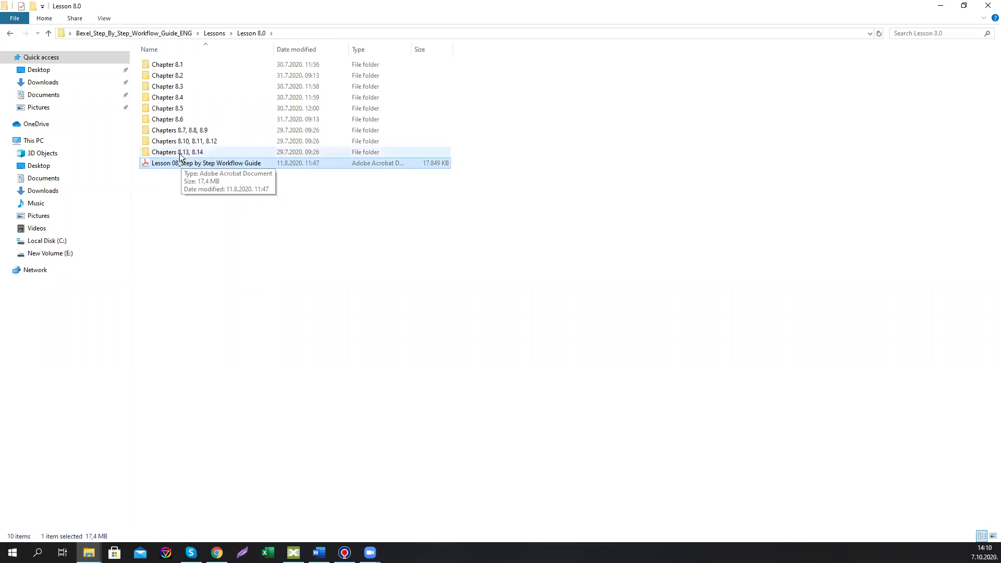
click(180, 152)
double_click(182, 152)
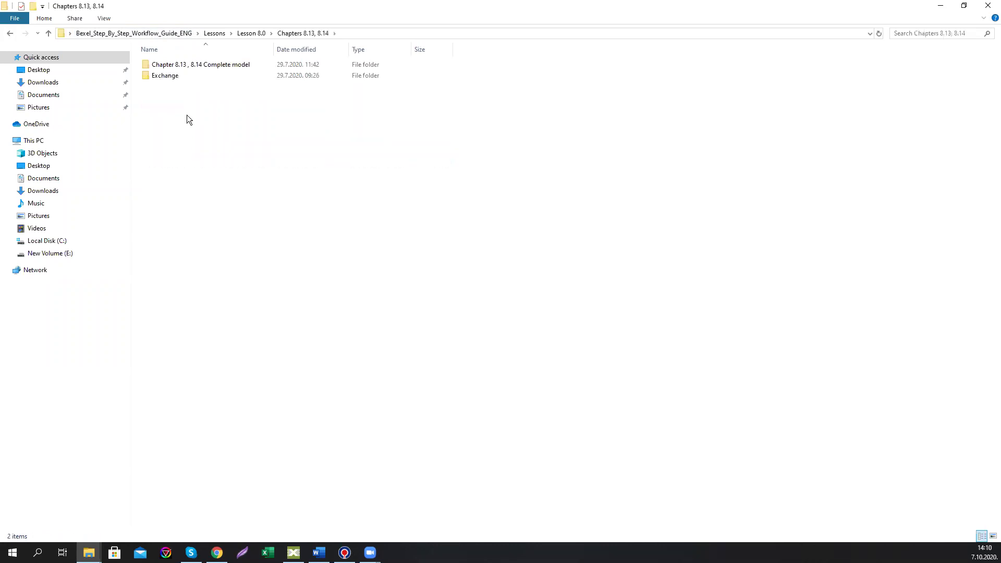
double_click(174, 76)
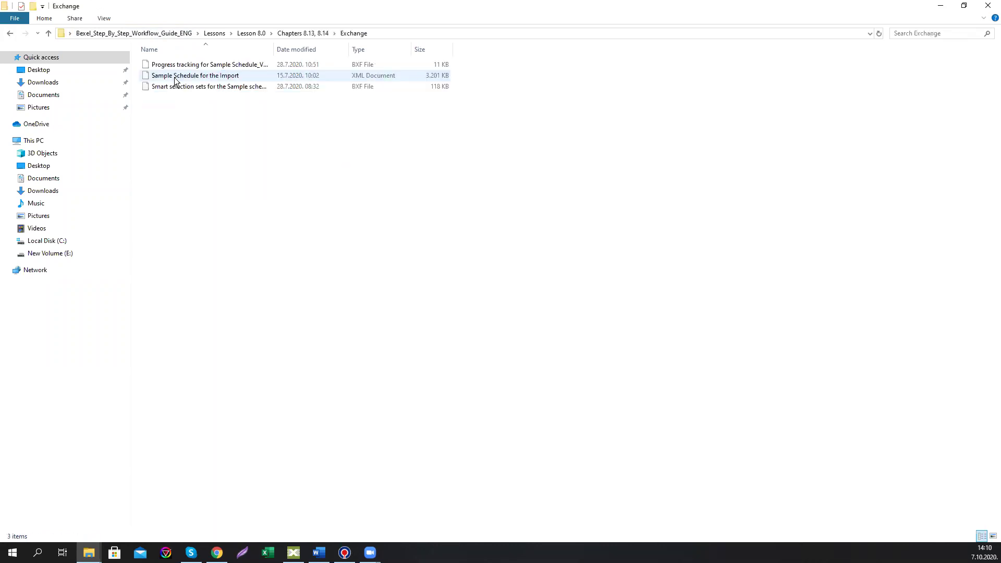
- Return to the Bexel_Step_By_Step_Workflow_Guide_ENG folder and look at the Bexel Manager Sample Project V02 Start and Complete folders
click(257, 33)
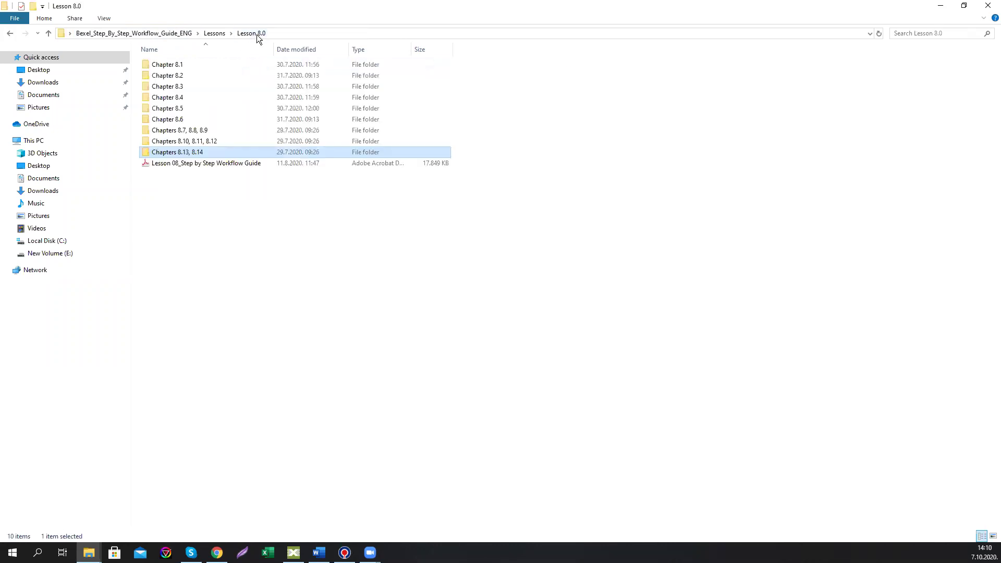
click(184, 34)
click(201, 76)
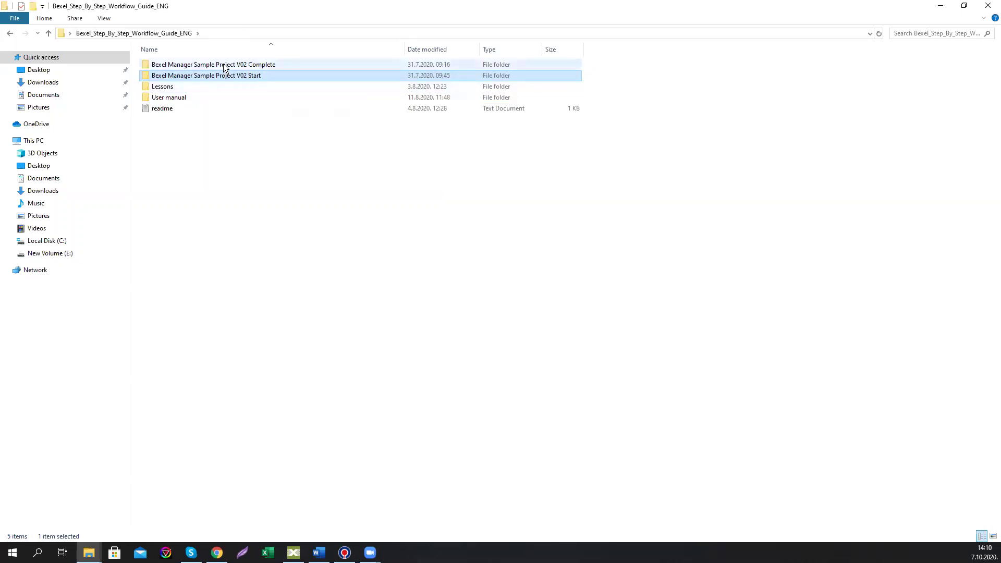
mouse_move(223, 68)
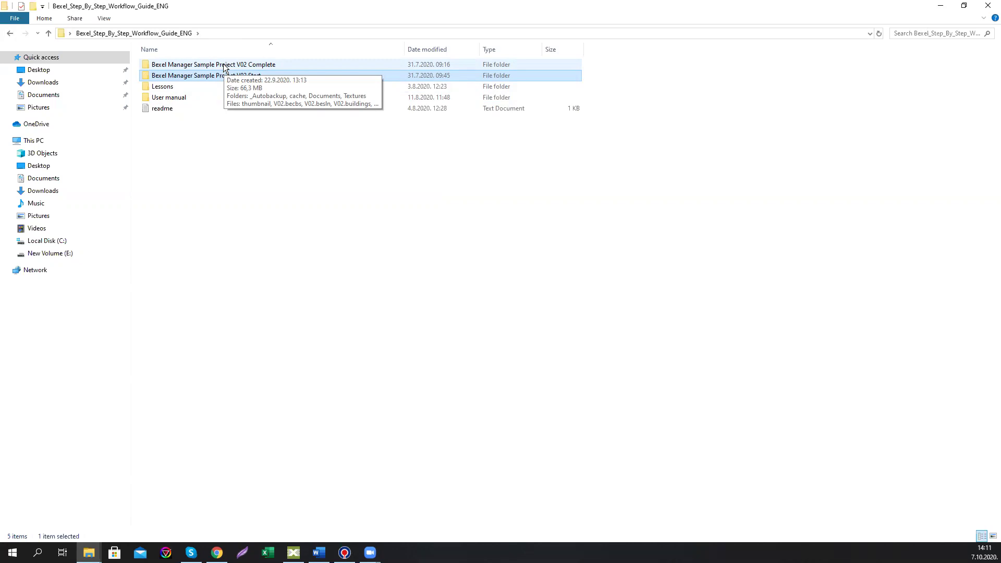
click(224, 65)
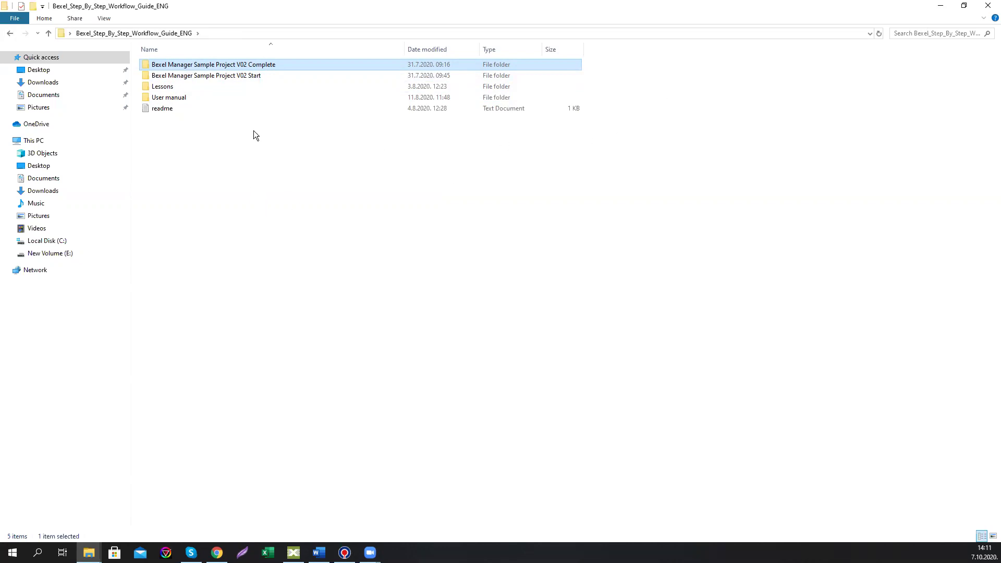
- Open the Lesson 8.0 folder, locate its Chapter 8.2 folder, and close the file window
click(172, 89)
double_click(172, 90)
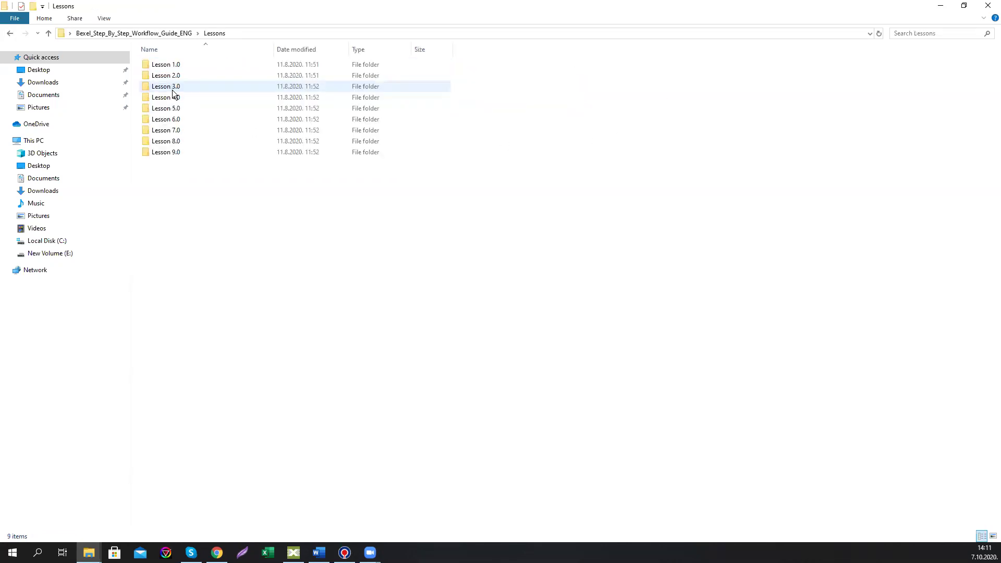
double_click(177, 140)
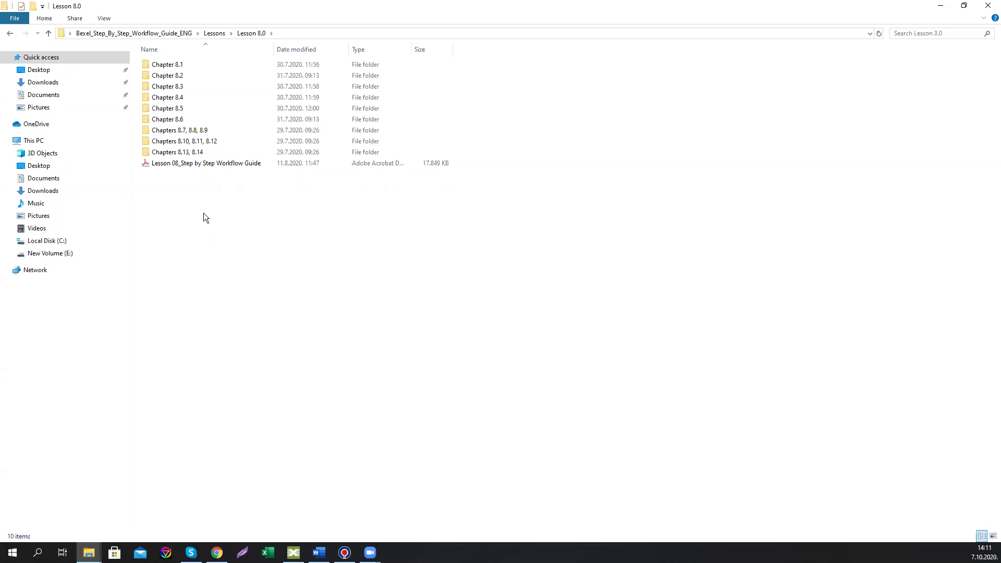
click(196, 74)
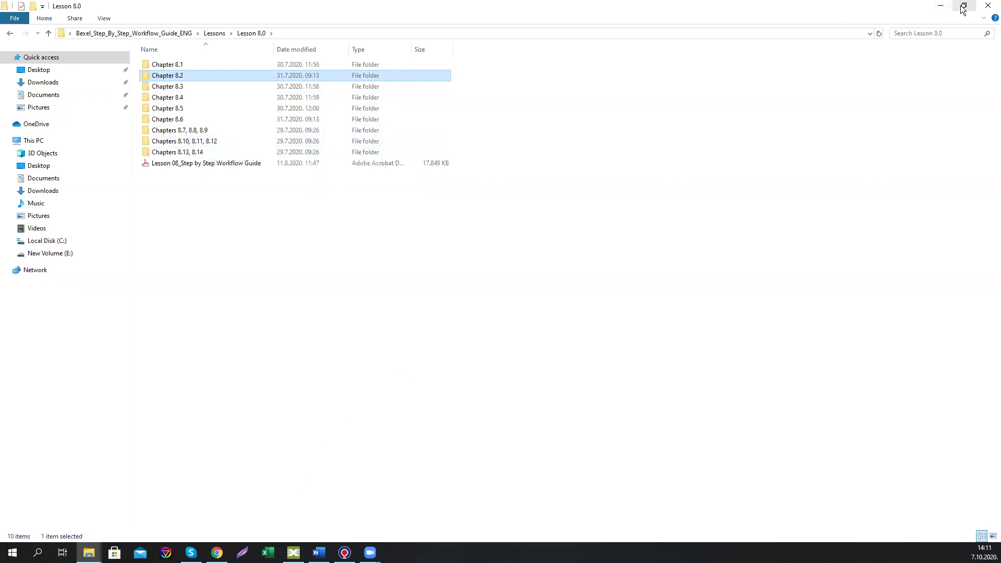
click(988, 6)
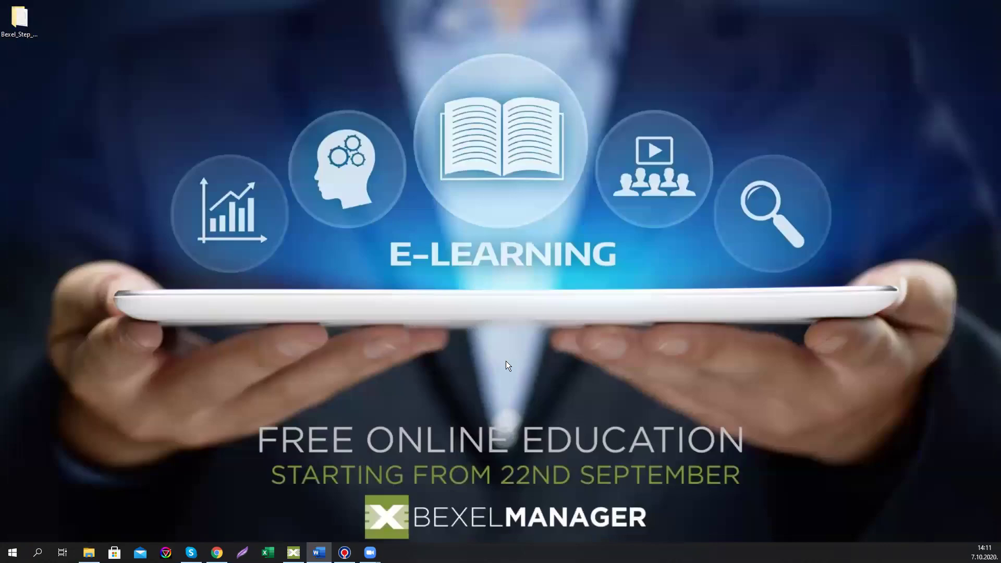
- Switch to Bexel Manager and show the building model up close in the 3D View
click(294, 552)
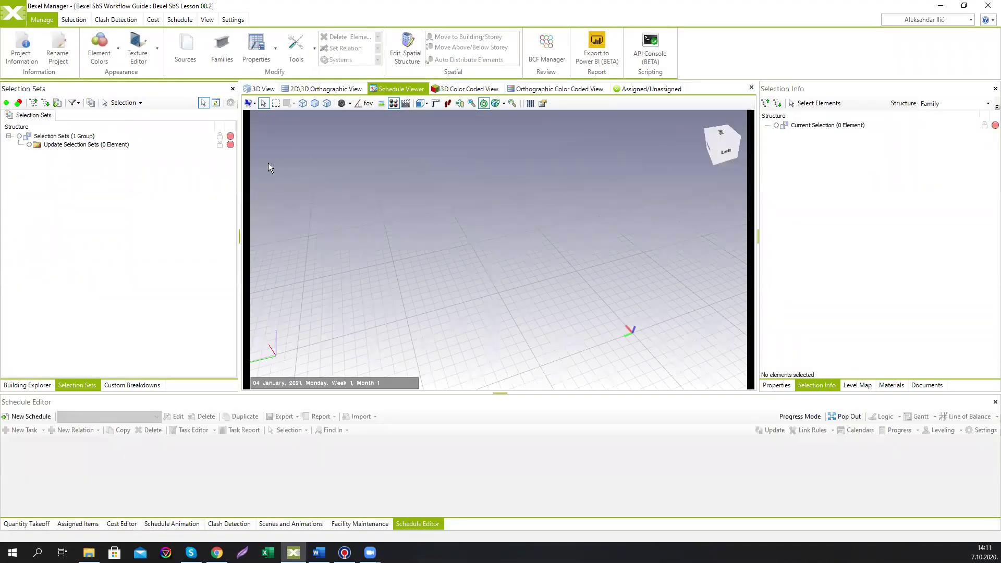
click(264, 92)
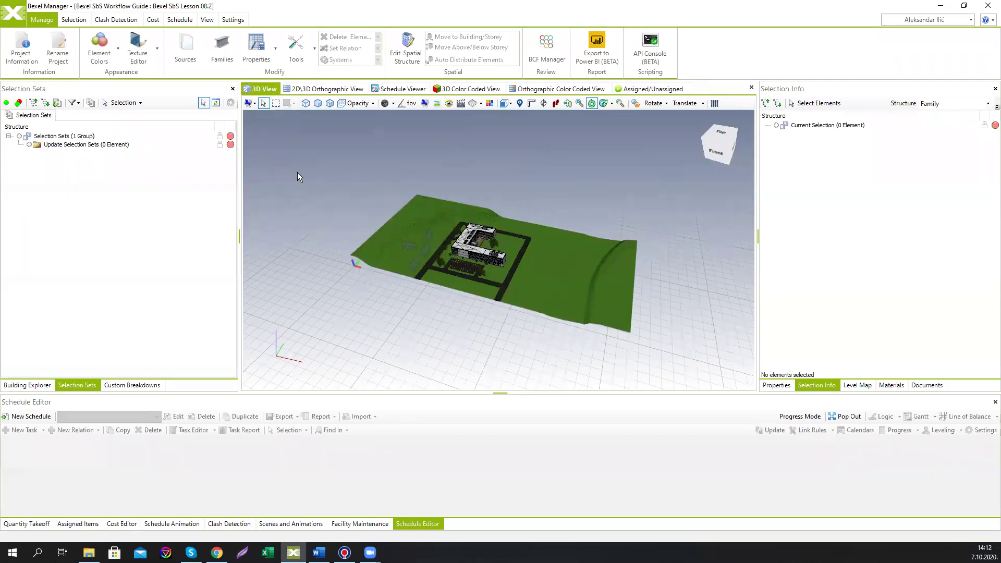
drag(417, 218, 523, 231)
scroll(522, 231, up, 5)
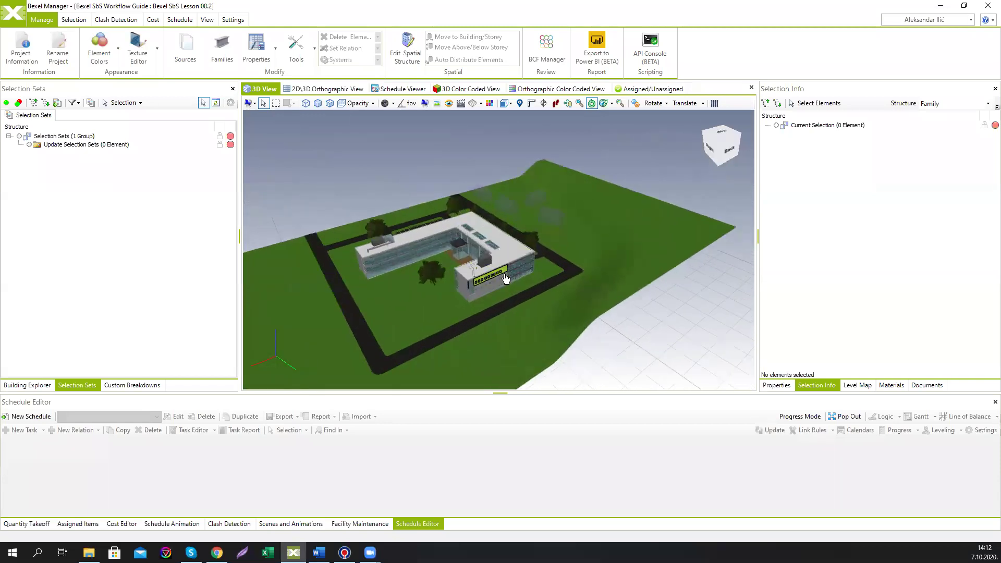
scroll(501, 252, up, 5)
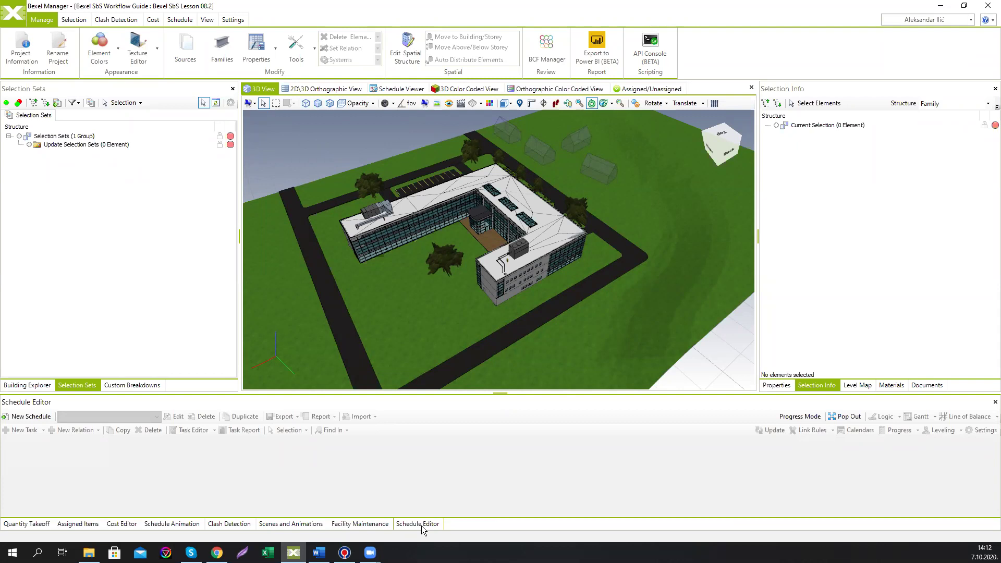
- Create a new schedule named DEMO Schedule and enlarge the Schedule Editor area
click(39, 419)
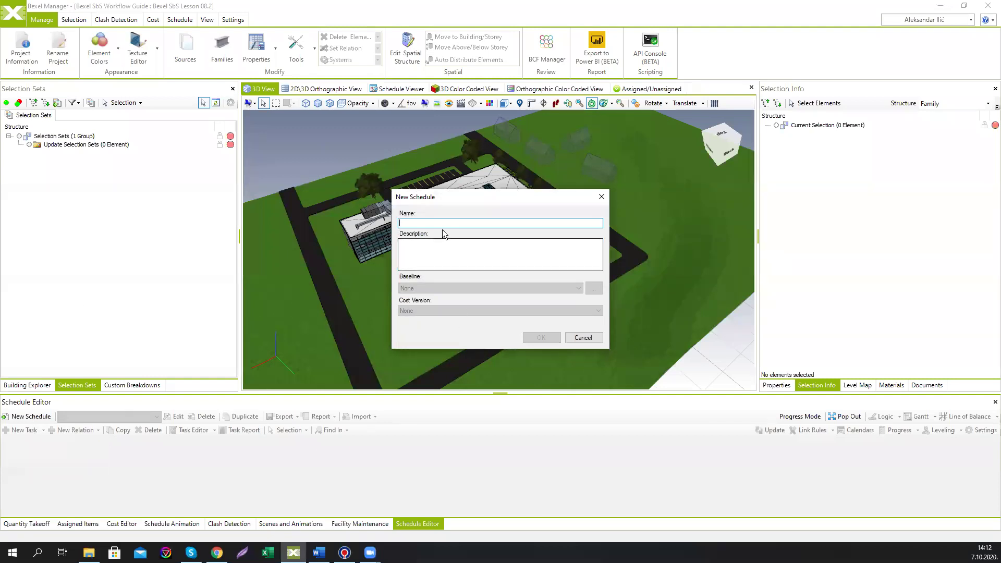
text(DEMO)
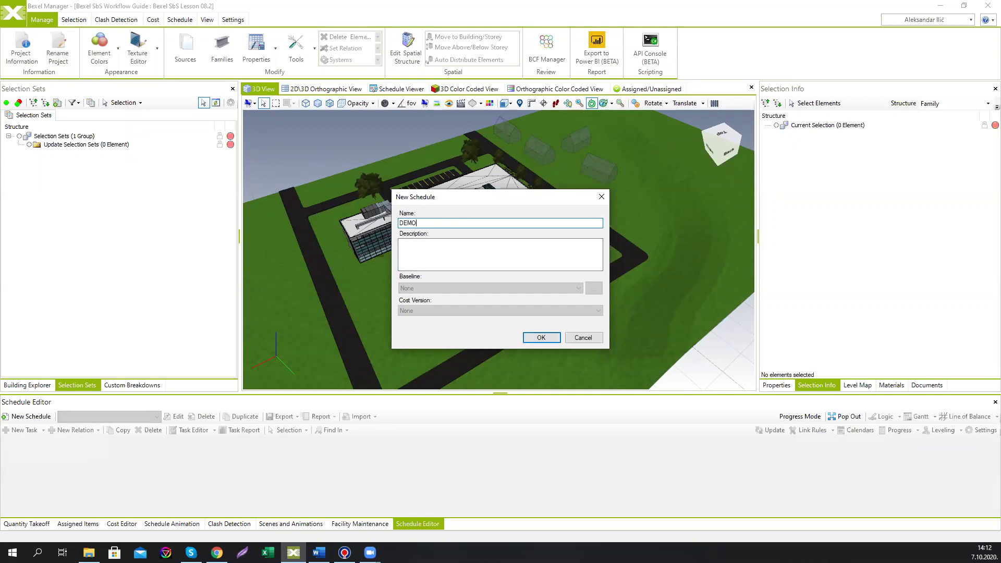
text( Schedule)
click(541, 337)
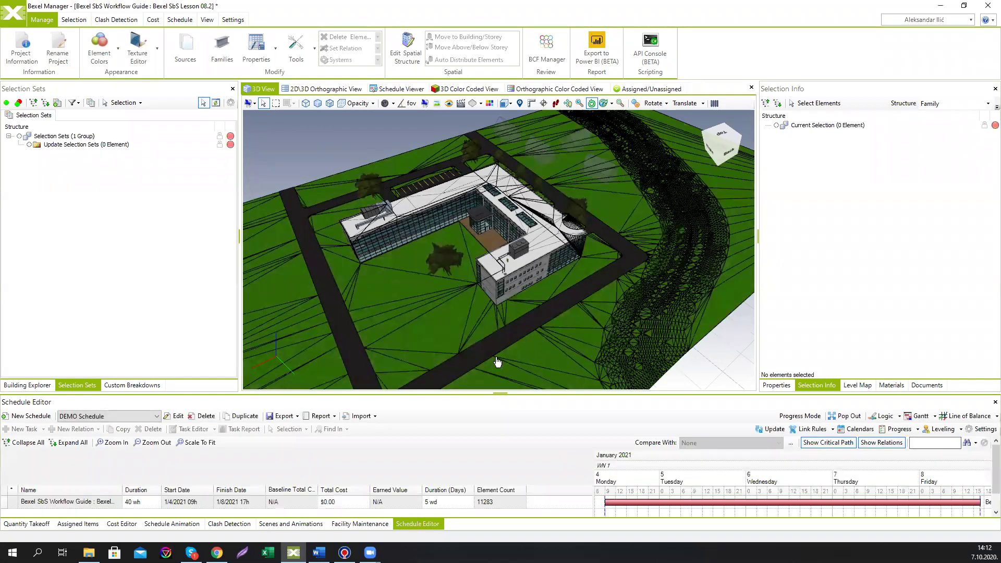
drag(455, 392, 455, 281)
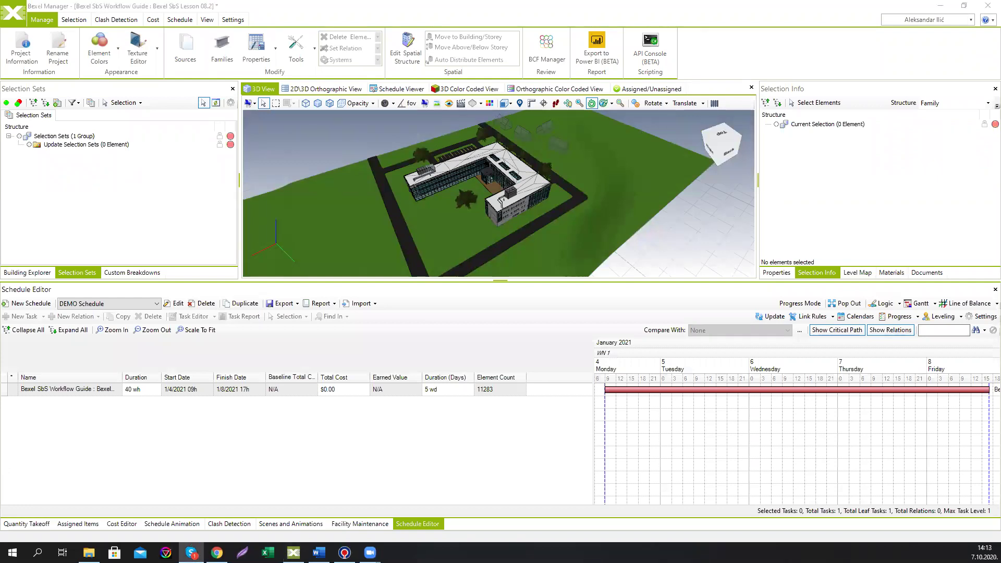
click(543, 337)
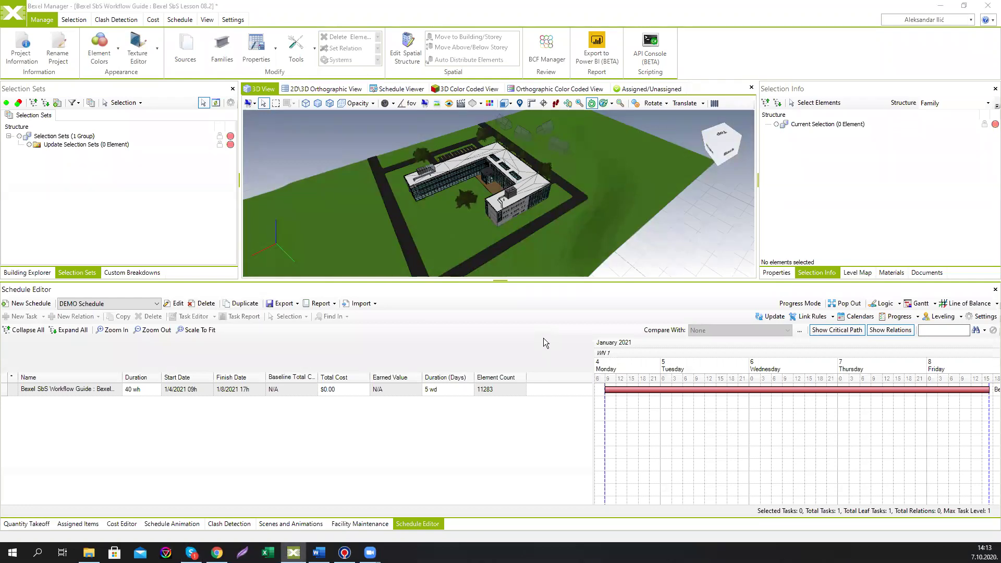
- Add a blank task named New Task 01 under the schedule's root task
click(101, 392)
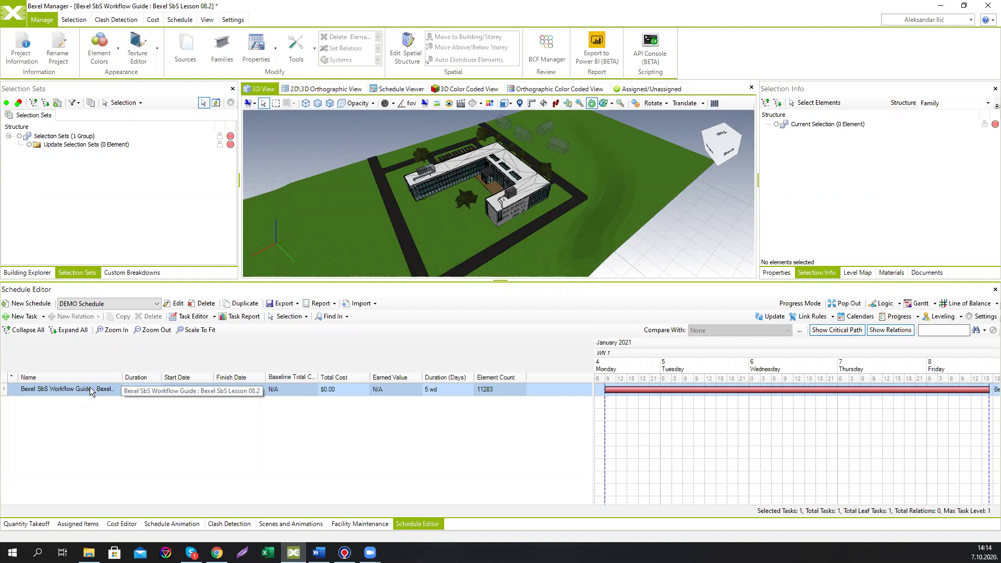
click(44, 317)
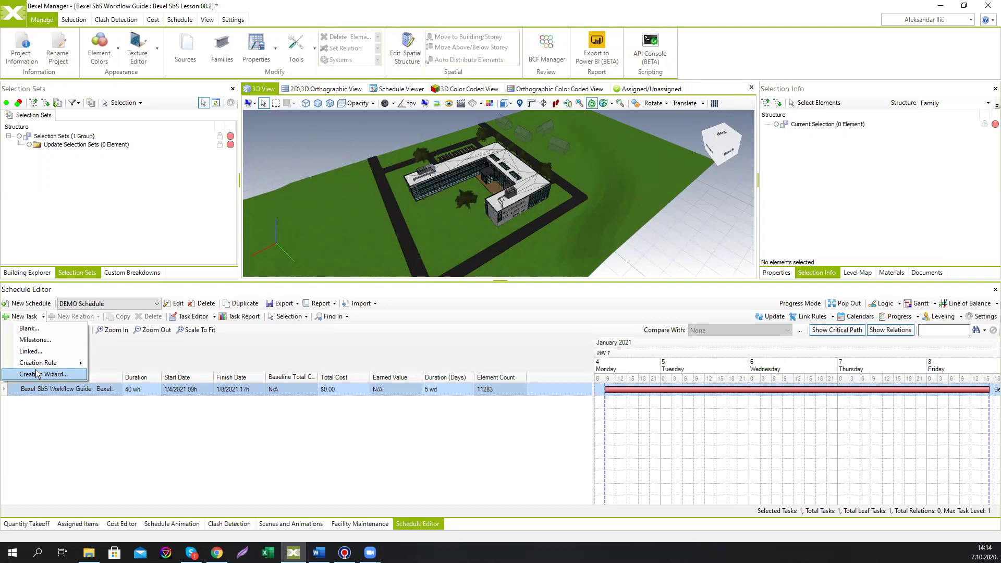
click(28, 328)
text(New Ta)
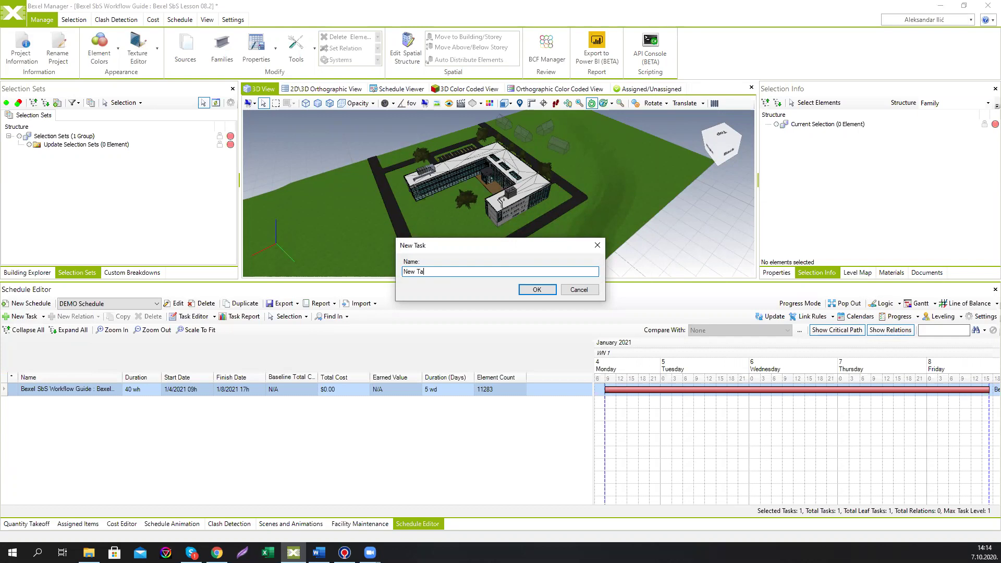
text(sk 01)
click(537, 290)
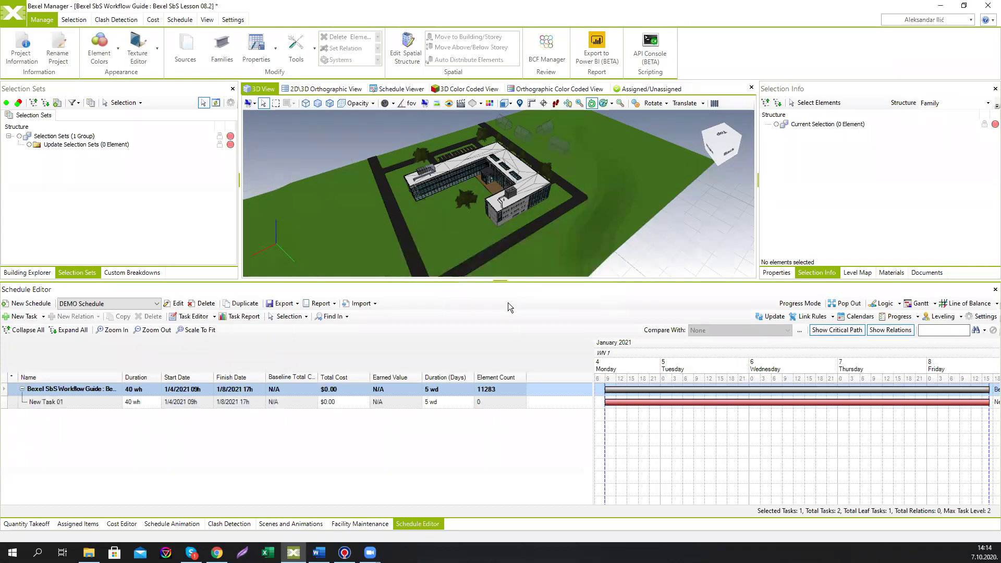
- Copy New Task 01 into the root task Bexel SbS Workflow Guide : Bexel SbS Lesson 08.2
click(96, 402)
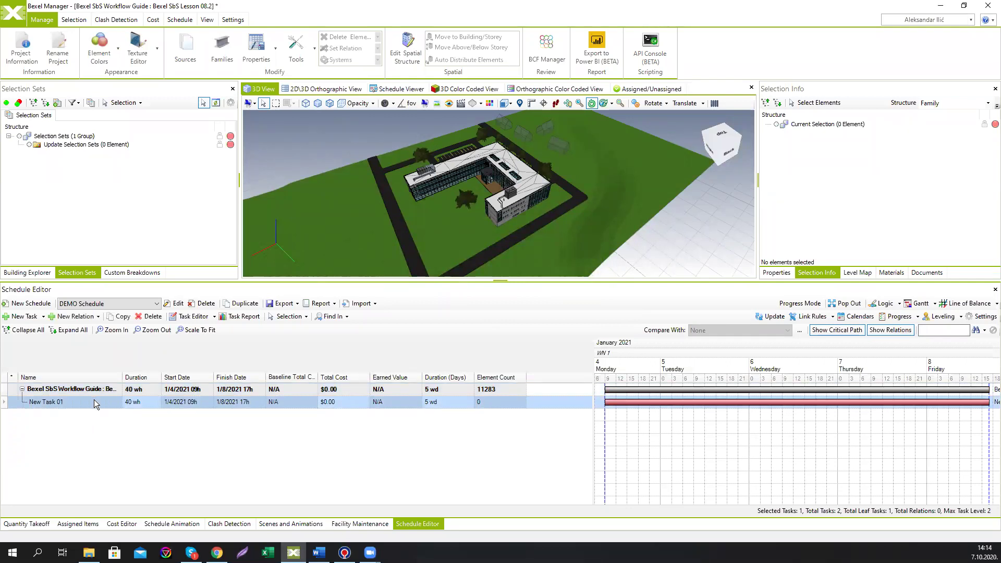
right_click(94, 400)
click(141, 463)
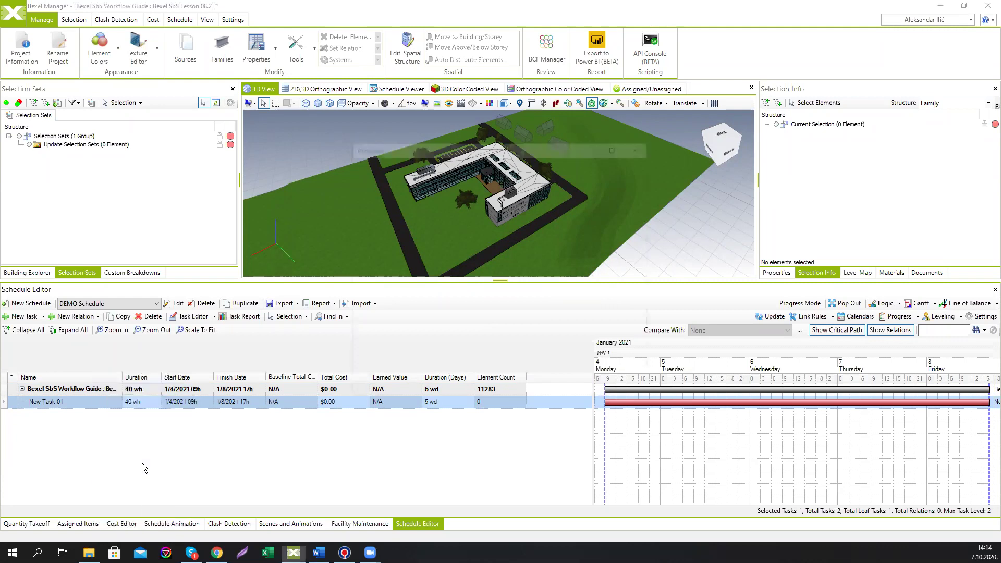
click(363, 182)
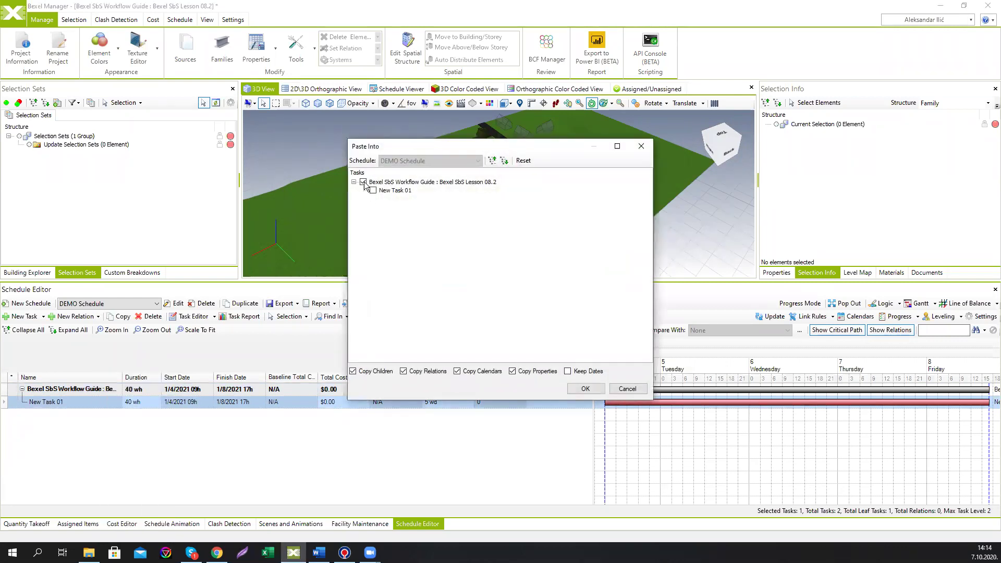
click(585, 388)
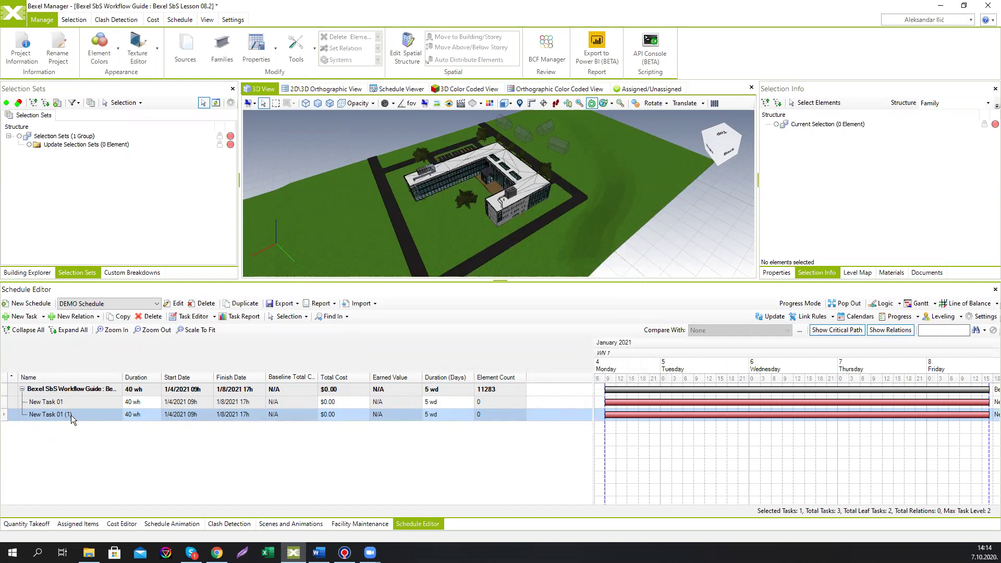
- Open the copied task in the Task Editor and change its name to New Task 02
right_click(71, 415)
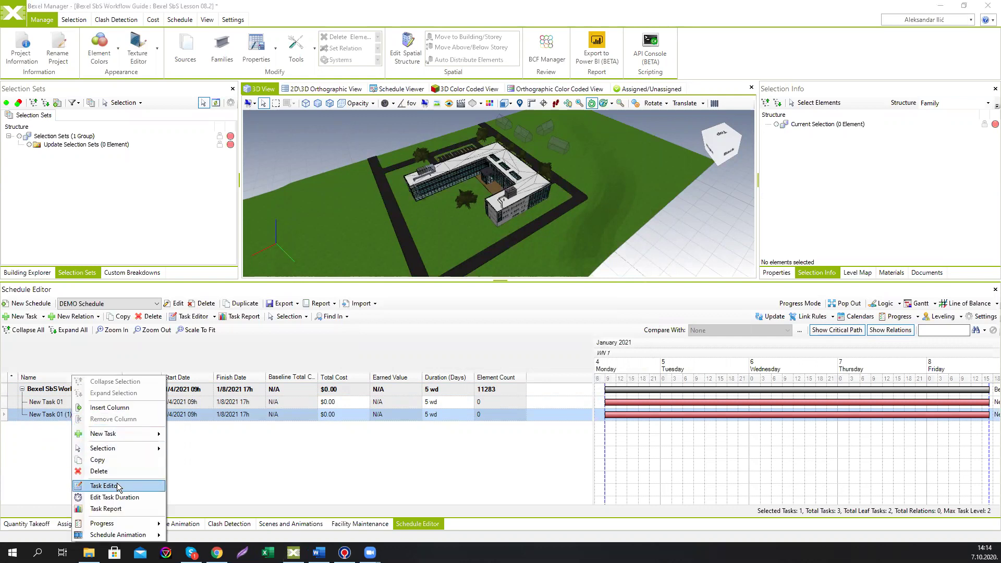
click(191, 321)
click(190, 319)
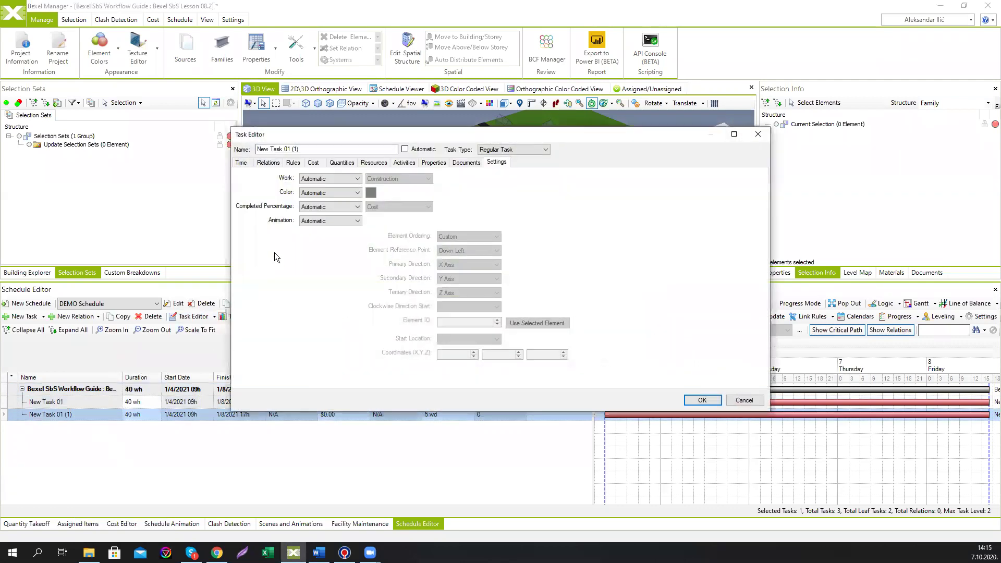
drag(425, 138, 418, 137)
drag(291, 149, 278, 149)
text(02)
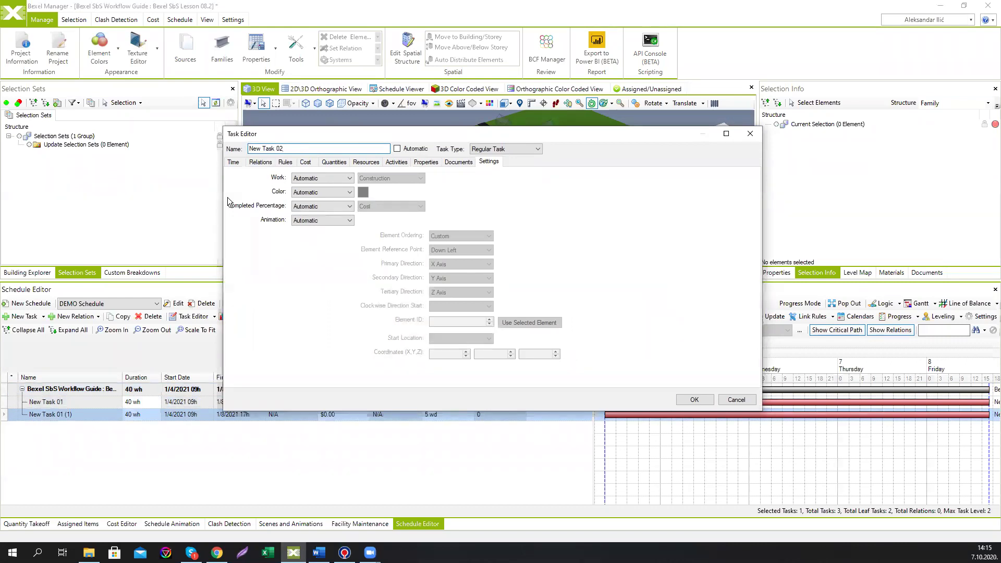
- Review New Task 02's time settings, including its working-hour duration, calendar choices and available constraint types
click(234, 163)
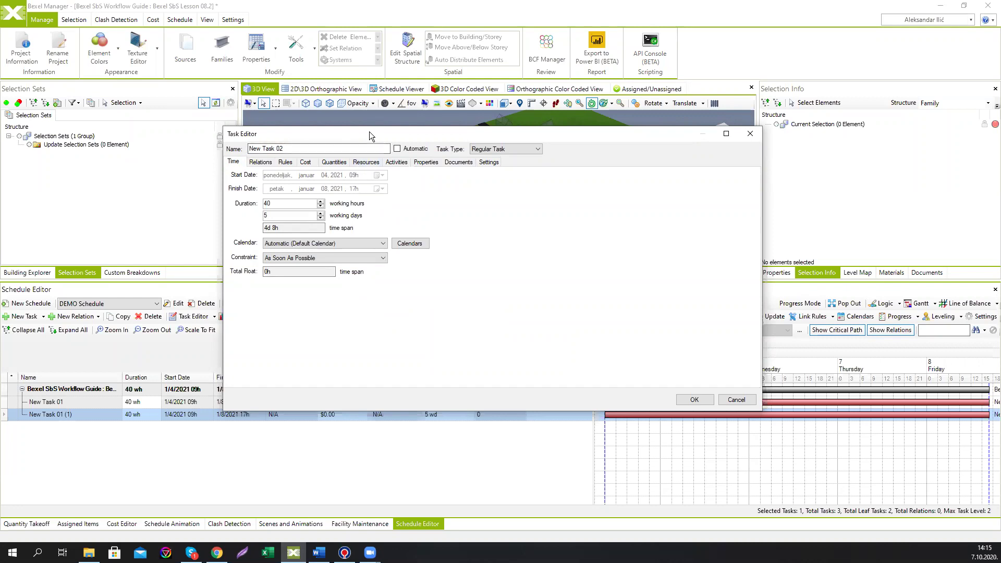
drag(369, 131, 346, 120)
drag(263, 193, 234, 193)
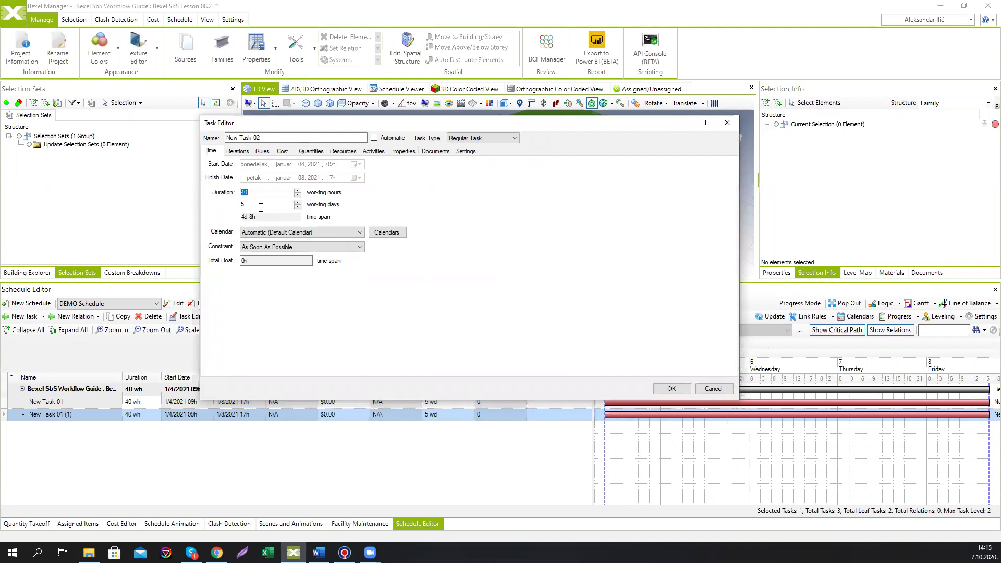
drag(268, 205, 238, 192)
click(344, 235)
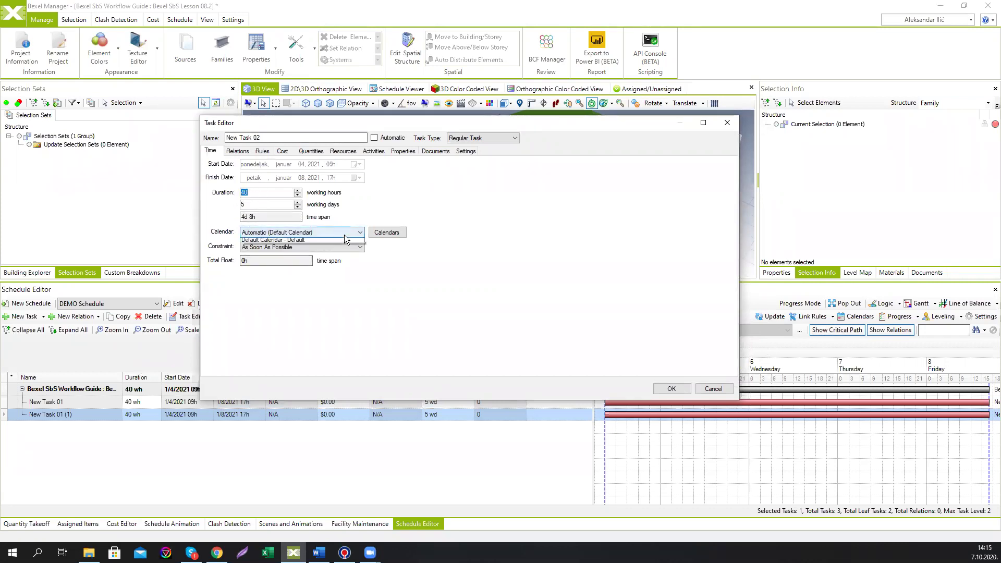
click(344, 235)
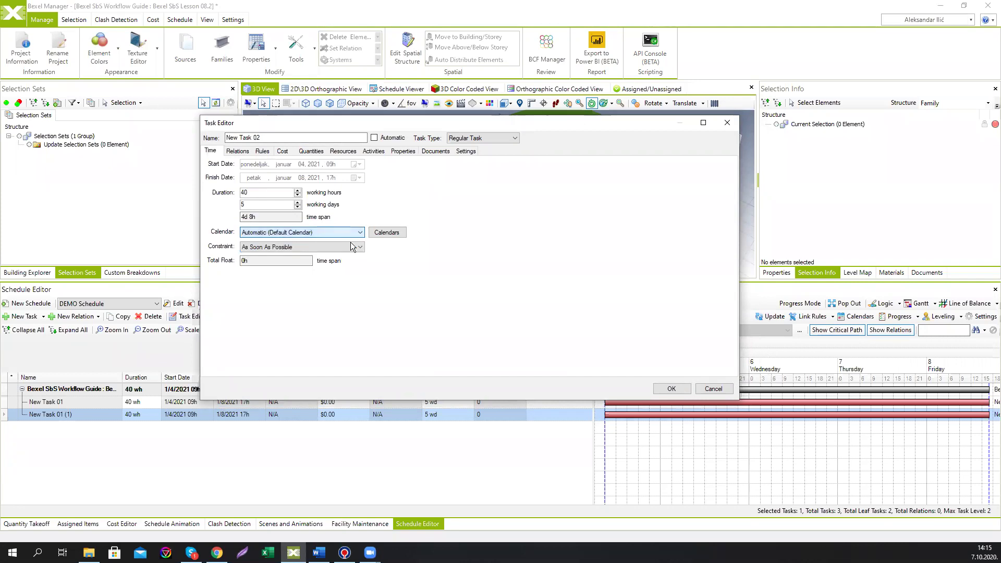
click(352, 246)
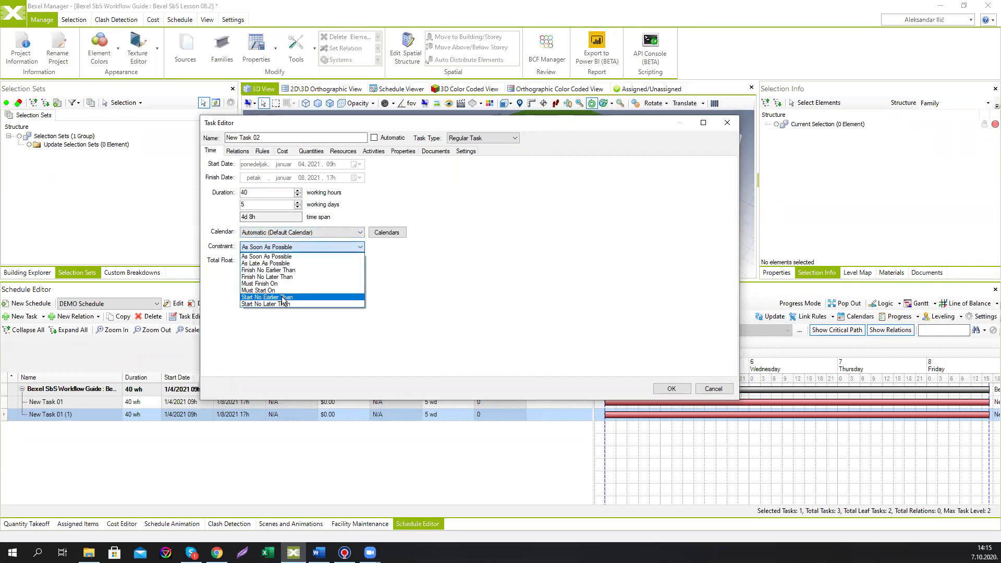
click(305, 246)
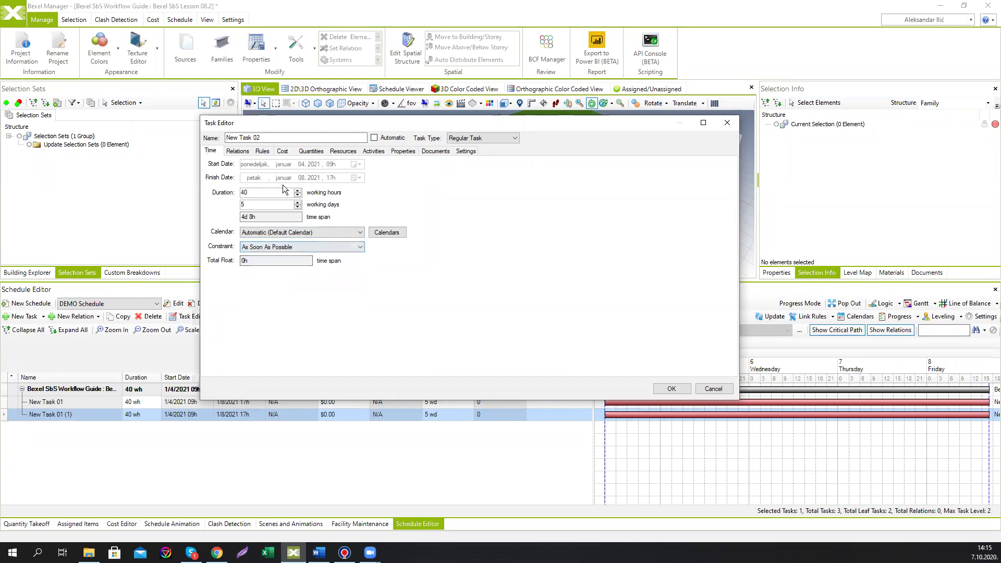
- Start a new predecessor relation for New Task 02 and choose New Task 01 as the predecessor
click(242, 153)
click(229, 164)
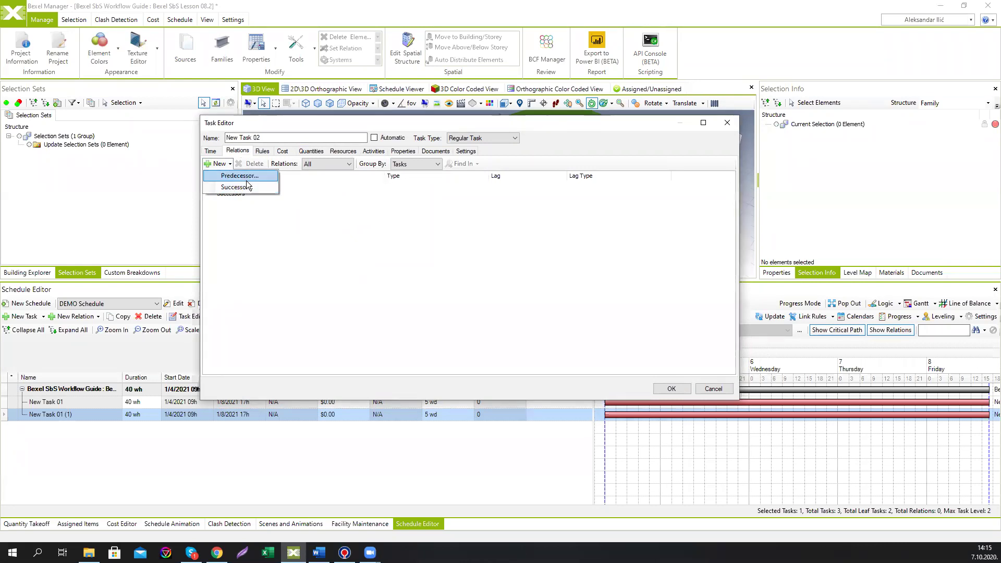
click(246, 179)
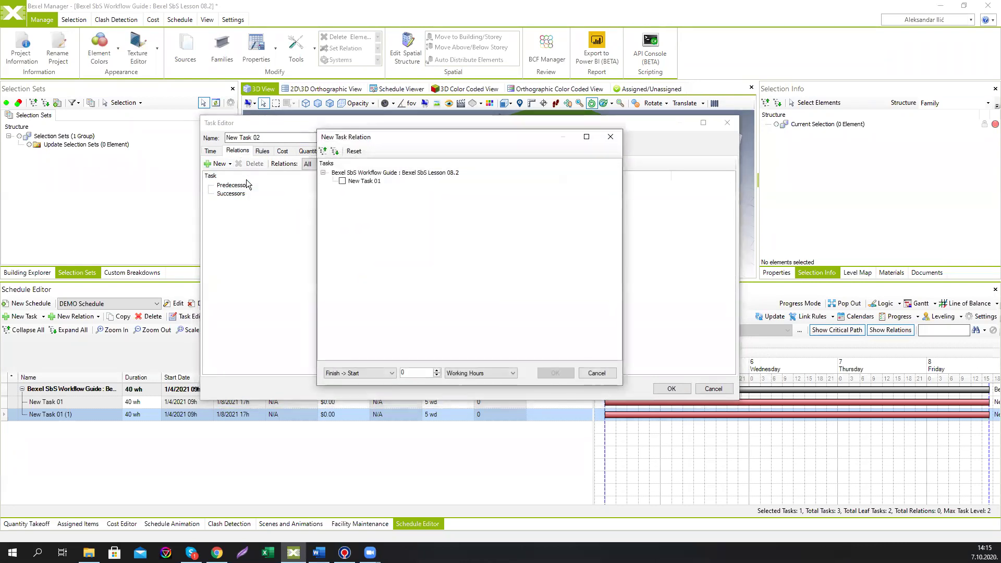
click(611, 137)
click(230, 164)
click(234, 176)
click(342, 181)
- Define the relation as Finish -> Start with a lag of 24 working hours and apply the changes to New Task 02
click(387, 374)
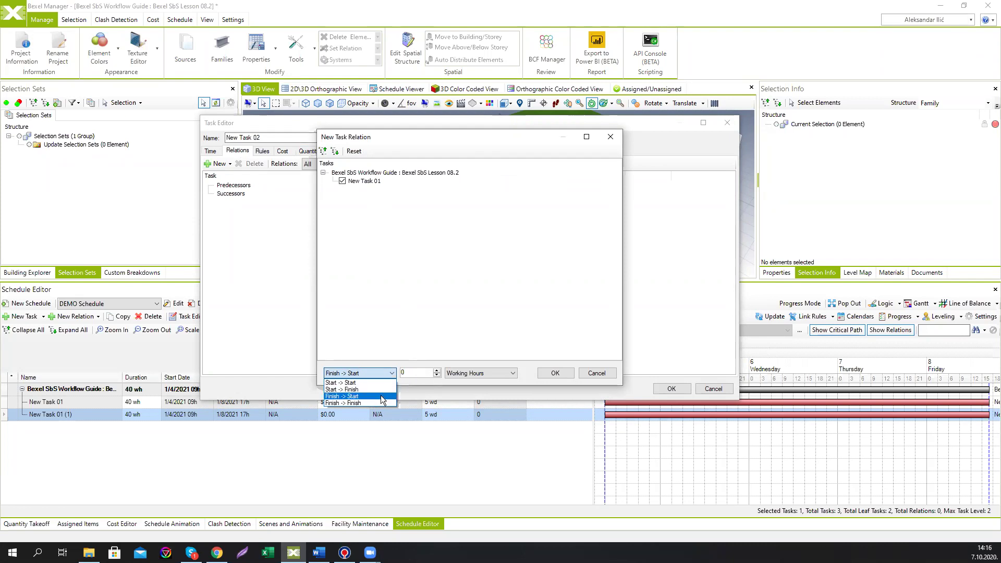
click(380, 396)
key(Tab)
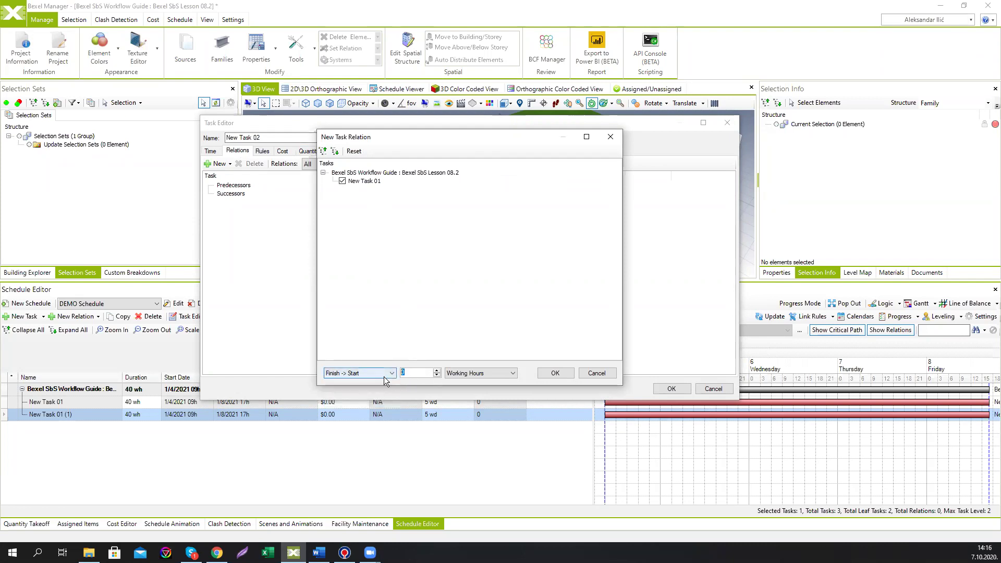
text(24)
click(553, 373)
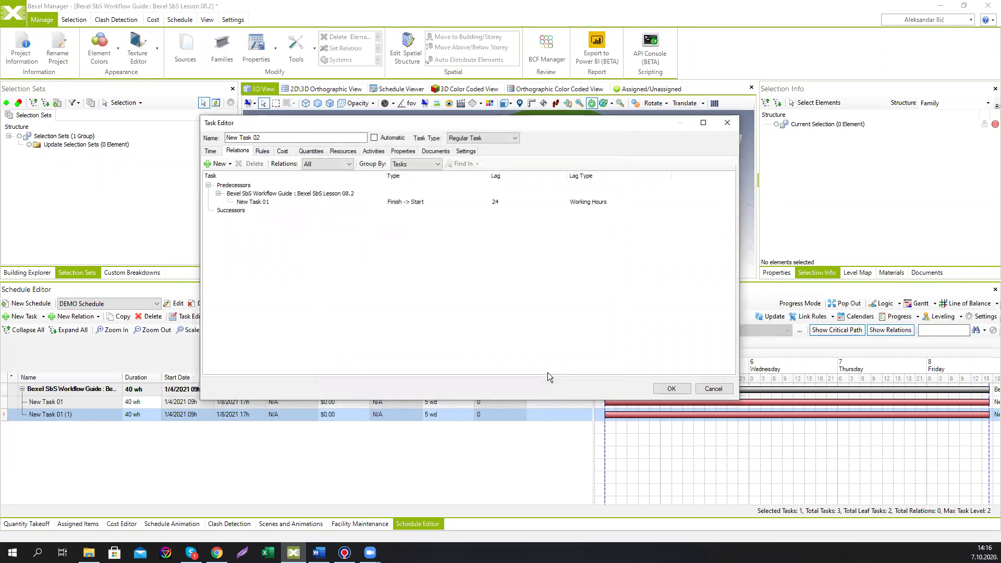
click(661, 393)
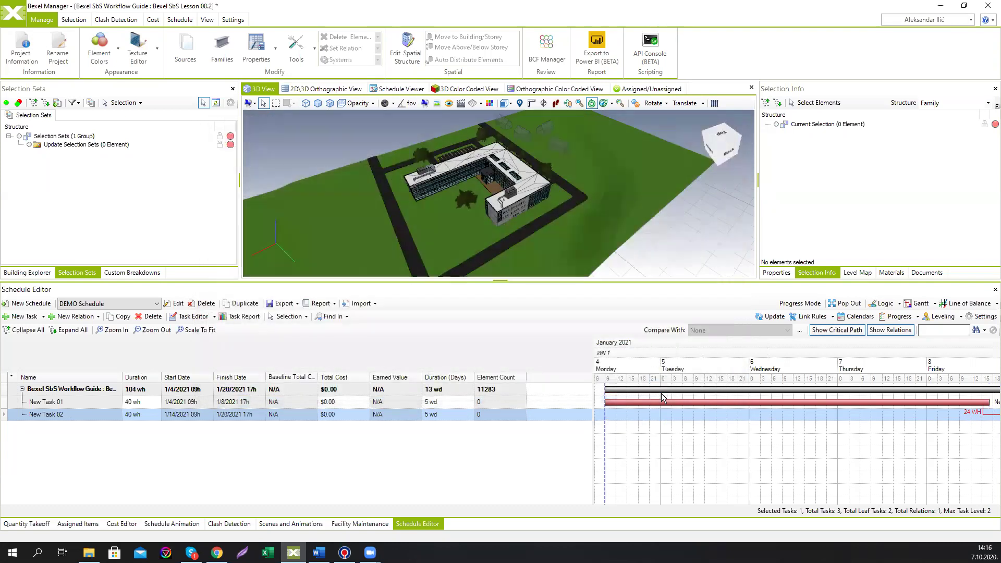
- Widen the Gantt chart area and scale the chart to fit the schedule's root task
click(107, 390)
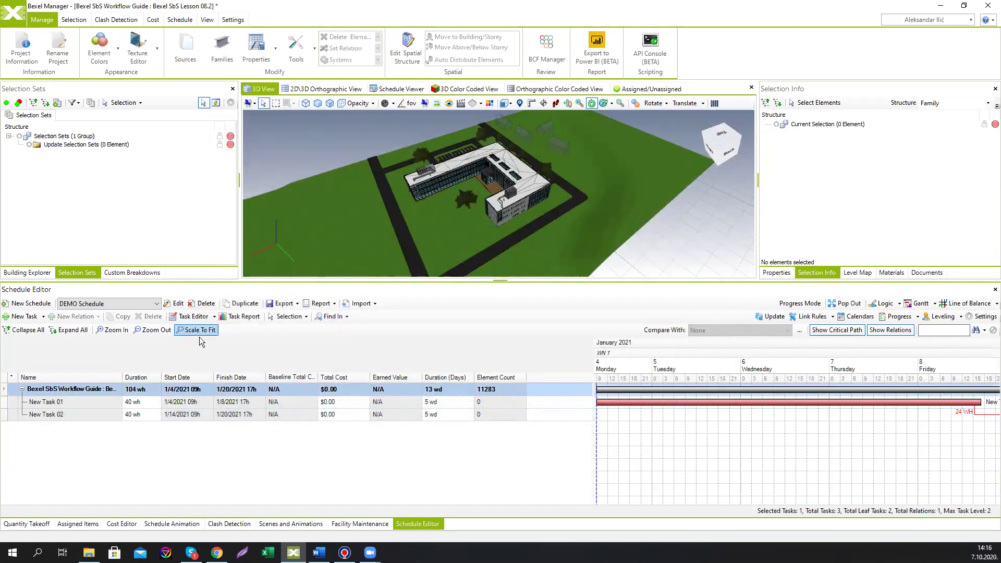
click(664, 470)
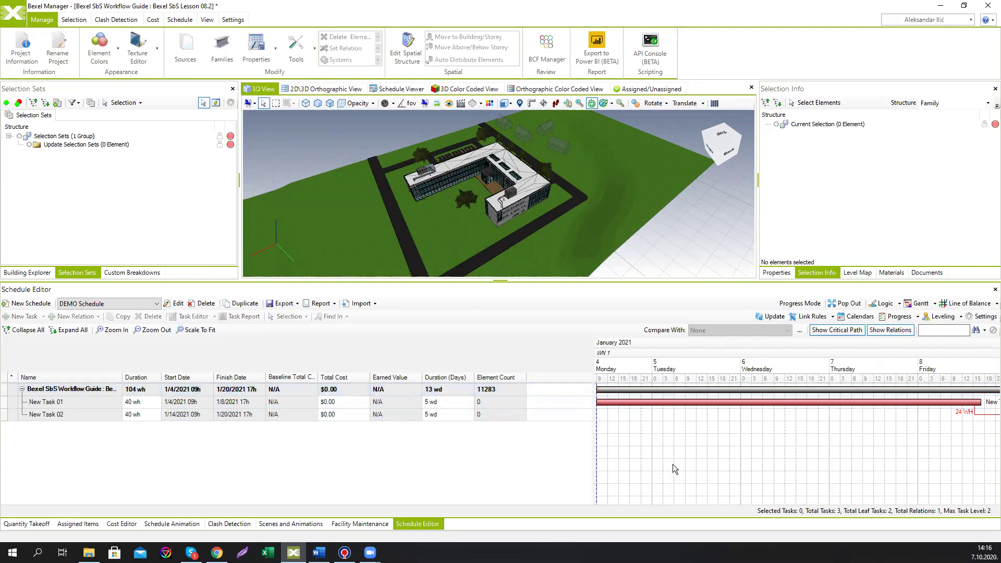
drag(594, 452, 271, 429)
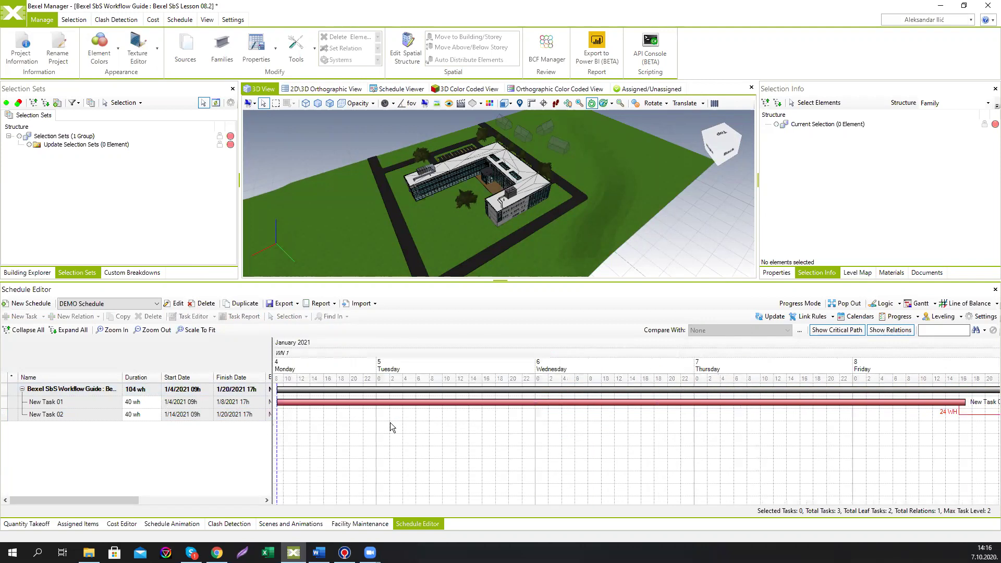
click(107, 391)
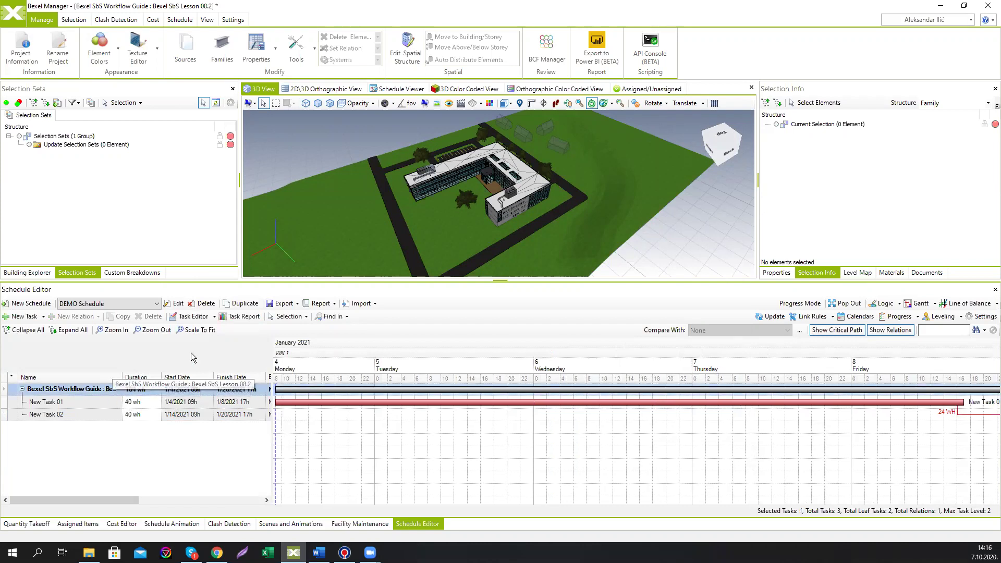
click(191, 330)
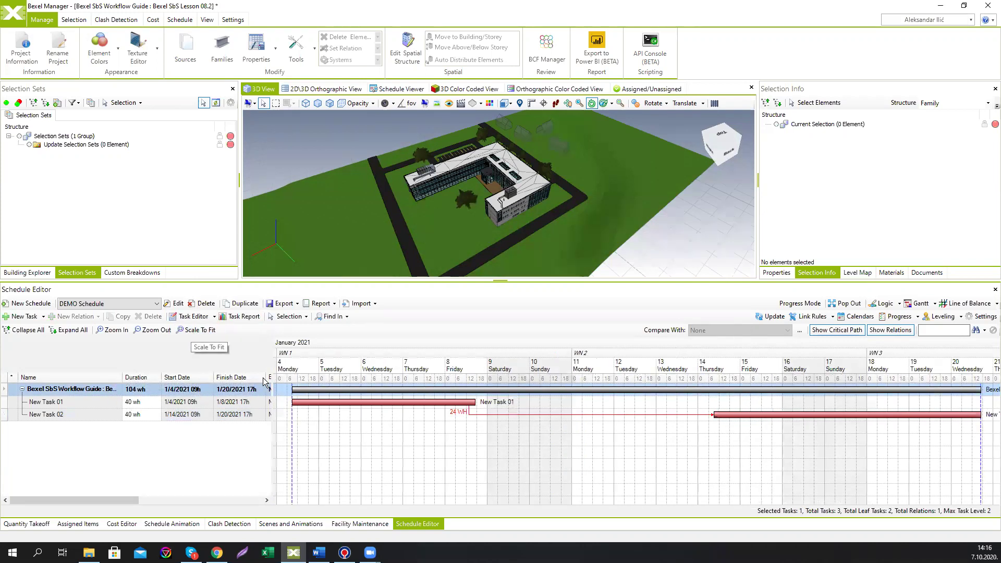
- Examine the Gantt chart timeline, the bars of both tasks and the relation line between them
click(602, 456)
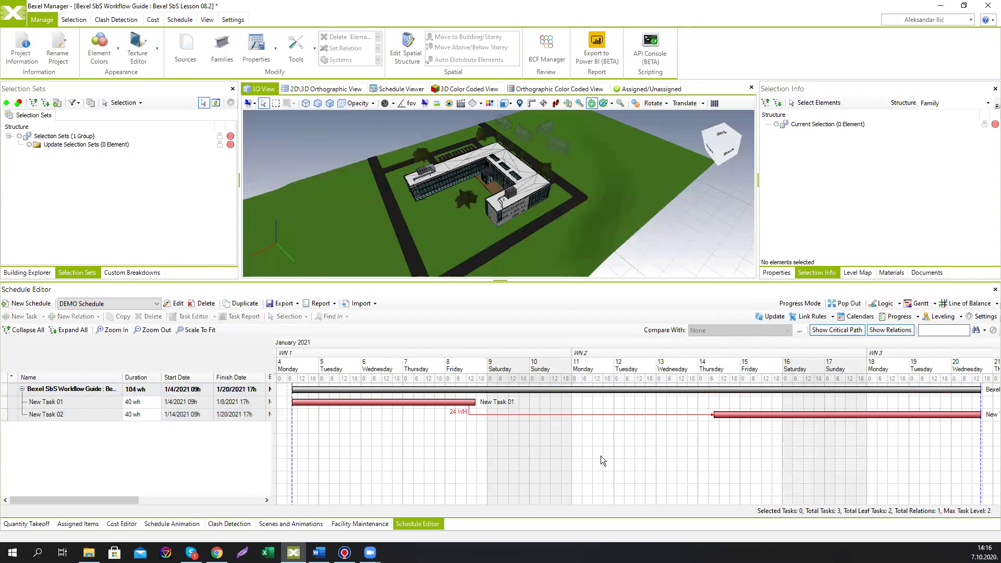
ctrl+scroll(601, 456, down, 5)
ctrl+scroll(600, 456, up, 5)
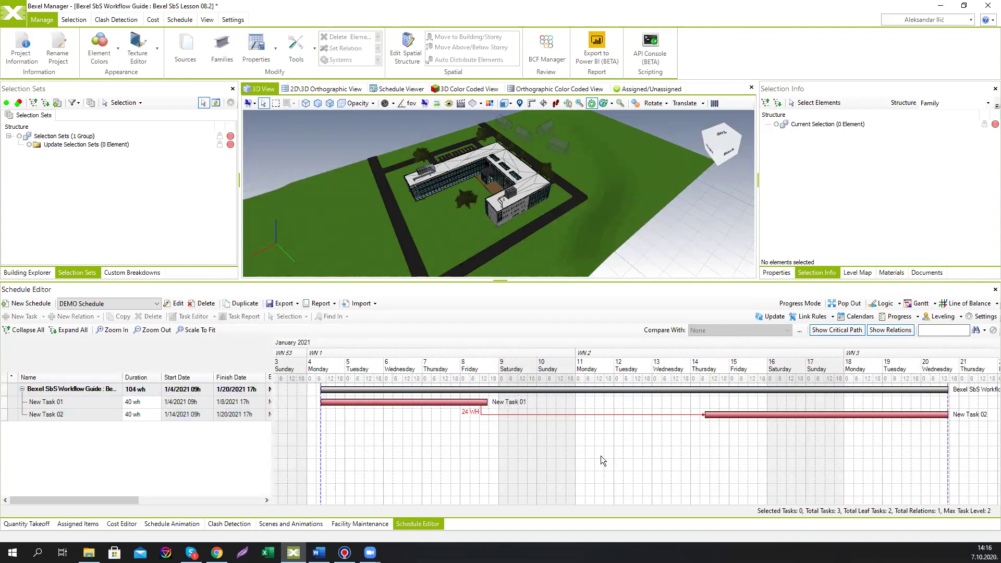
middle_drag(601, 455, 599, 456)
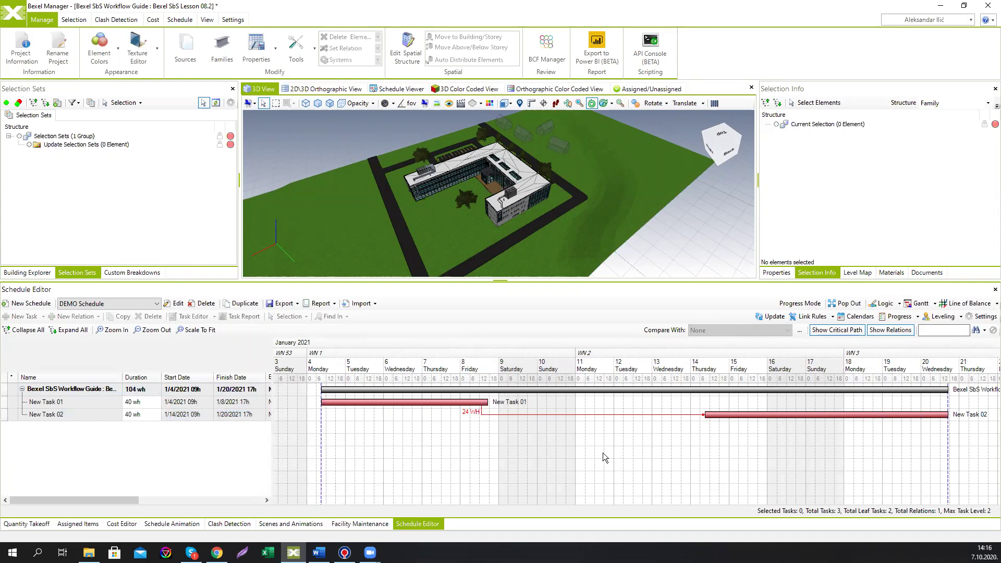
ctrl+scroll(602, 452, down, 3)
ctrl+scroll(603, 452, up, 3)
ctrl+scroll(602, 453, up, 2)
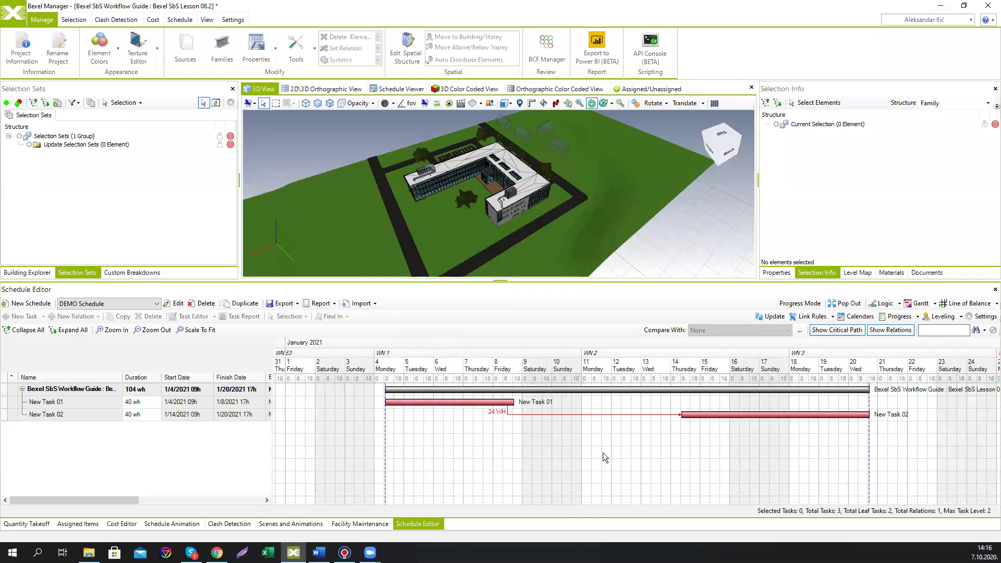
mouse_move(603, 452)
middle_down()
mouse_move(761, 458)
mouse_move(423, 453)
mouse_move(693, 455)
mouse_move(597, 446)
middle_up()
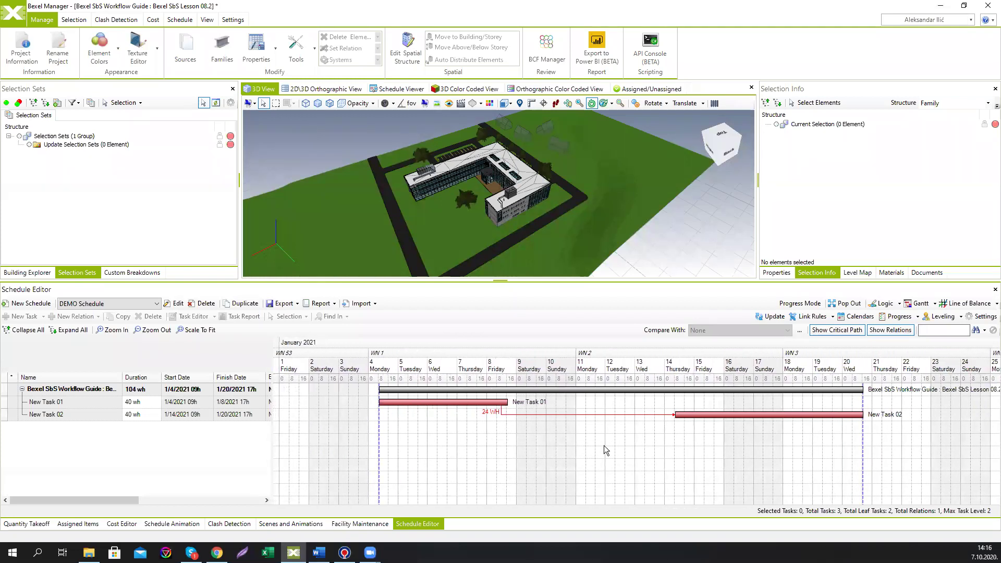
- Reopen New Task 02 in the Task Editor and review its rules, cost, quantities and resources
click(97, 414)
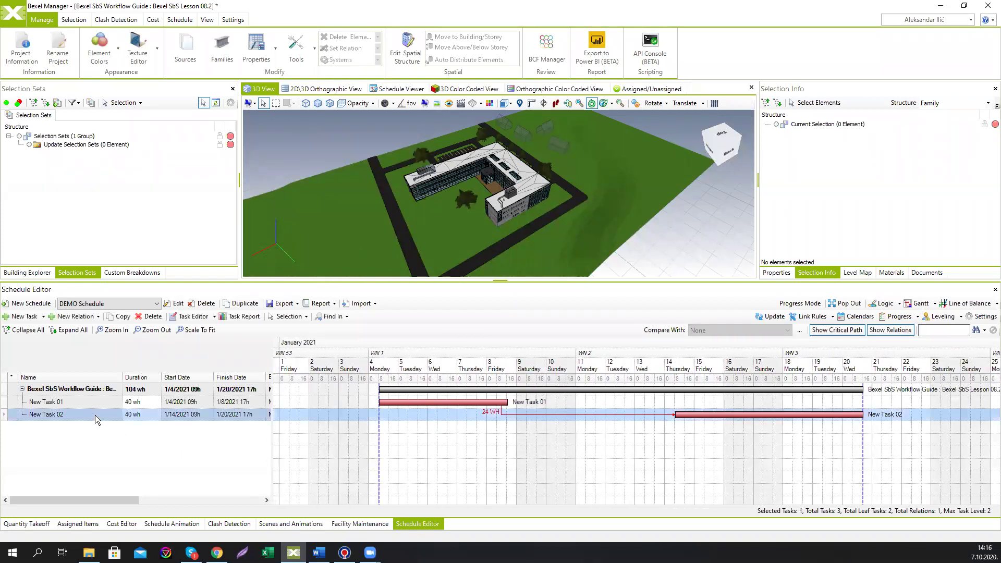
click(193, 317)
drag(438, 137, 482, 136)
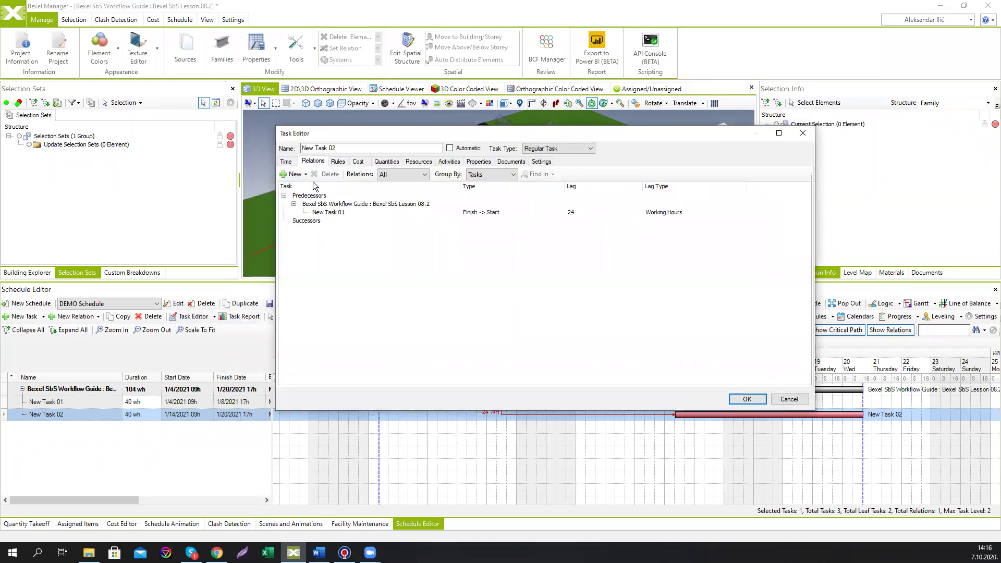
click(337, 162)
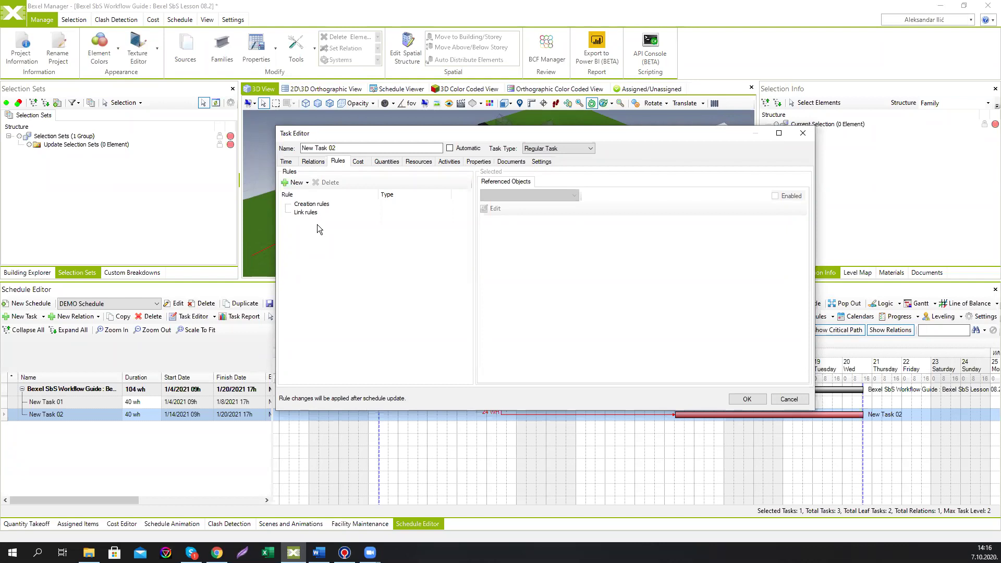
click(360, 163)
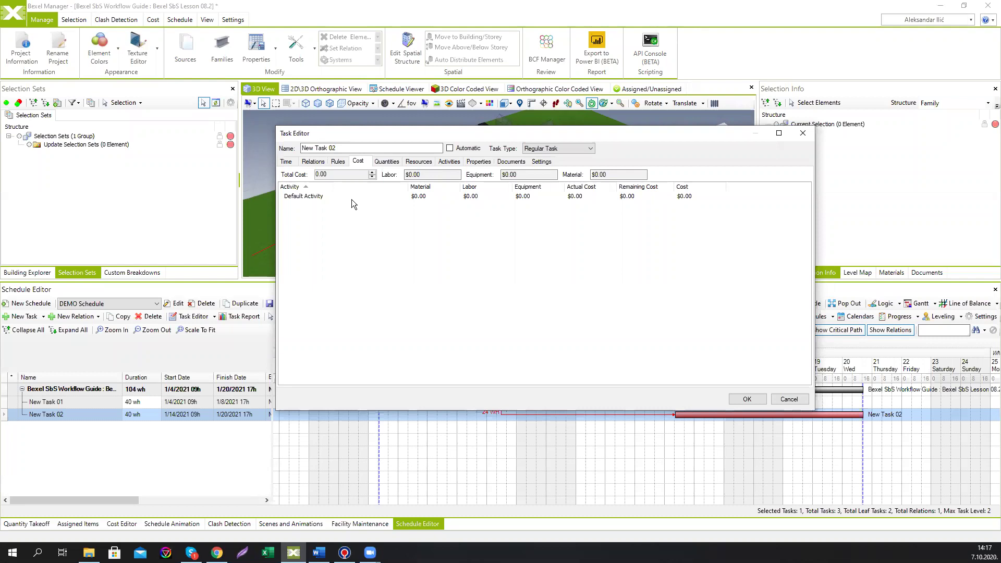
click(392, 166)
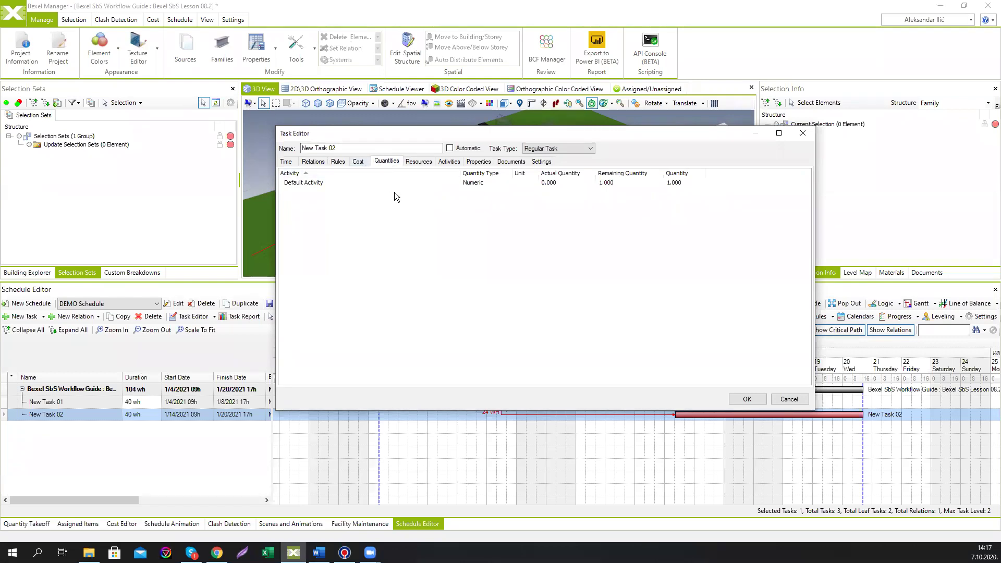
click(424, 163)
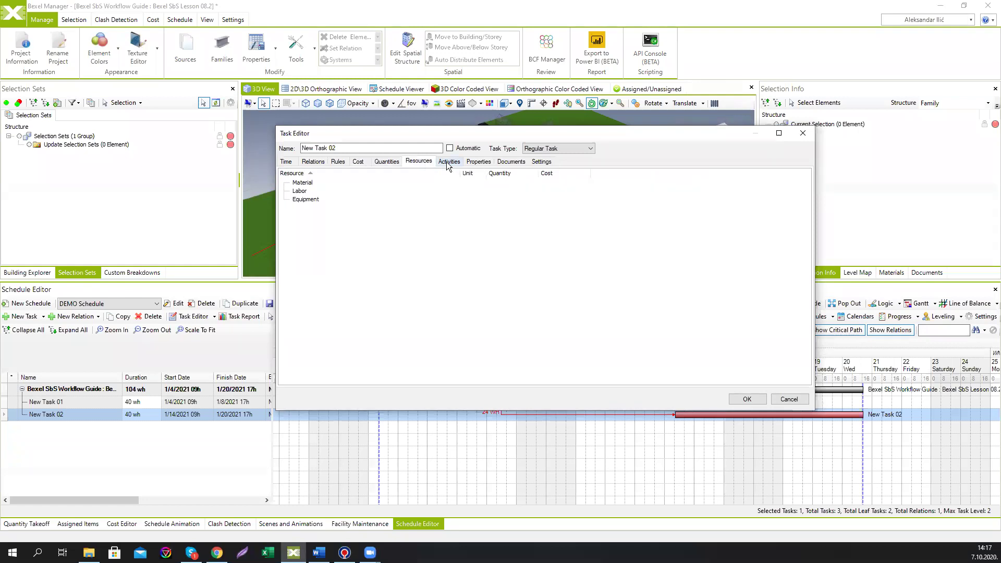
- Review New Task 02's activities, properties, documents and settings, and close the Task Editor without saving changes
click(447, 162)
click(477, 162)
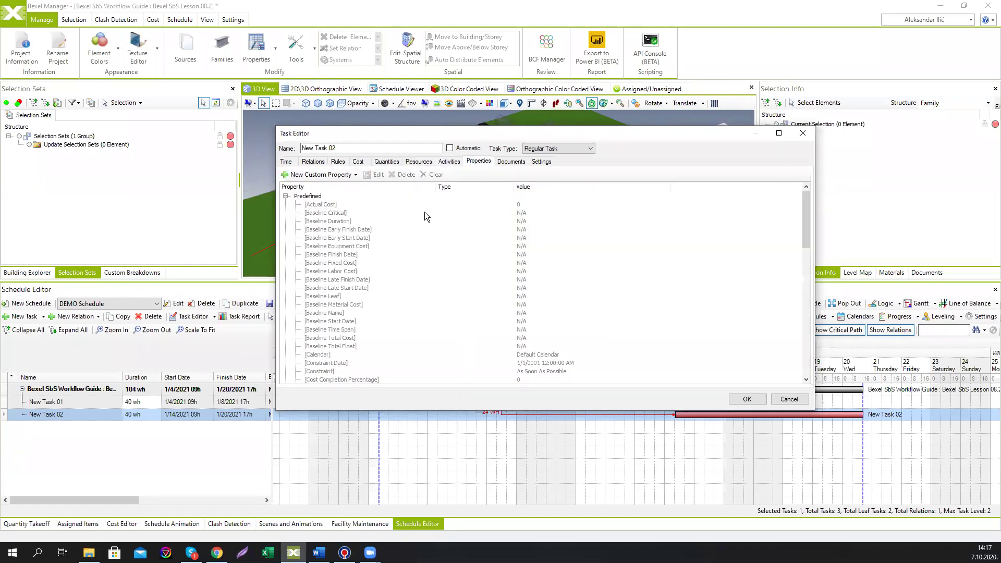
scroll(402, 254, down, 5)
scroll(406, 262, up, 8)
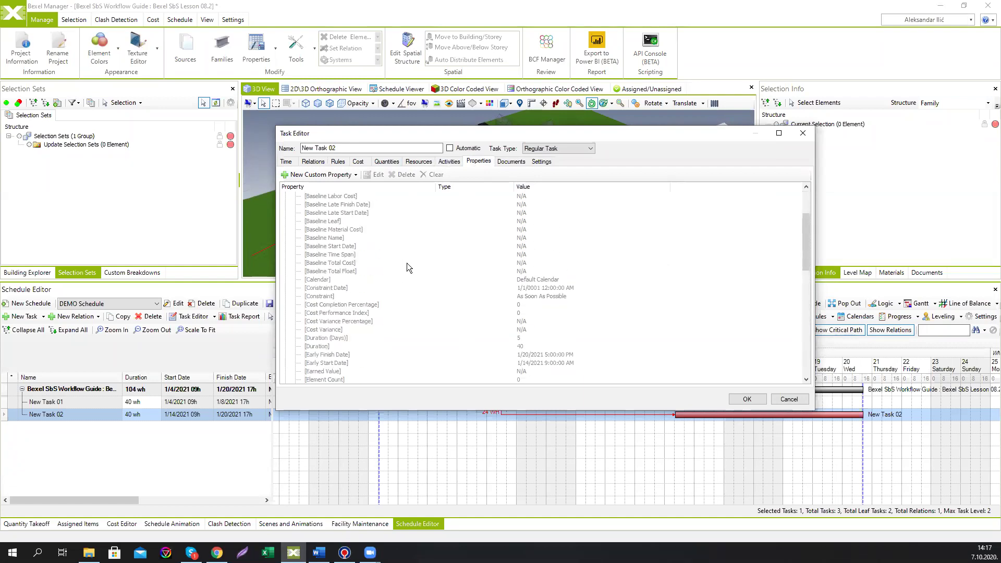
click(510, 162)
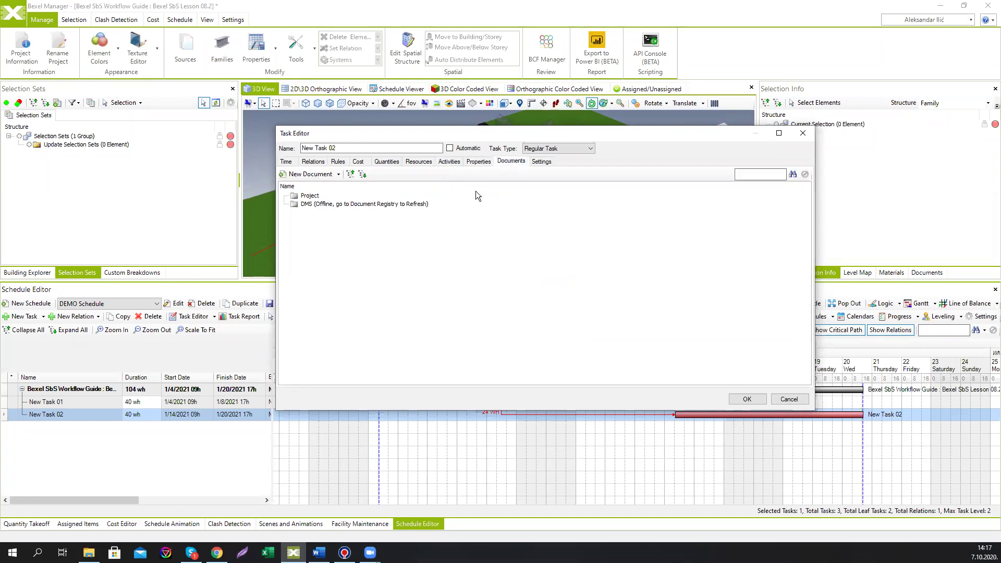
click(543, 163)
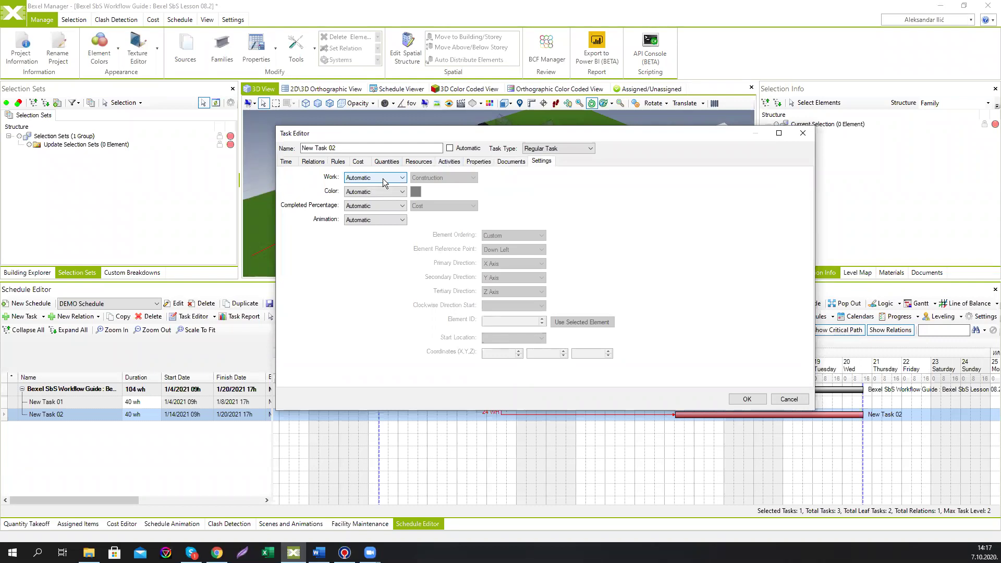
click(776, 400)
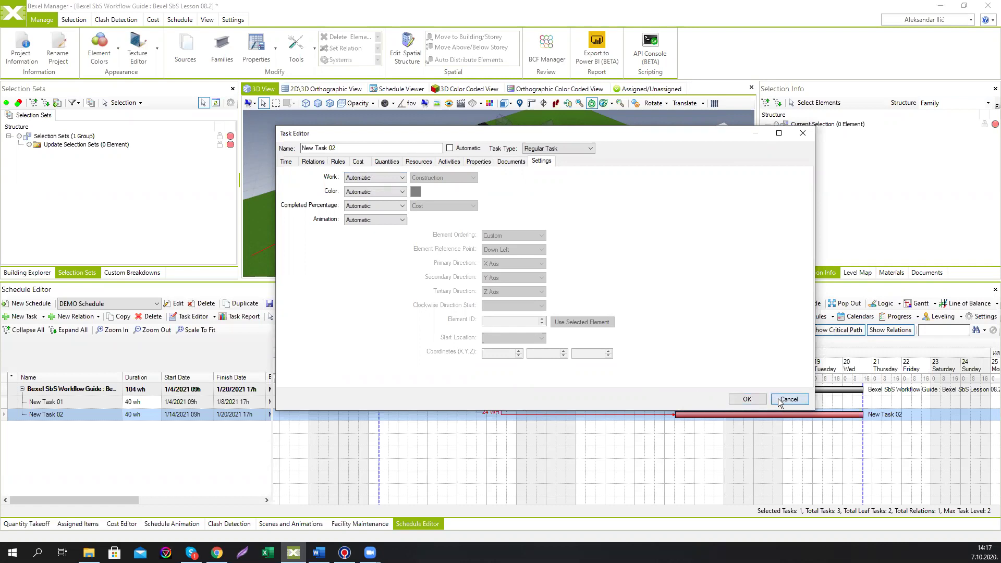
- Add a blank task named "Sub-task 01" under New Task 01
click(67, 404)
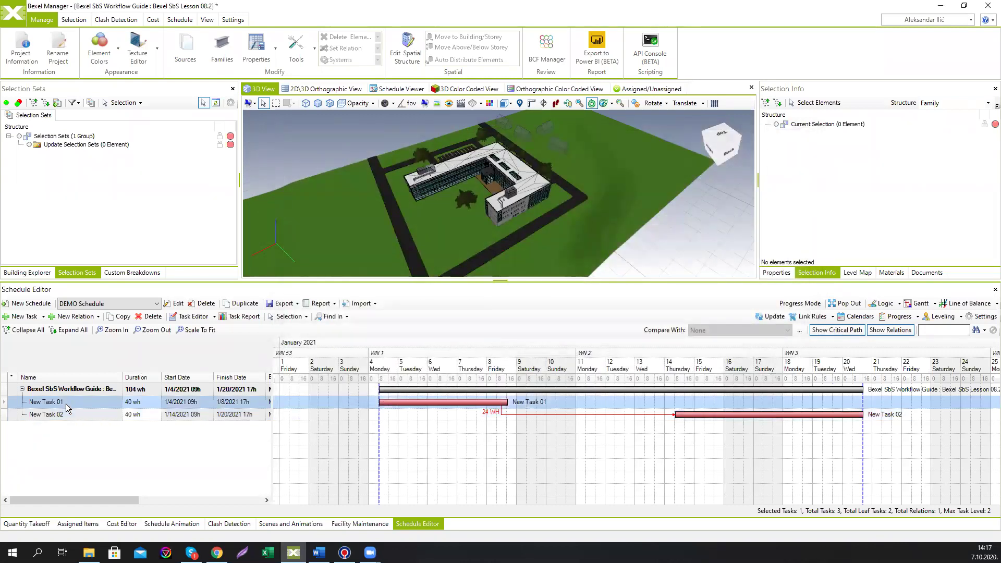
right_click(62, 402)
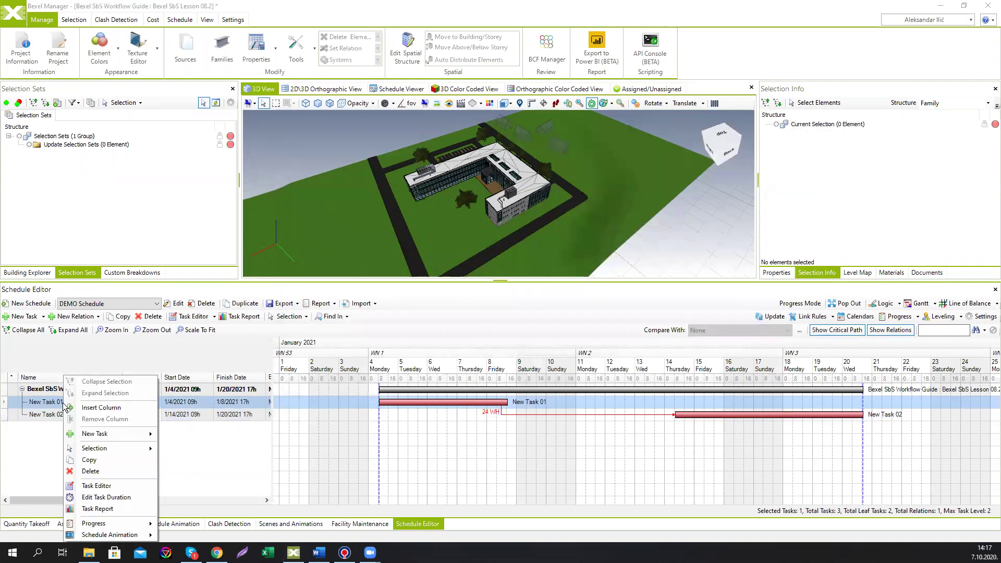
mouse_move(114, 437)
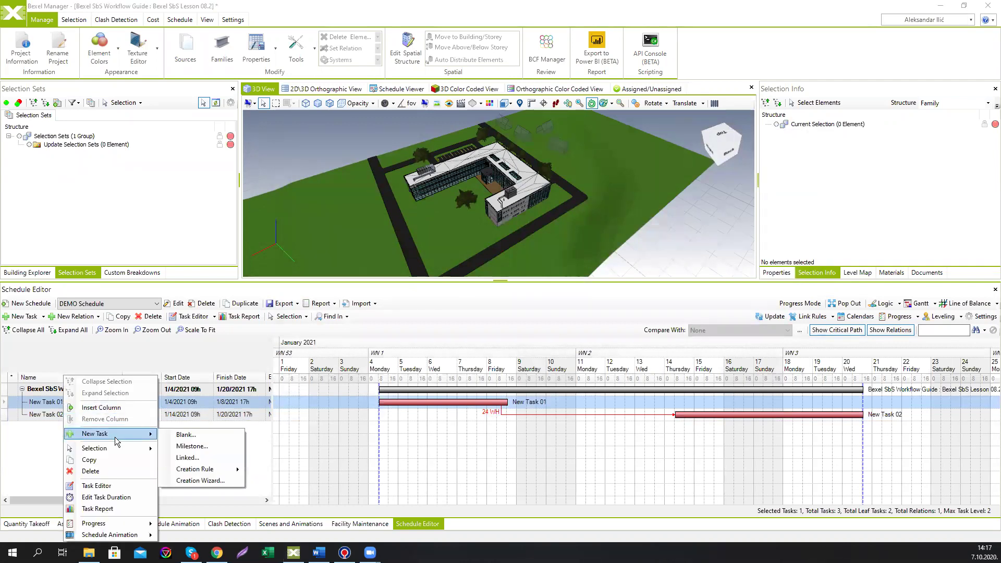
click(178, 436)
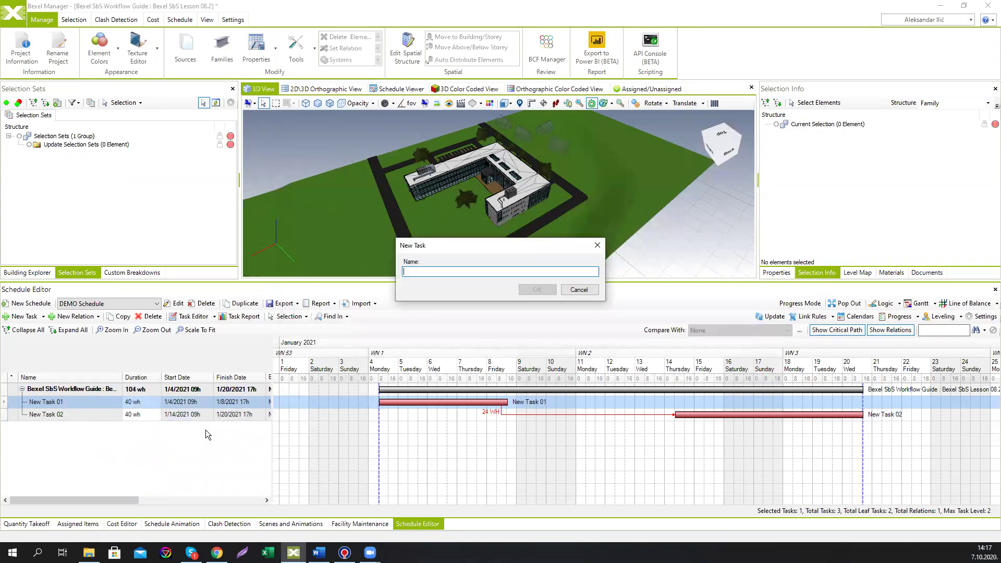
text(Sub-task )
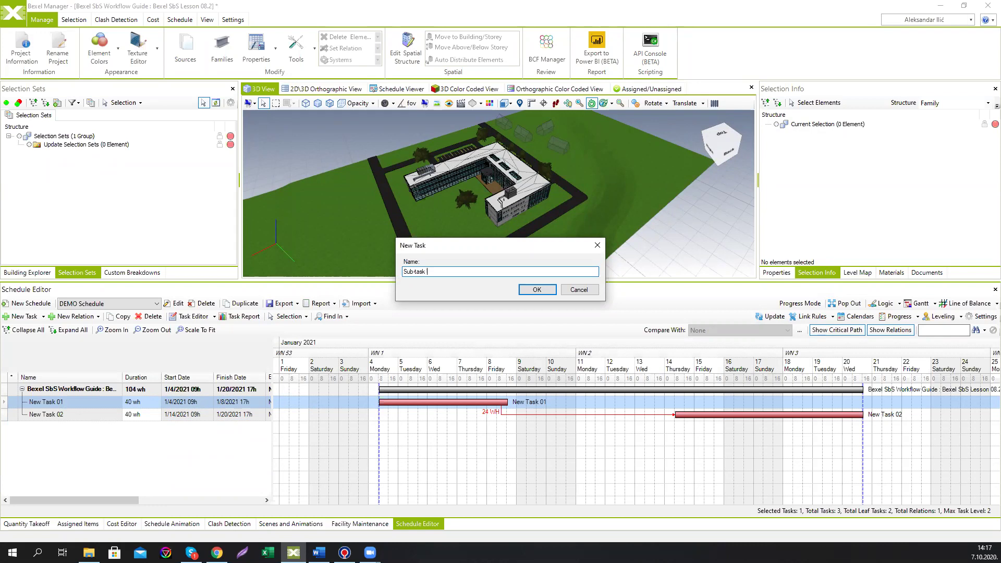
text(01)
click(533, 290)
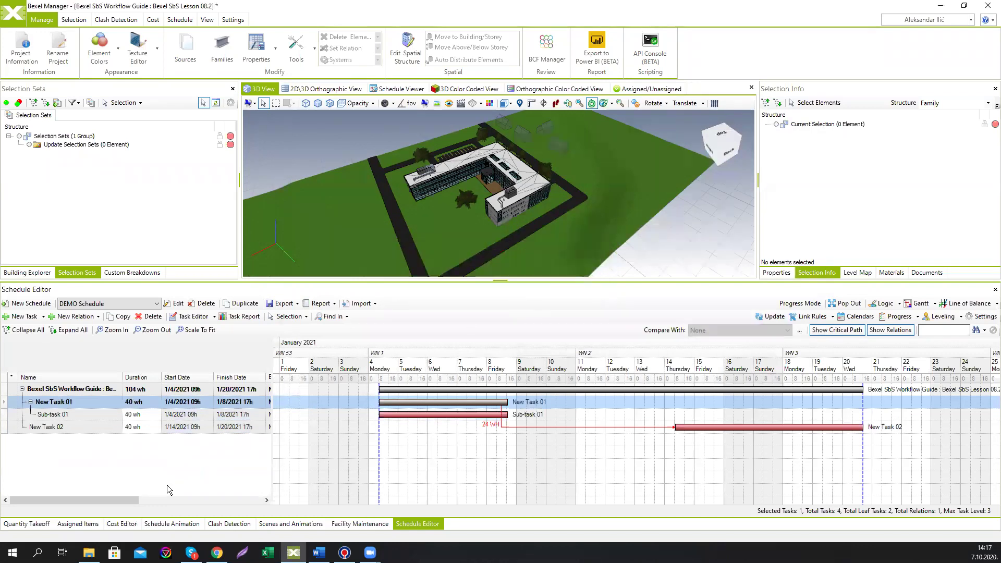
- Copy Sub-task 01 and paste the copy into New Task 01
click(64, 414)
right_click(64, 414)
click(123, 461)
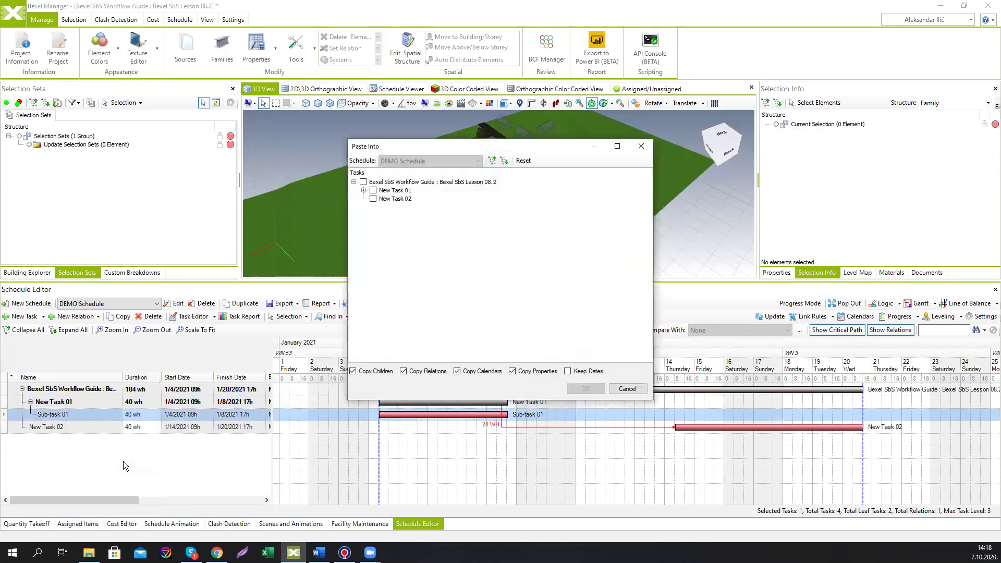
click(373, 191)
click(586, 389)
- Rename the copied sub-task under New Task 01 as "Sub-task 02" in the Task Editor
right_click(105, 427)
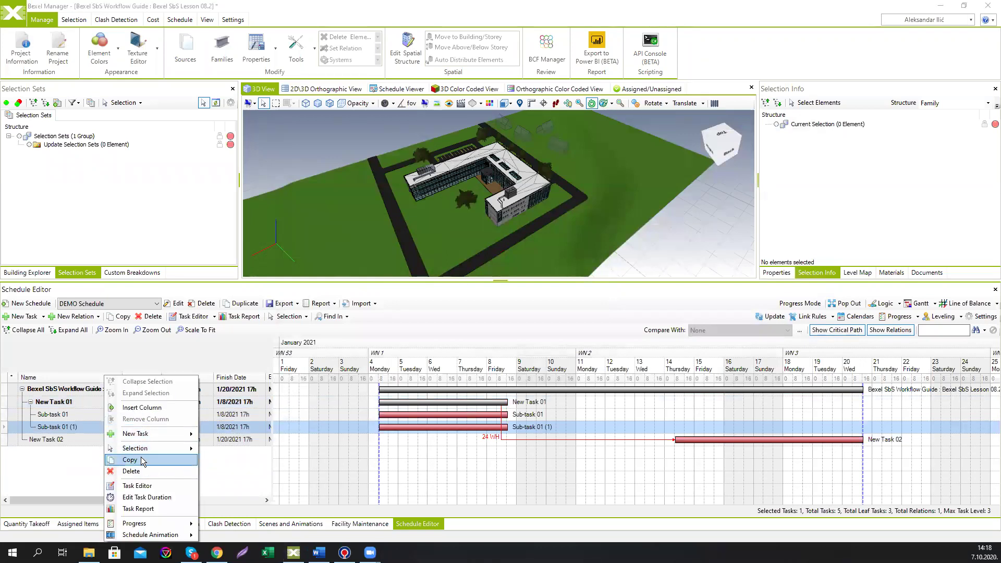
click(142, 486)
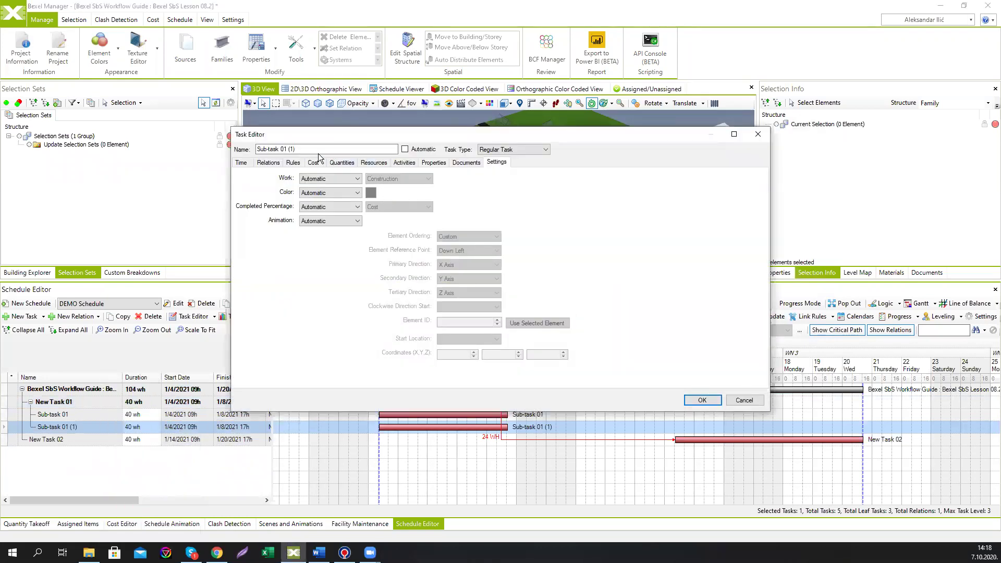
drag(298, 149, 284, 150)
key(BackSpace)
key(BackSpace)
text(2)
click(702, 400)
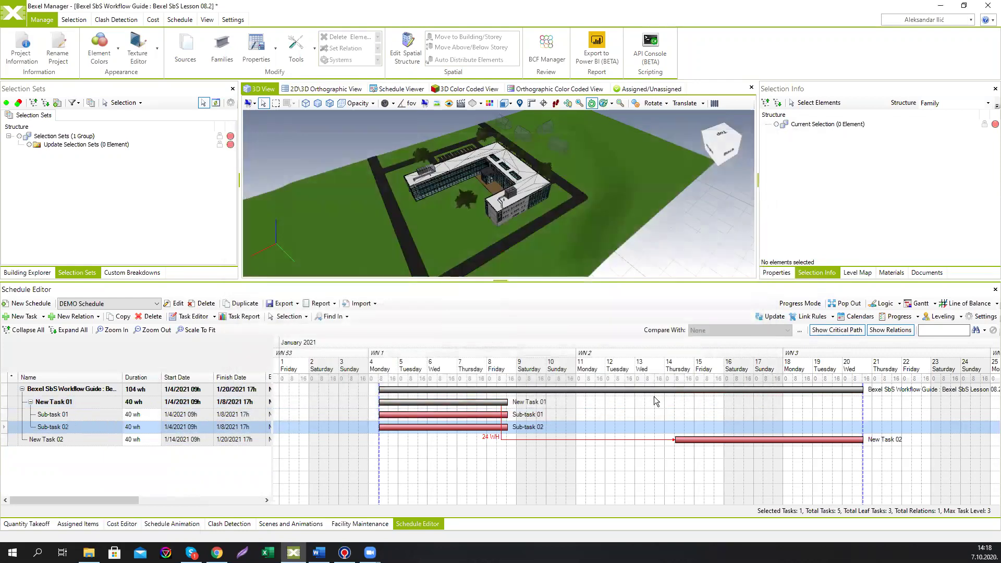
- Add a milestone named "Milestone Task 01" under New Task 01
click(89, 403)
right_click(87, 402)
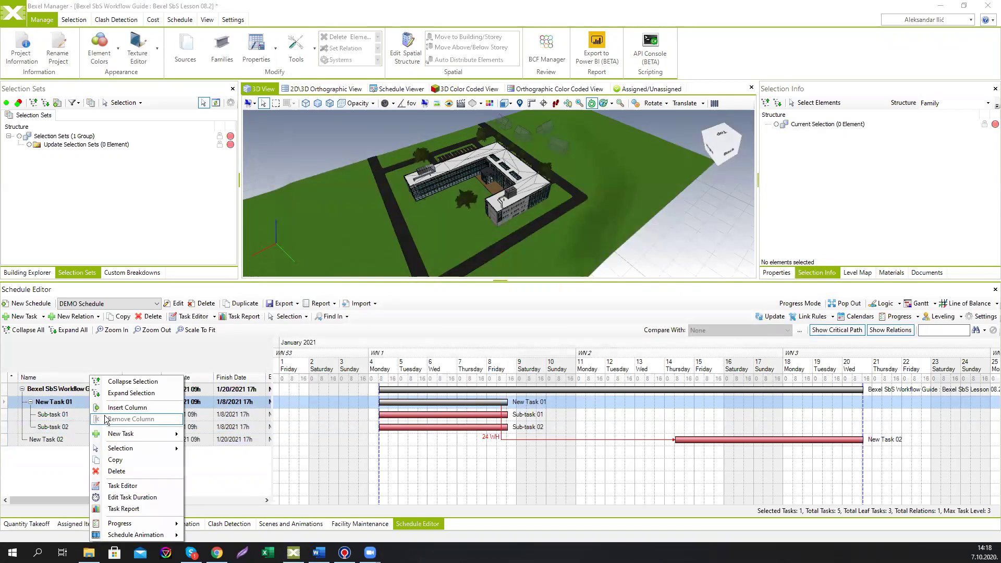
mouse_move(136, 434)
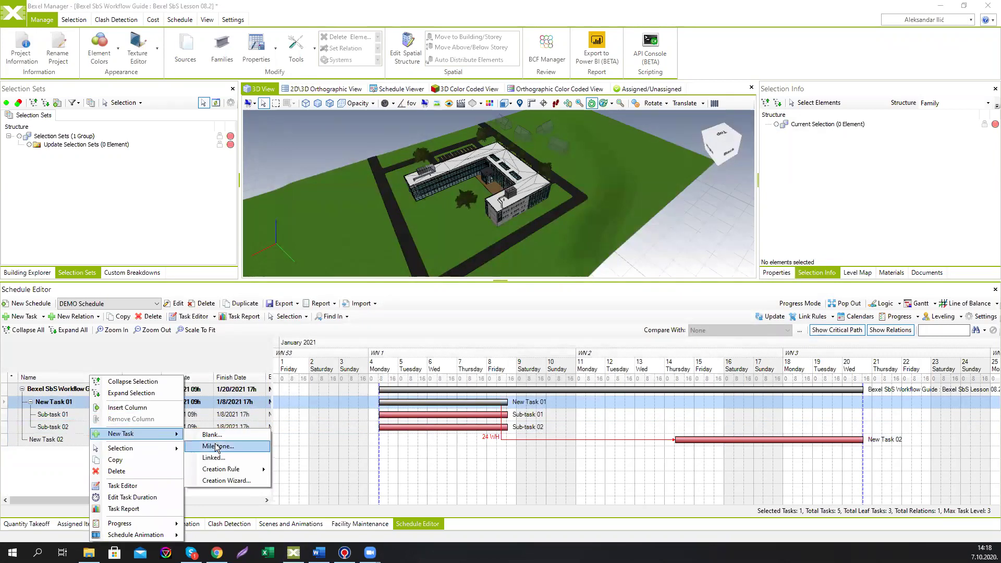
click(217, 446)
text(Milestone Task 01)
click(531, 293)
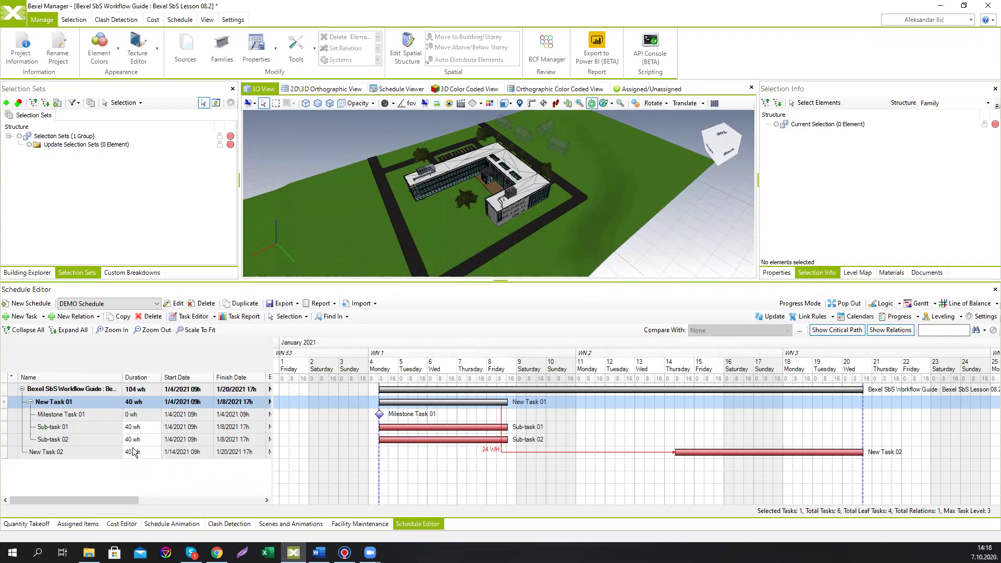
- Copy Milestone Task 01, Sub-task 01 and Sub-task 02 together into New Task 02
click(93, 440)
shift+click(89, 414)
right_click(89, 414)
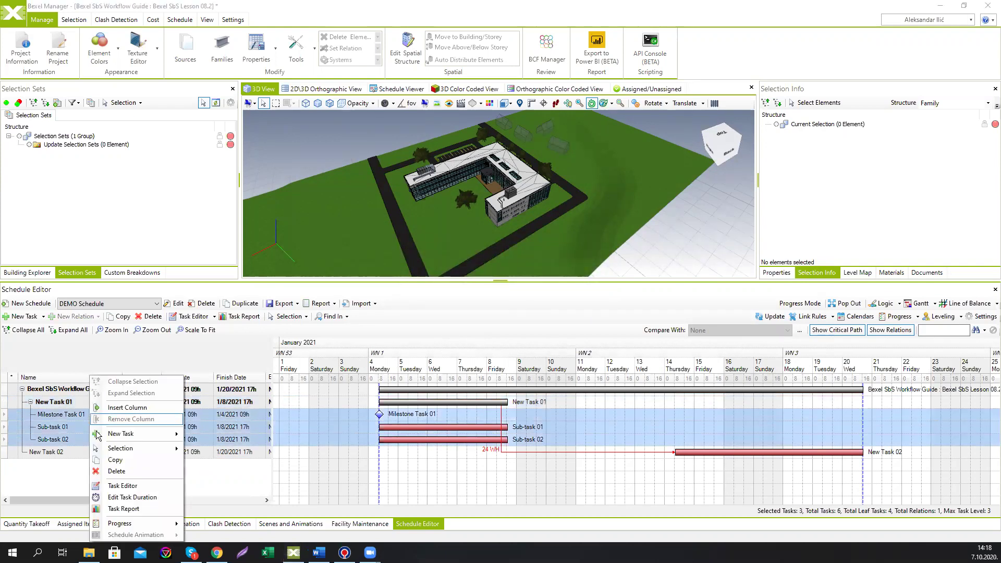
click(120, 464)
click(373, 199)
click(584, 388)
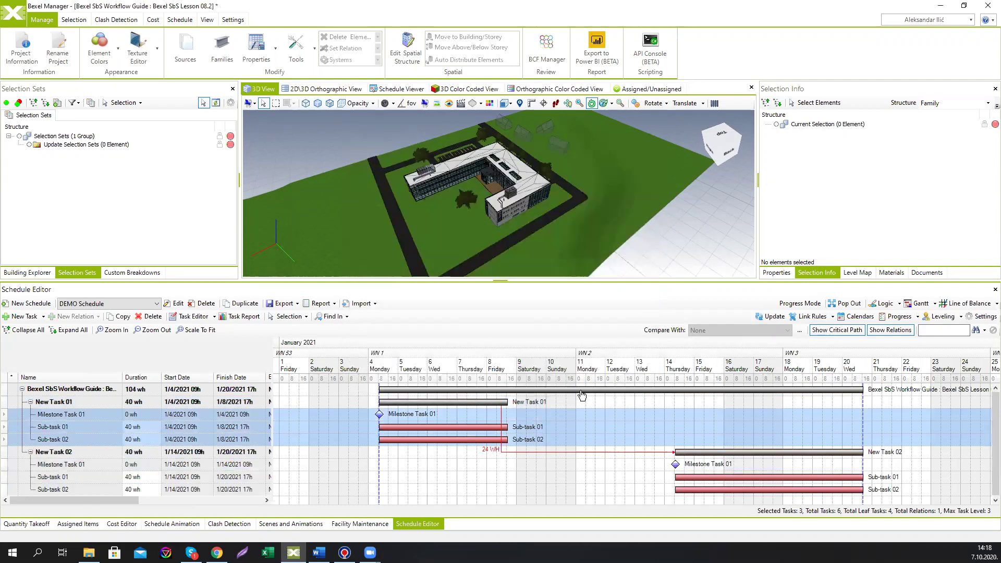
- Scale the Gantt chart to fit the root task and make the Schedule Editor area taller
click(111, 389)
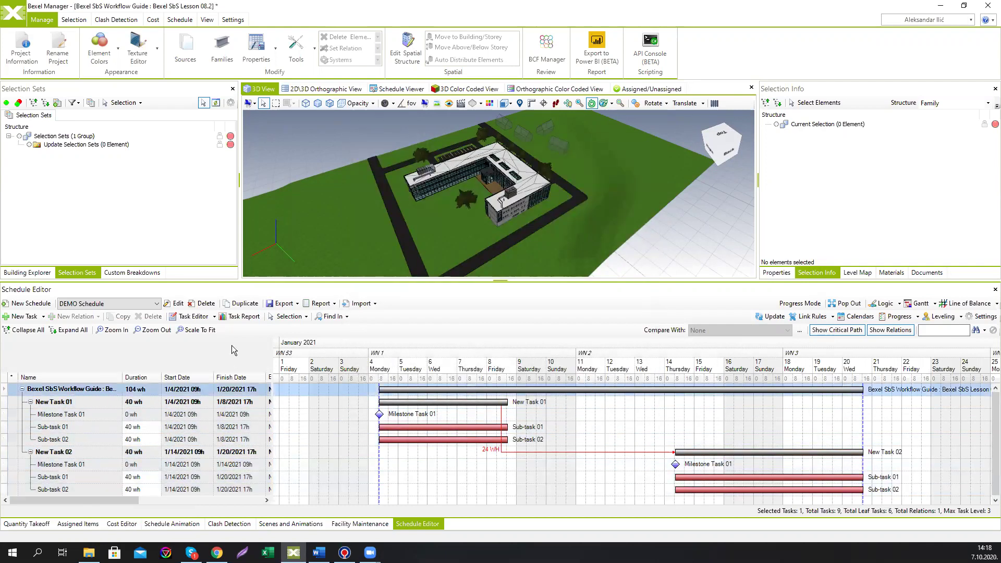
click(196, 330)
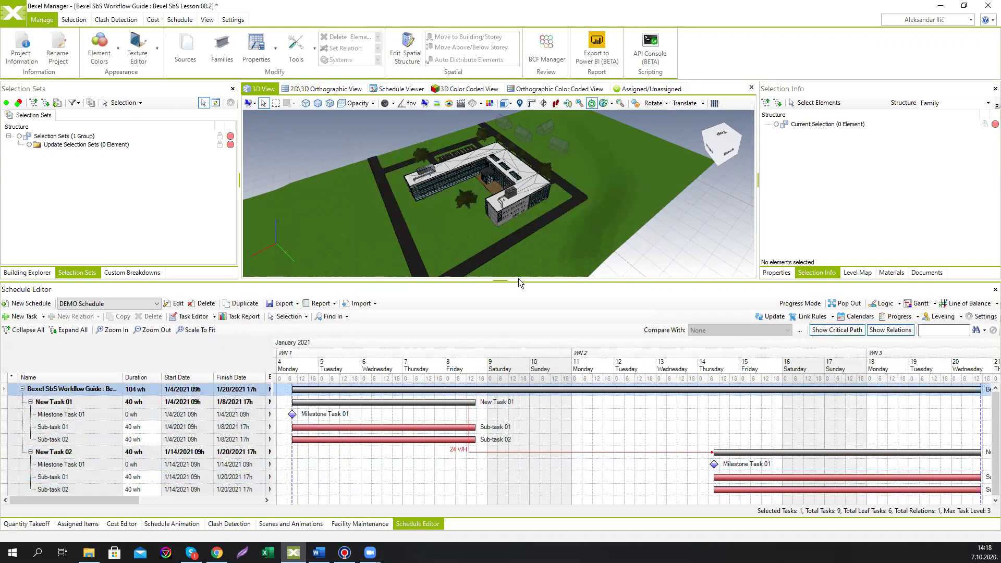
drag(602, 280, 598, 256)
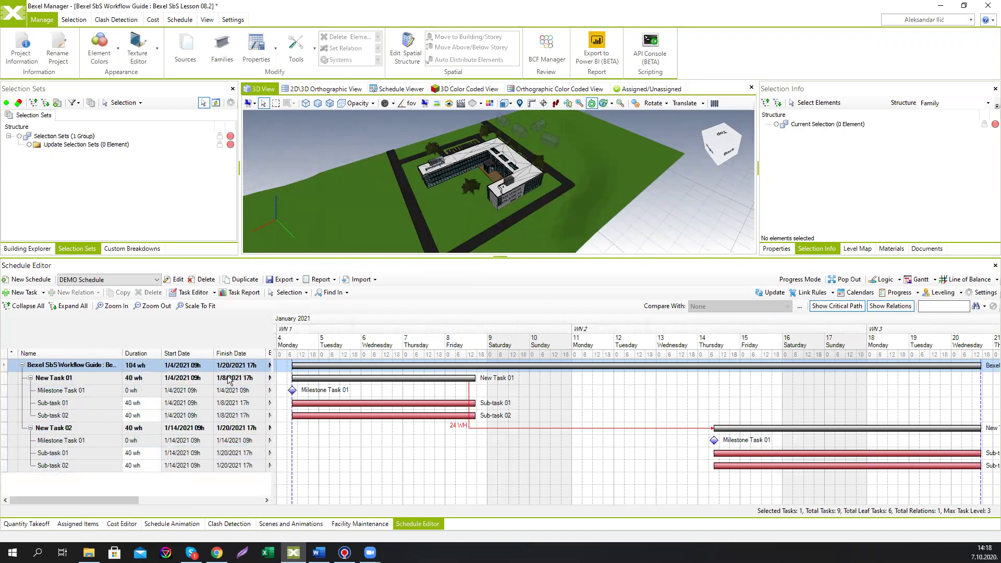
- Examine the relation between New Task 01 and New Task 02 and how the root task groups them
mouse_move(491, 429)
click(89, 380)
click(93, 427)
click(89, 380)
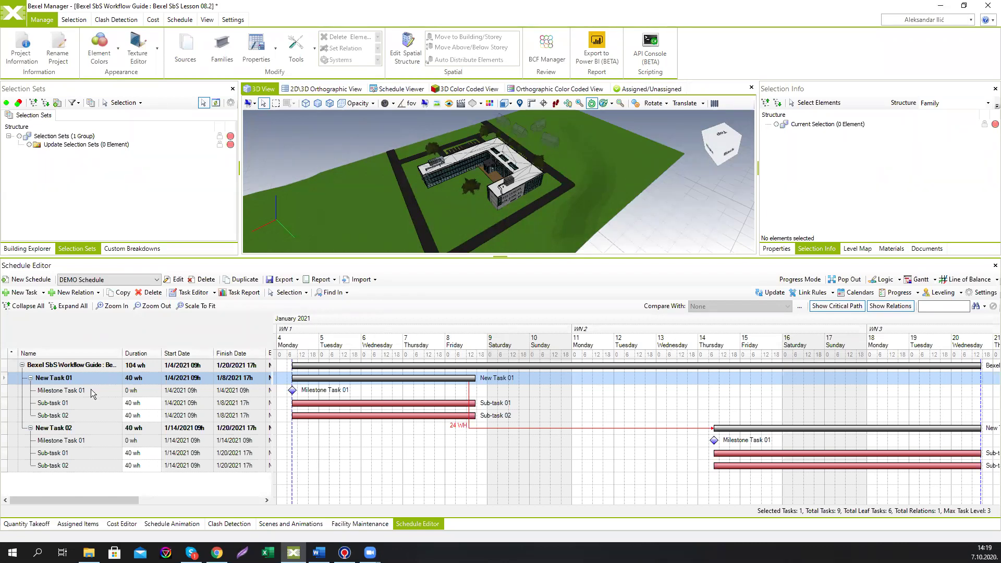
click(101, 367)
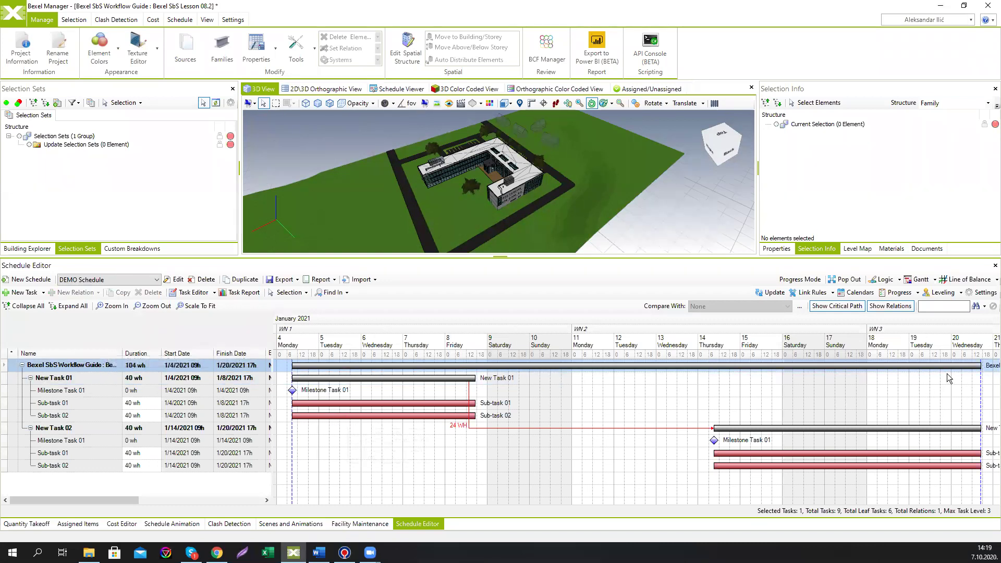
- View the schedule as a Logic diagram and a Line of Balance chart, and return to the Logic diagram
click(888, 281)
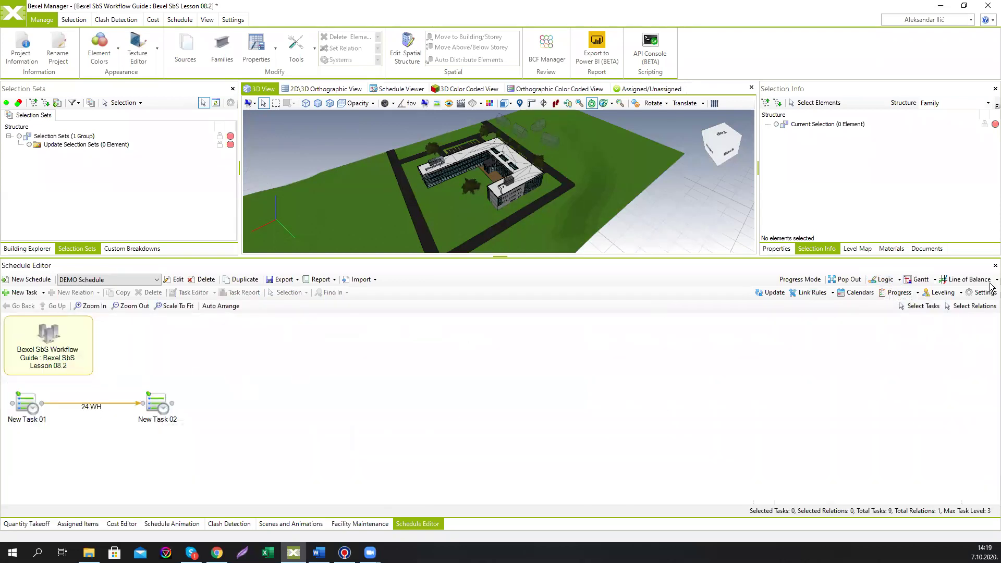
click(968, 280)
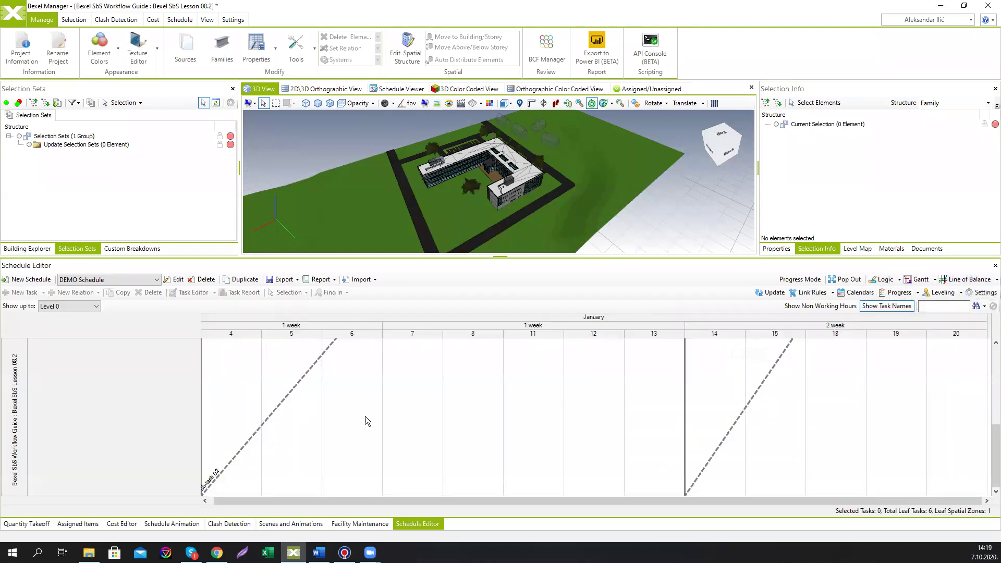
click(886, 280)
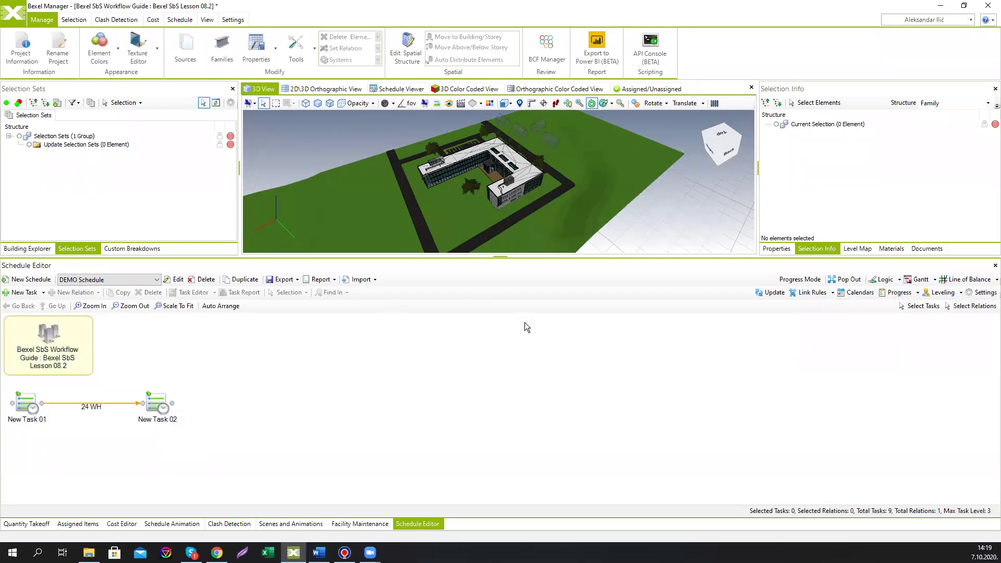
- Pop out the Schedule Editor into a separate window and maximize it
drag(546, 256, 544, 262)
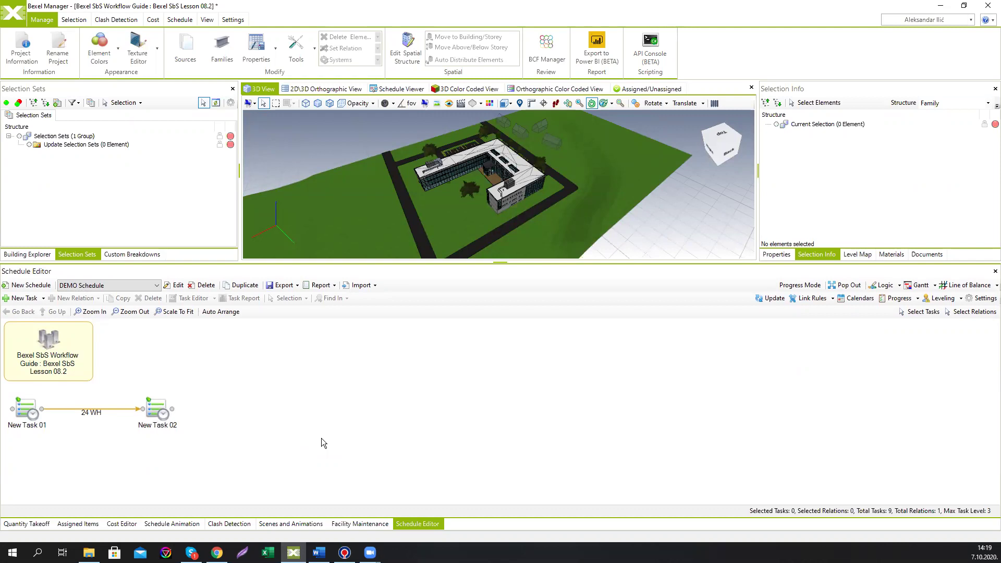
click(833, 286)
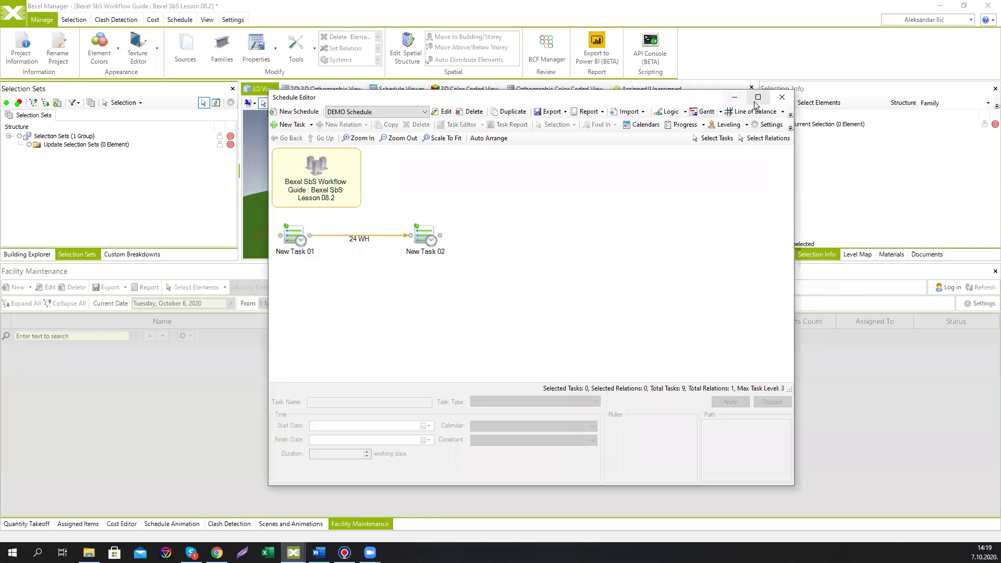
click(754, 96)
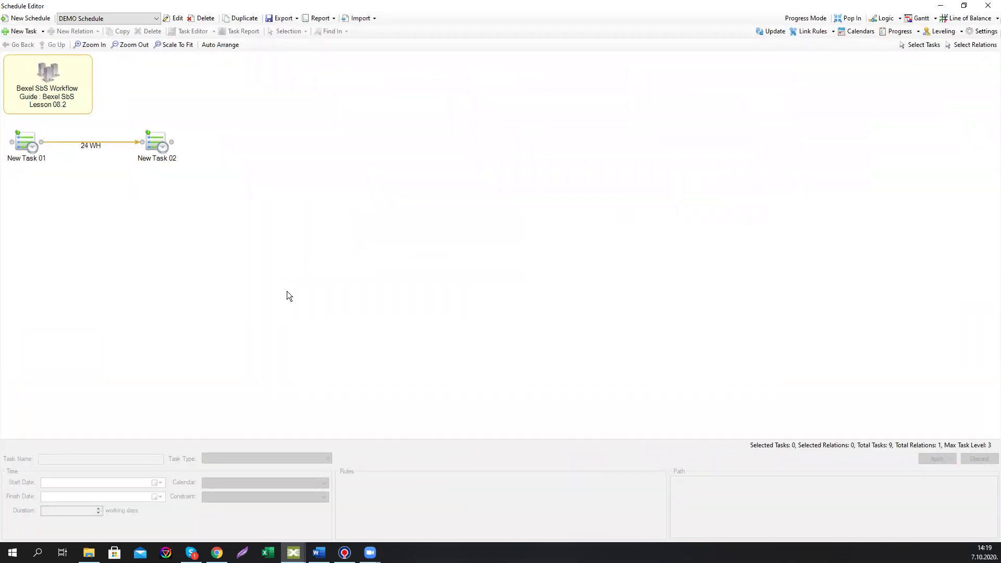
- Open New Task 01 in the Logic diagram to show its sub-tasks and milestone
click(23, 145)
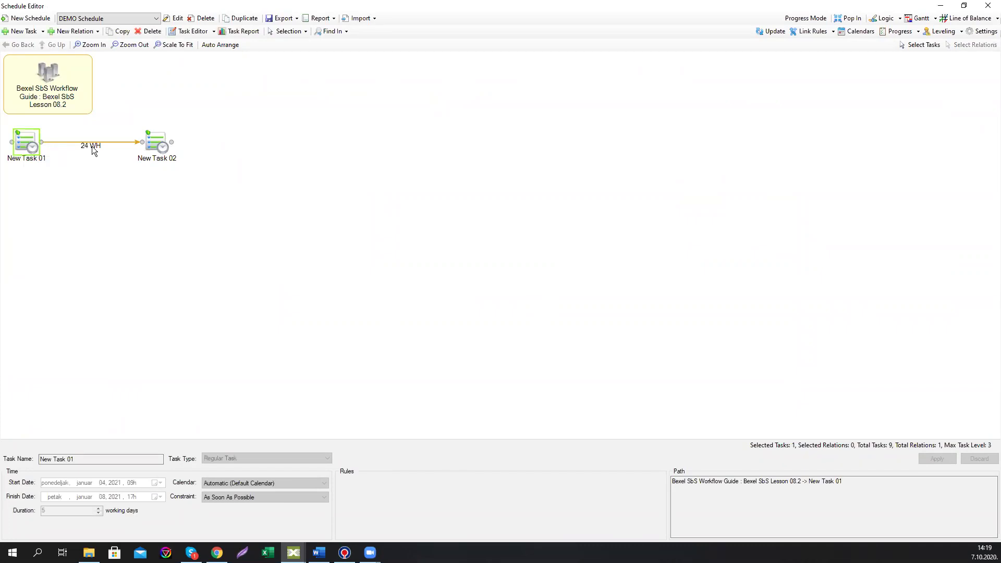
click(152, 146)
click(32, 143)
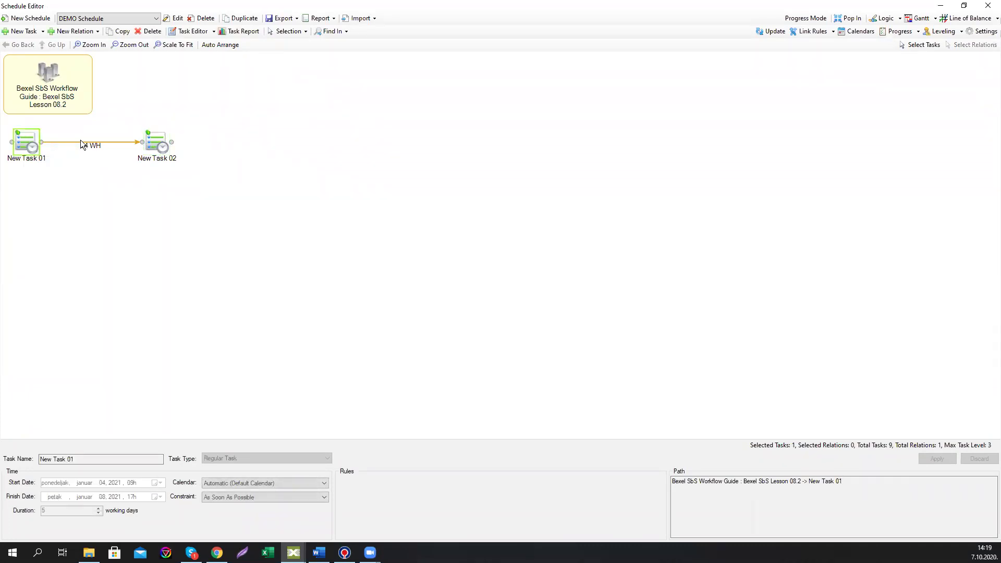
double_click(26, 147)
drag(147, 305, 336, 140)
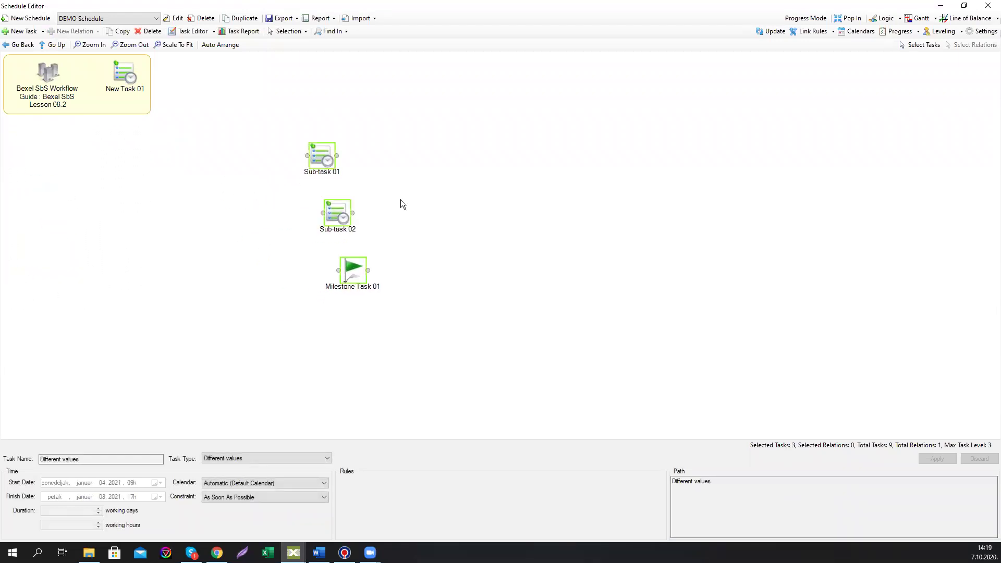
click(401, 200)
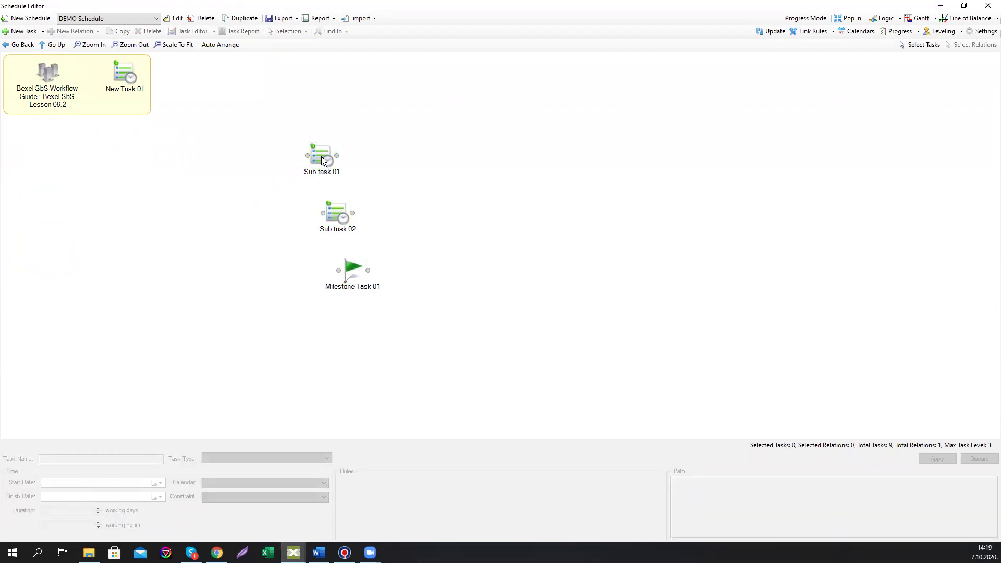
- Arrange Sub-task 01, Sub-task 02 and Milestone Task 01 in one horizontal row below the task path
mouse_move(320, 158)
drag(320, 158, 70, 159)
drag(342, 218, 153, 161)
drag(348, 274, 264, 161)
click(220, 218)
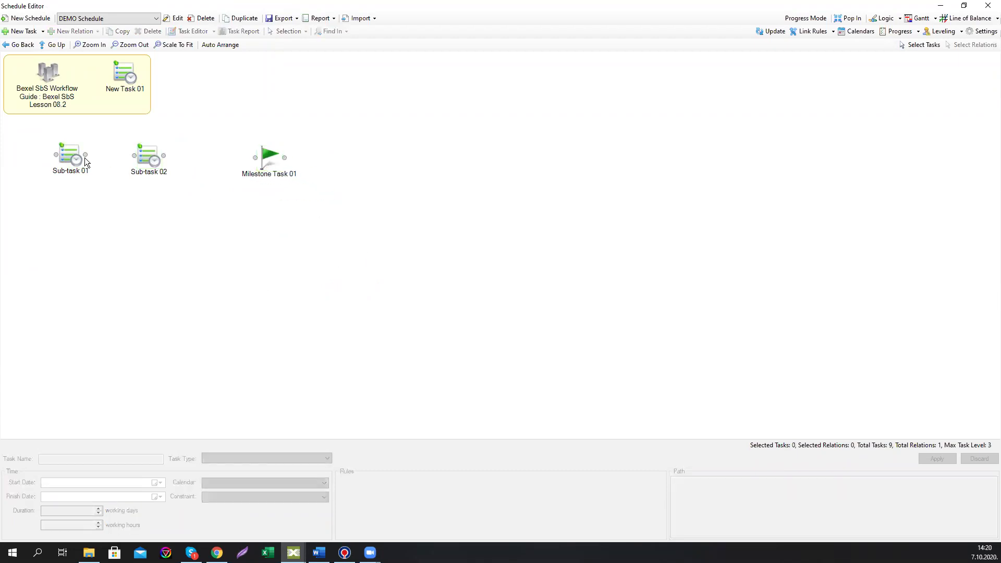
- Link Sub-task 01 to Sub-task 02 and Sub-task 02 to Milestone Task 01, and align both sub-tasks along the row
drag(84, 156, 255, 157)
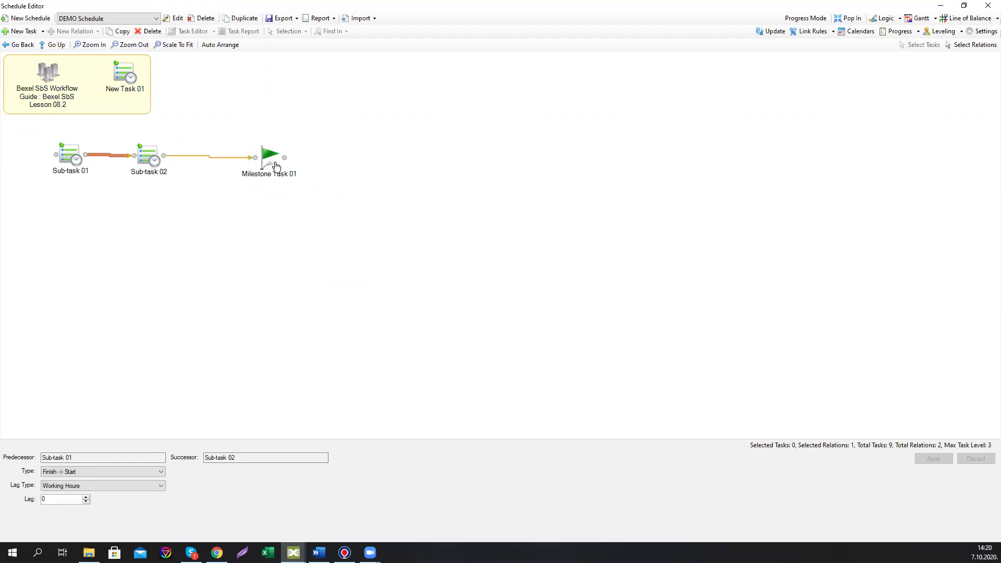
mouse_move(70, 158)
drag(70, 157, 62, 161)
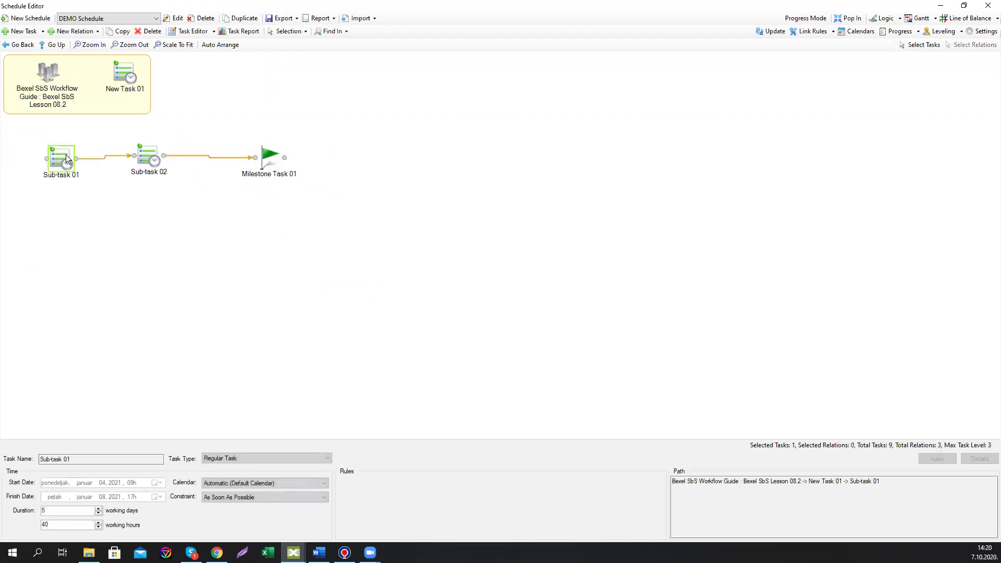
drag(144, 156, 149, 158)
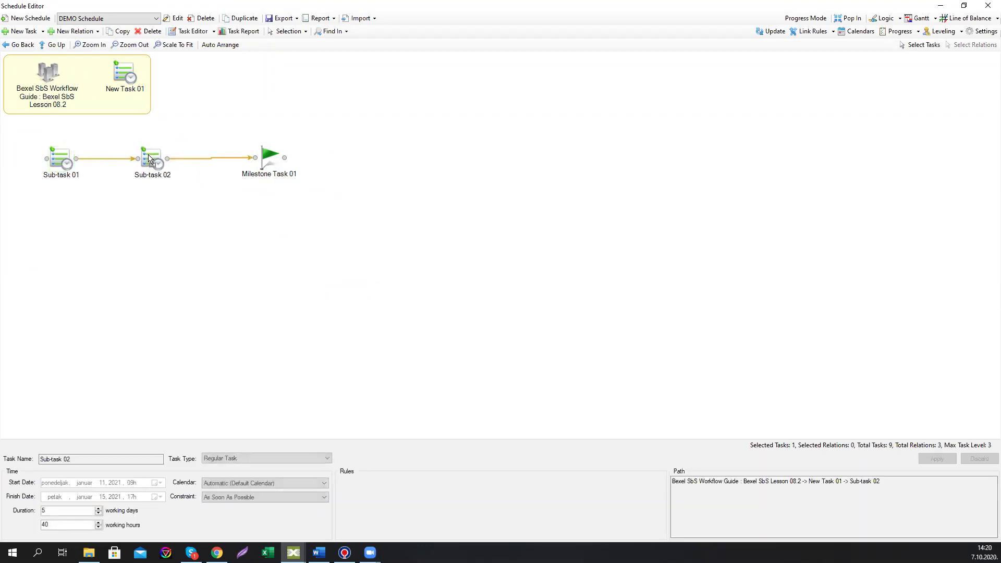
- Set a lag of 16 working hours on the Finish -> Start relation between Sub-task 01 and Sub-task 02 in New Task 01
click(105, 160)
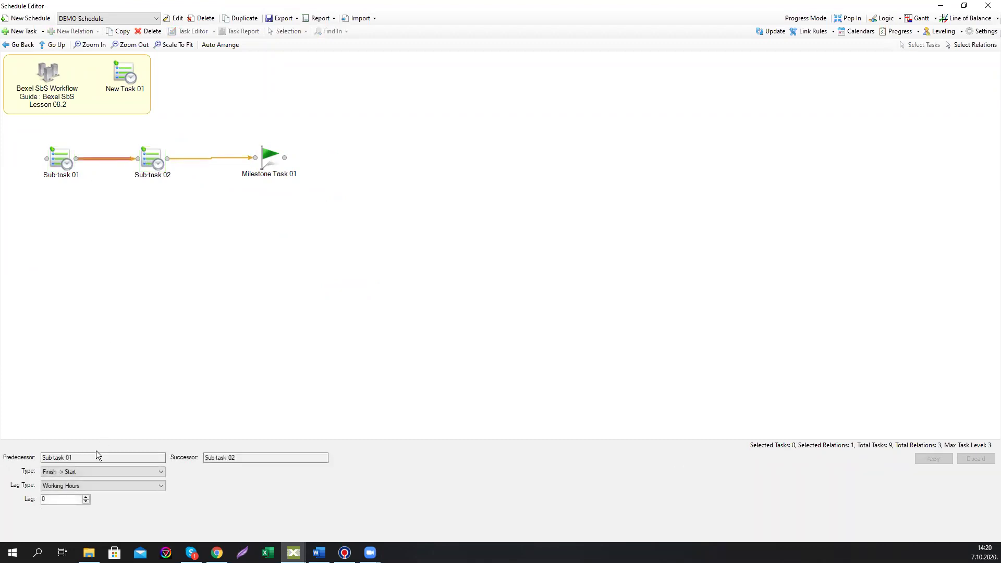
click(91, 471)
click(85, 495)
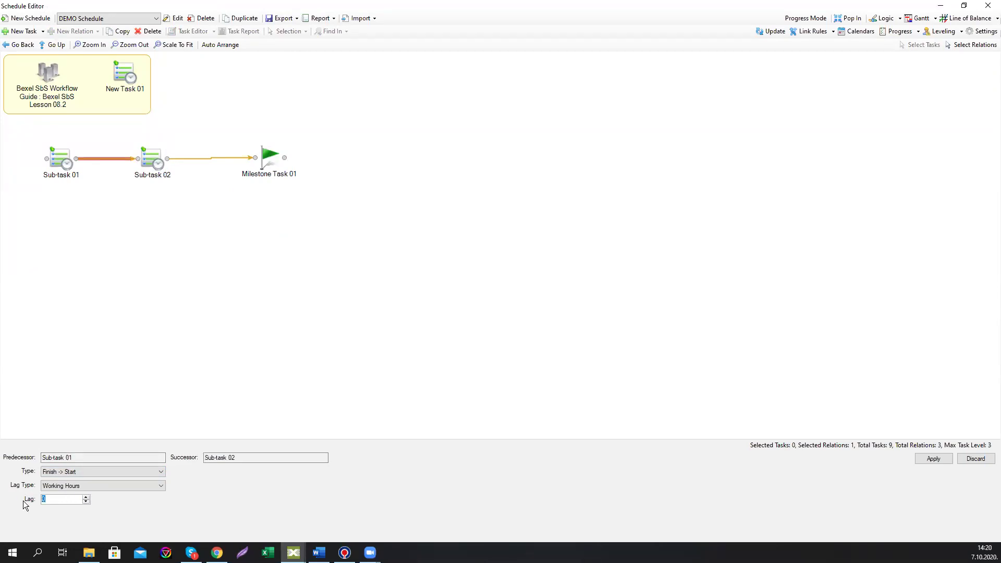
text(16)
click(931, 459)
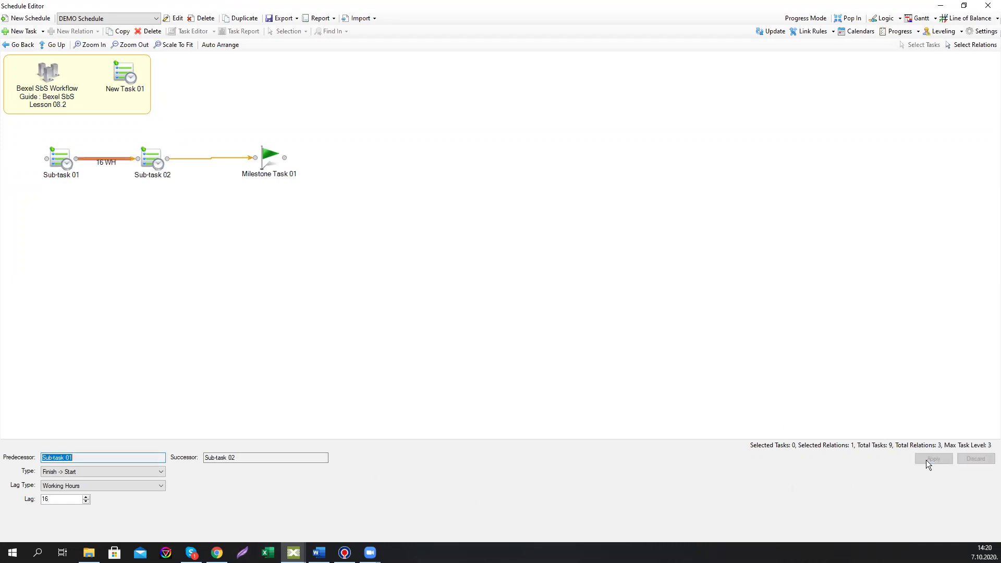
- Change the relation from Sub-task 02 to Milestone Task 01 in New Task 01 to Finish -> Finish
click(239, 157)
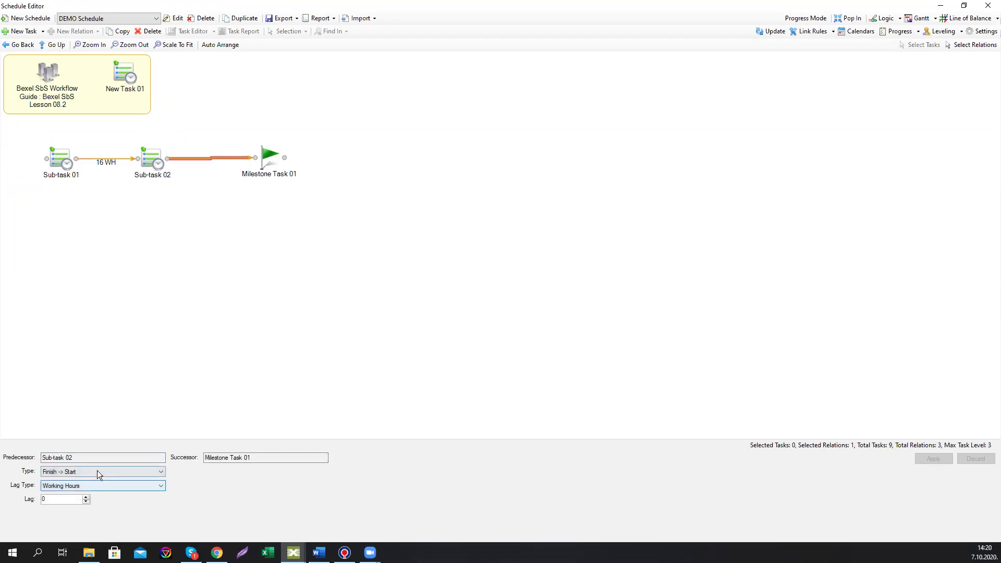
click(98, 471)
click(79, 502)
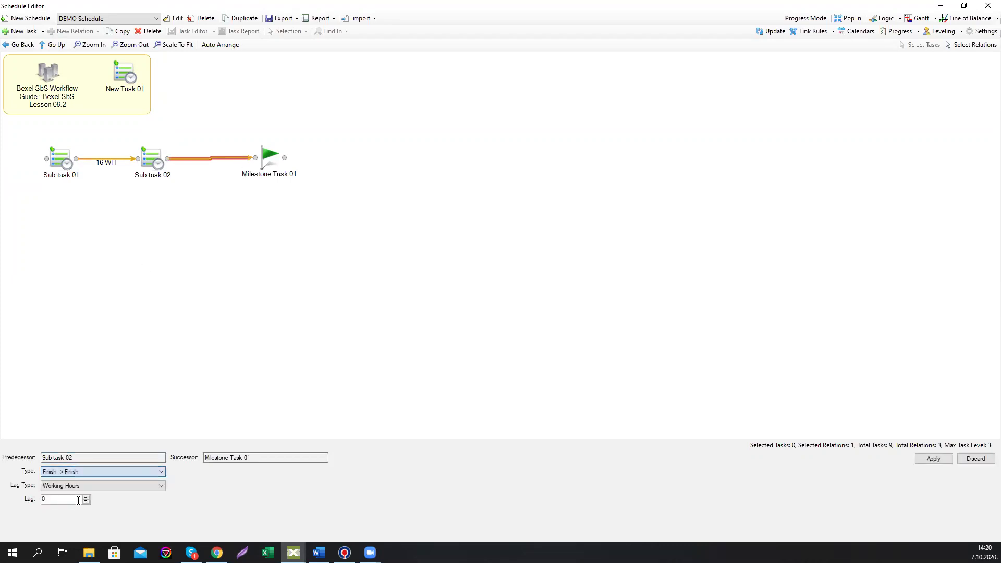
click(931, 460)
click(506, 261)
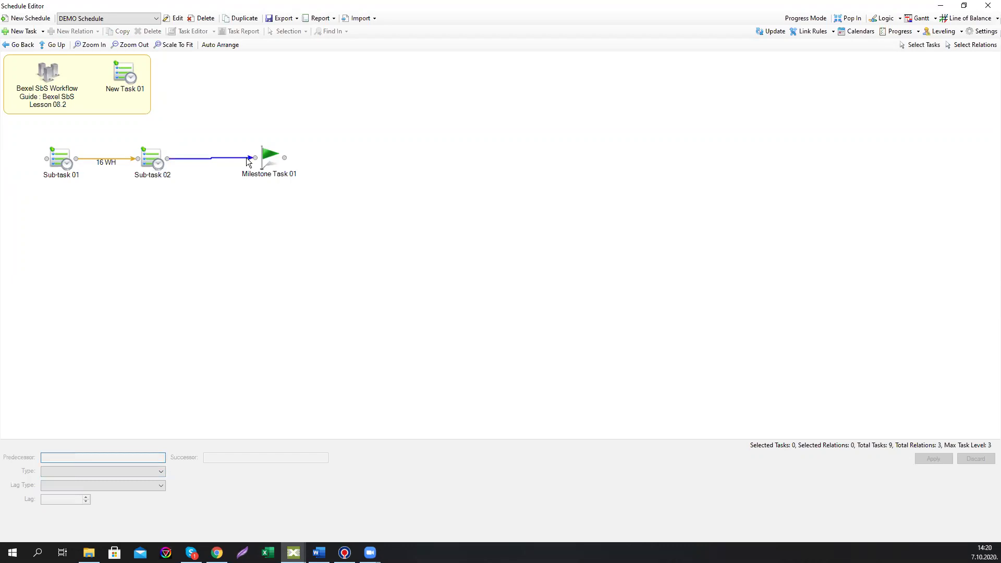
- Open New Task 02 in the Logic diagram, align its sub-tasks and milestone in one row, and link them in sequence
click(51, 46)
double_click(156, 148)
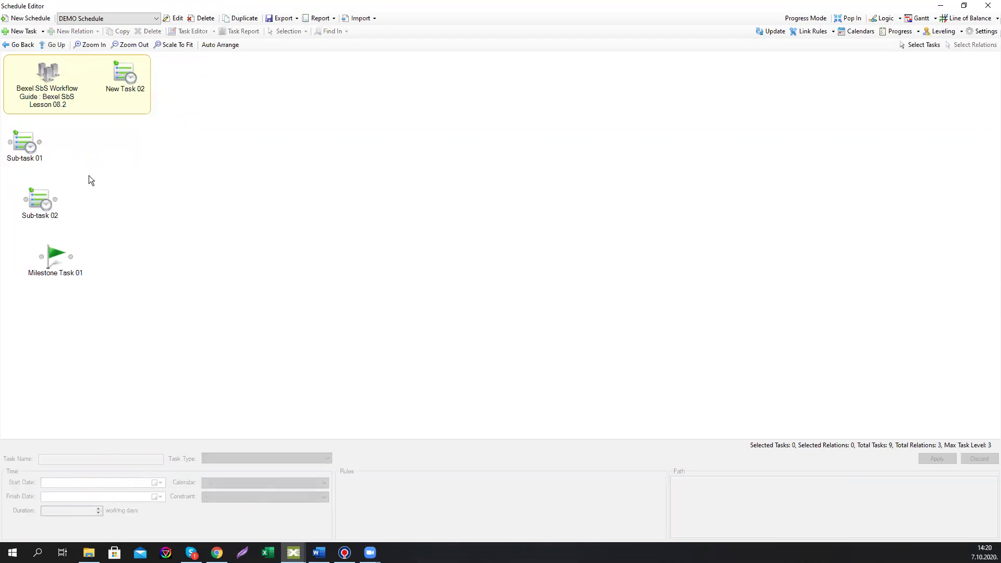
drag(41, 198, 82, 141)
drag(55, 254, 176, 140)
drag(111, 142, 162, 142)
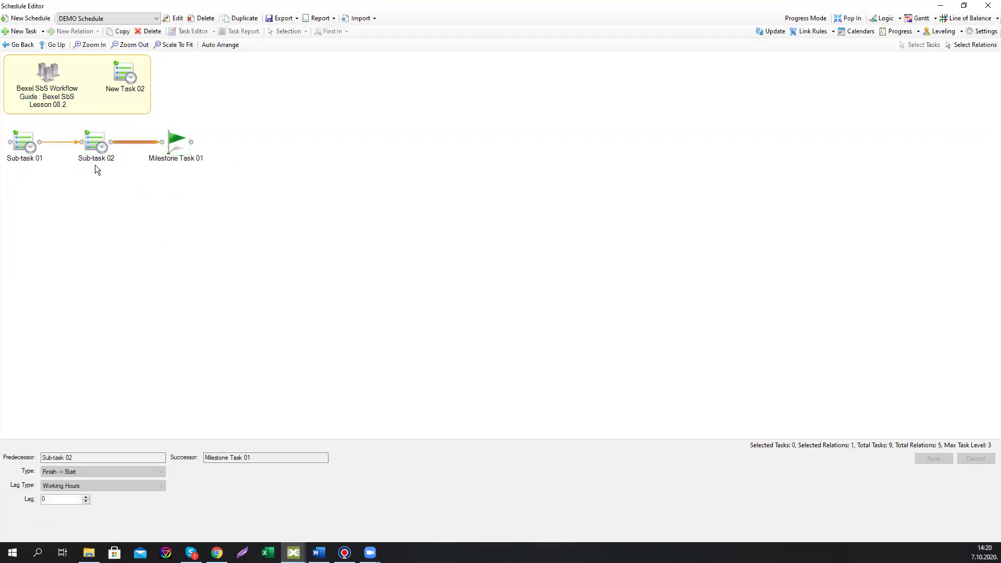
- Set a lag of 16 working hours on the relation between Sub-task 01 and Sub-task 02 in New Task 02
click(52, 142)
click(57, 498)
text(16)
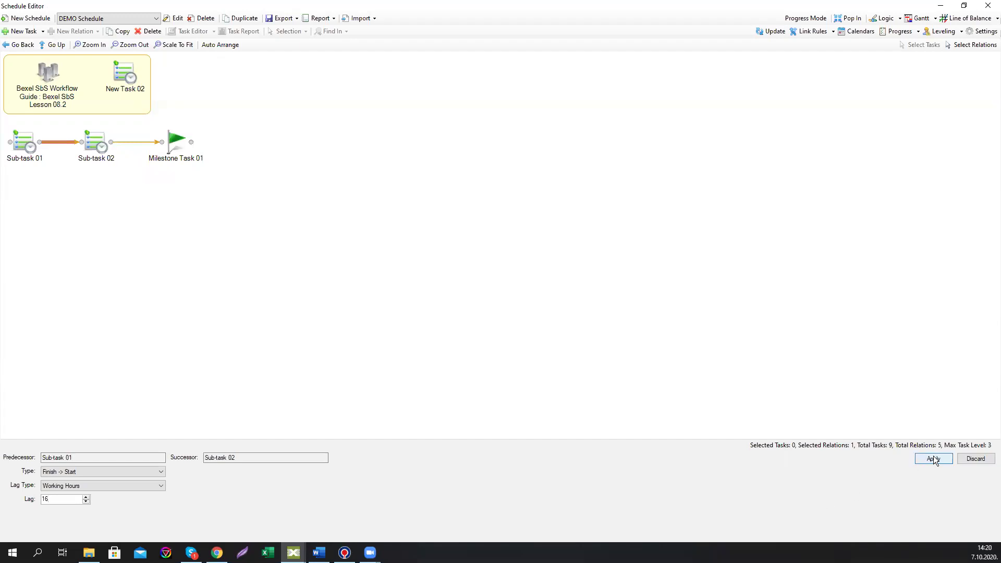
click(933, 459)
- Change the relation from Sub-task 02 to Milestone Task 01 in New Task 02 to Finish -> Finish
click(140, 142)
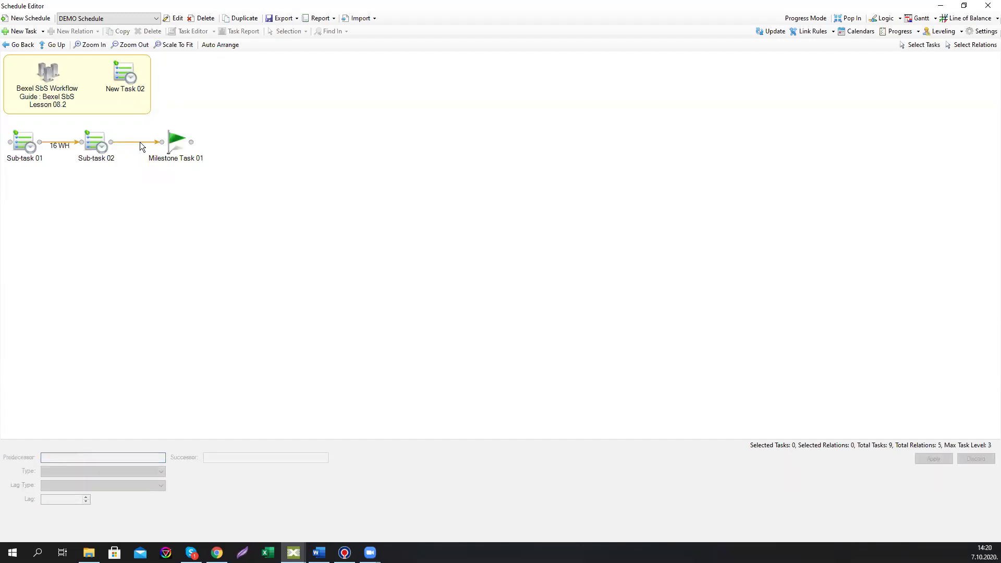
click(106, 472)
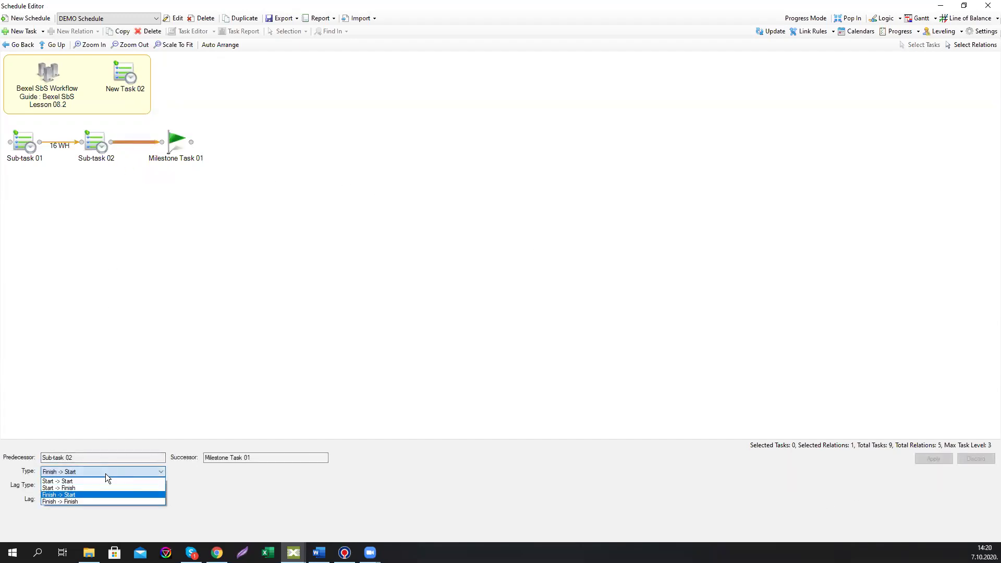
click(82, 500)
click(920, 460)
click(552, 287)
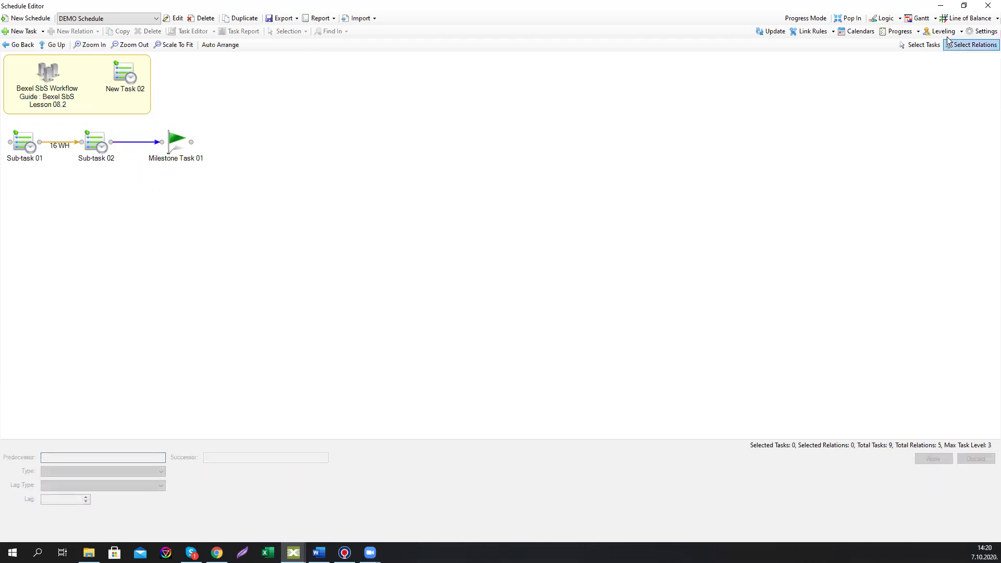
- Return to the top task level and show the whole schedule as a Gantt chart scaled to fit, briefly checking the Line of Balance
click(51, 45)
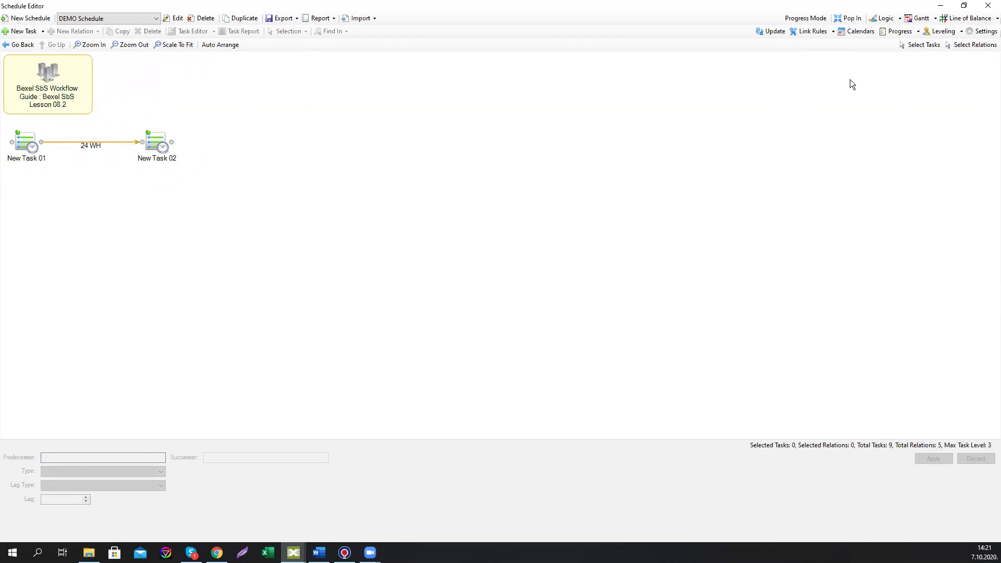
click(918, 18)
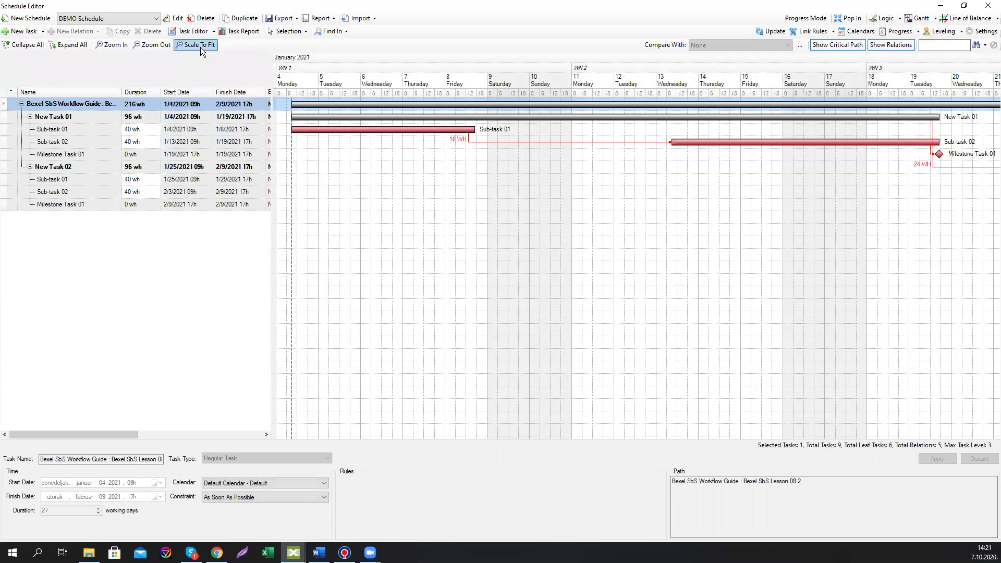
click(200, 46)
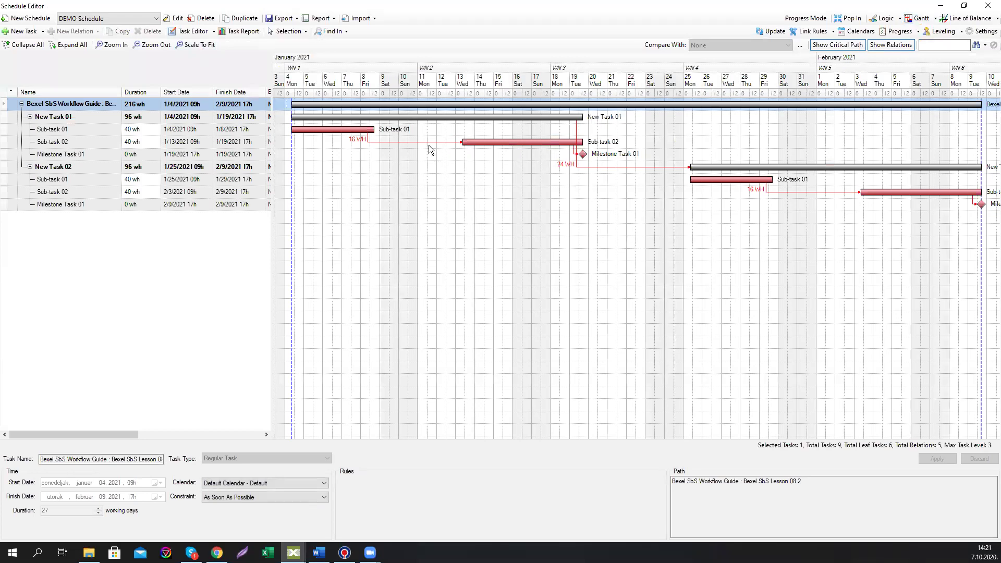
click(967, 18)
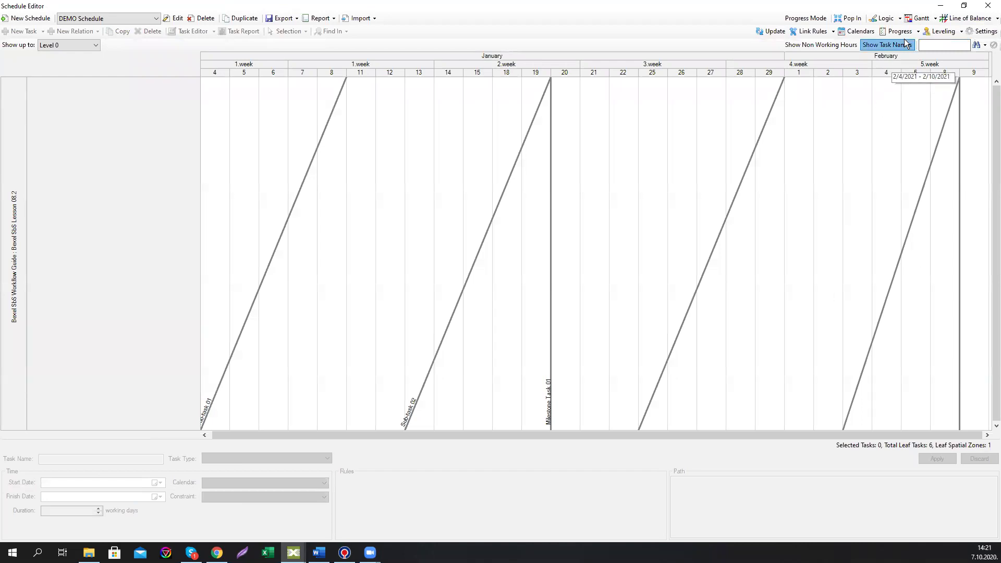
click(918, 18)
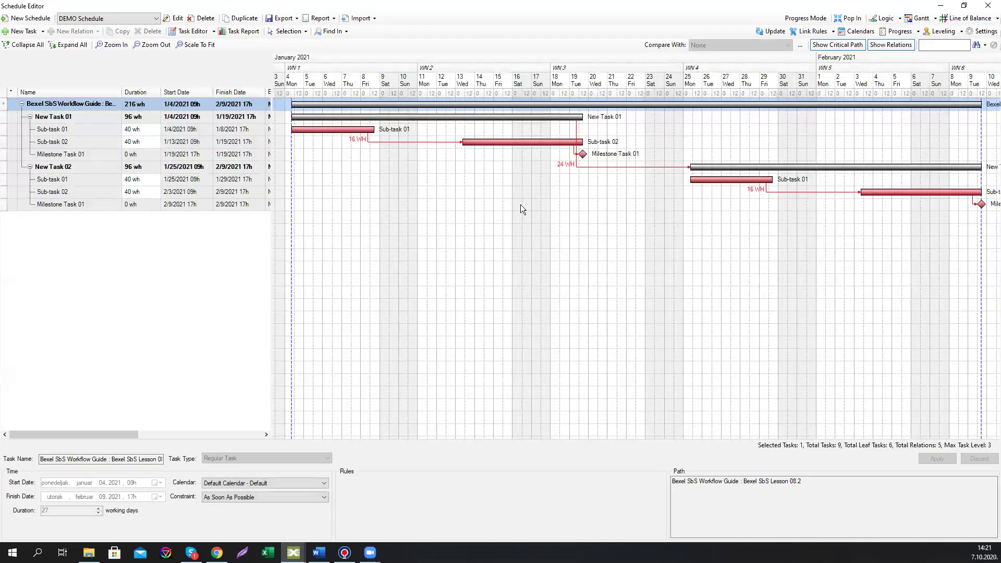
click(161, 283)
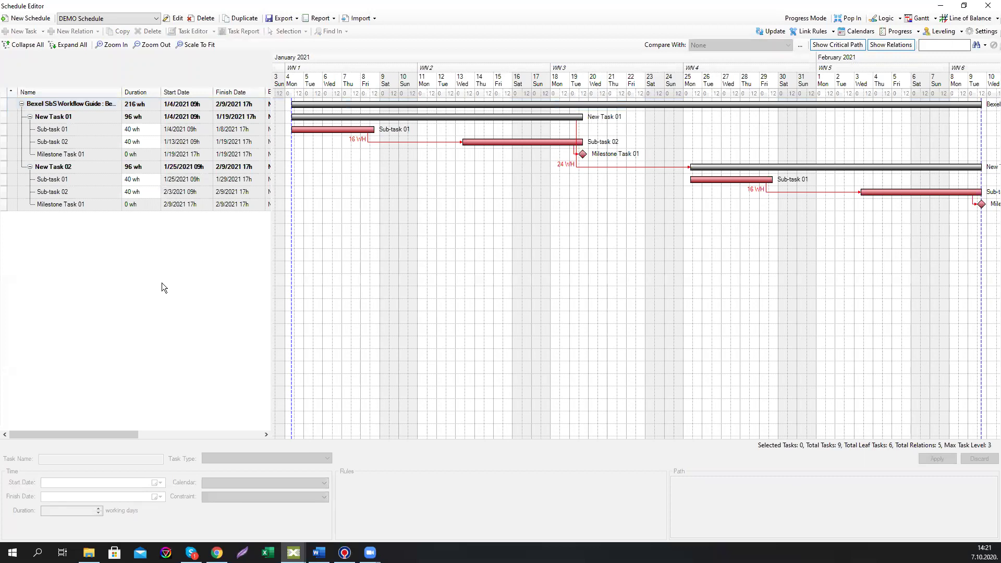
- Examine the dates and durations of New Task 01, its two sub-tasks and its milestone in the Gantt view
click(70, 117)
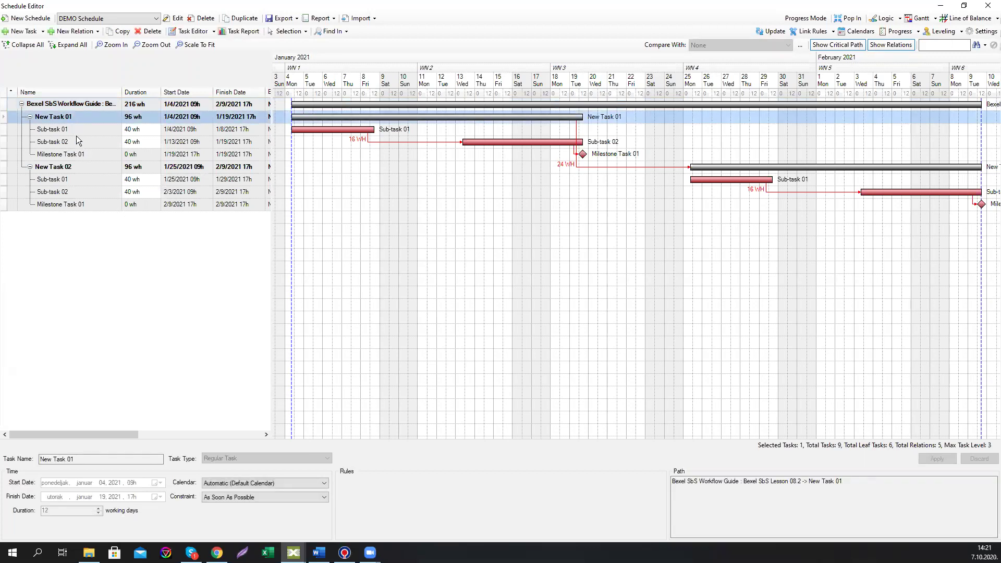
click(76, 132)
click(72, 144)
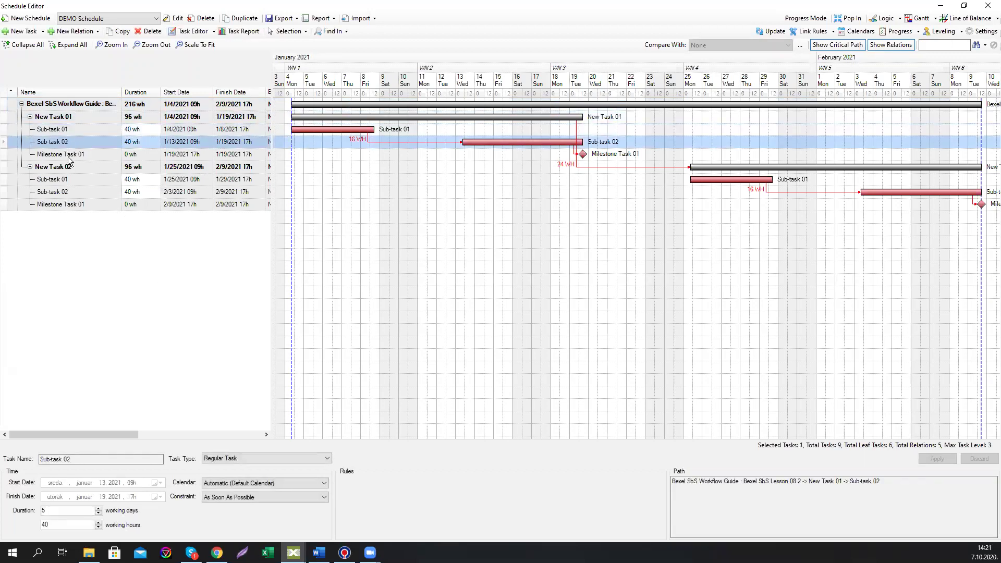
click(69, 158)
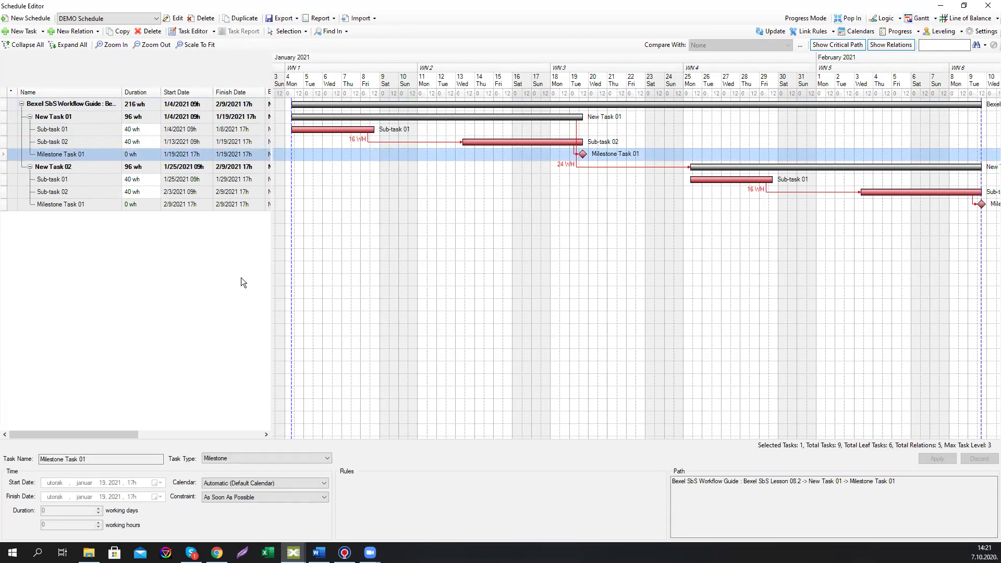
click(75, 130)
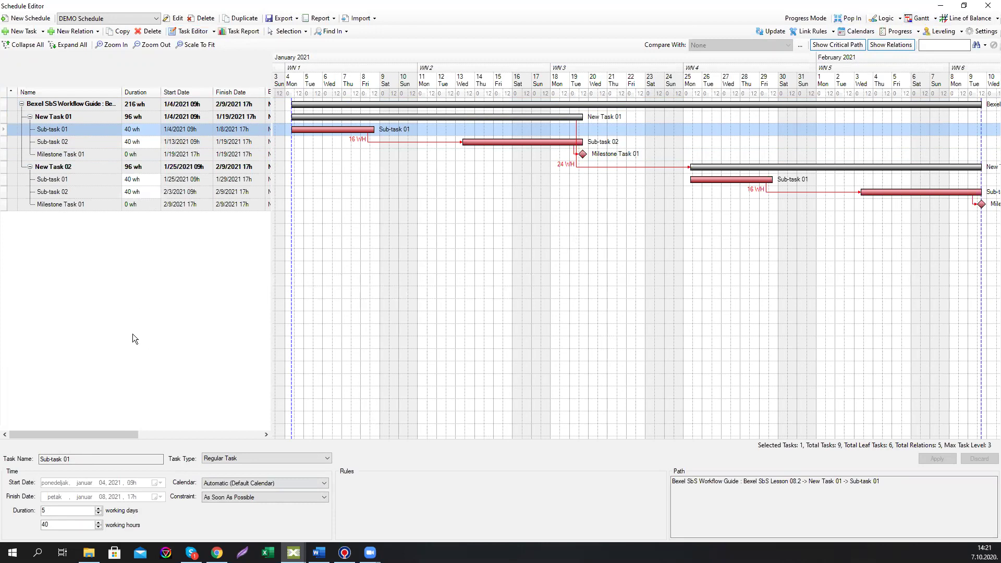
click(66, 143)
- Set the duration of Sub-task 01 in New Task 01 to 24 working hours
click(61, 130)
drag(50, 525, 20, 527)
text(24)
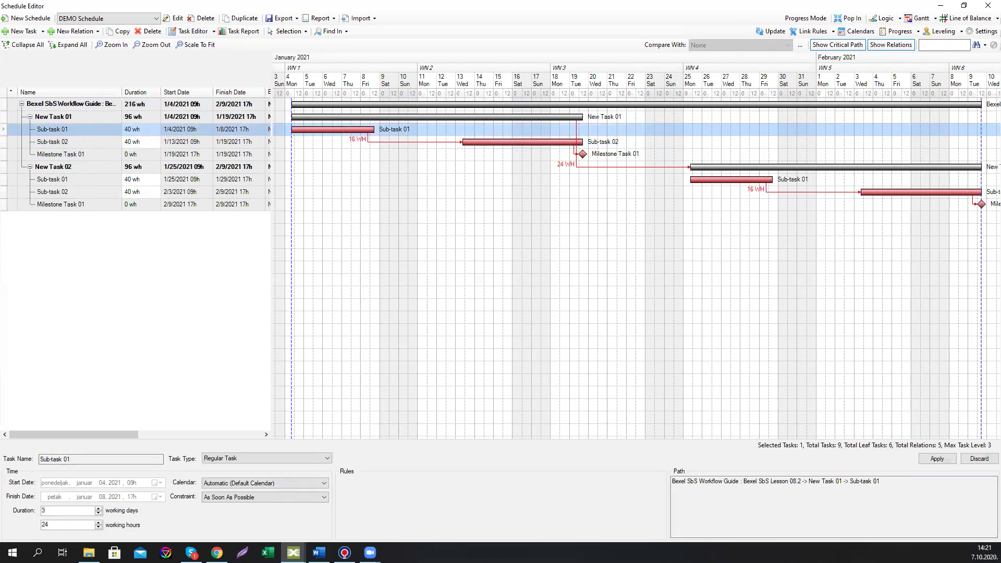
click(933, 459)
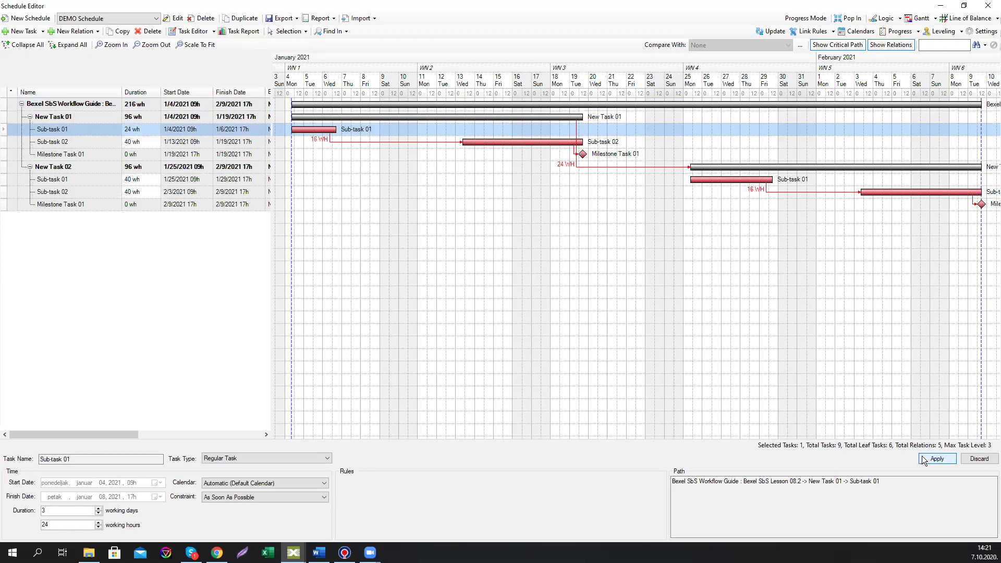
- Set the duration of Sub-task 02 in New Task 02 to 48 working hours
click(74, 192)
drag(50, 524, 15, 527)
text(48)
key(Tab)
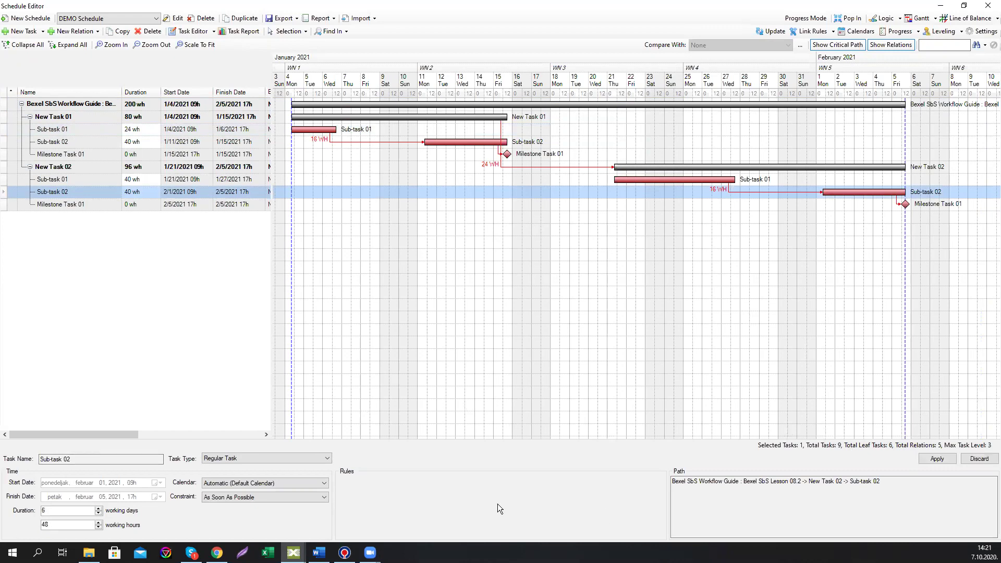
click(931, 459)
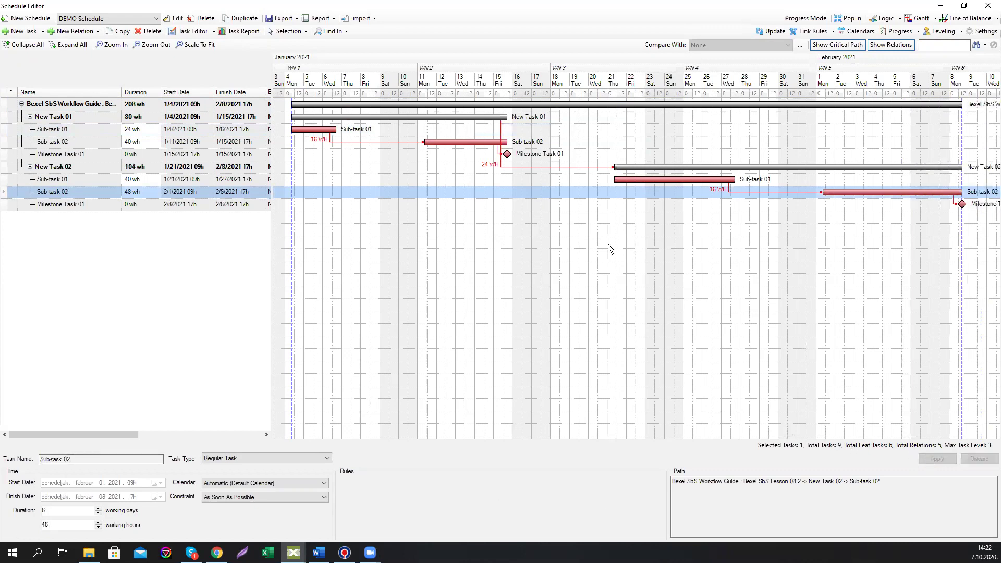
- Set the lag between New Task 01 and New Task 02 to 16 working hours and select the top-level task
click(536, 165)
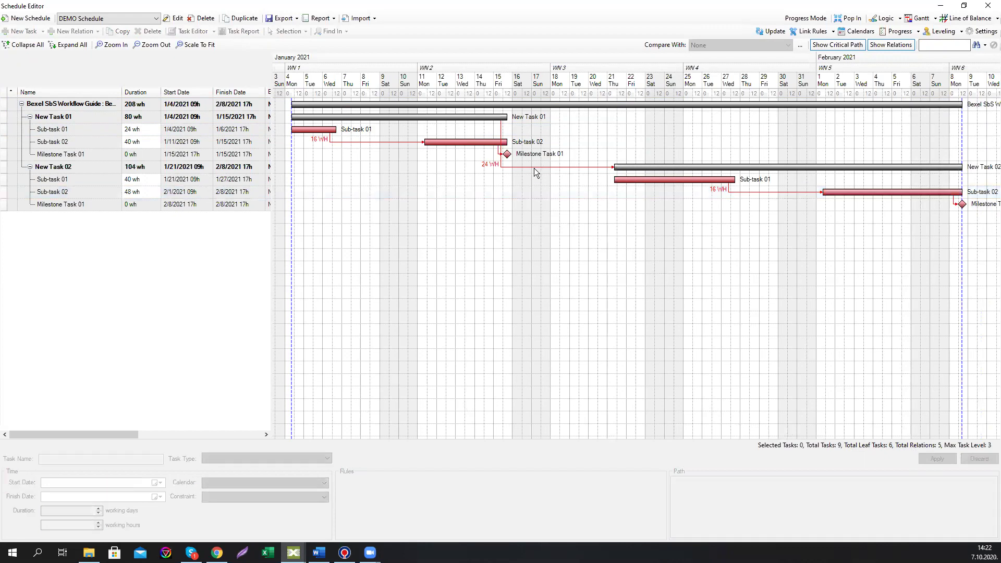
click(533, 166)
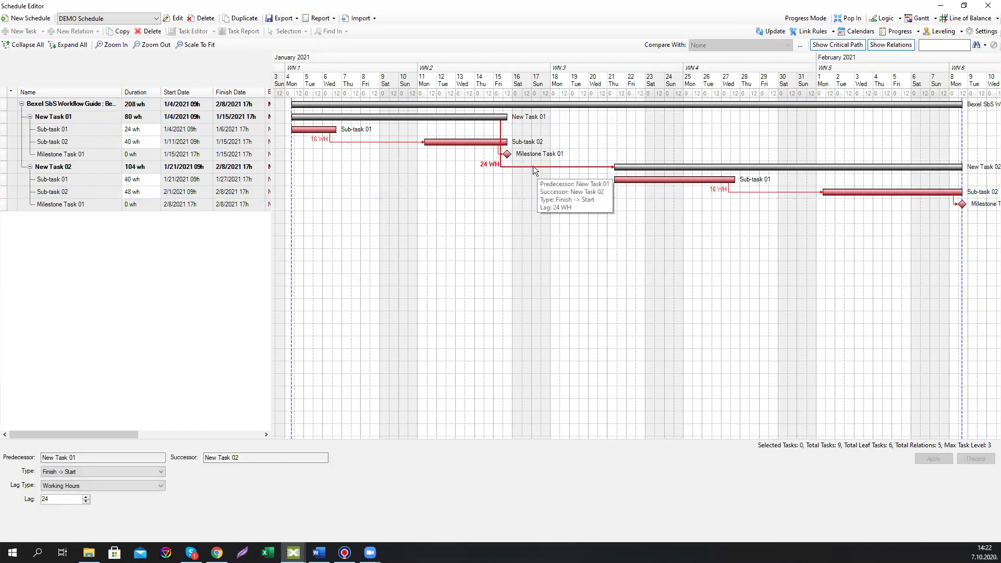
drag(54, 499, 29, 500)
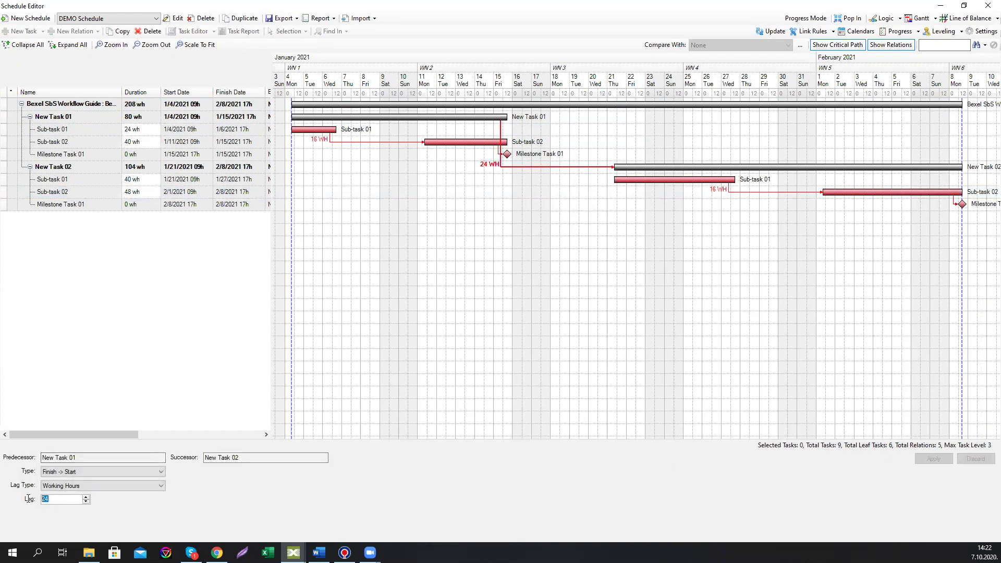
text(16)
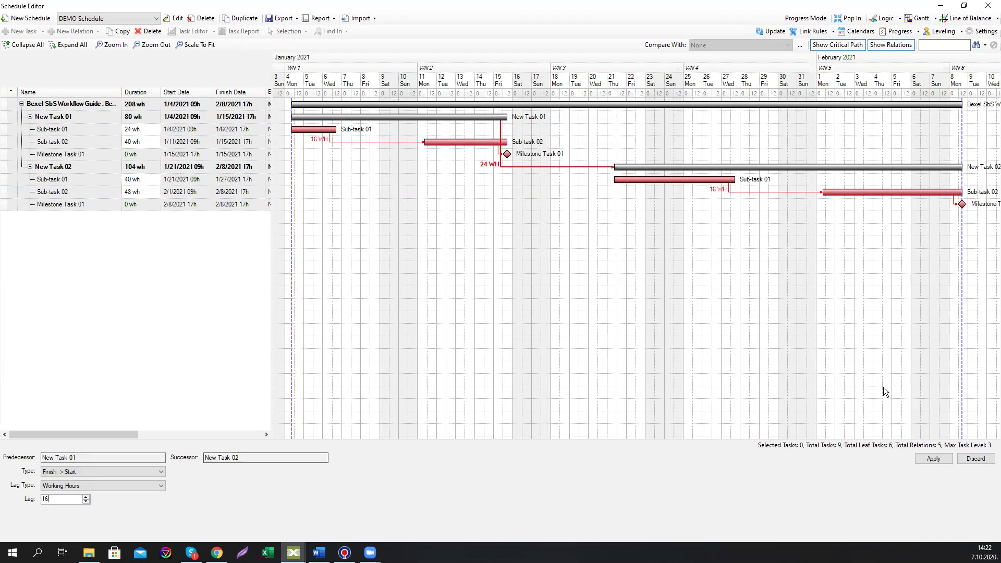
click(922, 459)
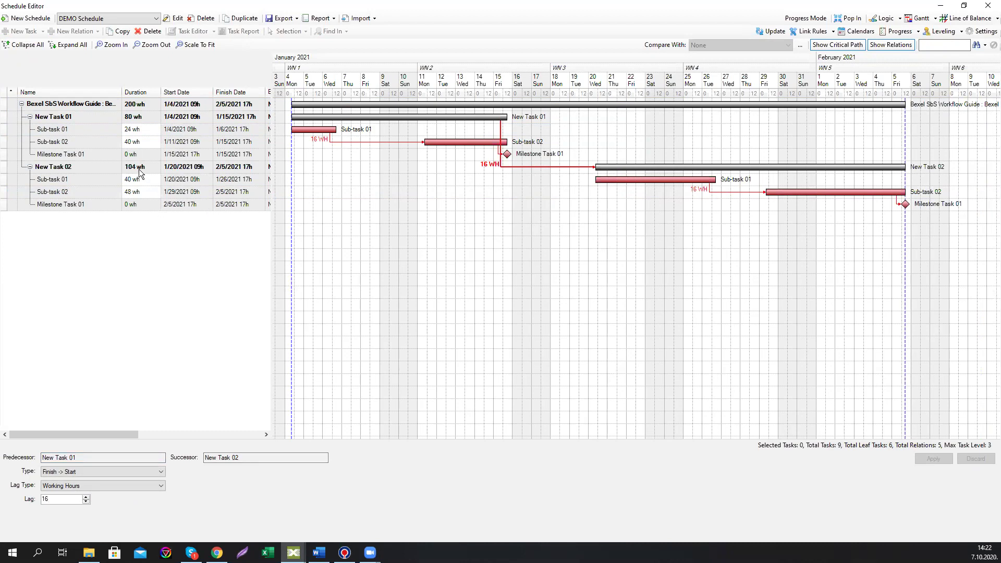
click(103, 105)
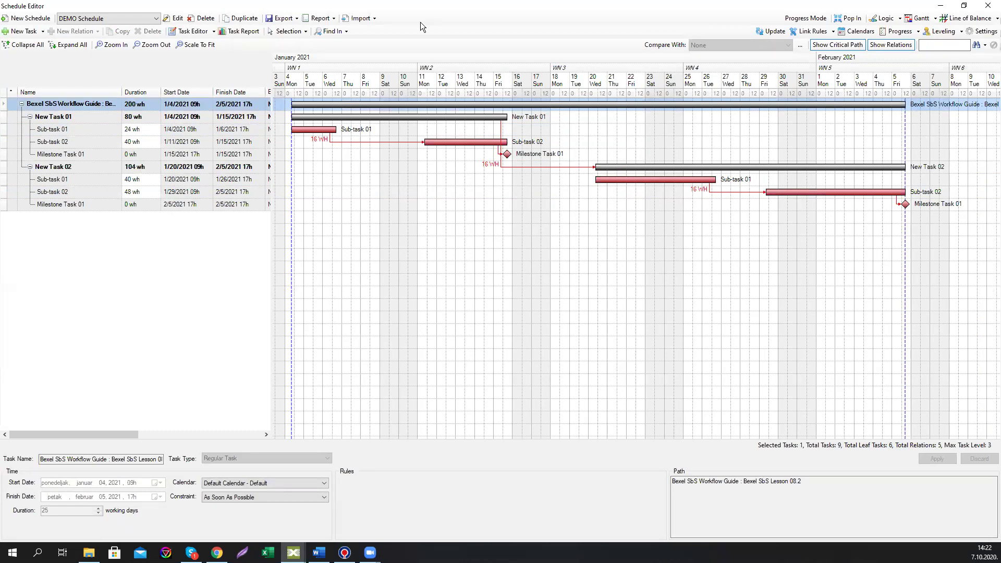
- Review the schedule settings for task coloring, including the Link rules system, as well as animation and time
click(983, 32)
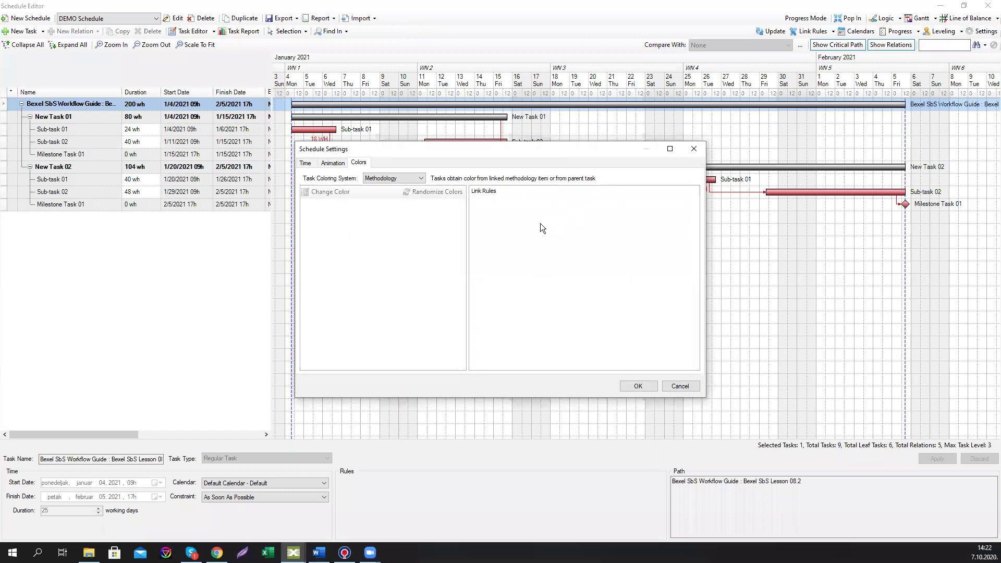
click(401, 179)
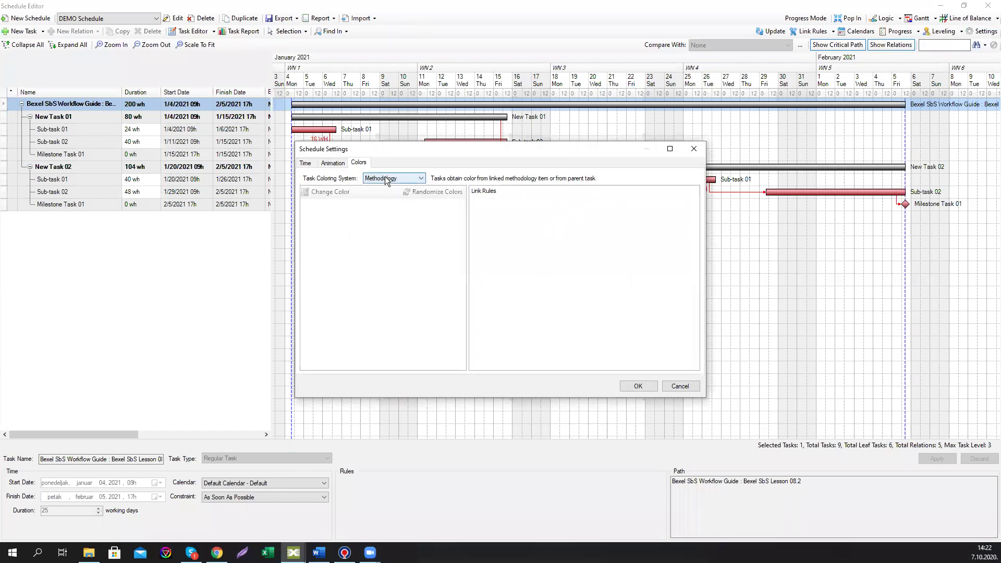
click(384, 195)
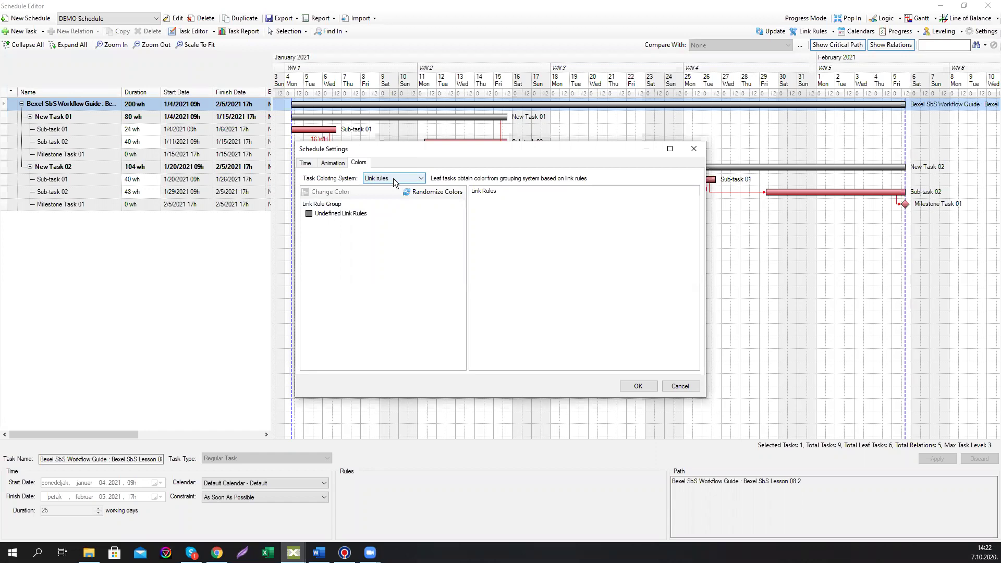
click(332, 163)
click(305, 163)
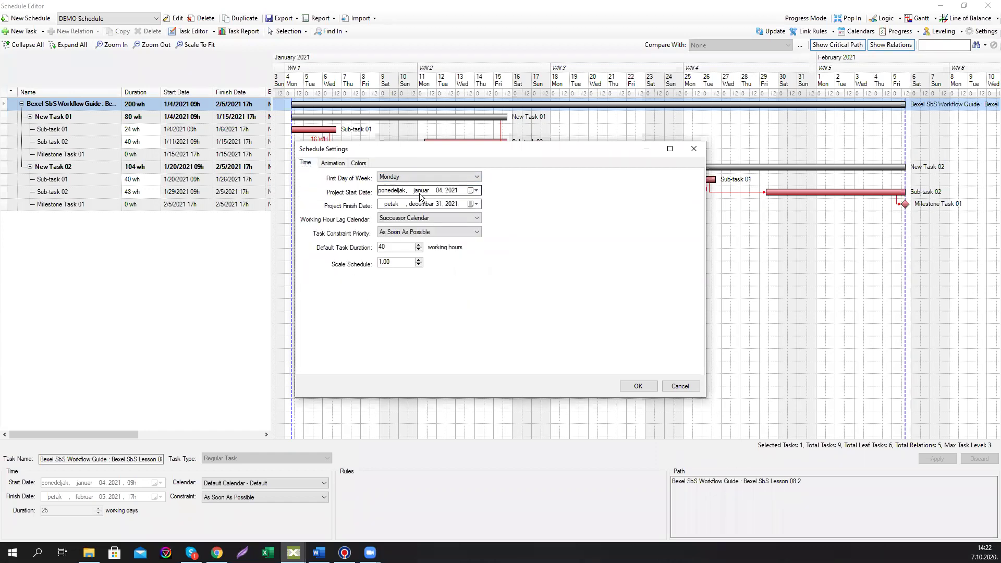
click(692, 148)
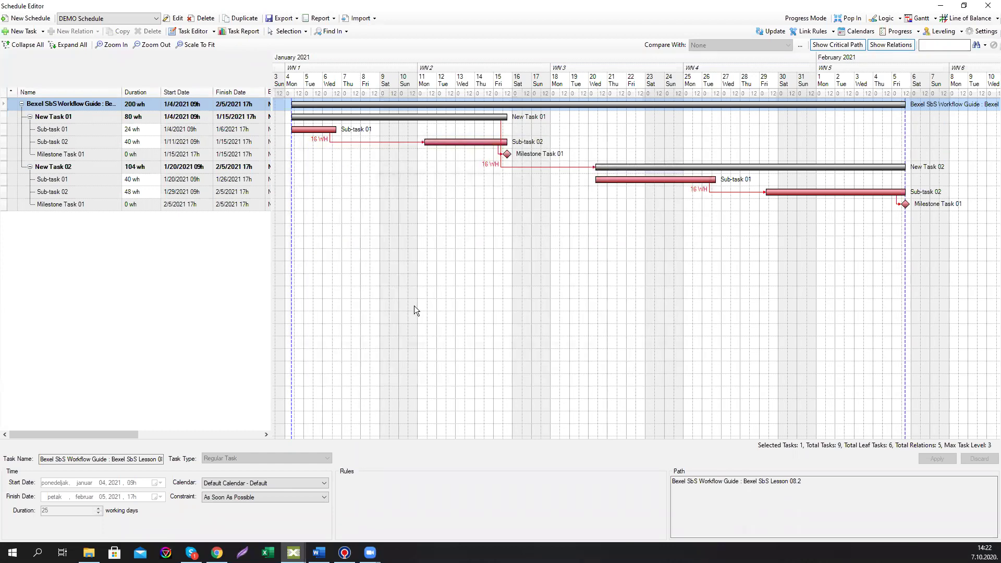
- Review the working hours and exceptions of the default calendar
click(165, 207)
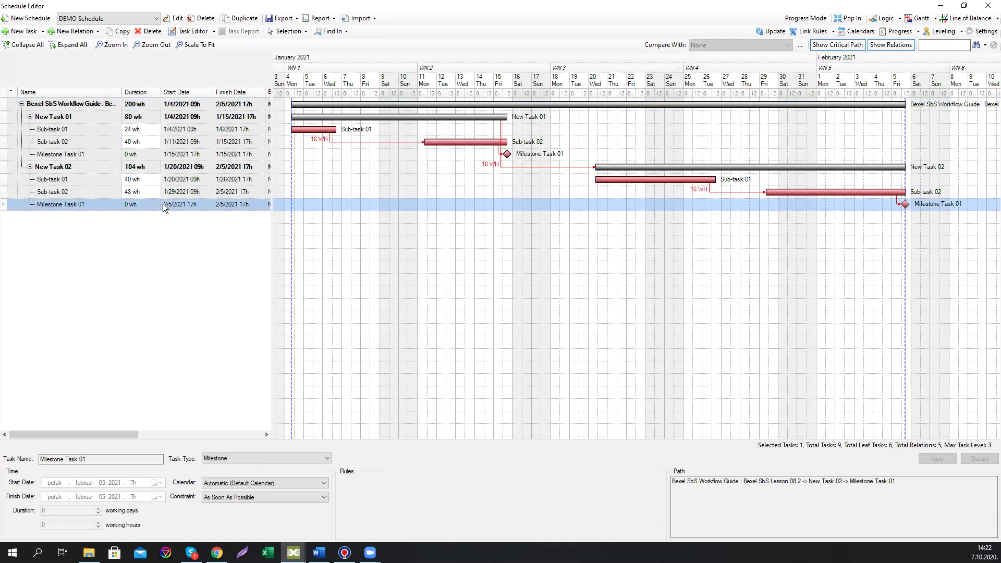
click(867, 35)
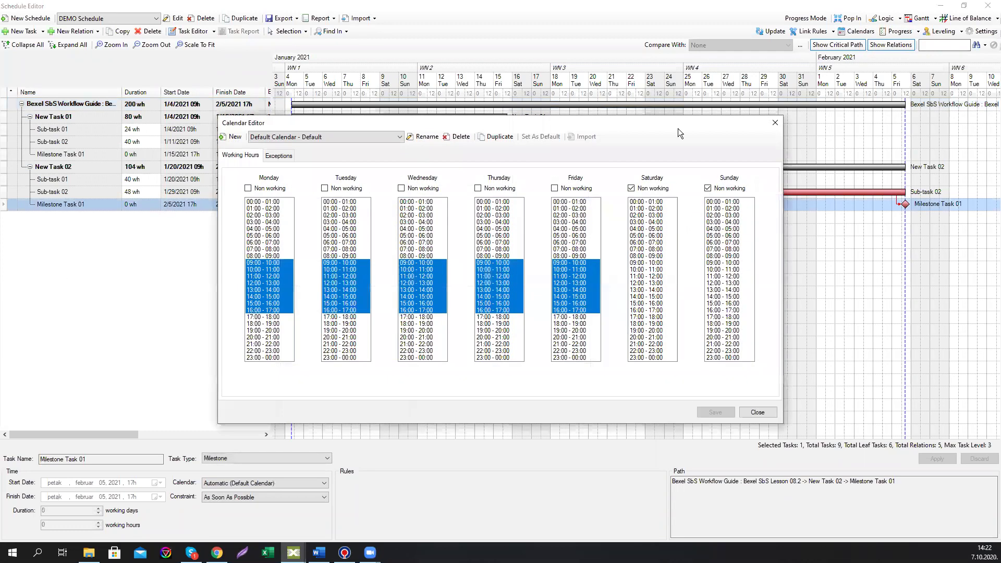
click(358, 138)
click(340, 147)
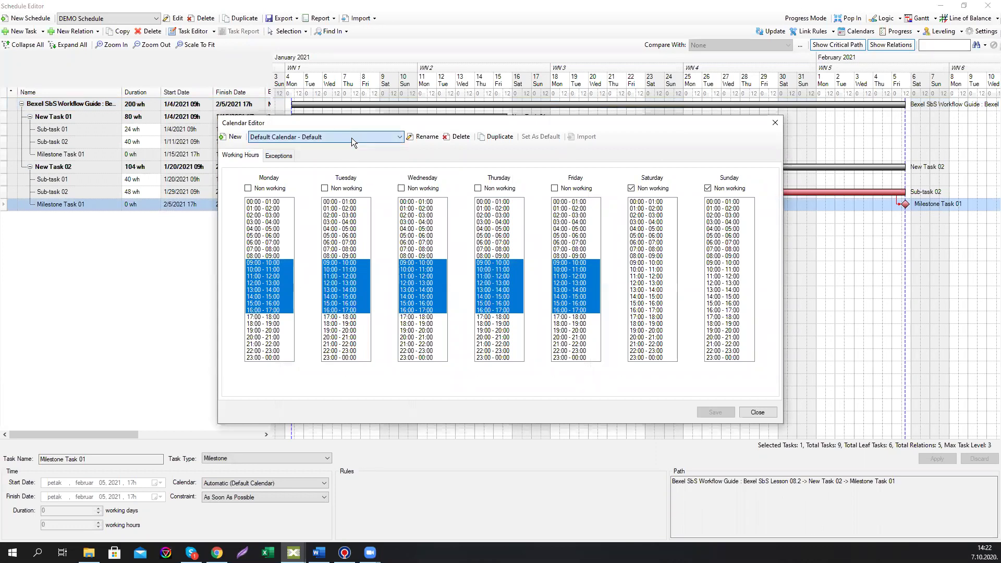
click(280, 157)
click(255, 156)
click(775, 123)
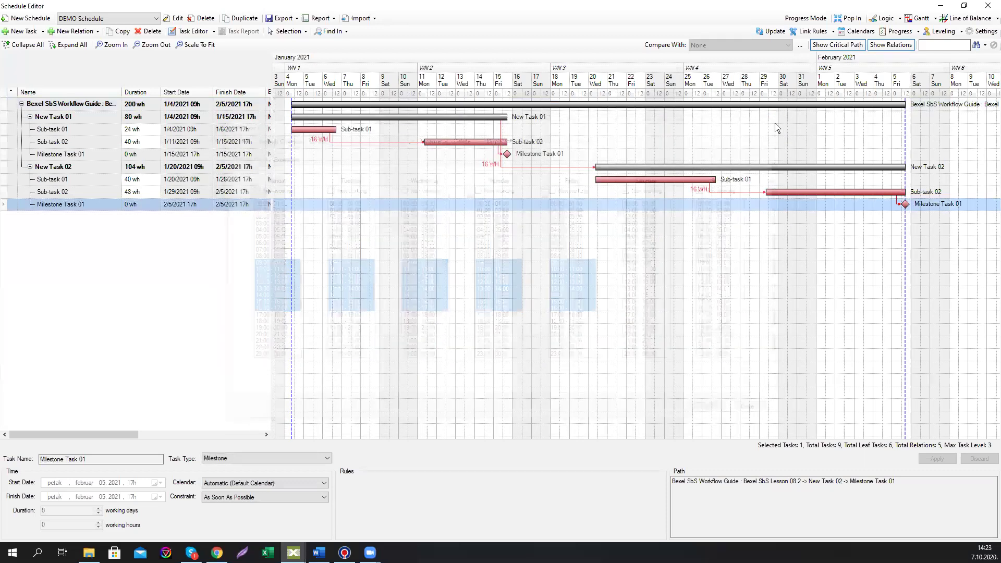
click(218, 158)
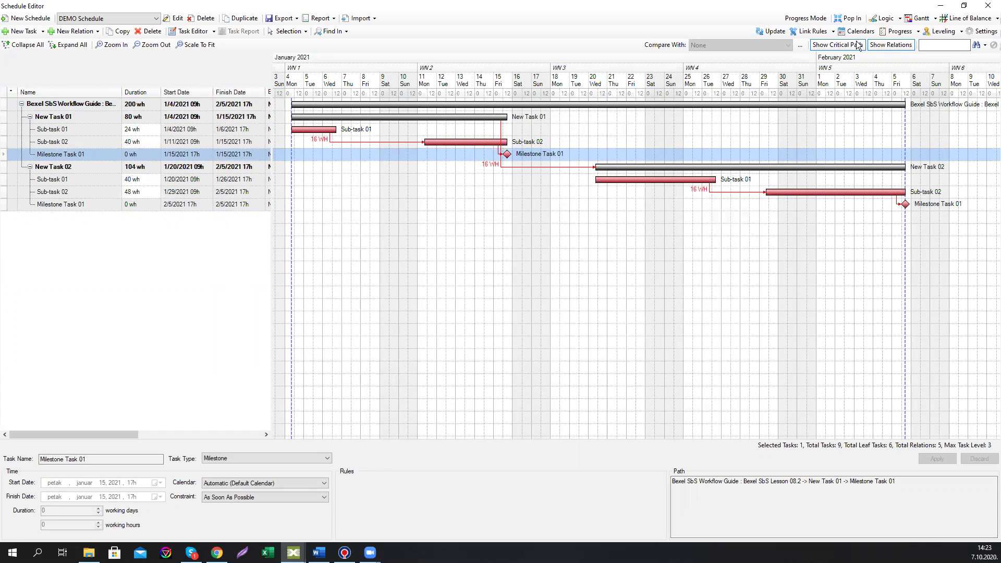
- Dock the Schedule Editor back into the main window and widen its task table to include the Element Count column
click(989, 7)
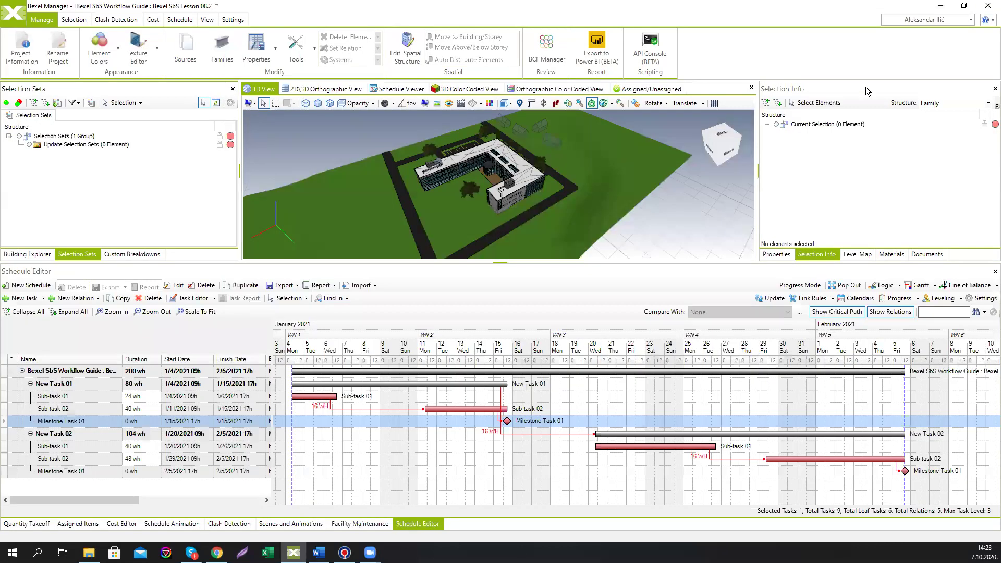
drag(589, 262, 590, 253)
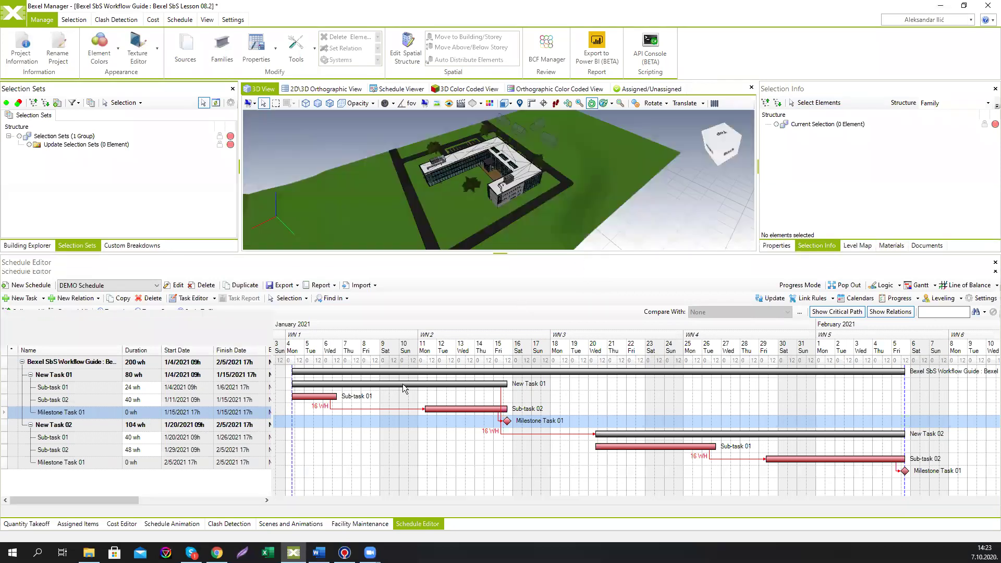
drag(272, 323, 502, 360)
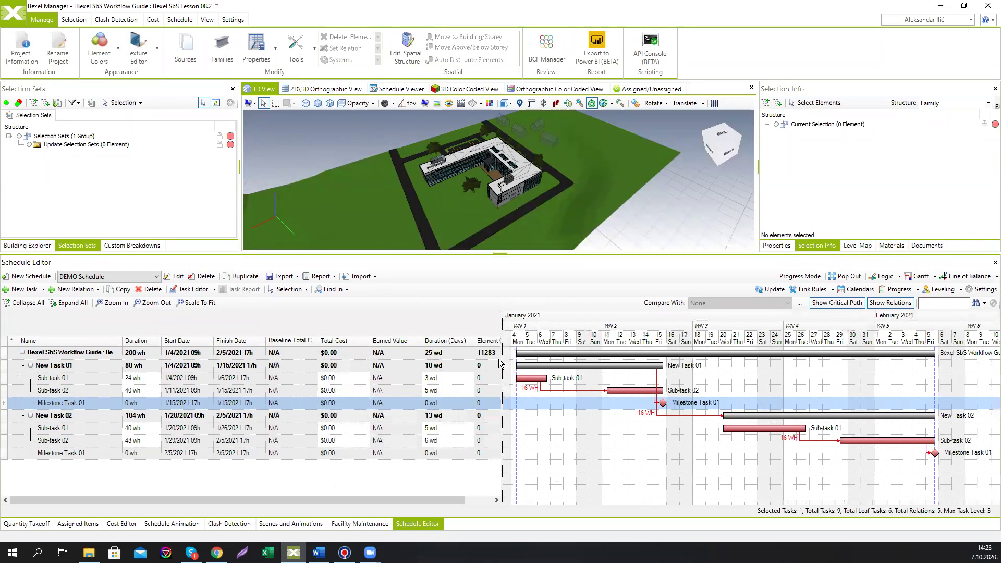
drag(502, 321, 561, 325)
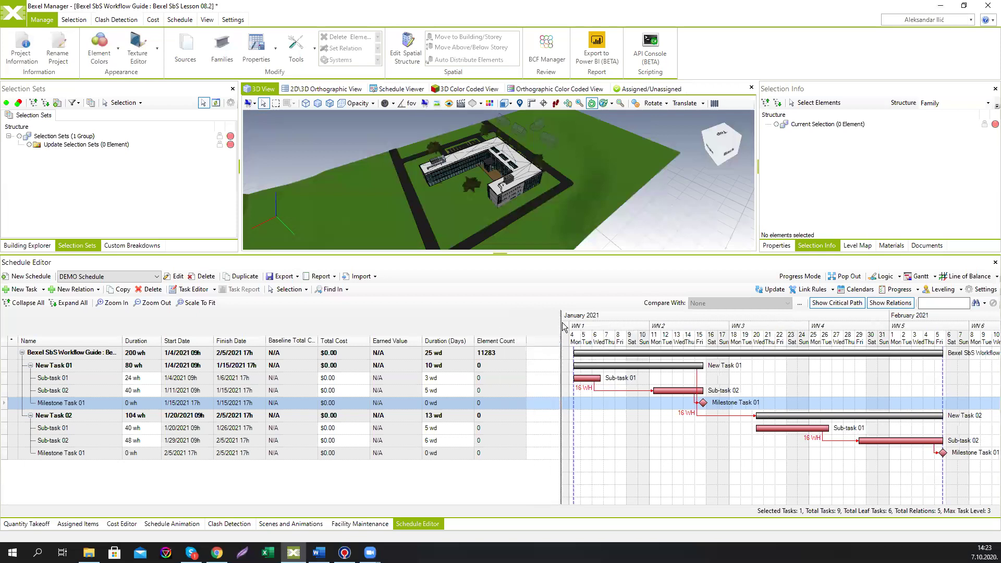
- Examine the element count of each task, sub-task and milestone in the DEMO Schedule
click(499, 368)
click(490, 381)
click(489, 394)
click(488, 407)
click(486, 417)
click(483, 428)
click(480, 439)
click(480, 453)
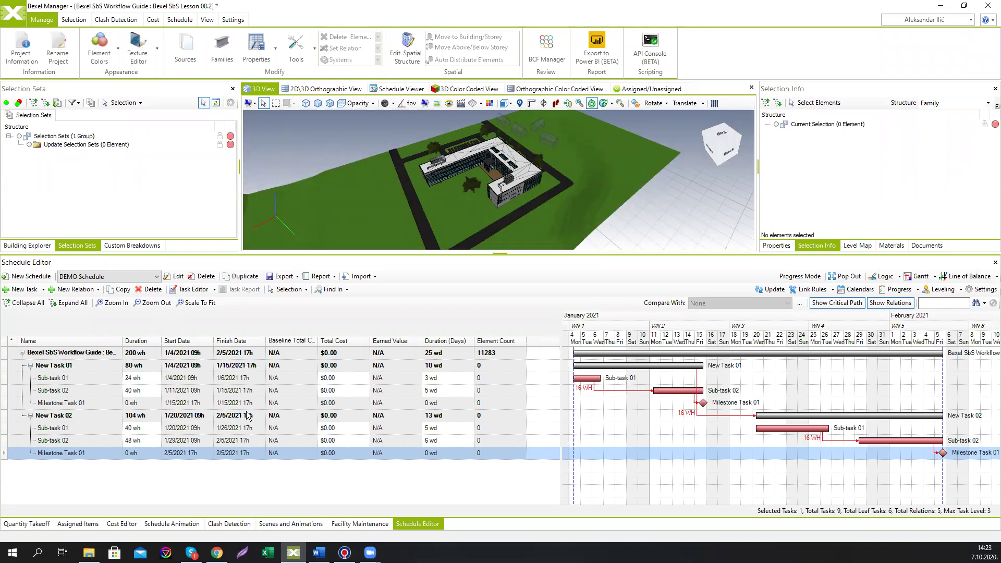
- Create a new schedule named "DEMO Schedule (Creation rules)" with no baseline
drag(484, 254, 478, 295)
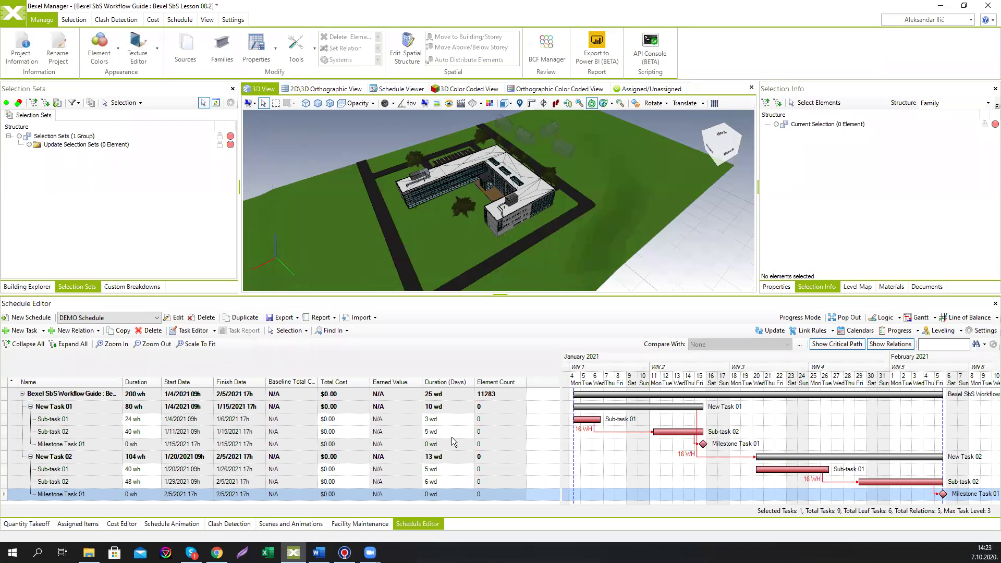
drag(553, 294, 553, 270)
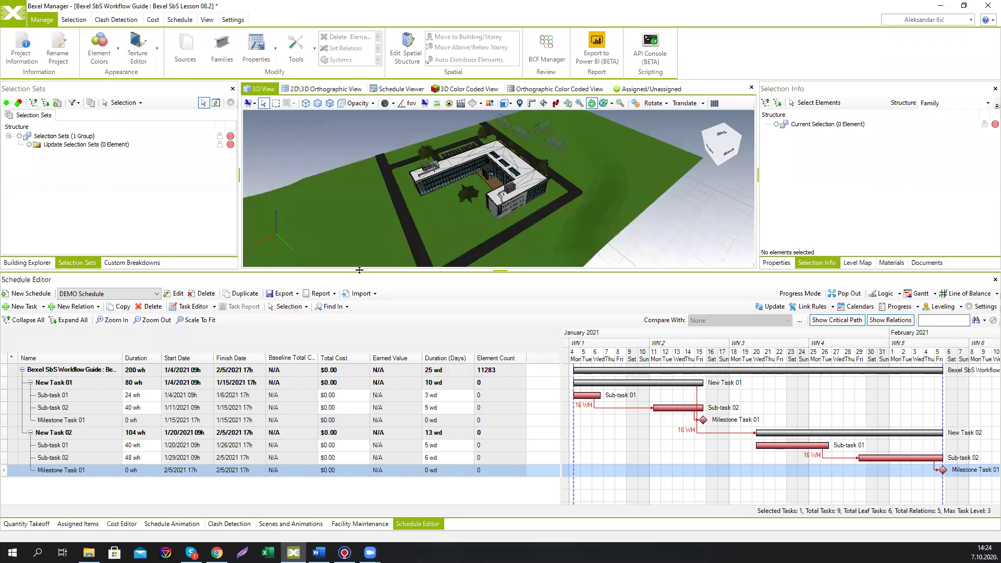
drag(360, 269, 360, 270)
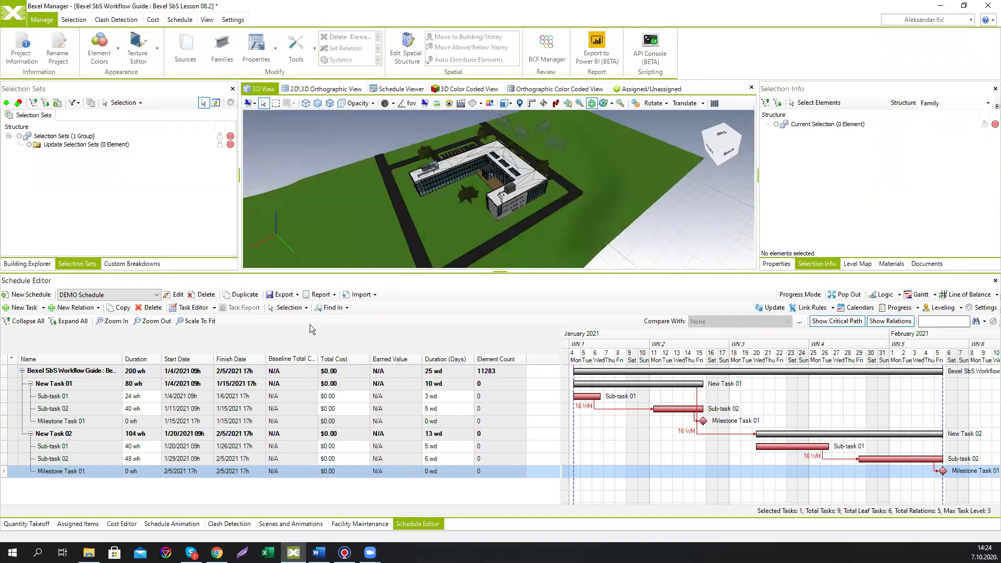
click(18, 295)
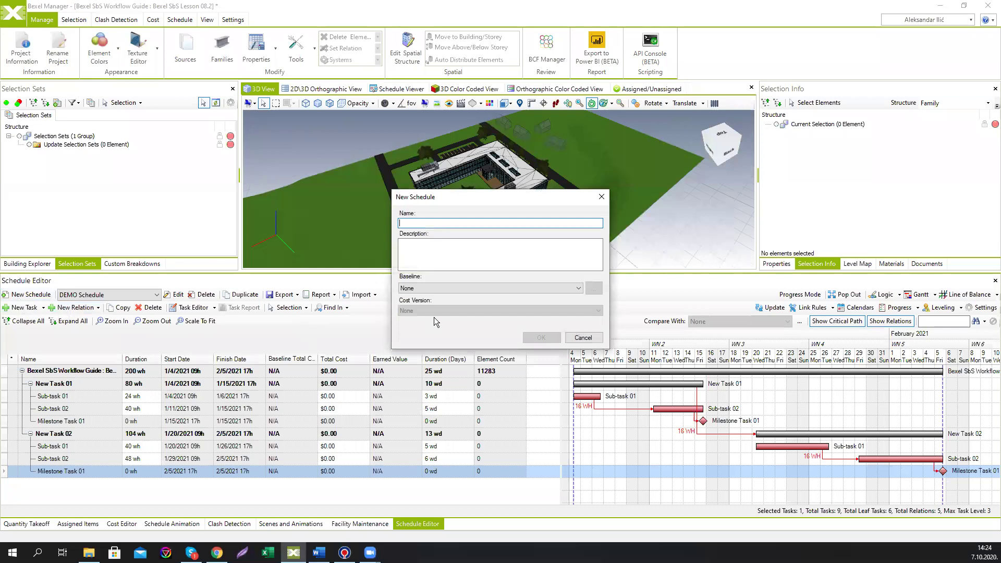
text(DEMO Schedule (Creation rules)
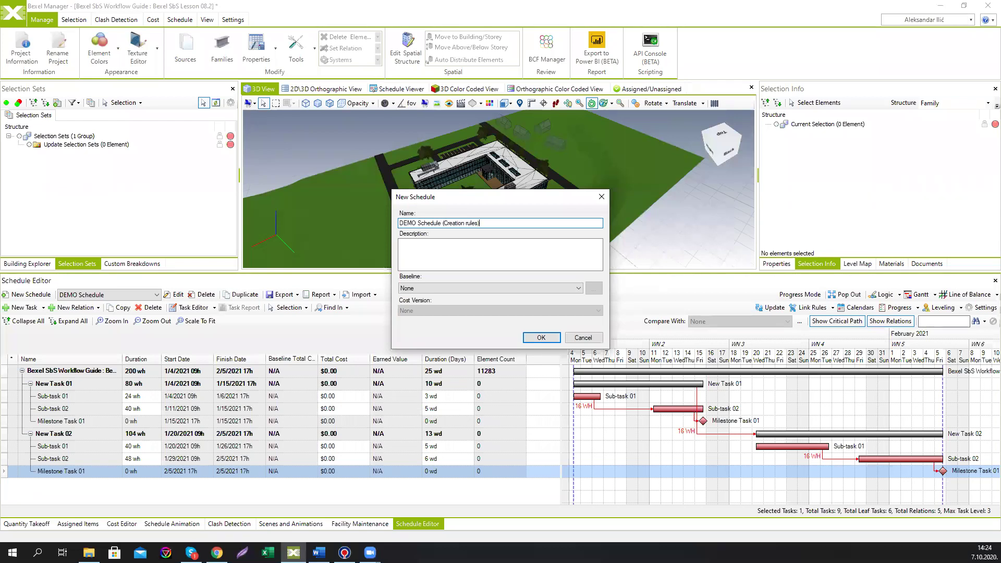
click(541, 337)
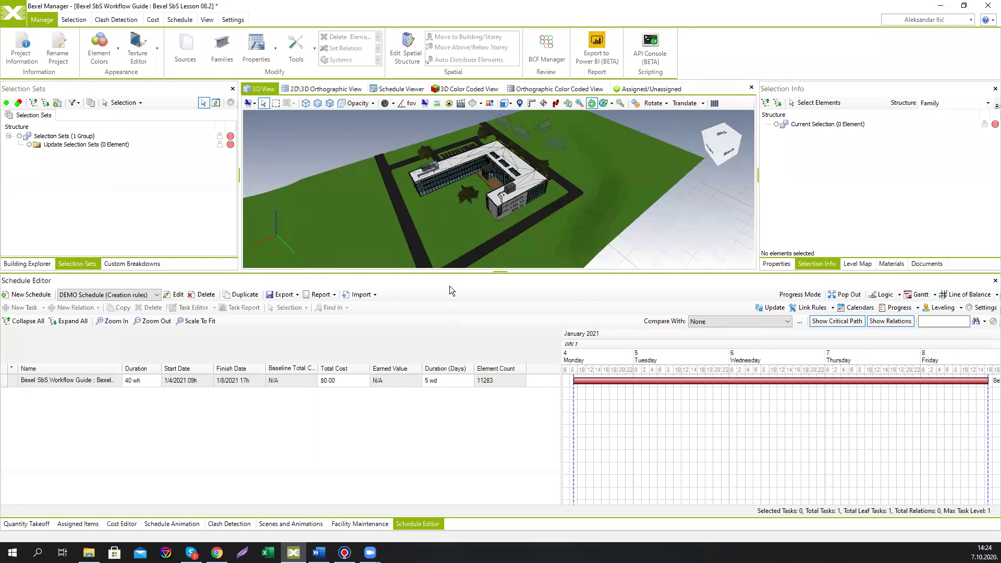
- Start a Bexel project data import using Schedule Structure Selection sets.bxf from the desktop folder Training session 06
drag(448, 272, 436, 324)
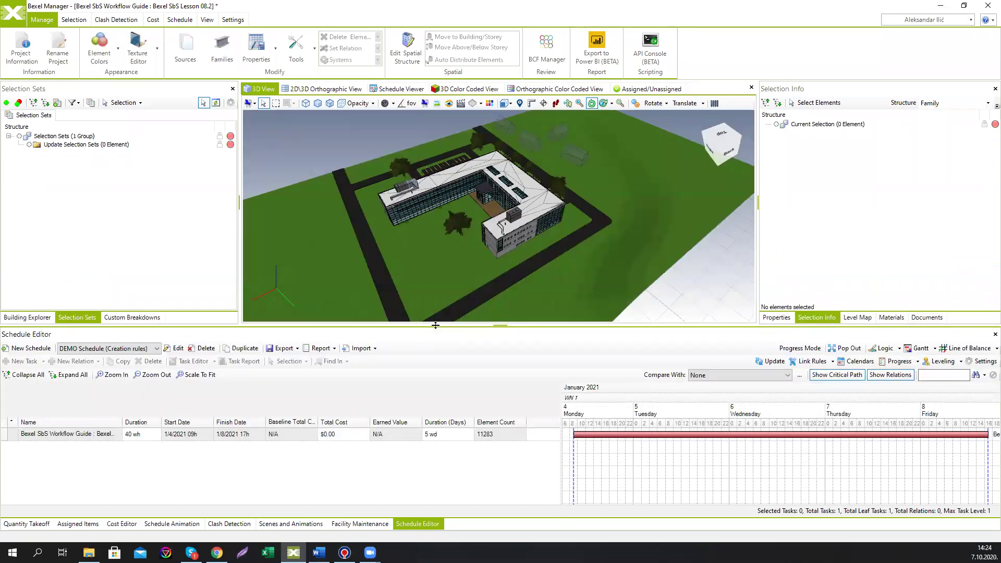
middle_drag(501, 275, 476, 278)
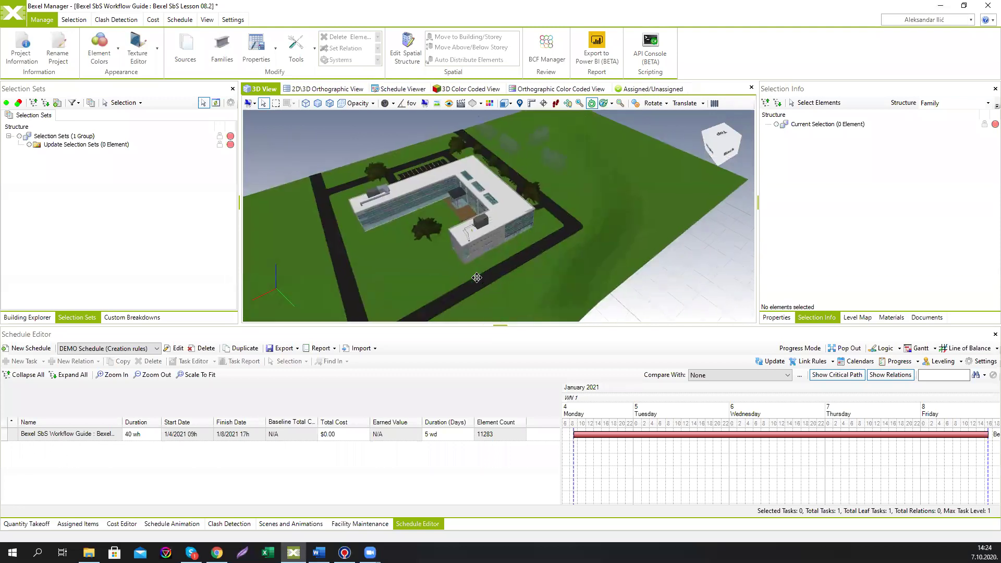
click(8, 15)
click(39, 167)
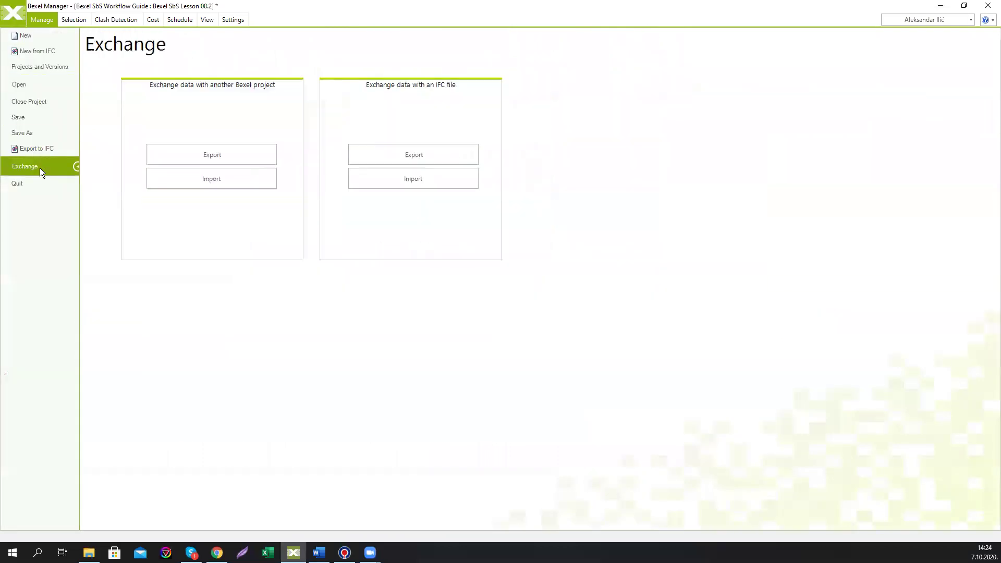
click(193, 185)
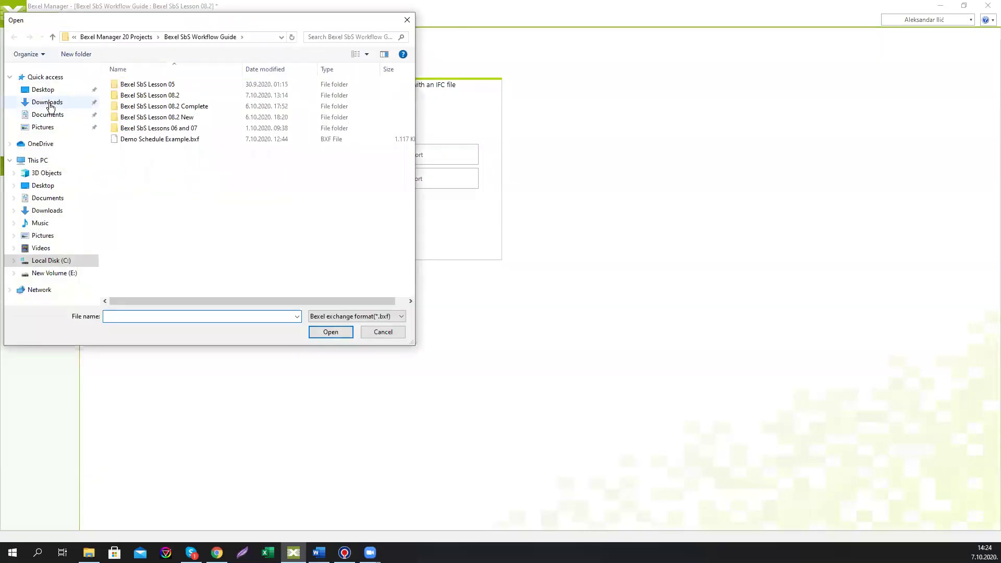
click(43, 91)
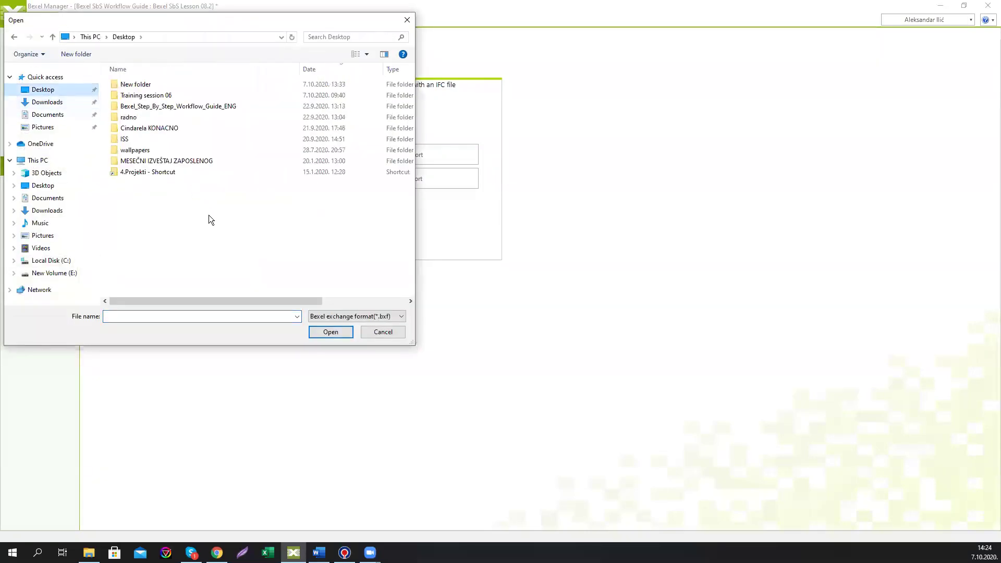
double_click(149, 95)
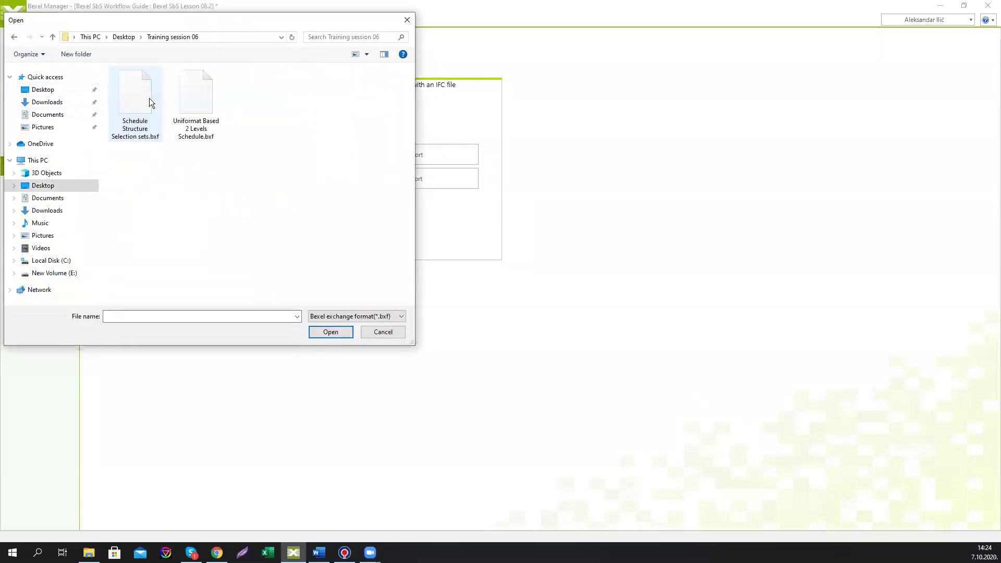
click(140, 124)
click(335, 332)
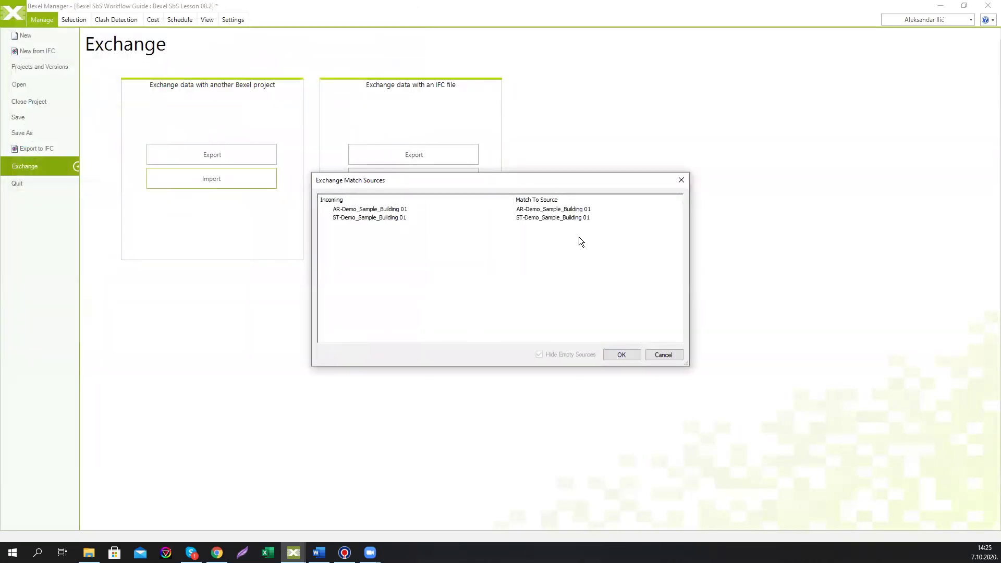
- Match the incoming AR- and ST-Demo_Sample_Building 01 sources to their namesakes, import the selection sets and return to the model
click(561, 208)
click(561, 210)
click(558, 227)
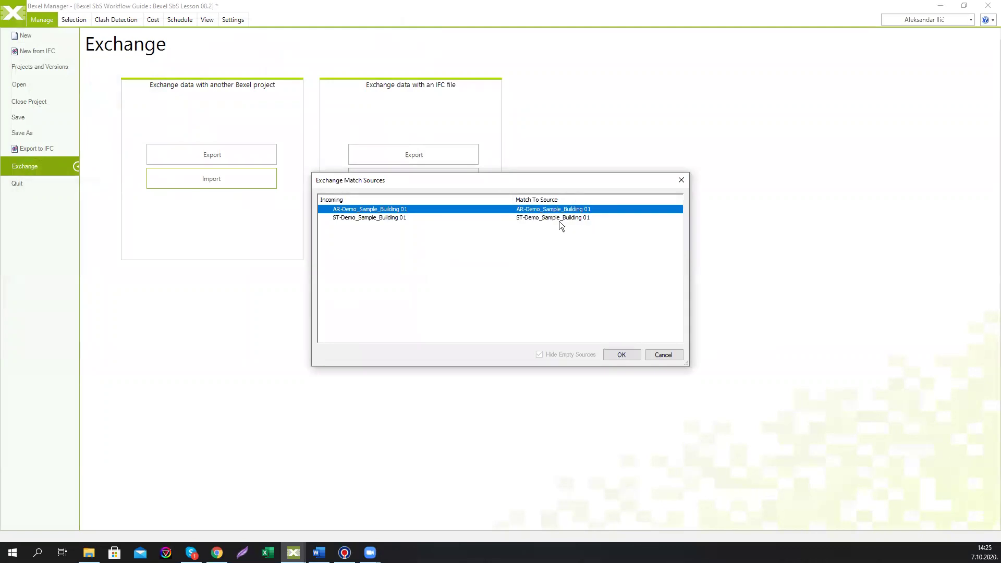
click(558, 215)
click(558, 218)
click(554, 249)
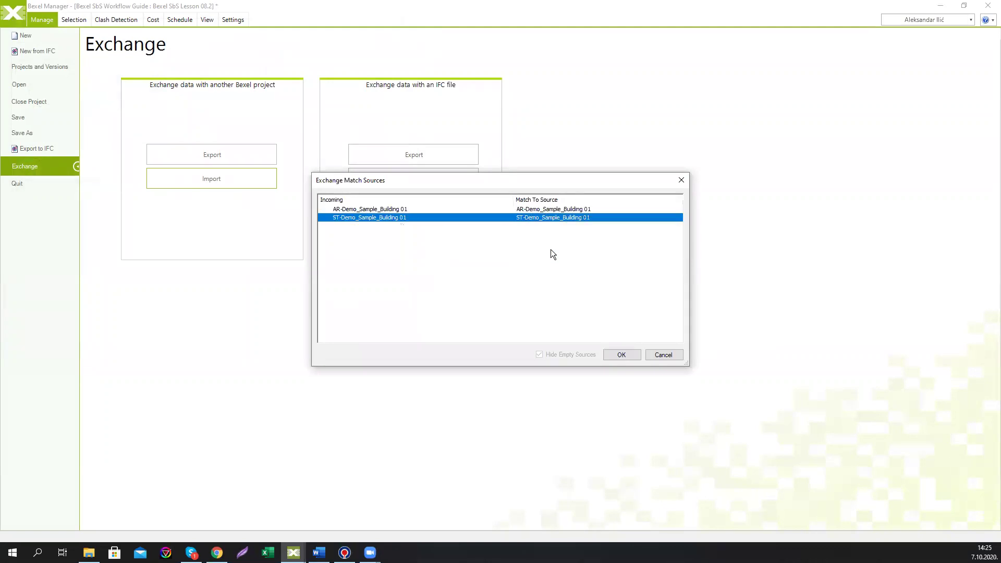
click(617, 356)
click(317, 144)
click(623, 413)
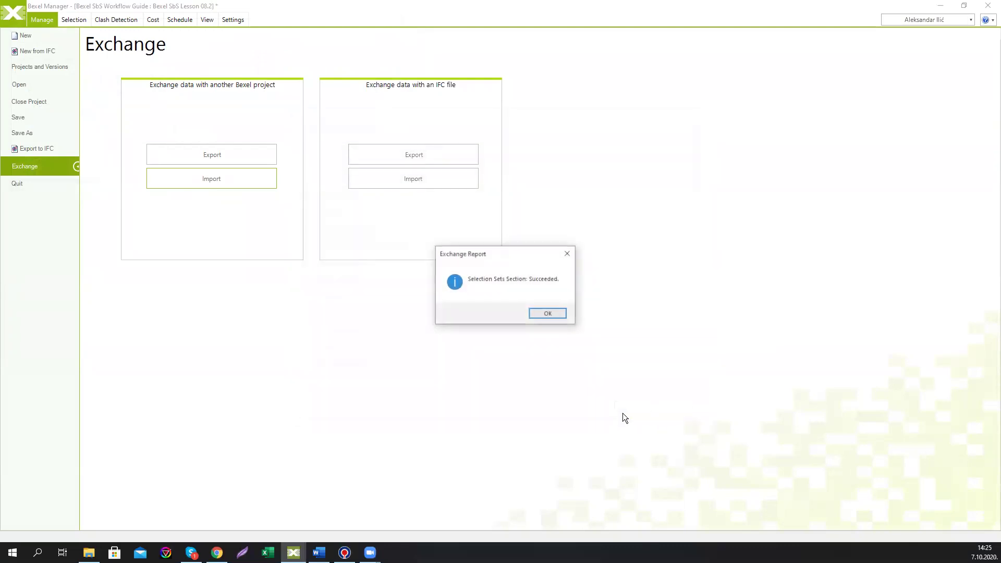
click(543, 315)
click(11, 22)
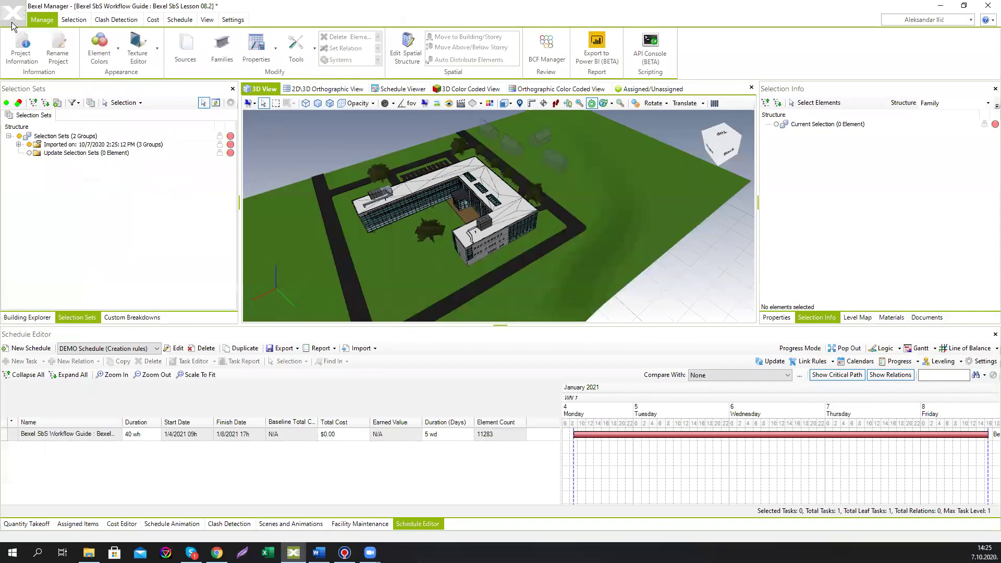
- Expand the imported selection sets with their category, level and schedule structure groups, and enlarge the area showing them
click(19, 145)
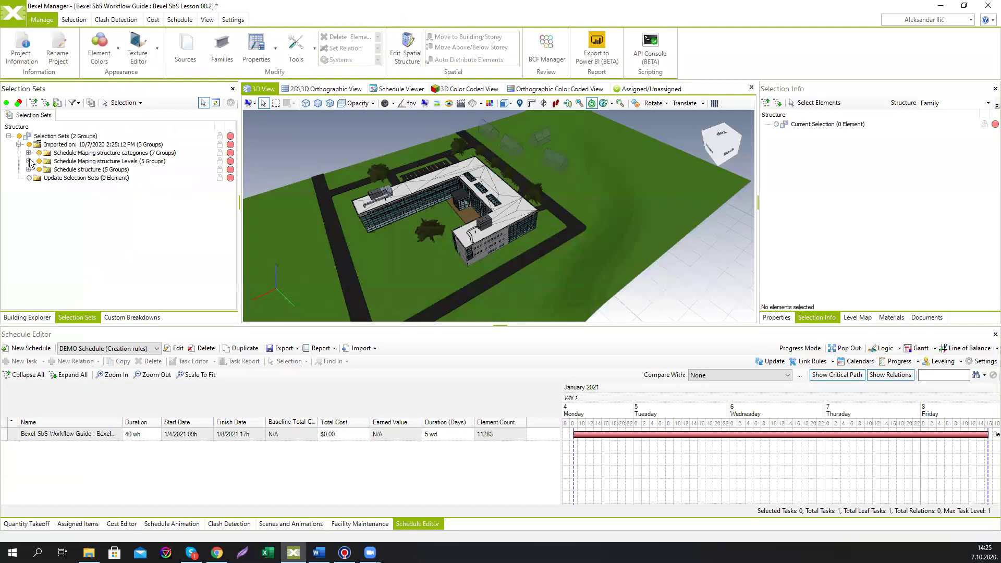
click(28, 153)
click(28, 219)
click(28, 269)
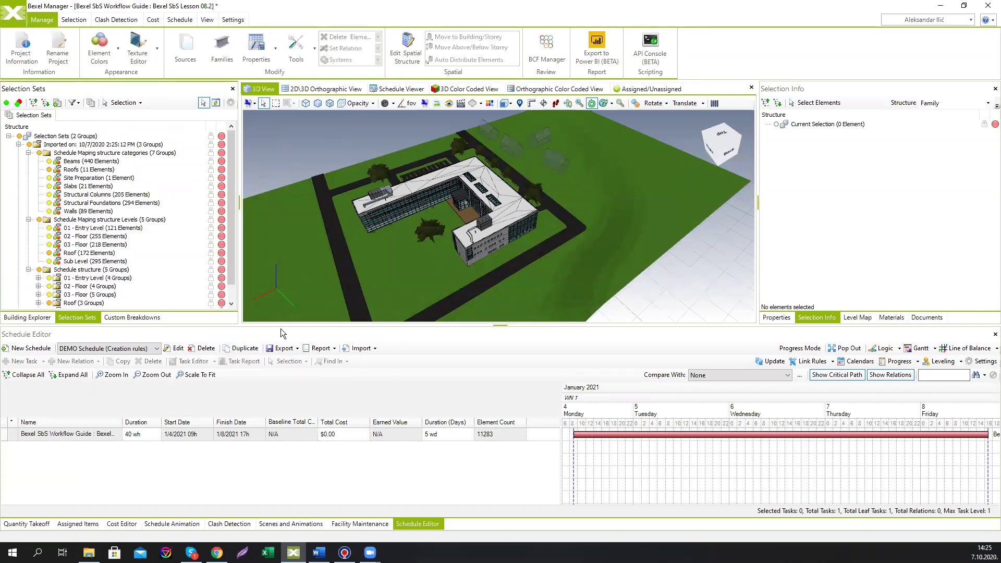
drag(281, 325, 278, 369)
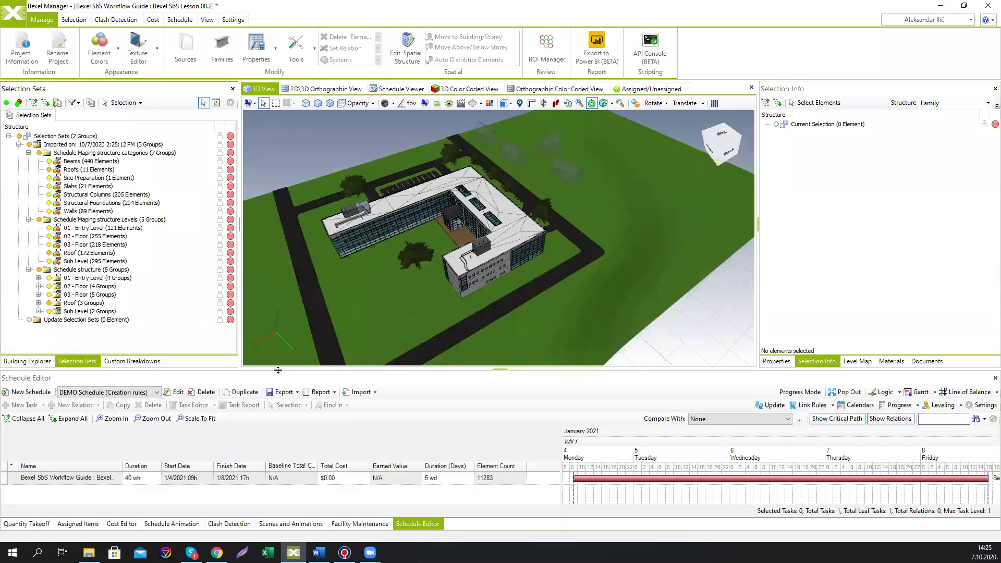
- Examine the reference object types and imported selection sets offered for a linked task under the root task, without creating one
click(98, 482)
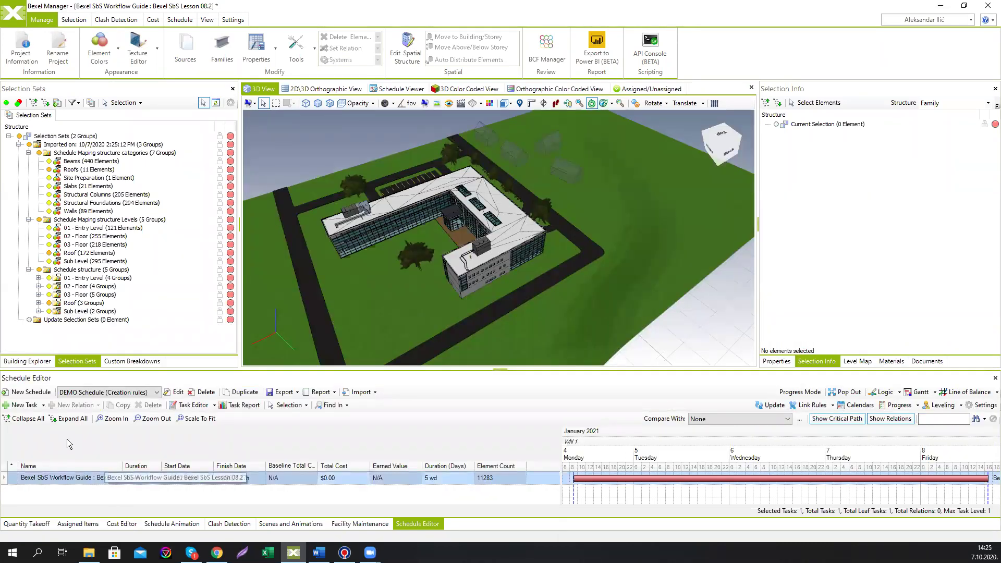
drag(287, 368, 284, 308)
click(43, 344)
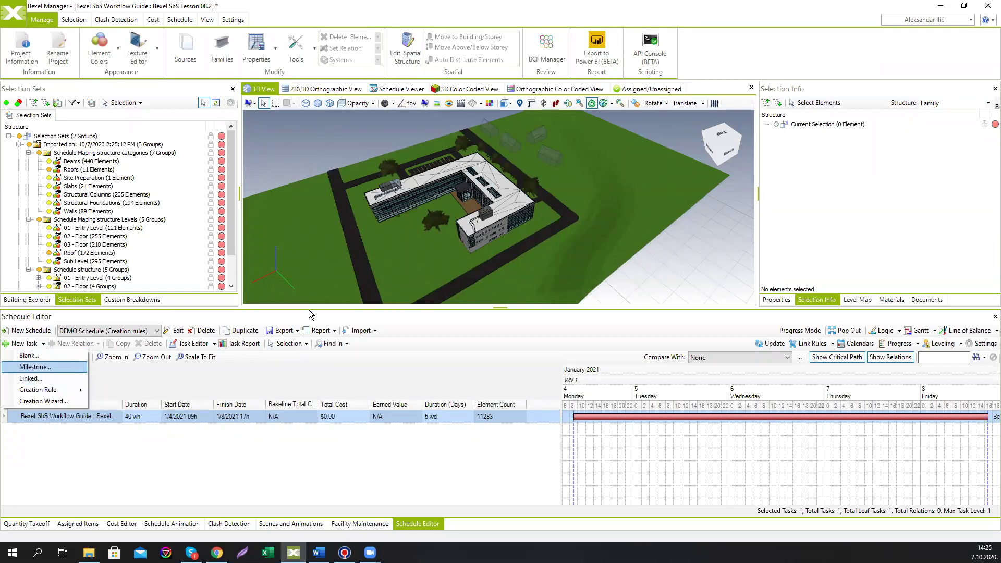
click(61, 384)
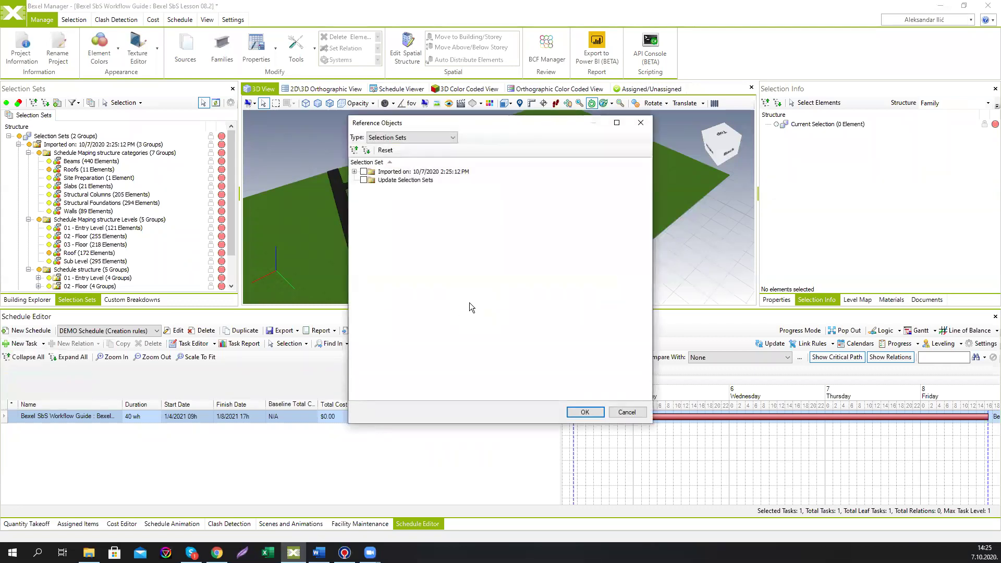
click(354, 171)
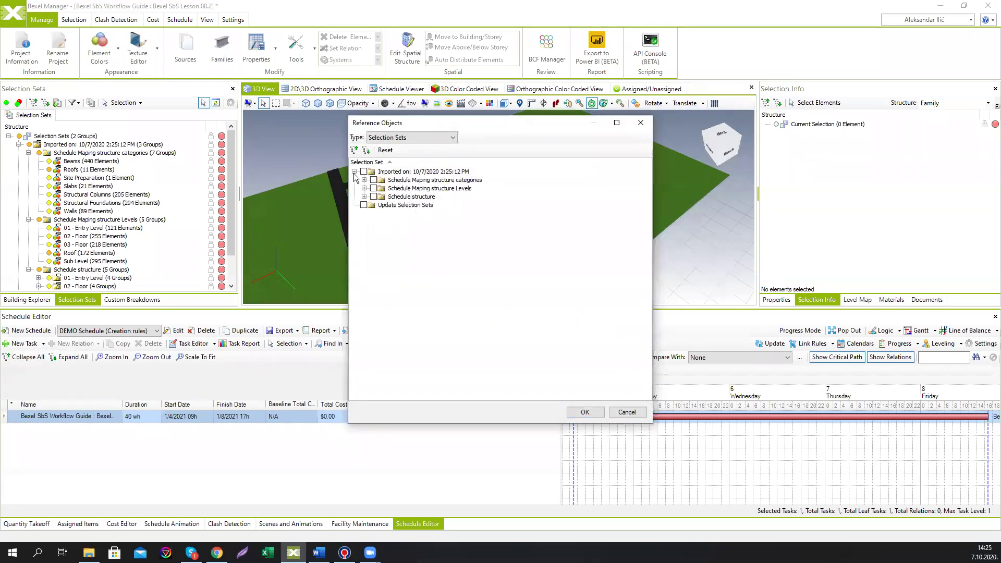
click(423, 138)
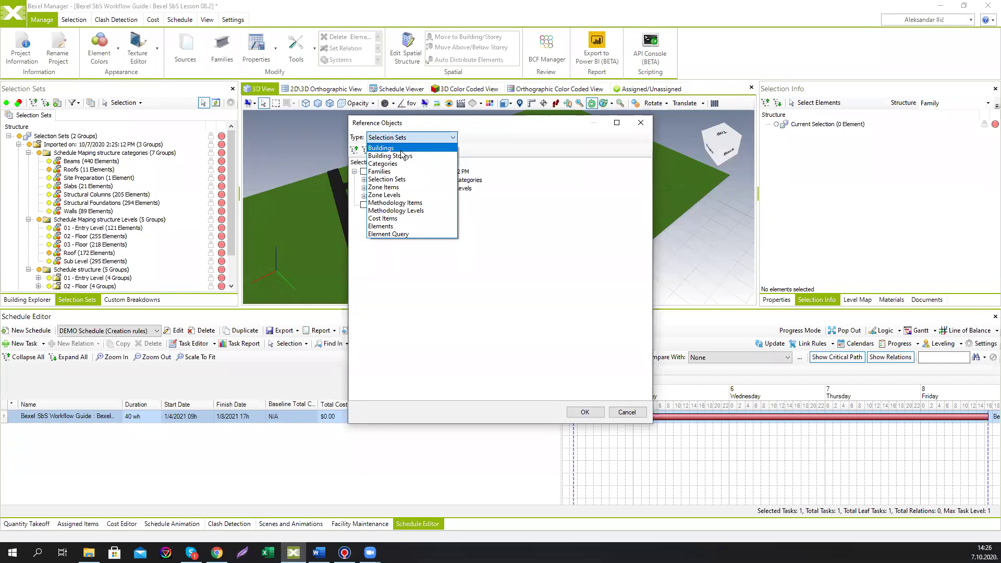
click(404, 180)
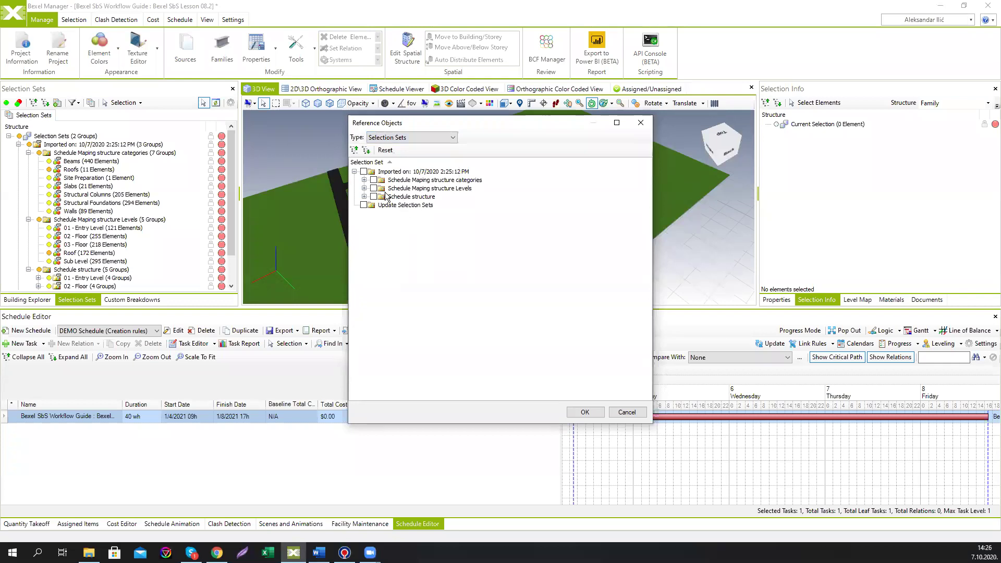
click(640, 123)
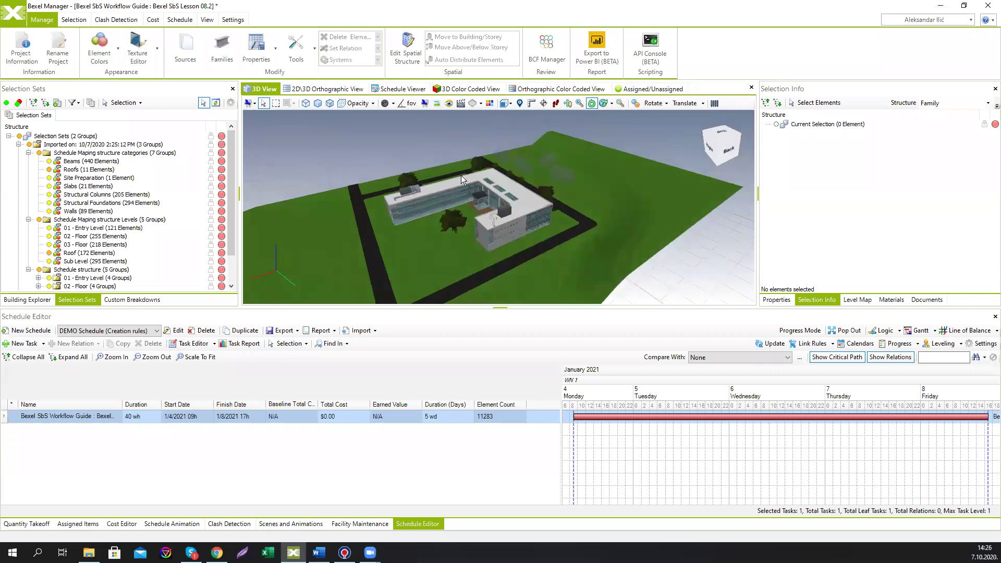
- Isolate the elements of the Schedule Maping structure categories group in the 3D view
middle_drag(429, 158, 451, 160)
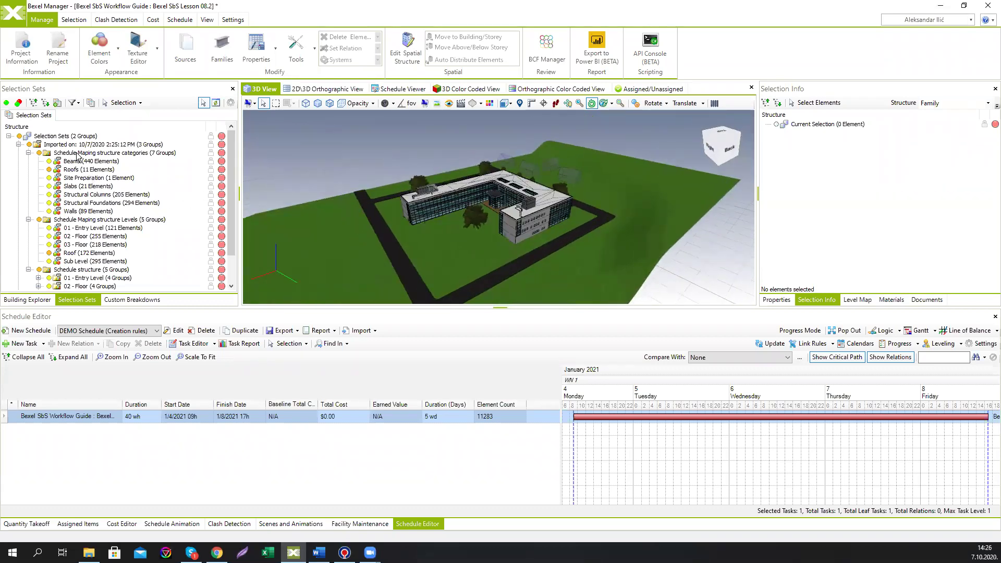
click(75, 152)
right_click(307, 163)
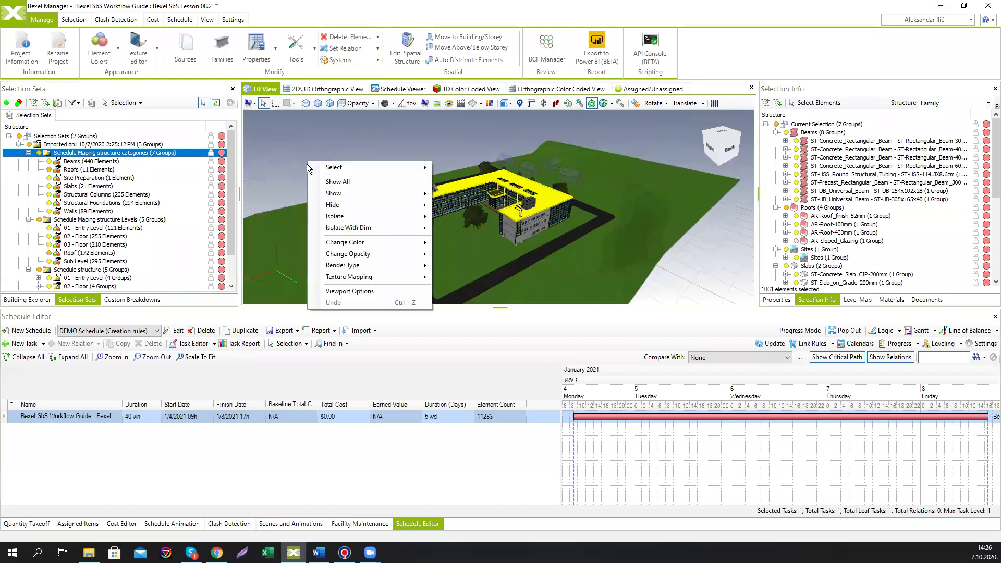
mouse_move(336, 215)
click(462, 217)
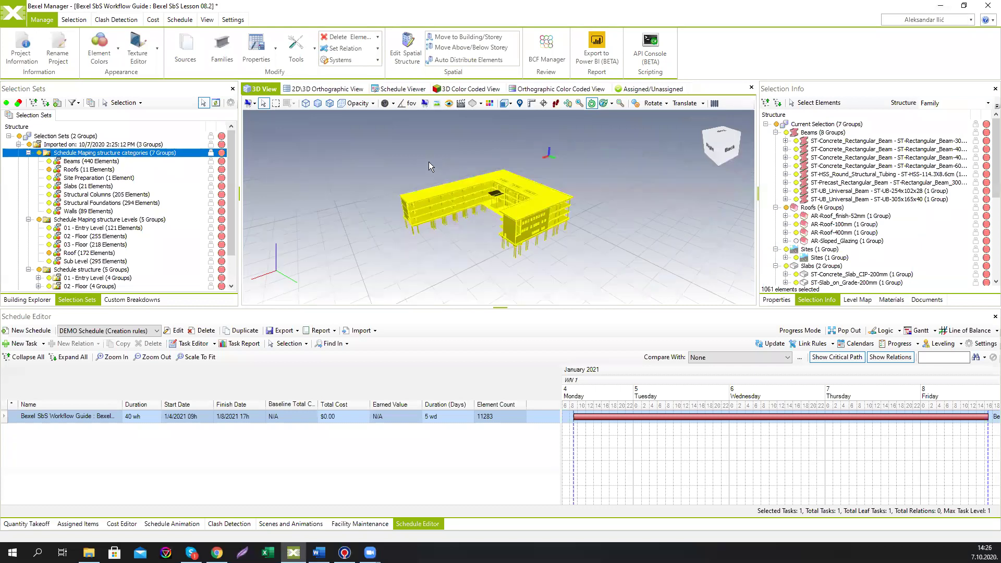
scroll(449, 195, up, 4)
middle_drag(511, 218, 466, 199)
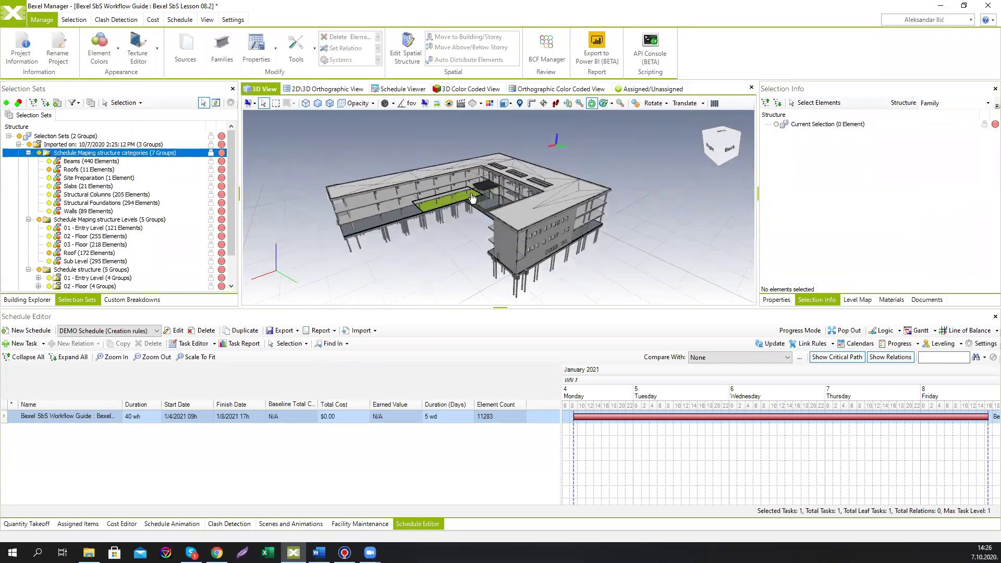
right_drag(462, 196, 468, 199)
middle_drag(468, 199, 492, 205)
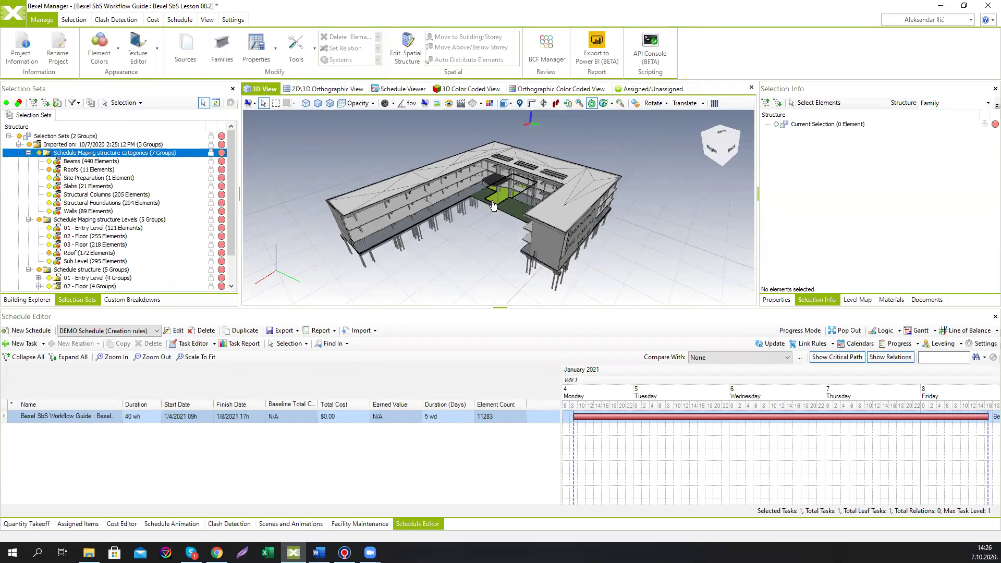
- Hide the isolated elements and show the level sets one by one: 01 - Entry Level, 02 - Floor, 03 - Floor, Roof and Sub Level
click(40, 153)
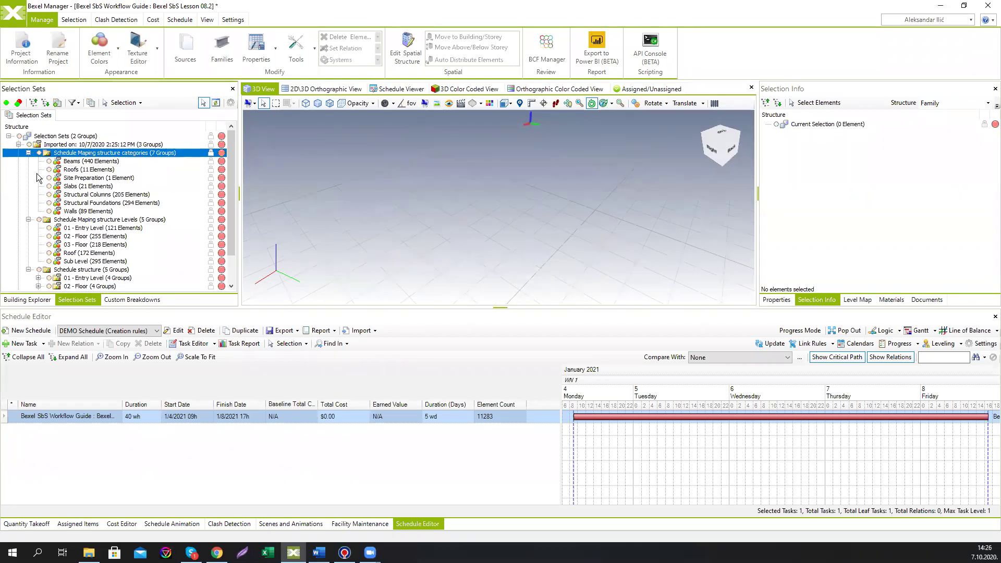
click(49, 229)
click(49, 237)
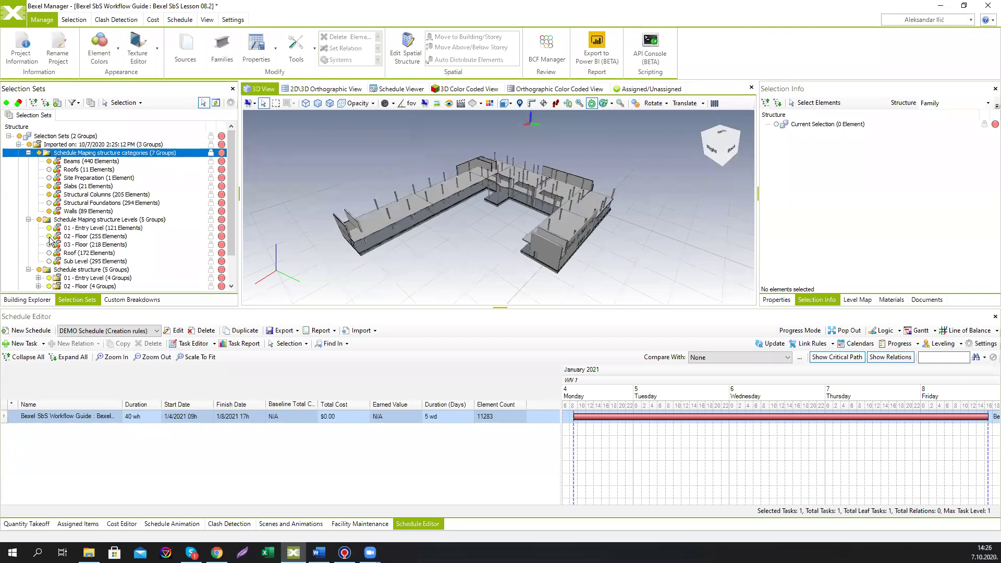
click(49, 245)
click(49, 253)
click(49, 261)
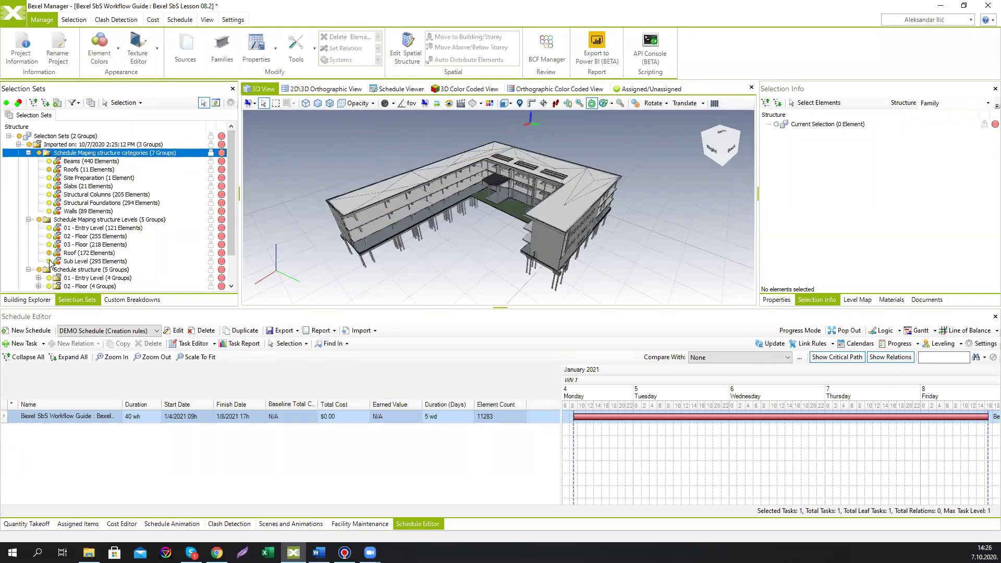
- Hide all levels, inspect the walls, structural foundations, structural columns, slabs and roofs sets in turn, and show all categories again
click(39, 221)
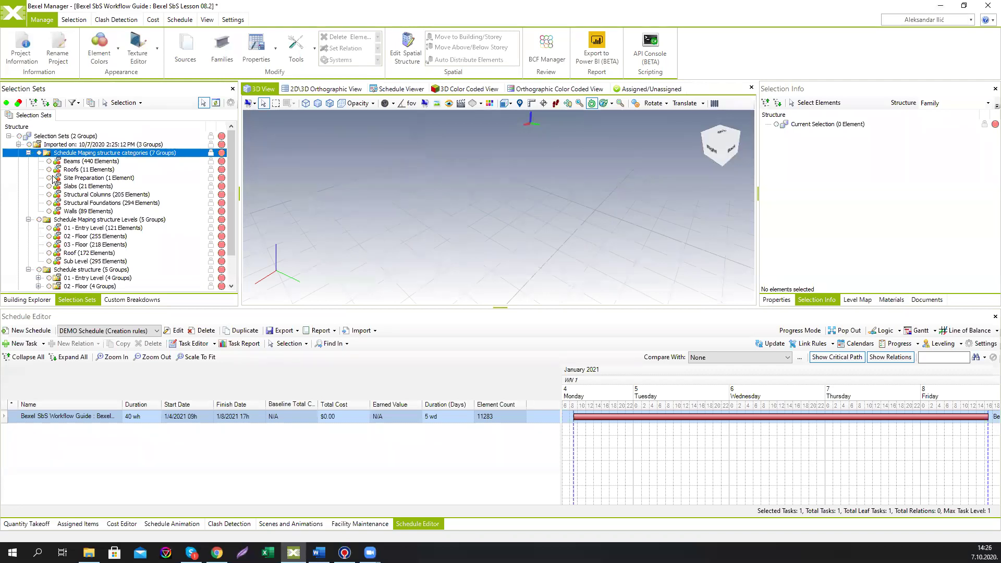
click(48, 211)
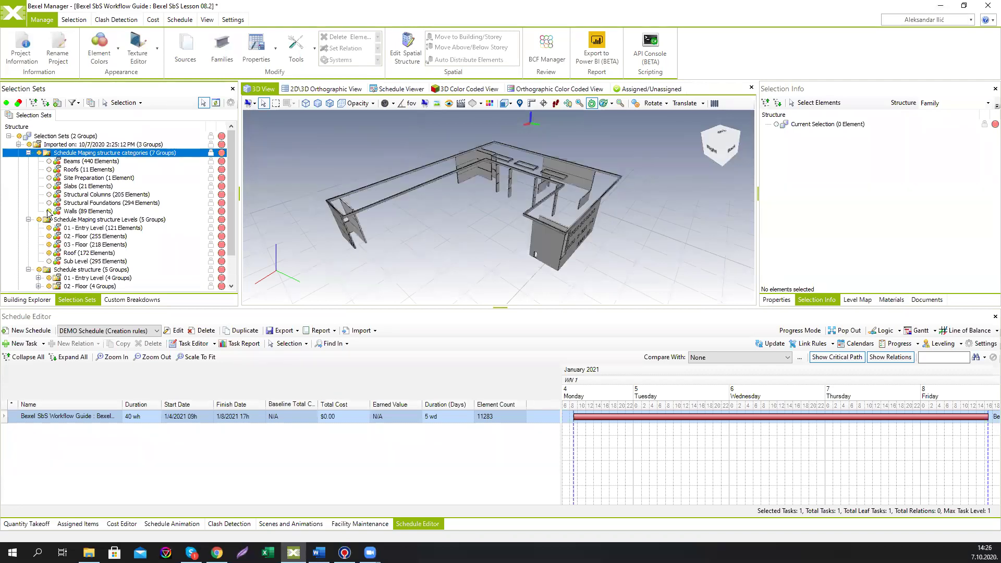
click(49, 211)
click(49, 204)
click(49, 203)
click(49, 194)
click(49, 194)
click(49, 186)
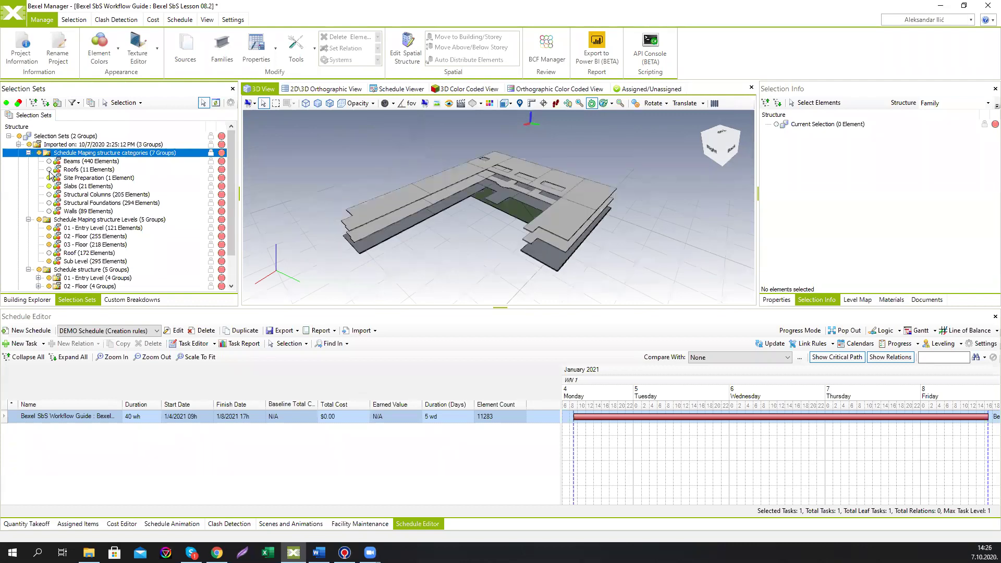
click(49, 170)
click(39, 153)
click(40, 153)
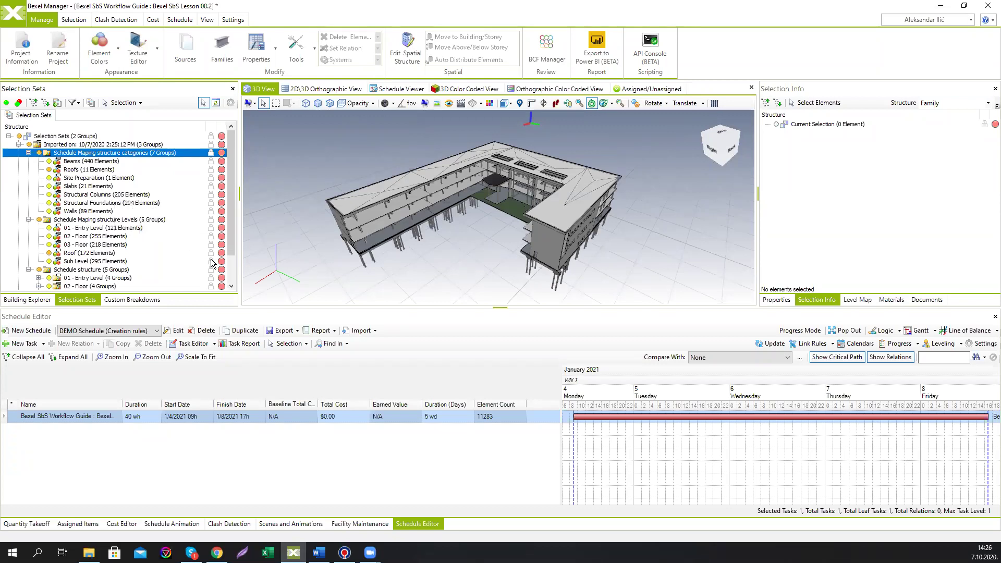
- Highlight the elements of the levels group and the categories group in the model, and clear the selection
drag(273, 308, 269, 349)
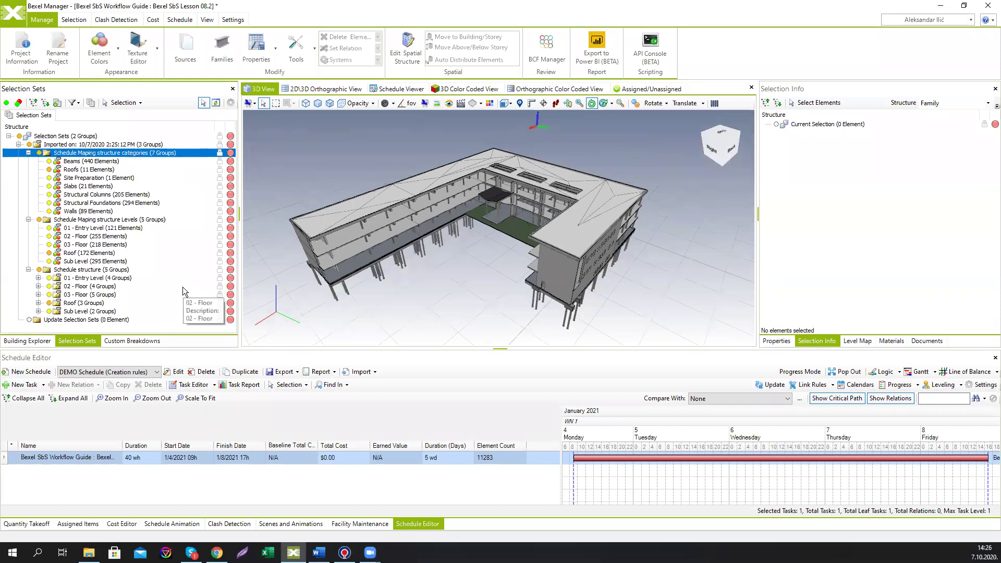
click(121, 220)
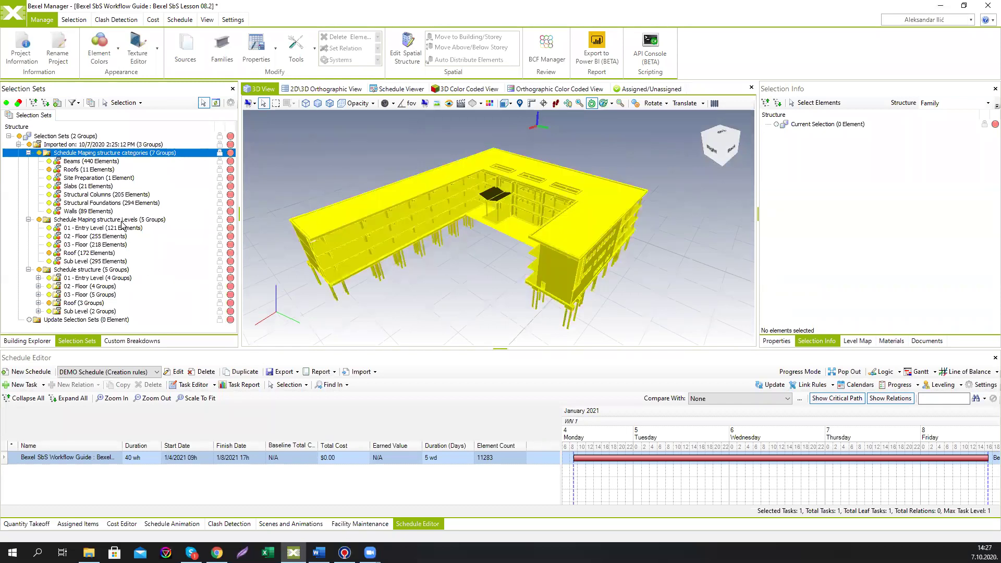
click(114, 154)
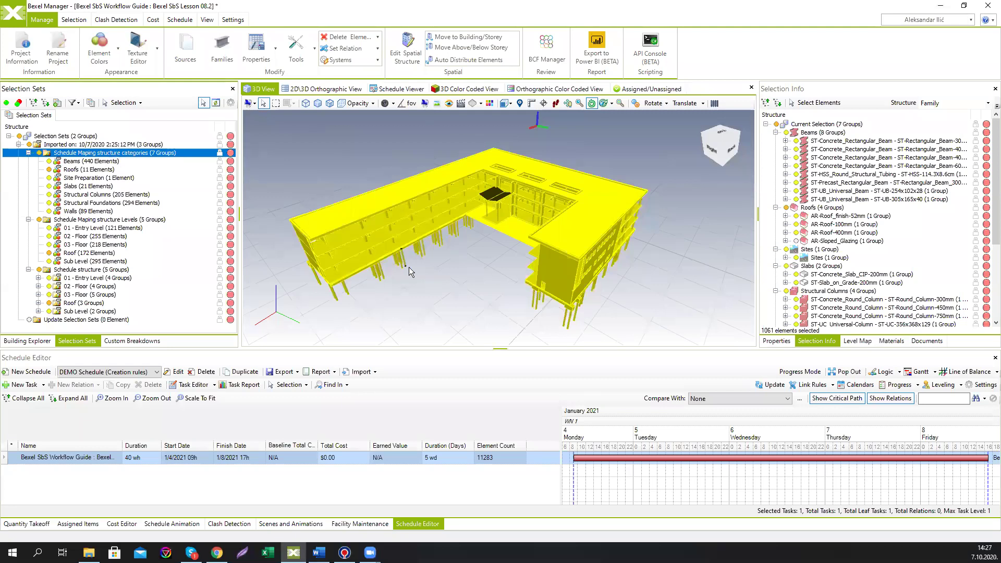
drag(415, 348, 408, 282)
click(384, 271)
- Create linked tasks under the root task from the level selection sets 01 - Entry Level, 02 - Floor, 03 - Floor, Roof and Sub Level
right_click(82, 392)
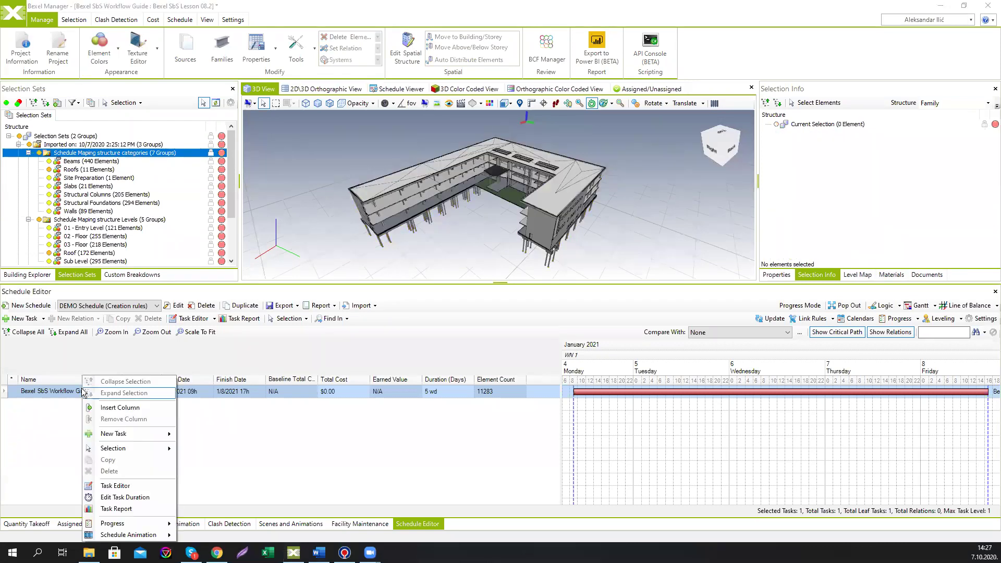
mouse_move(121, 434)
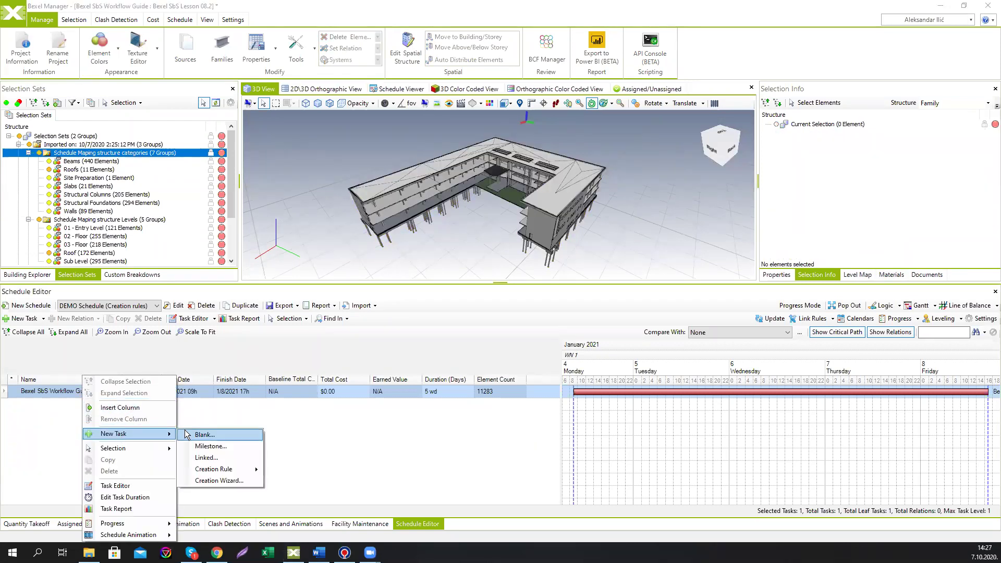
click(215, 459)
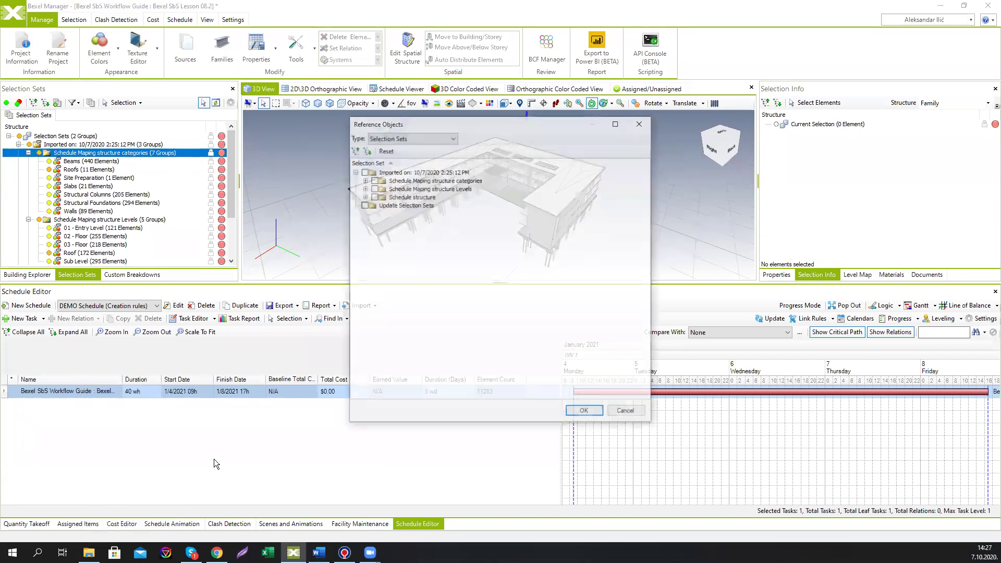
click(365, 188)
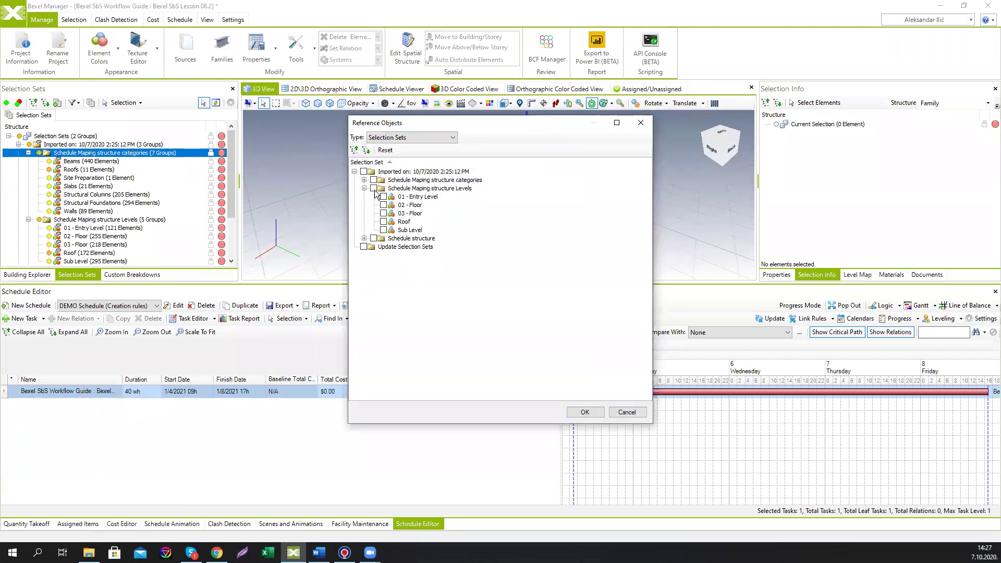
click(399, 139)
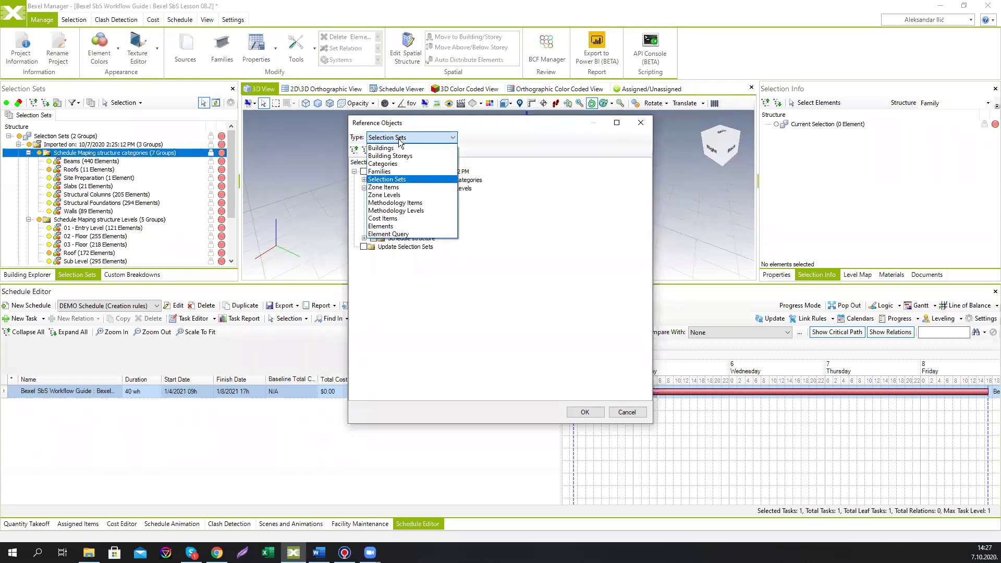
click(392, 179)
click(383, 197)
click(384, 205)
click(383, 213)
click(384, 222)
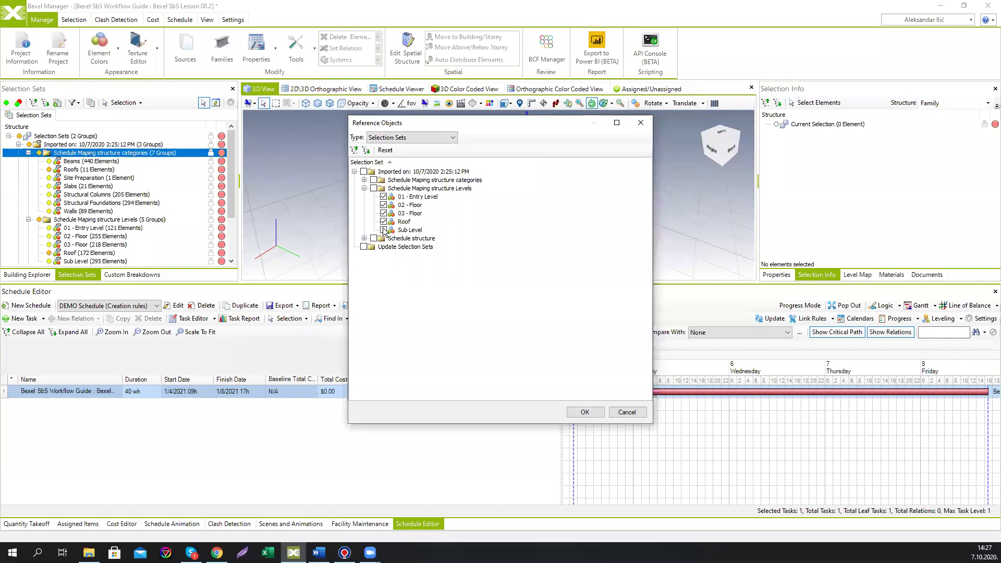
click(384, 230)
click(584, 413)
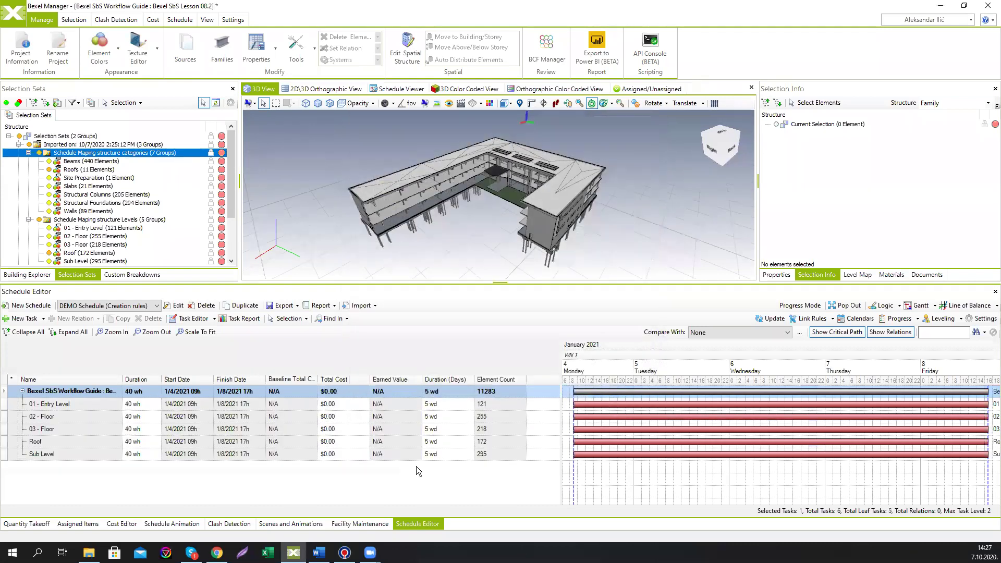
- Create linked tasks under 01 - Entry Level for Beams, Roofs, Site Preparation, Slabs, Structural Columns, Structural Foundations and Walls
drag(73, 458, 70, 405)
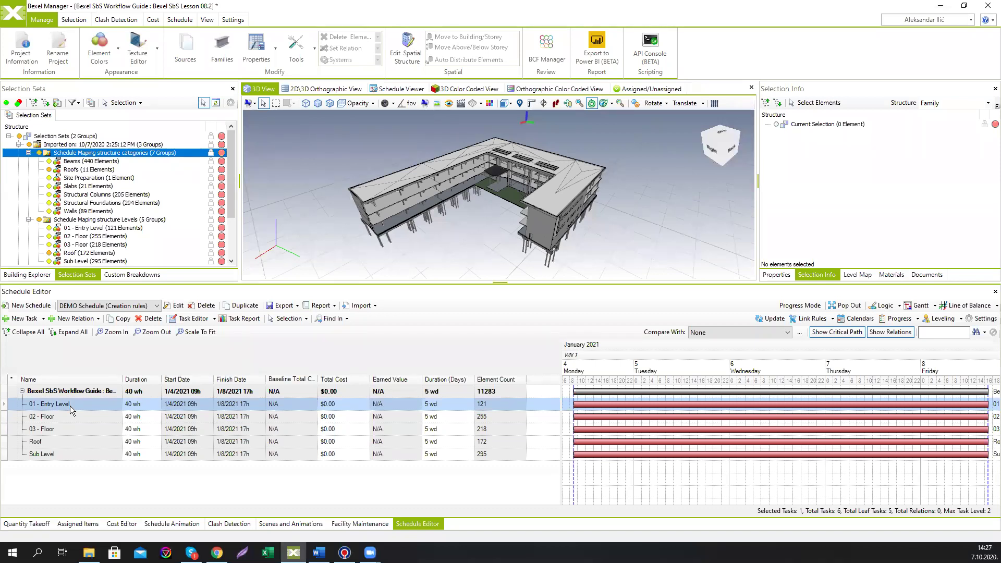
right_click(70, 406)
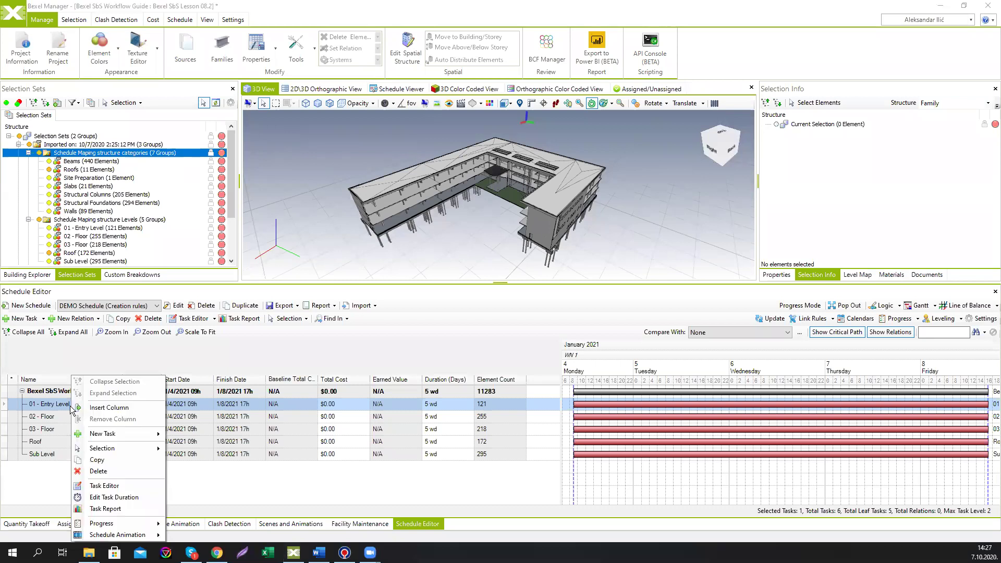
mouse_move(105, 436)
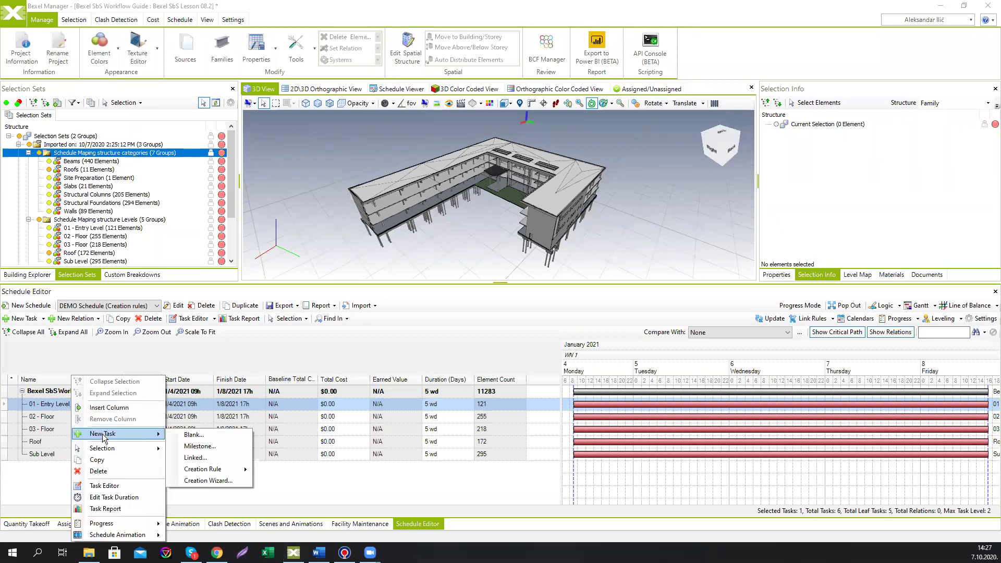
click(208, 459)
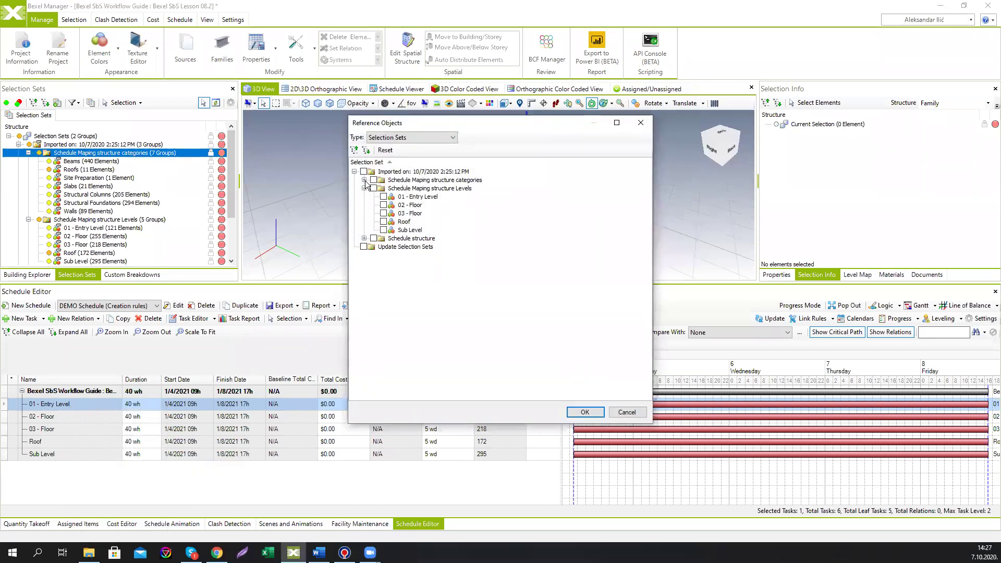
click(364, 180)
click(383, 188)
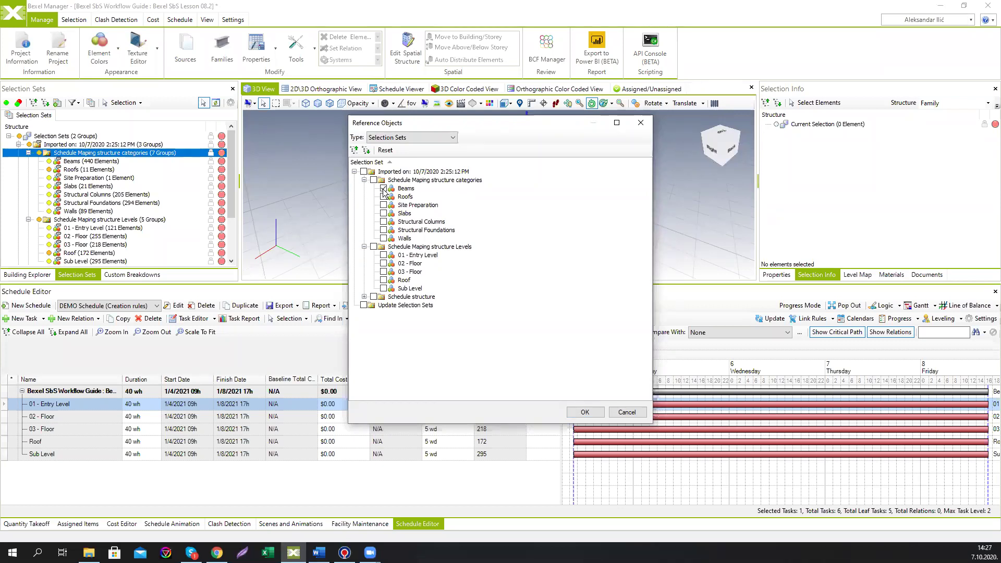
click(384, 197)
click(384, 205)
click(384, 213)
click(384, 221)
click(384, 230)
click(384, 238)
click(583, 411)
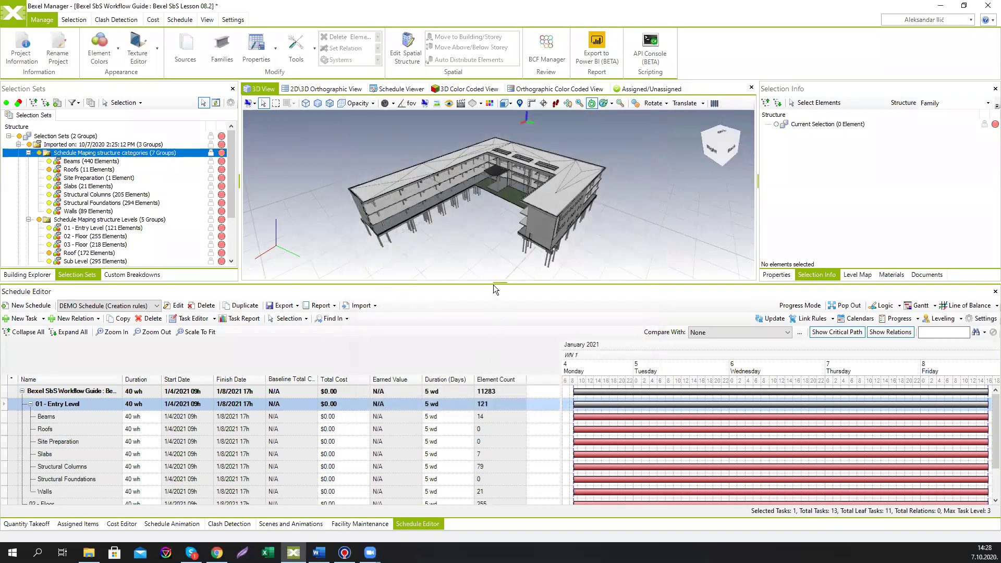
- Expand and examine both task groups in DEMO Schedule, and return to DEMO Schedule (Creation rules) with 01 - Entry Level expanded
drag(493, 282, 499, 203)
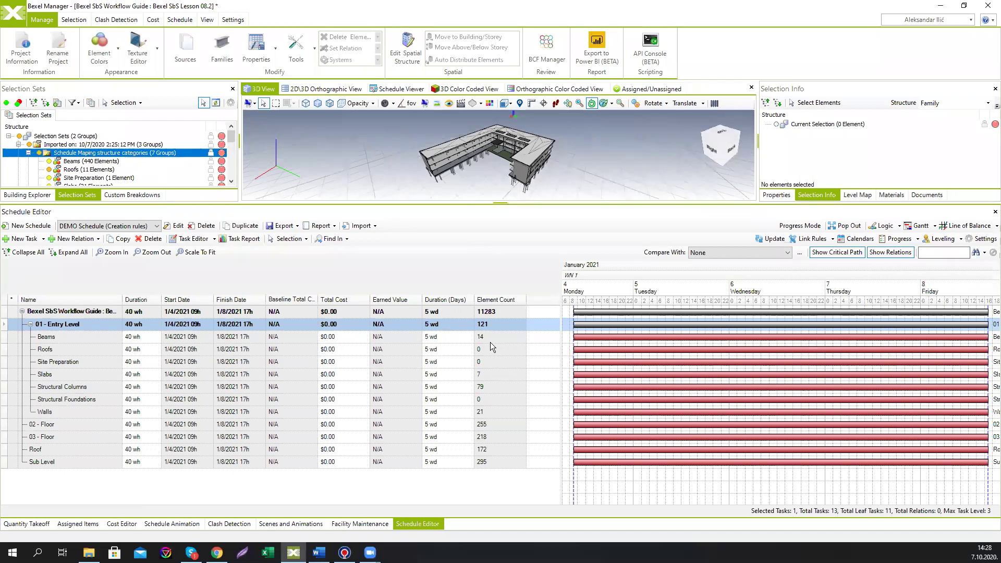
click(107, 225)
click(101, 236)
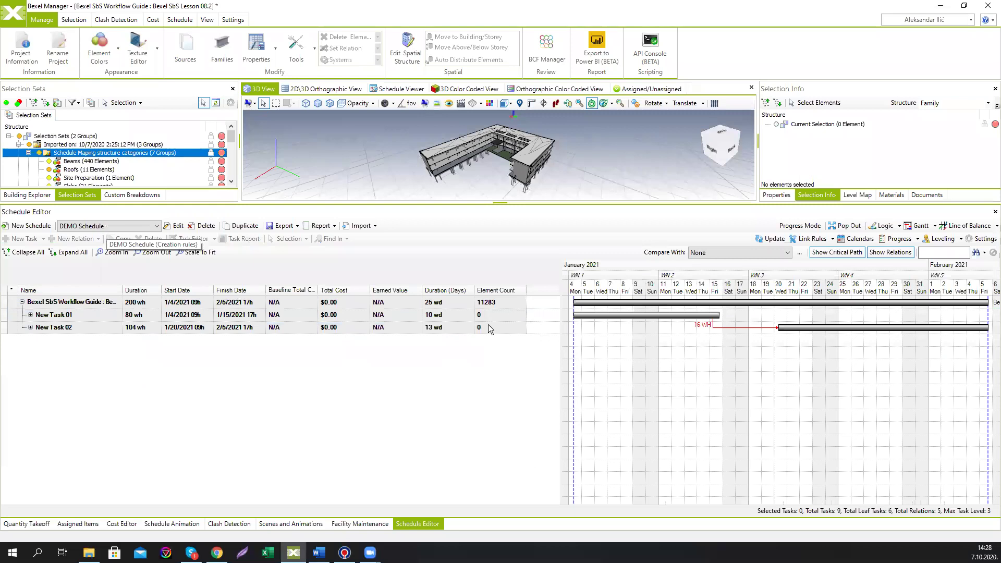
click(30, 315)
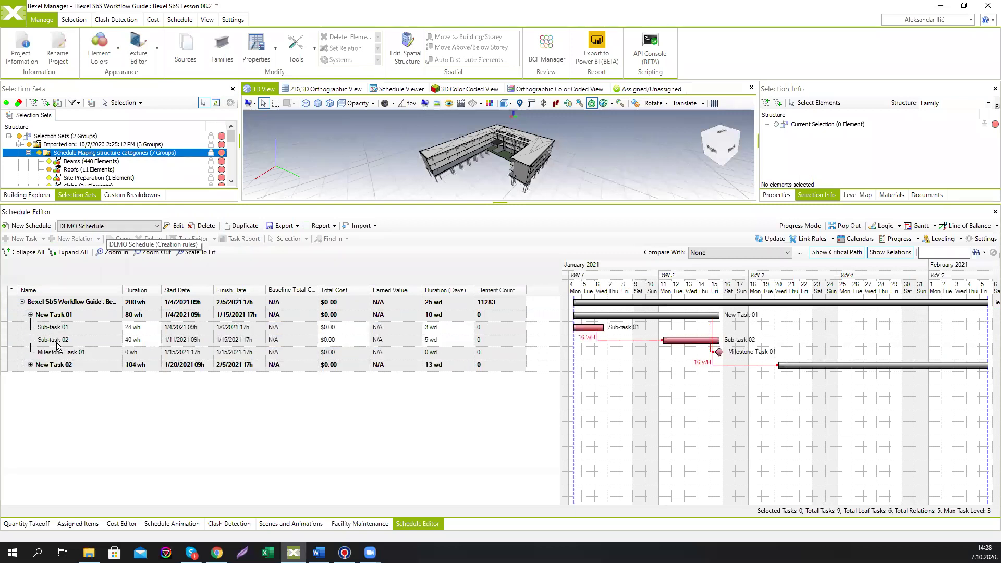
click(30, 365)
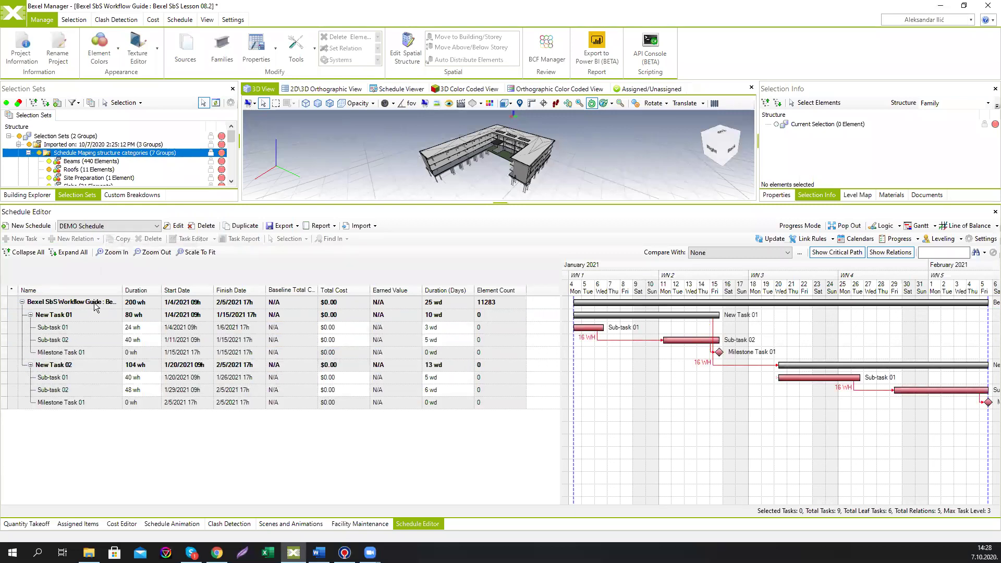
click(134, 230)
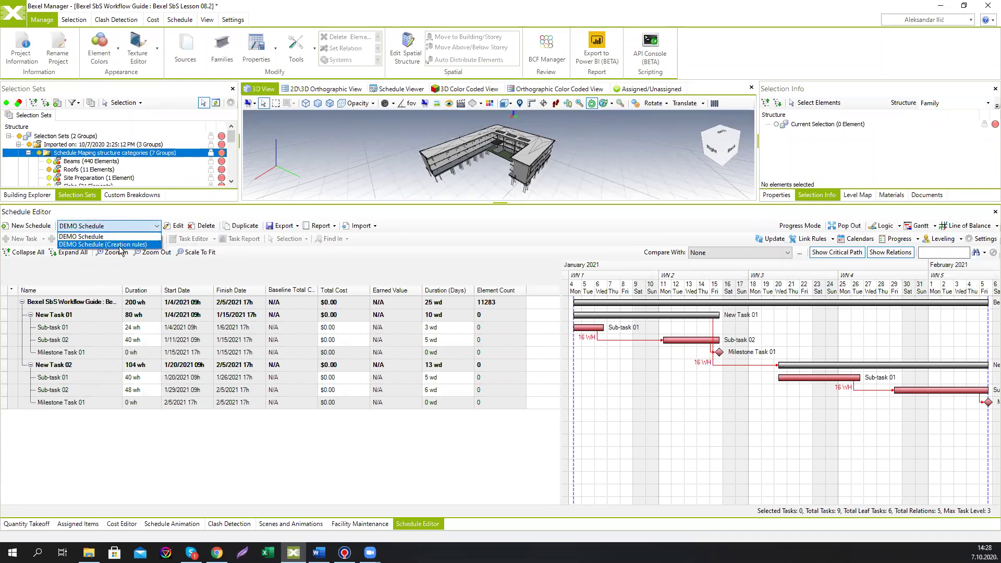
click(104, 244)
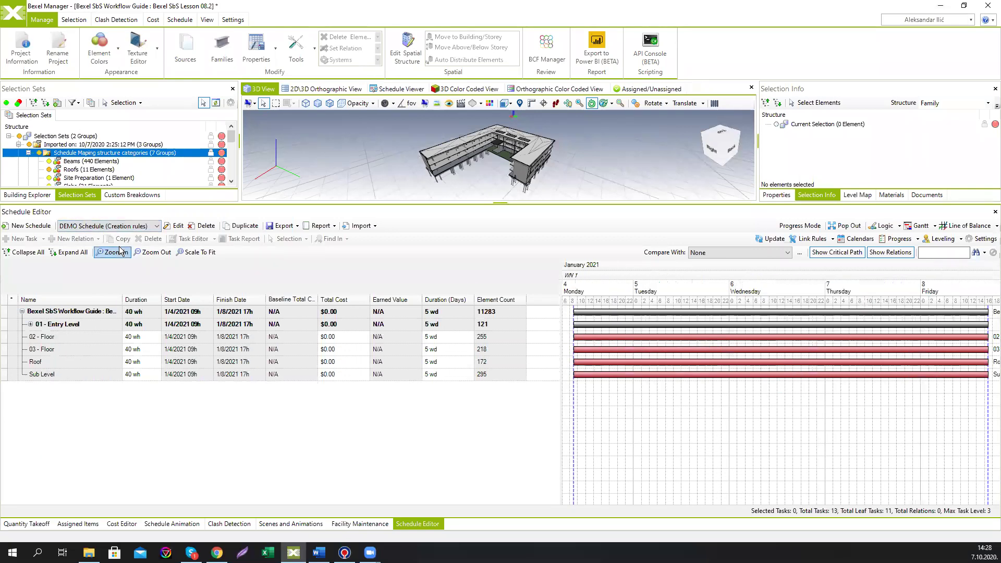
click(30, 324)
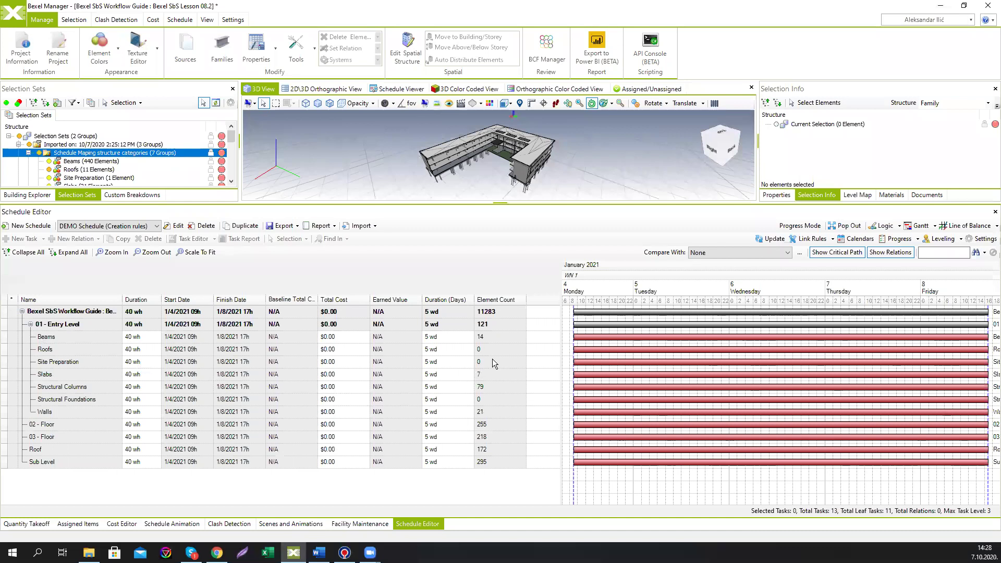
- Select the elements of the Beams task under 01 - Entry Level and inspect them in the 3D model from below
click(113, 313)
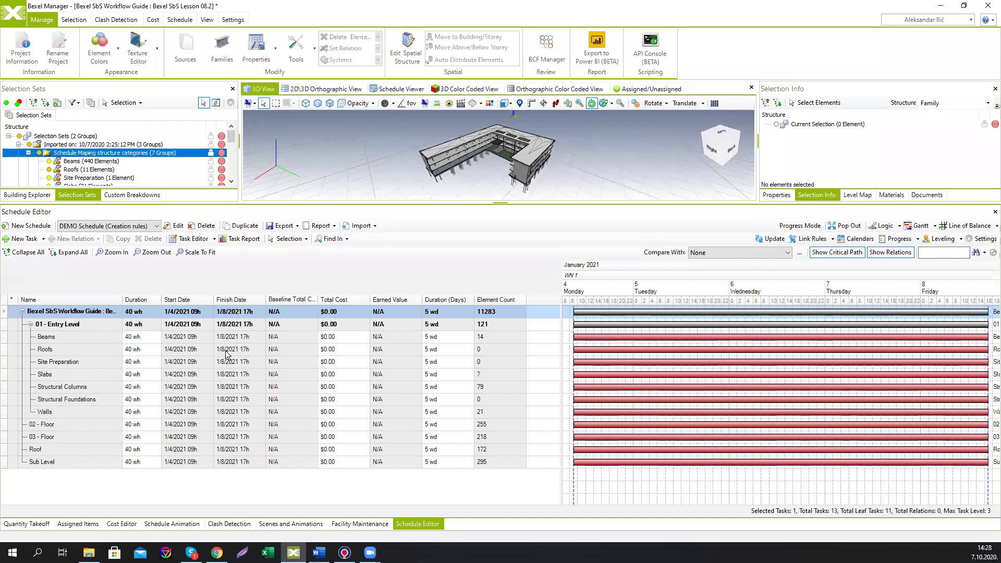
click(61, 340)
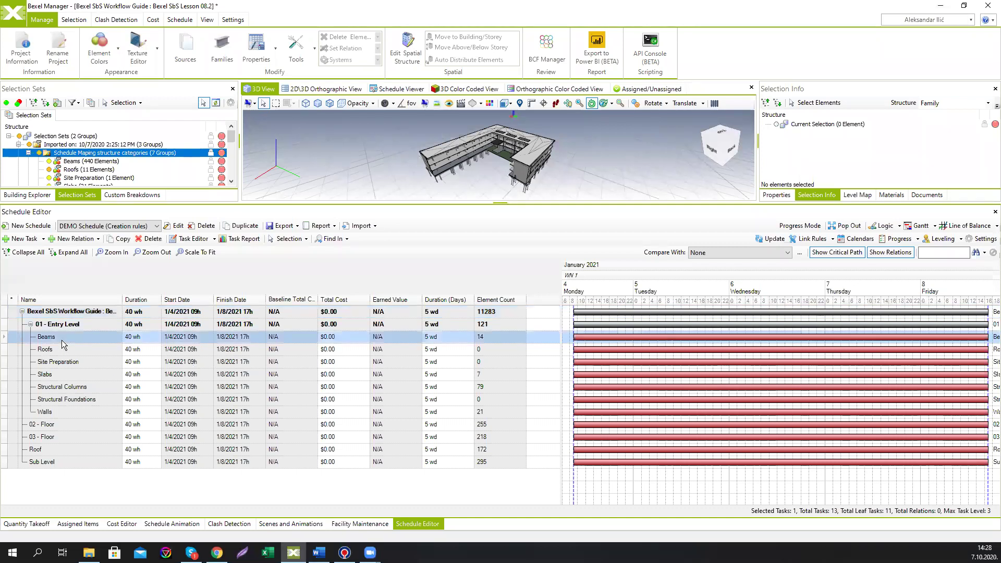
drag(338, 202, 339, 310)
right_click(68, 445)
mouse_move(73, 448)
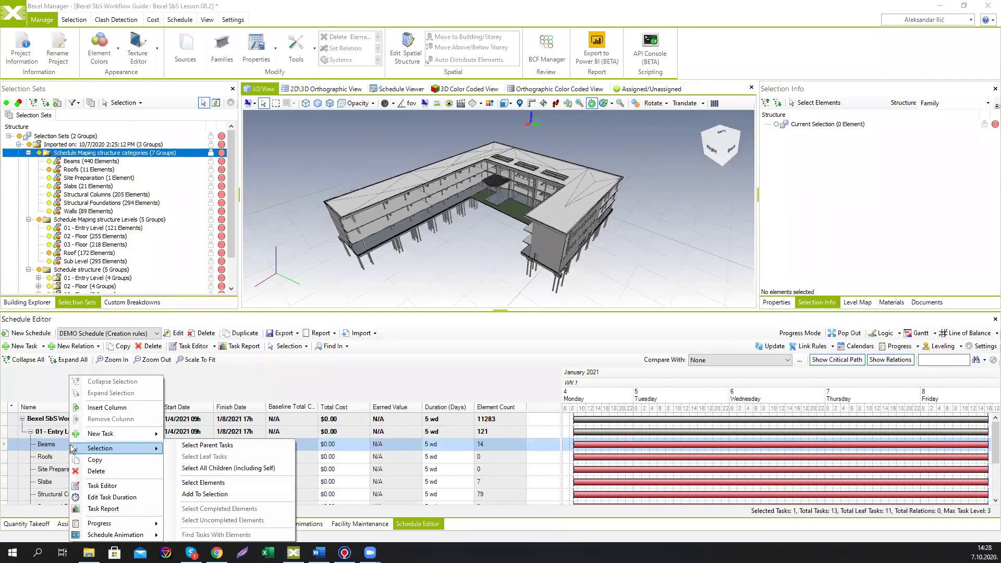
click(215, 486)
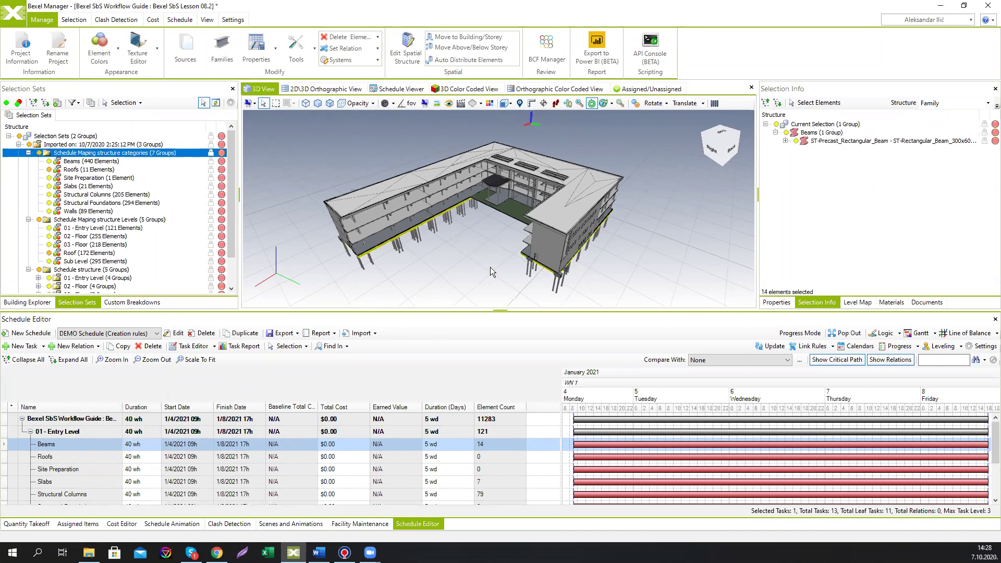
mouse_move(489, 233)
mouse_down()
mouse_move(449, 232)
mouse_move(469, 236)
mouse_up()
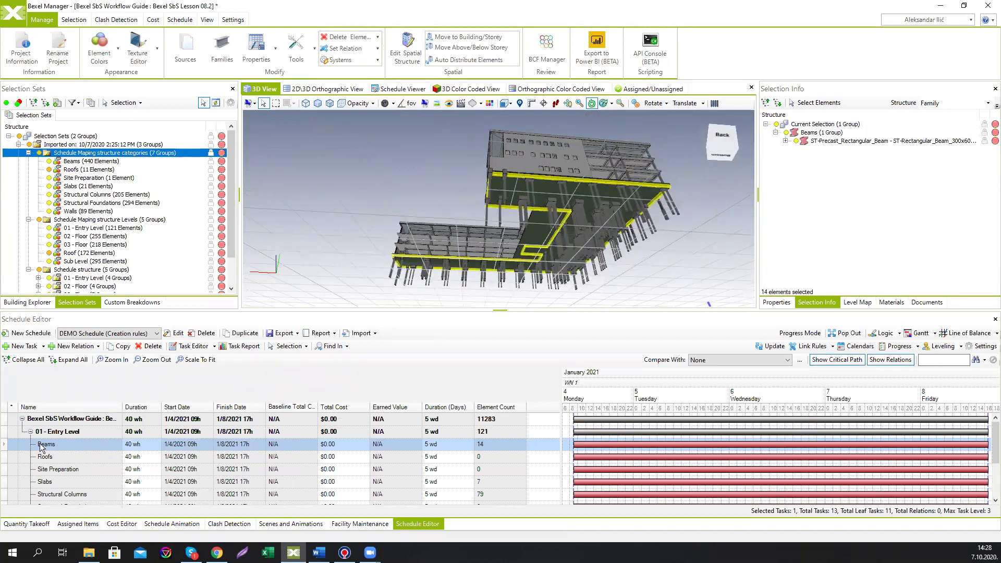
drag(419, 309, 418, 285)
drag(472, 237, 482, 209)
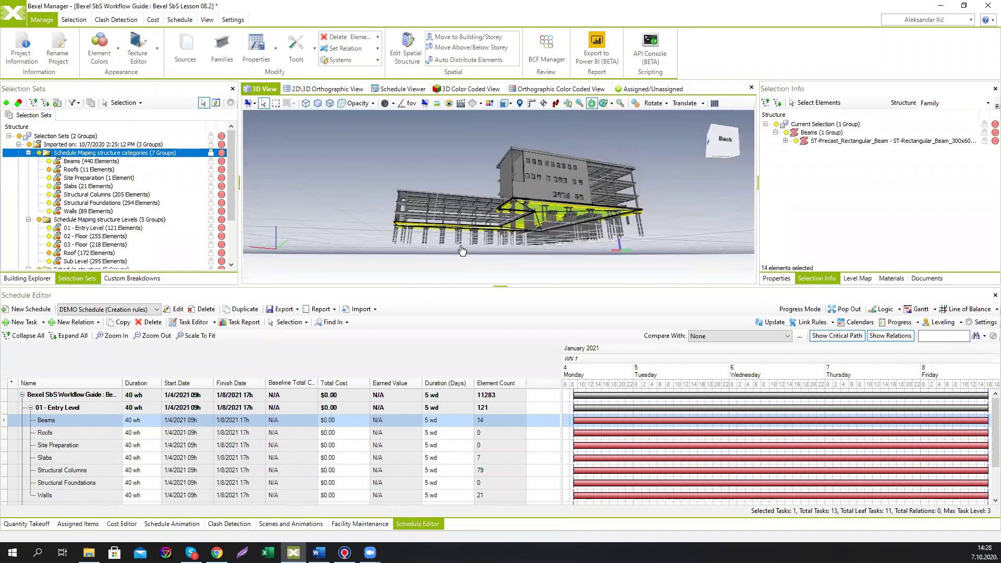
- Examine the Roofs and Site Preparation tasks under 01 - Entry Level, and highlight the Roofs selection set in the model for comparison
click(73, 457)
click(78, 448)
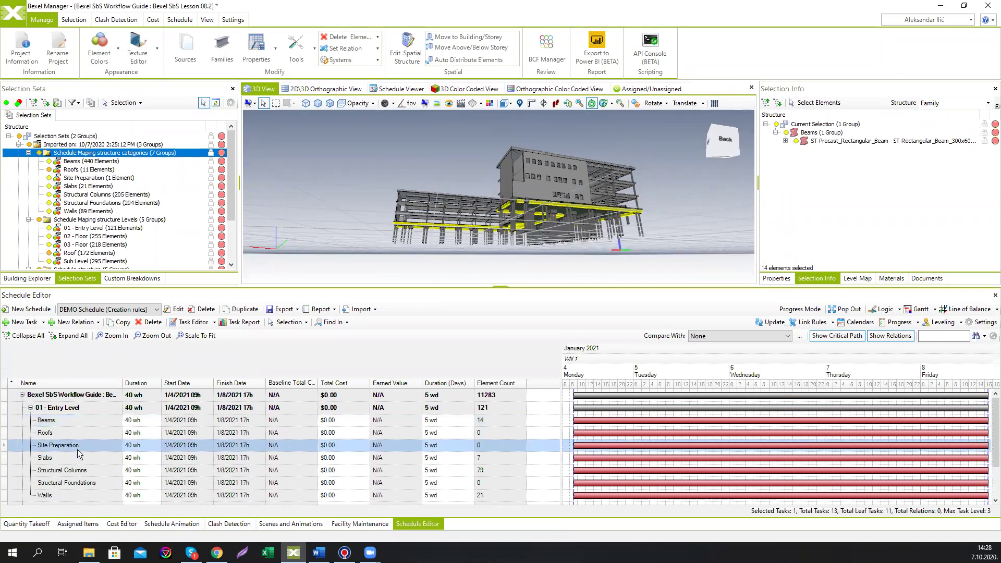
click(81, 435)
click(78, 445)
click(81, 434)
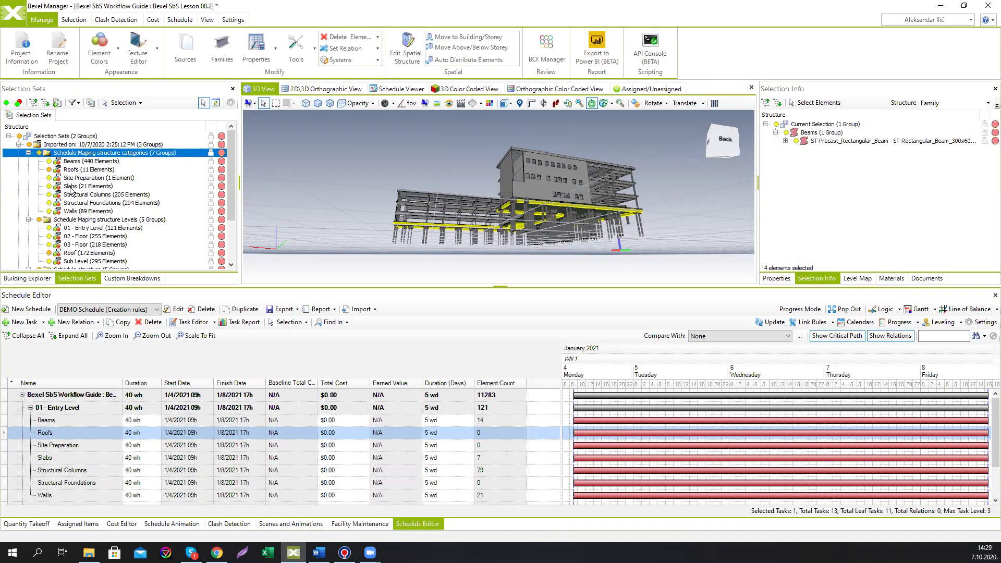
click(87, 169)
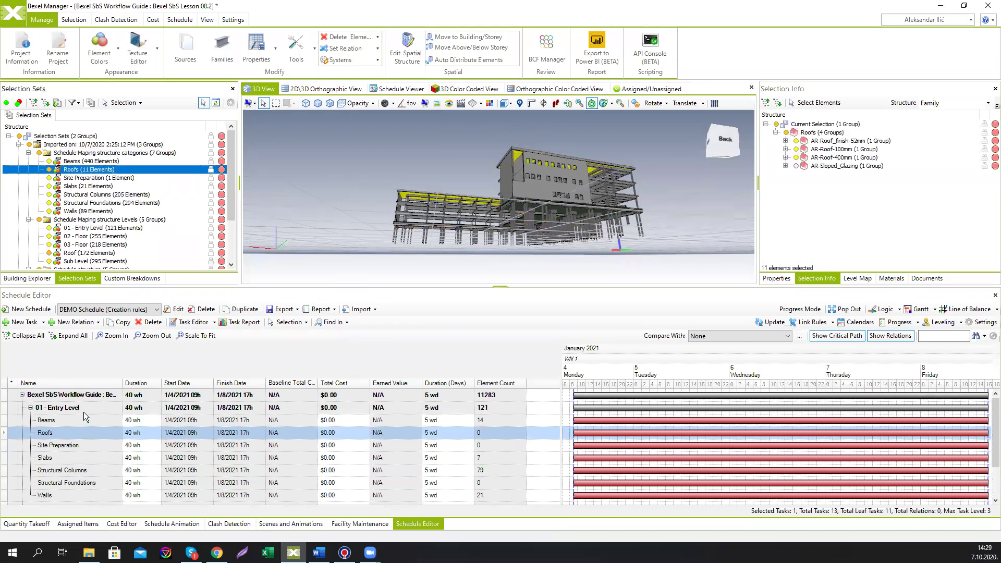
click(62, 442)
click(62, 435)
click(60, 442)
click(58, 433)
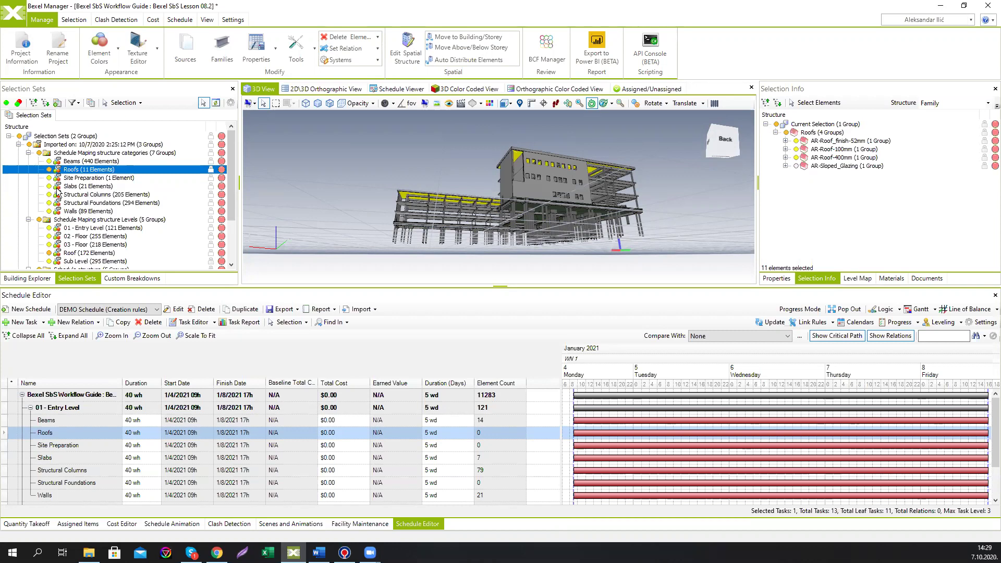
- Create tasks under 02 - Floor with a Referenced Children Based creation rule using the Schedule Maping structure categories group
drag(552, 286, 555, 244)
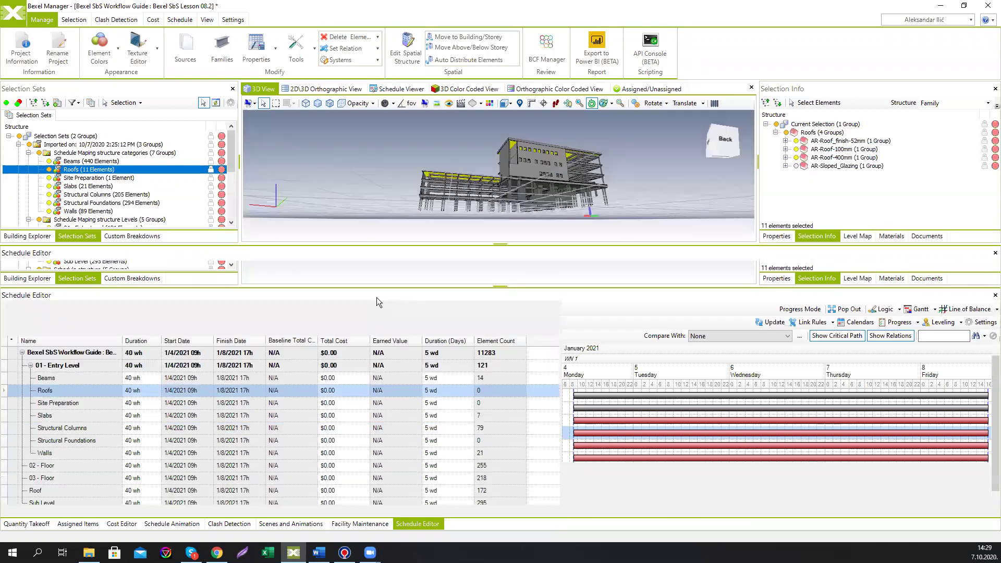
click(30, 365)
right_click(58, 379)
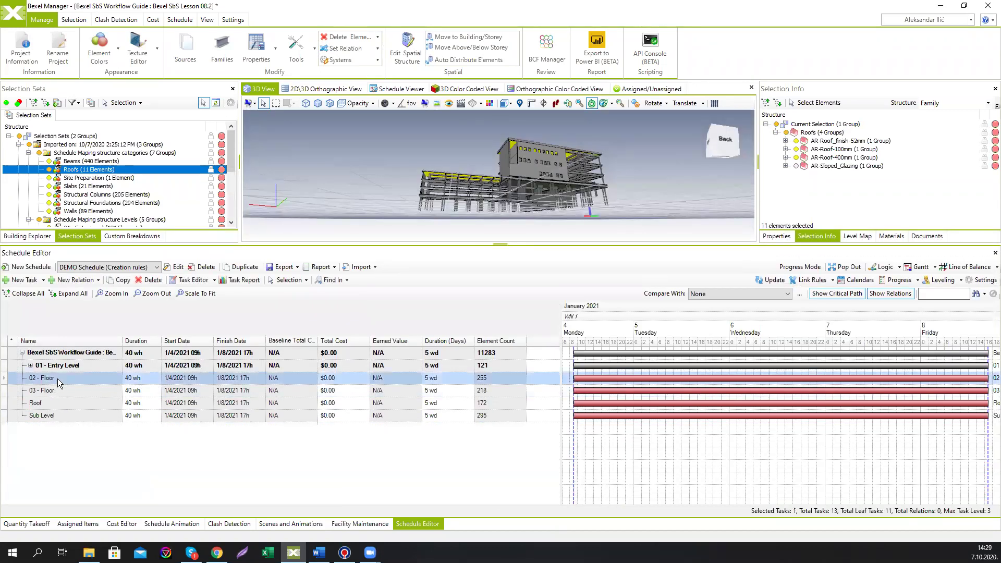
mouse_move(123, 438)
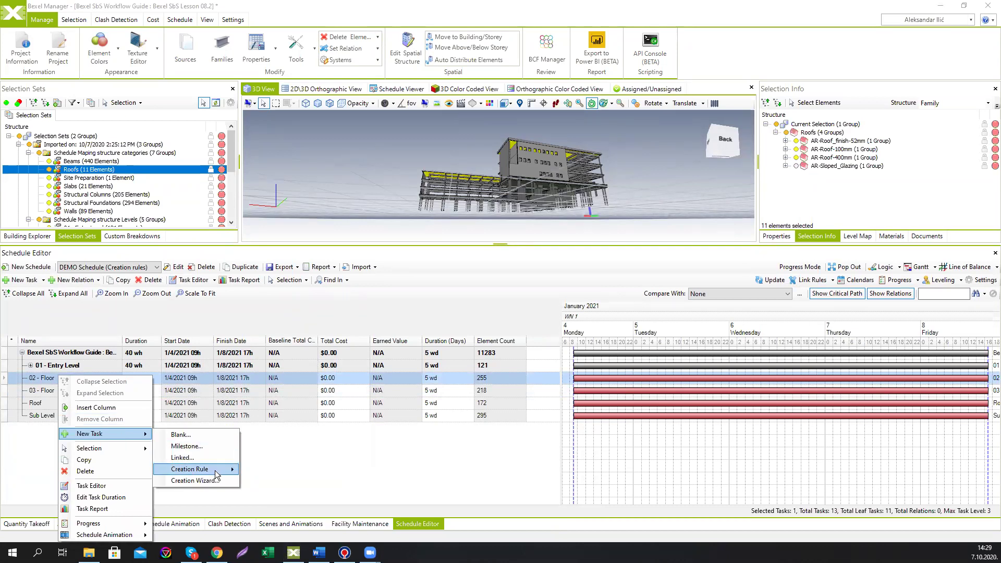
mouse_move(217, 470)
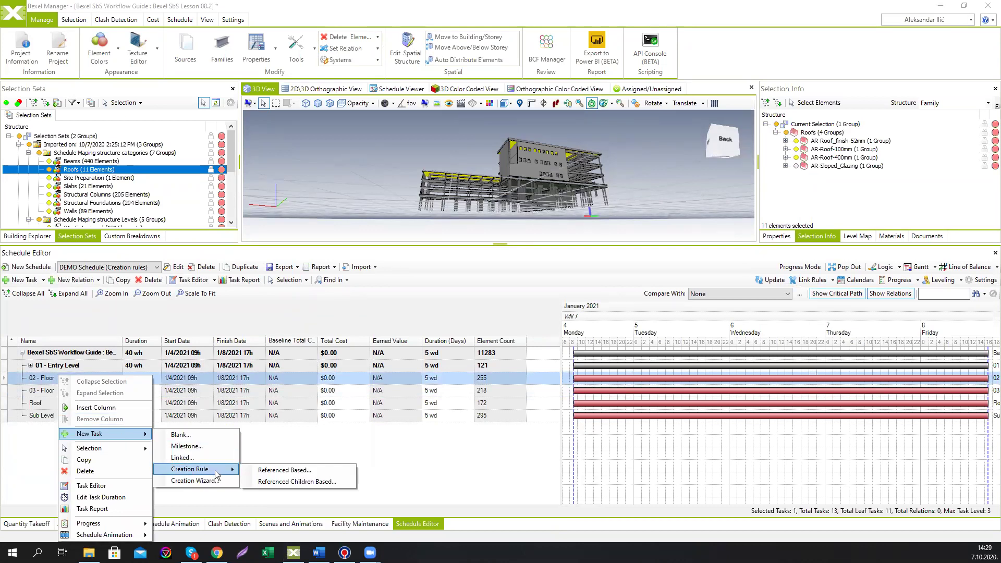
click(271, 482)
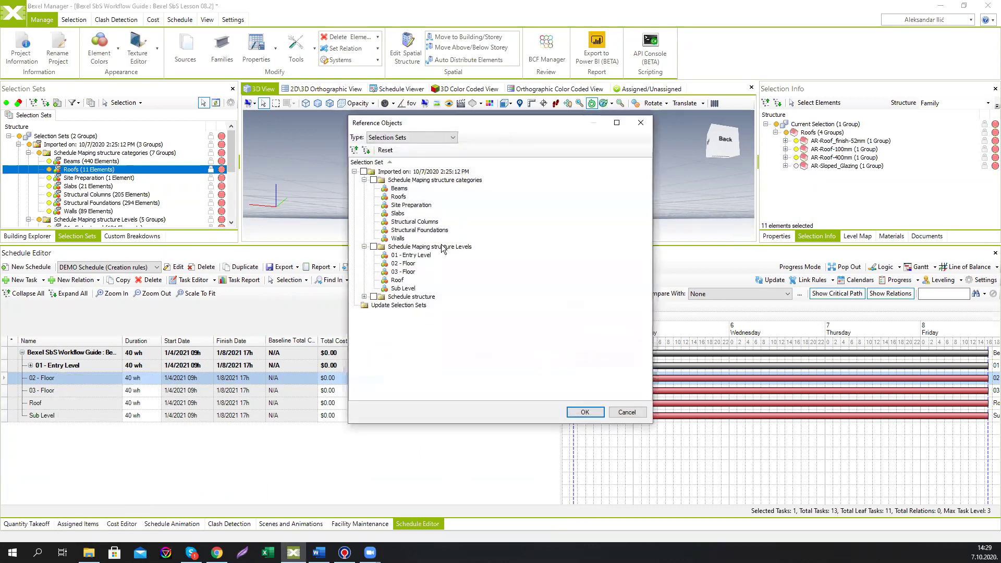
click(374, 180)
click(585, 412)
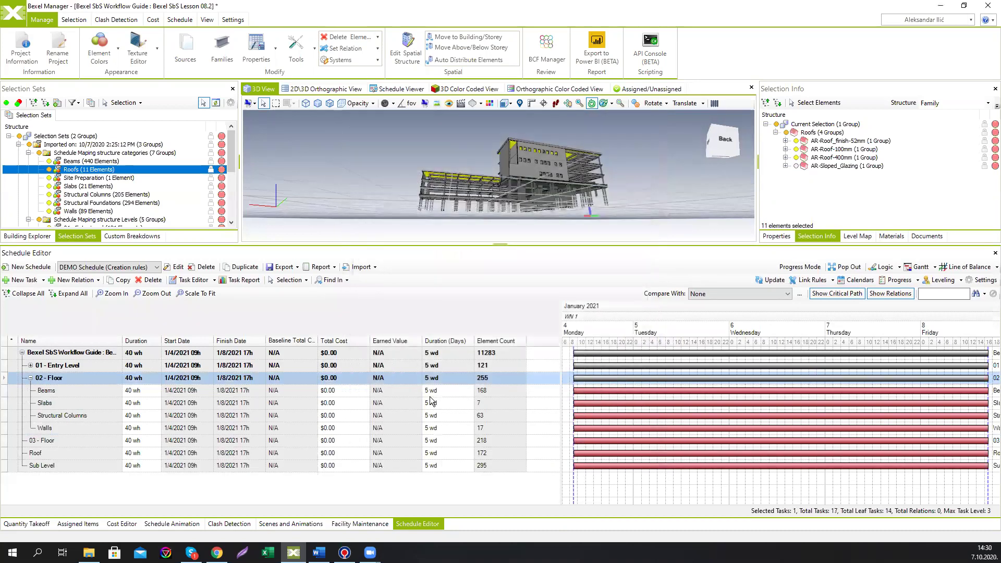
- Review the child tasks of 02 - Floor, compare them with those of 01 - Entry Level, and collapse both groups
click(52, 429)
click(54, 416)
click(54, 405)
click(53, 395)
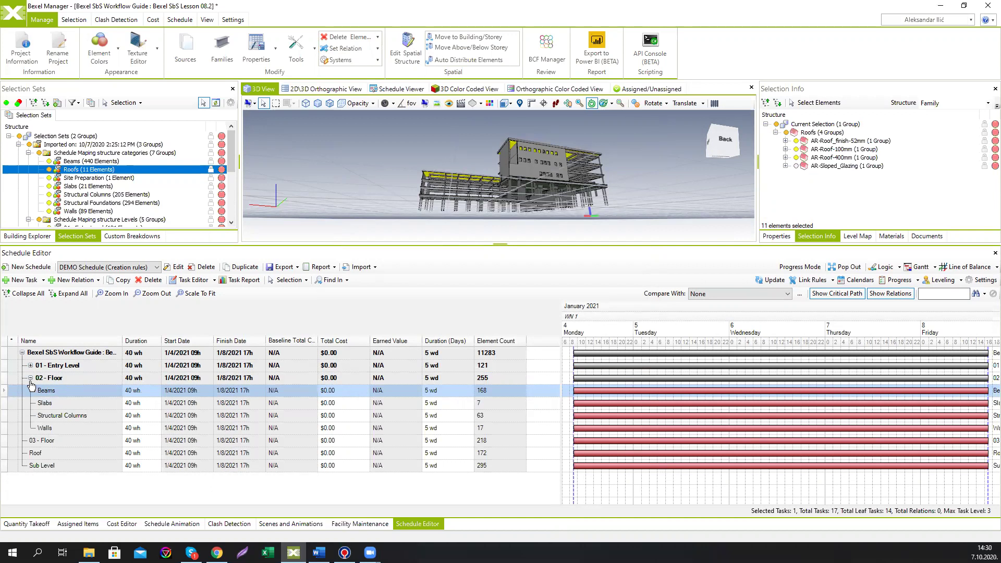
click(30, 377)
click(31, 377)
click(30, 365)
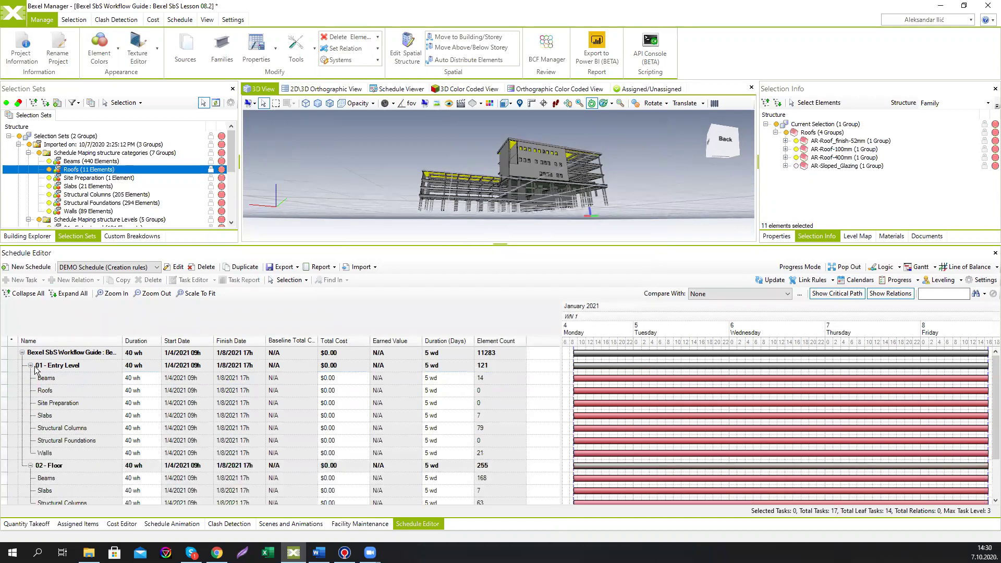
click(30, 365)
click(30, 378)
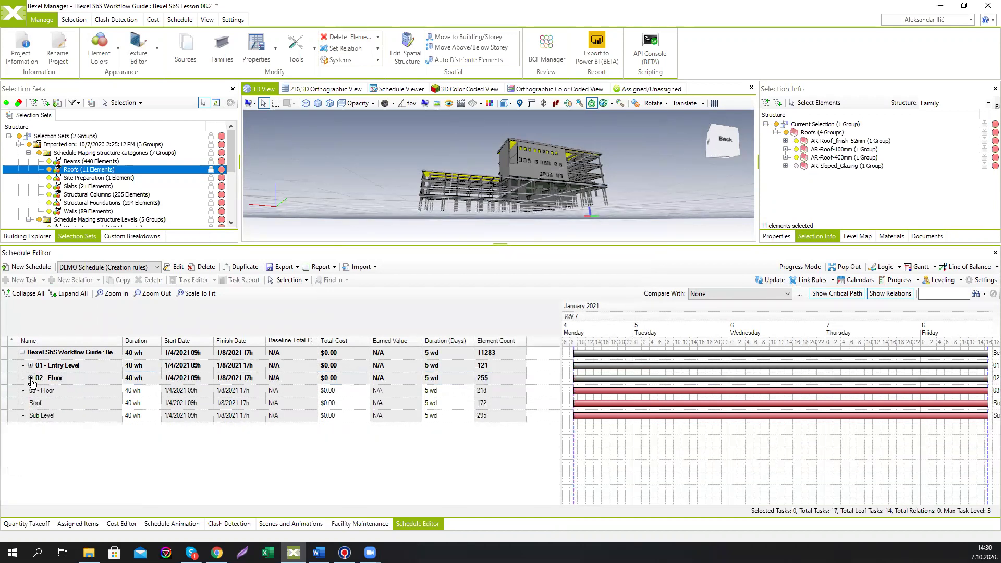
- Create a new schedule named DEMO Schedule (Creation Rules DEMO) without a baseline
click(37, 267)
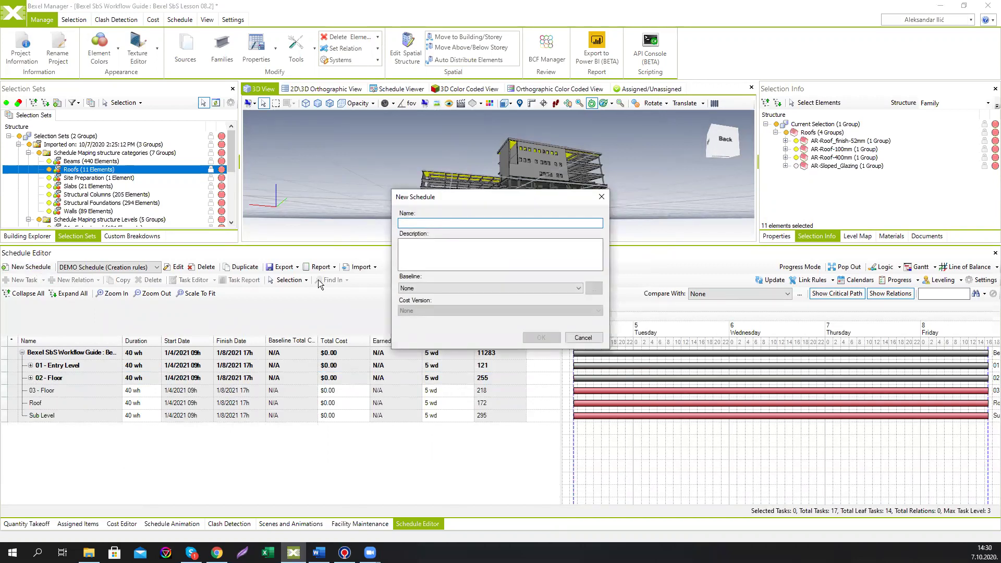
text(DEMO Schedule (Creation Rules DEMO)
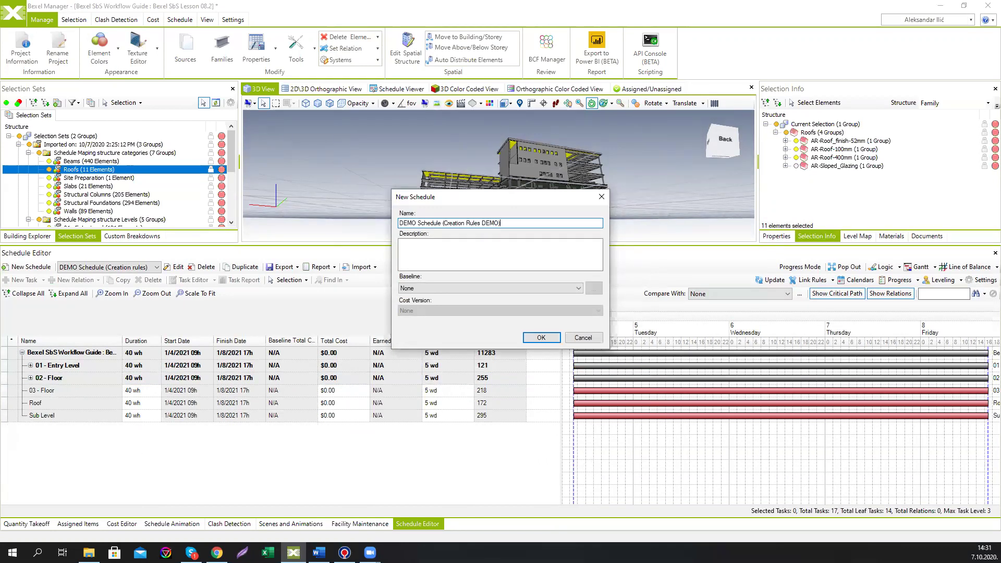
click(538, 337)
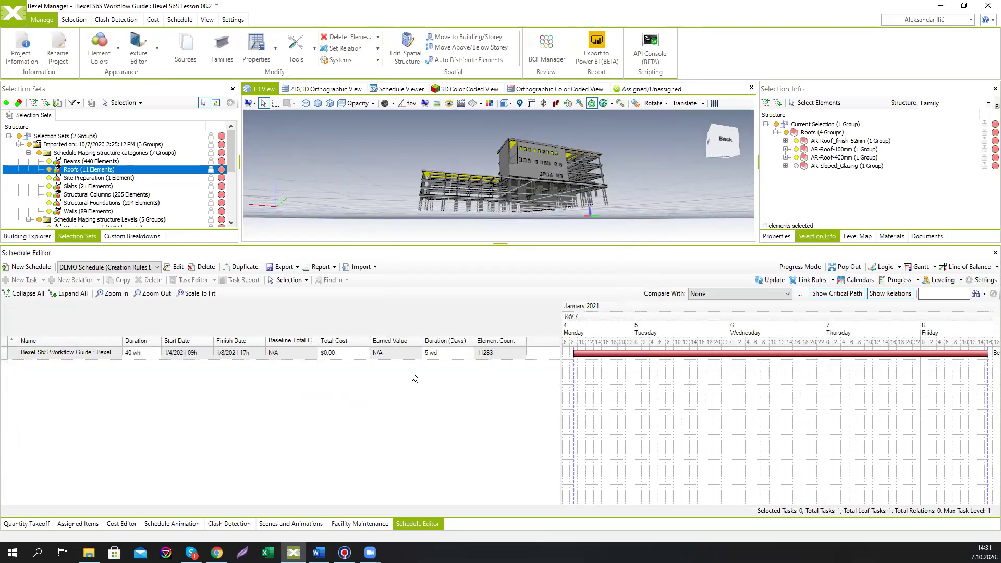
- Create level tasks under the root task with a Referenced Children Based creation rule using the Schedule Maping structure Levels group
click(72, 353)
right_click(74, 353)
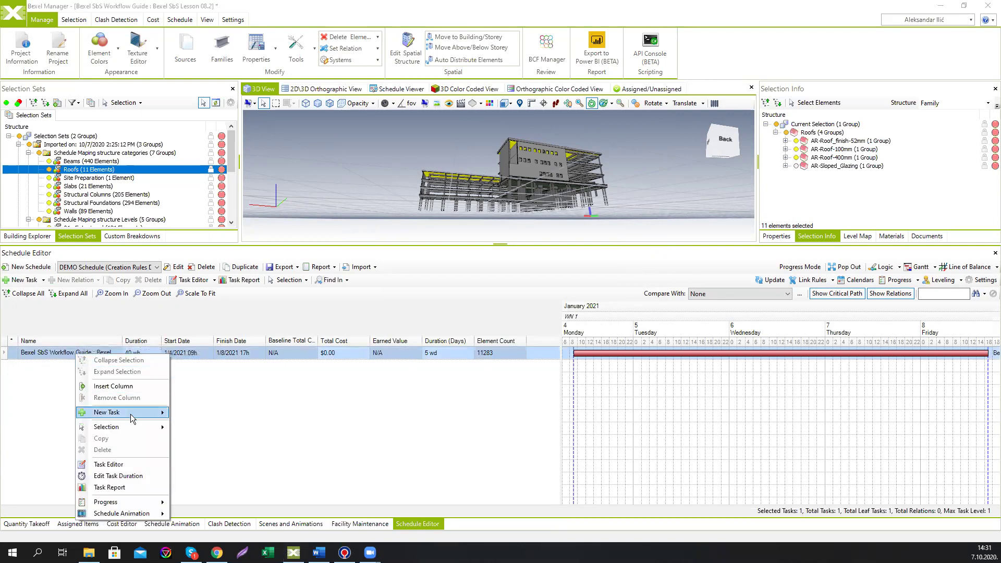
mouse_move(130, 412)
mouse_move(218, 452)
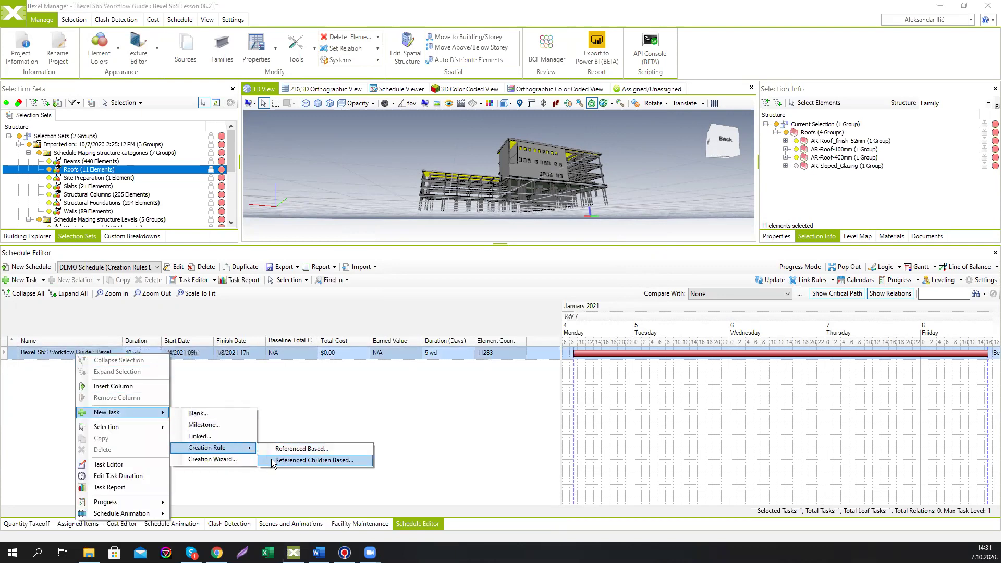
click(272, 461)
click(374, 246)
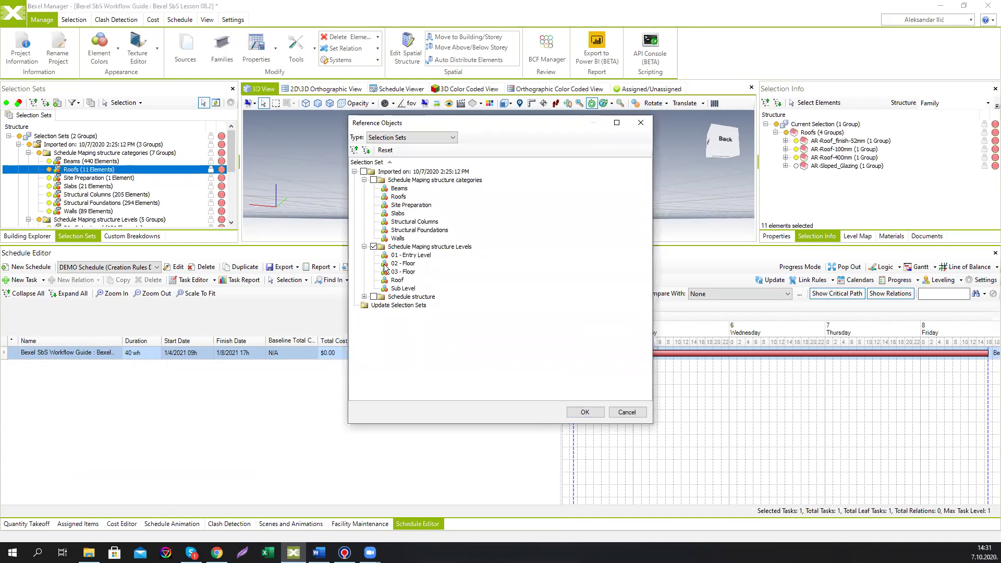
click(581, 412)
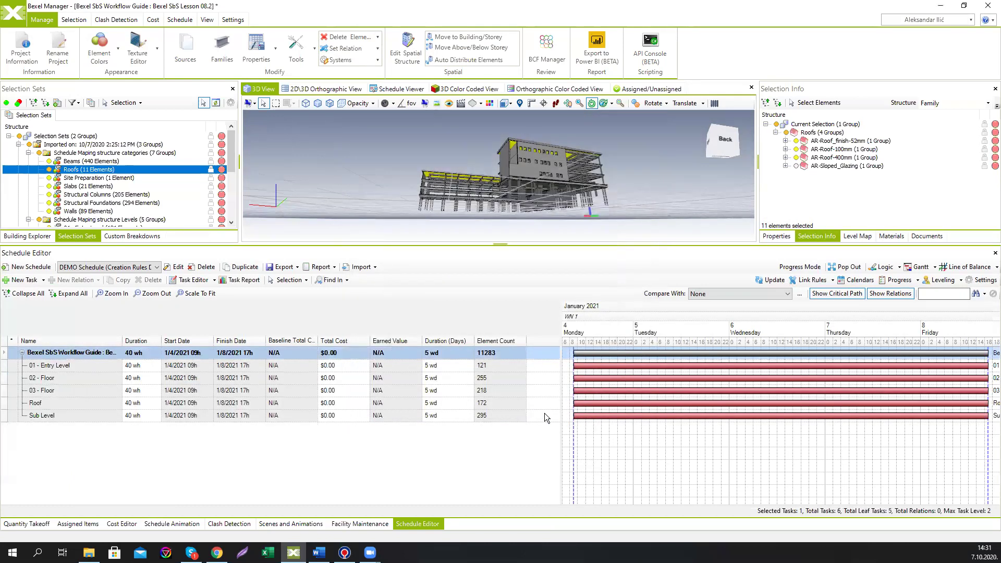
- Create tasks under 01 - Entry Level with a Referenced Children Based creation rule using the Schedule Maping structure categories group
click(61, 365)
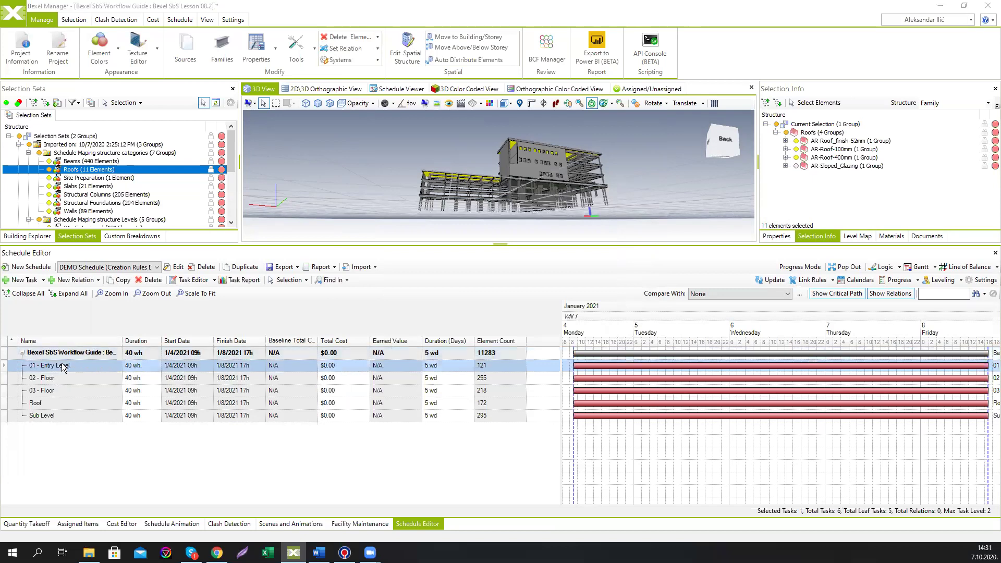
right_click(62, 365)
mouse_move(119, 421)
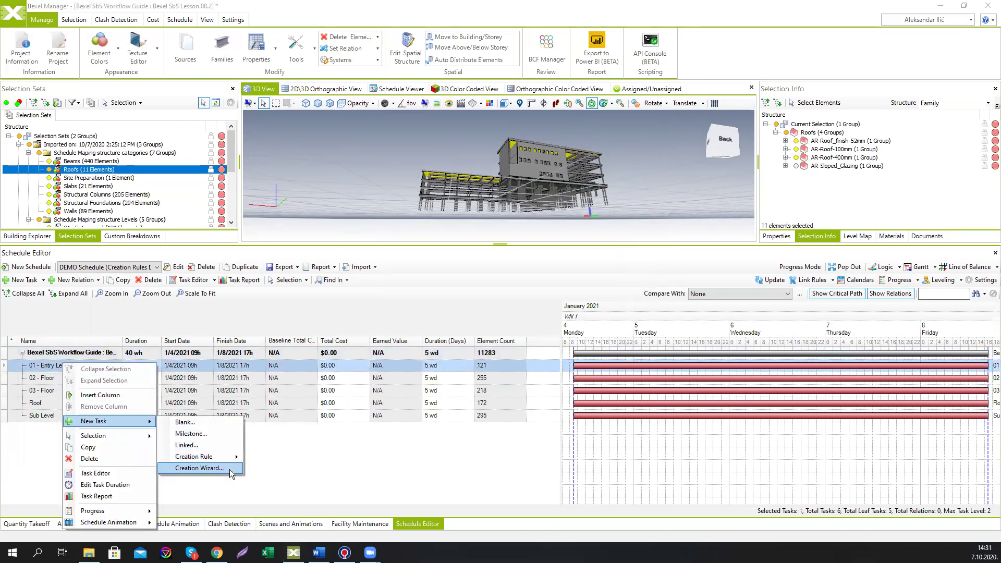
mouse_move(239, 457)
click(264, 471)
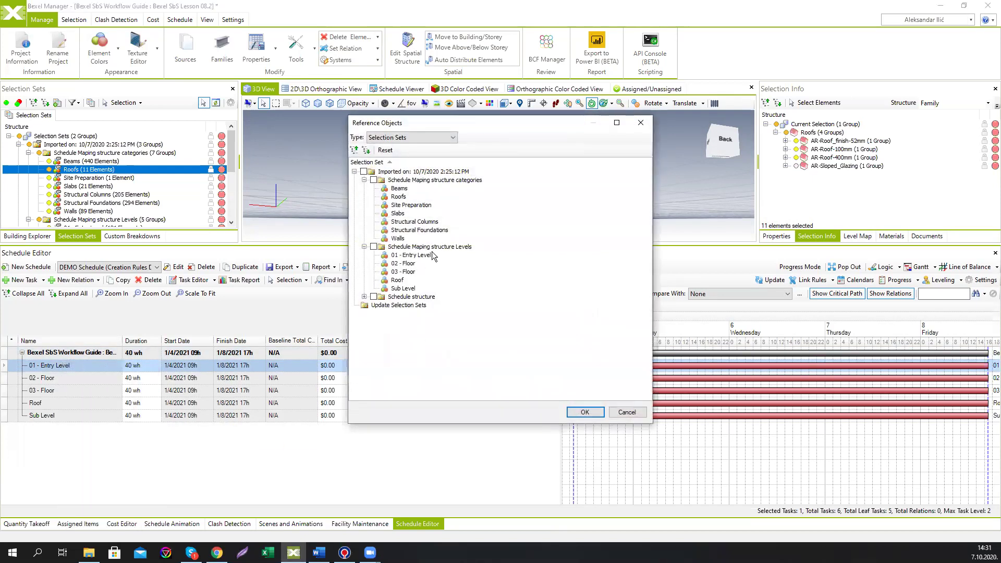
click(373, 180)
click(583, 411)
- Create tasks under 02 - Floor with a Referenced Children Based creation rule using the Schedule Maping structure categories group
click(40, 428)
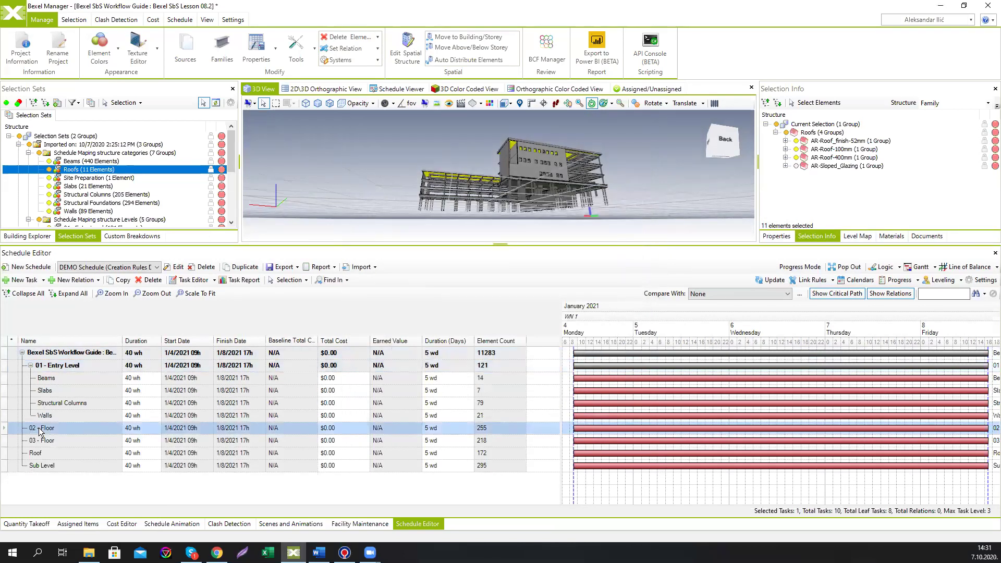
right_click(40, 428)
mouse_move(84, 435)
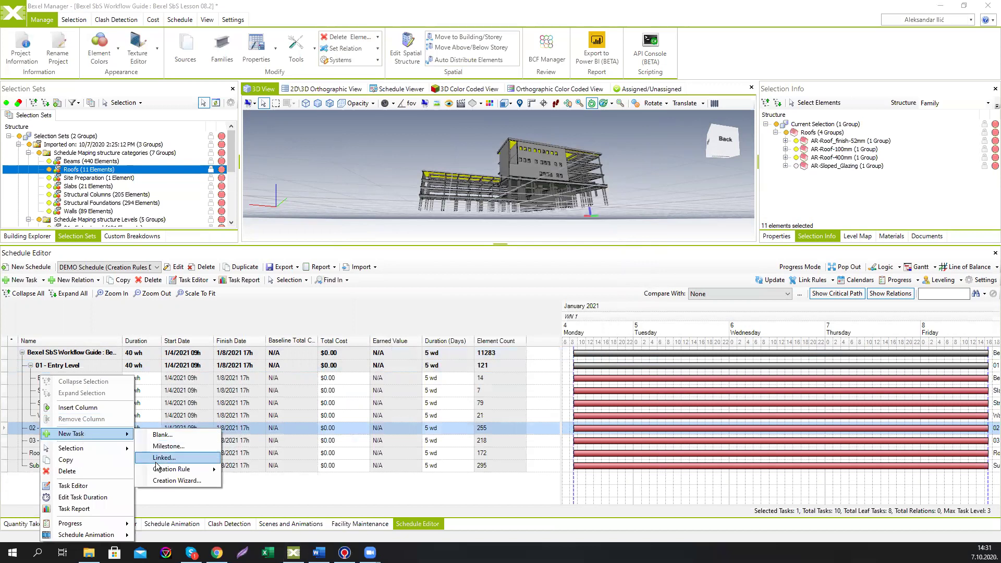
mouse_move(159, 469)
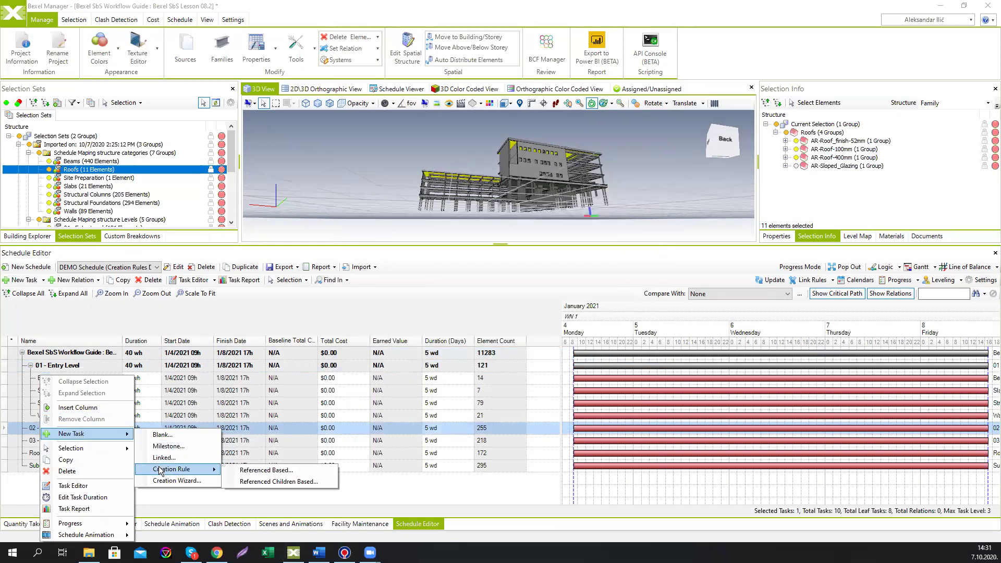
click(287, 483)
click(373, 179)
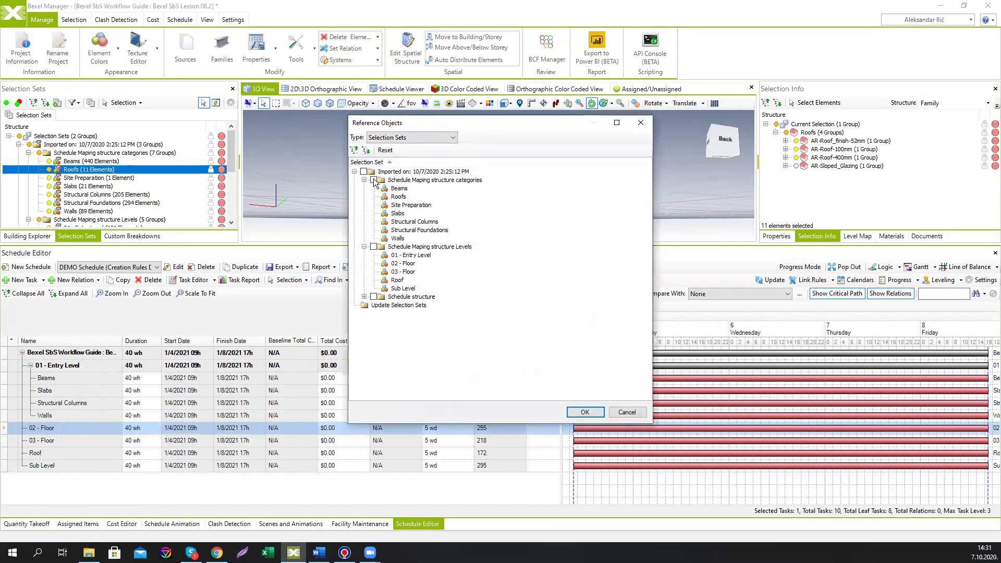
click(585, 412)
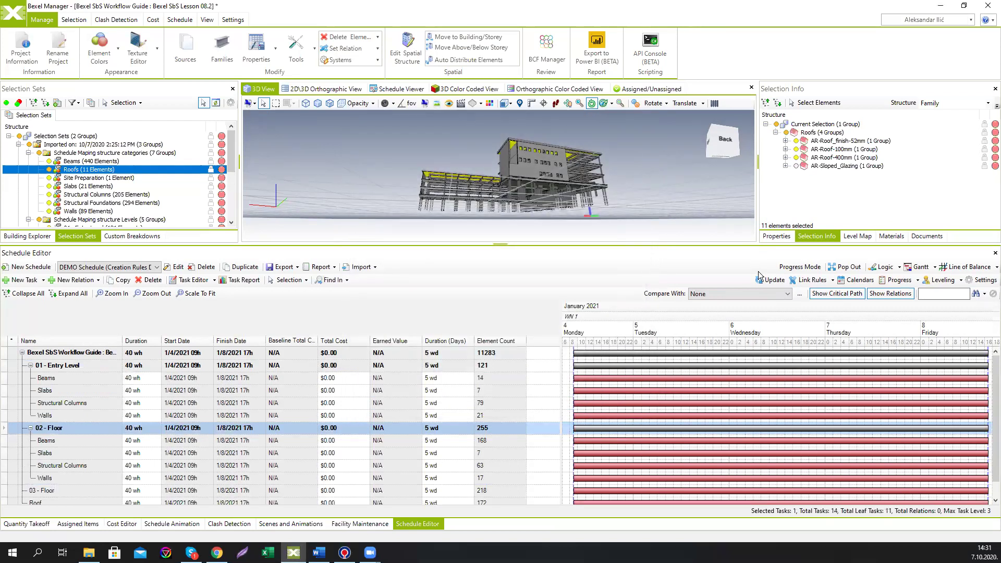
- Pop out and maximize the Schedule Editor and create 03 - Floor child tasks with a Referenced Children Based rule using the Schedule Maping structure categories group
click(845, 266)
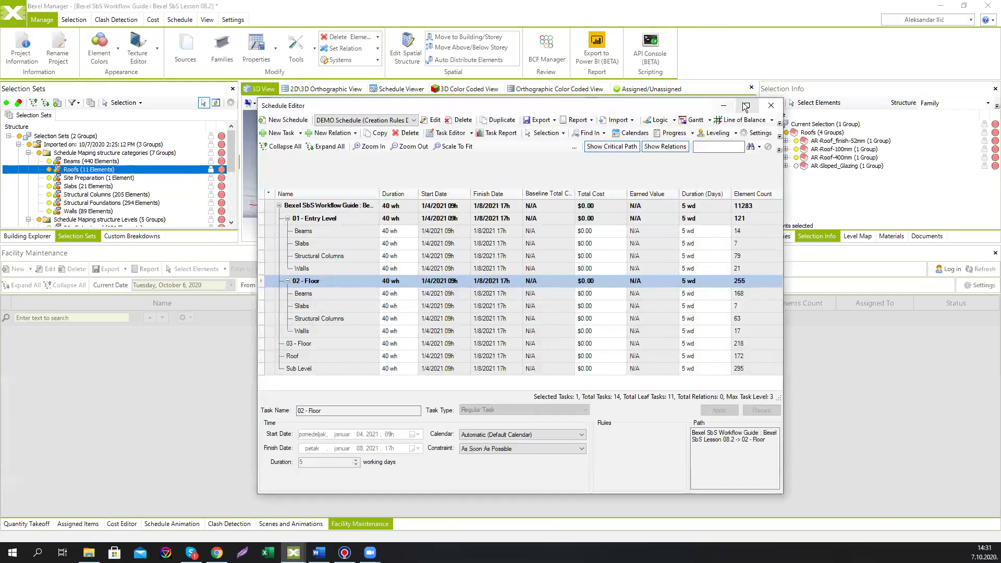
click(751, 104)
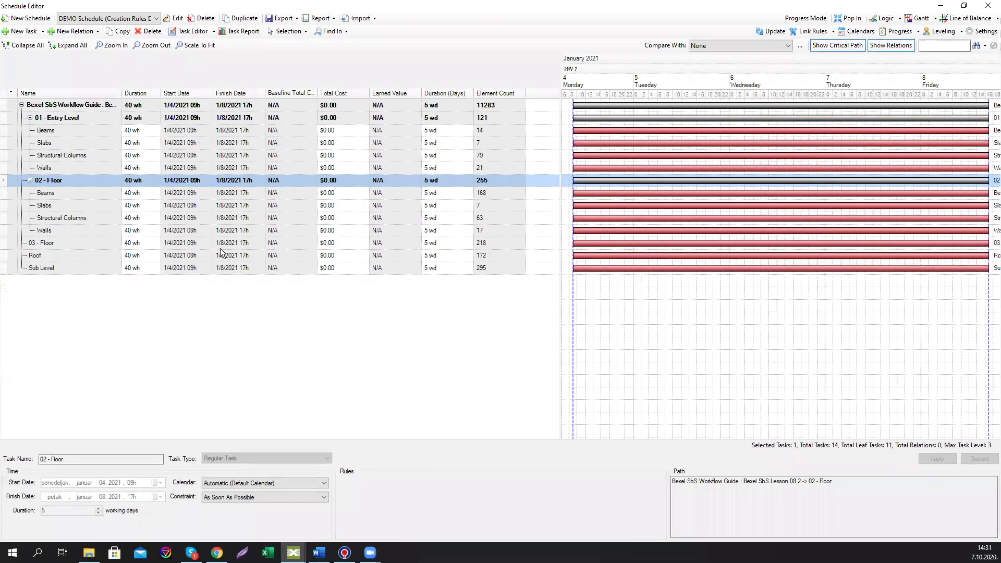
right_click(48, 242)
mouse_move(111, 301)
mouse_move(222, 338)
click(274, 349)
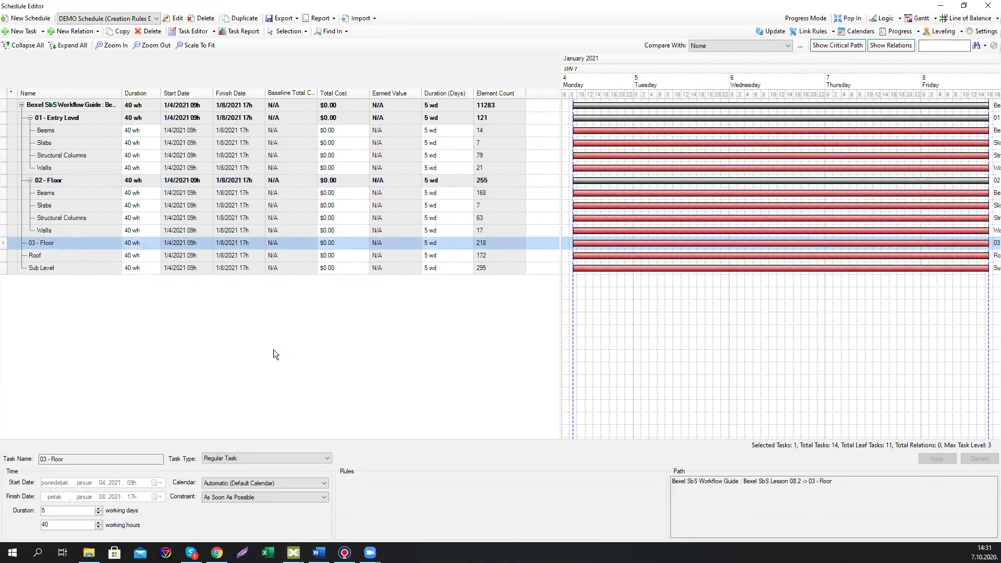
click(374, 179)
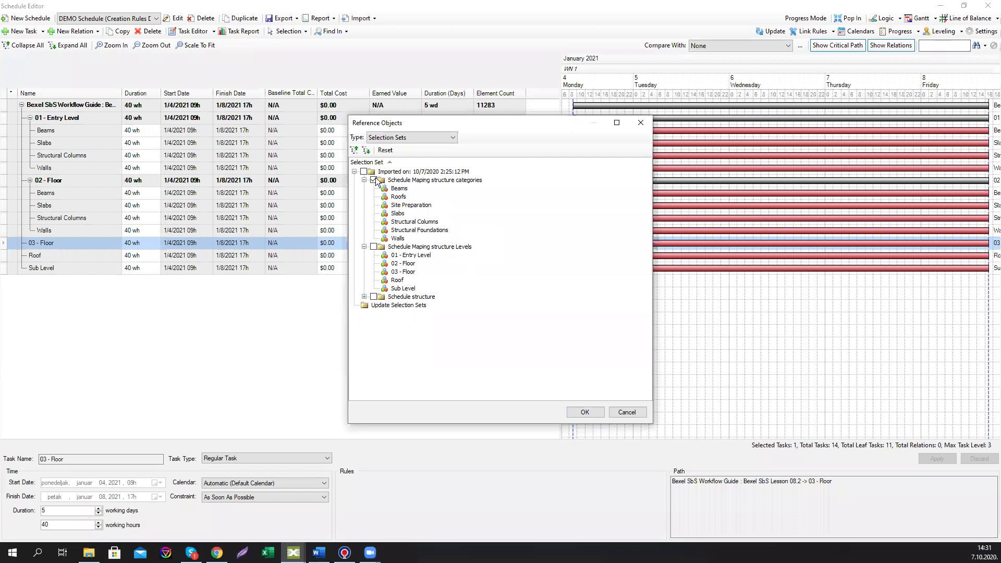
click(584, 413)
- Create tasks under Roof with a Referenced Children Based creation rule using the Schedule Maping structure categories group
right_click(62, 315)
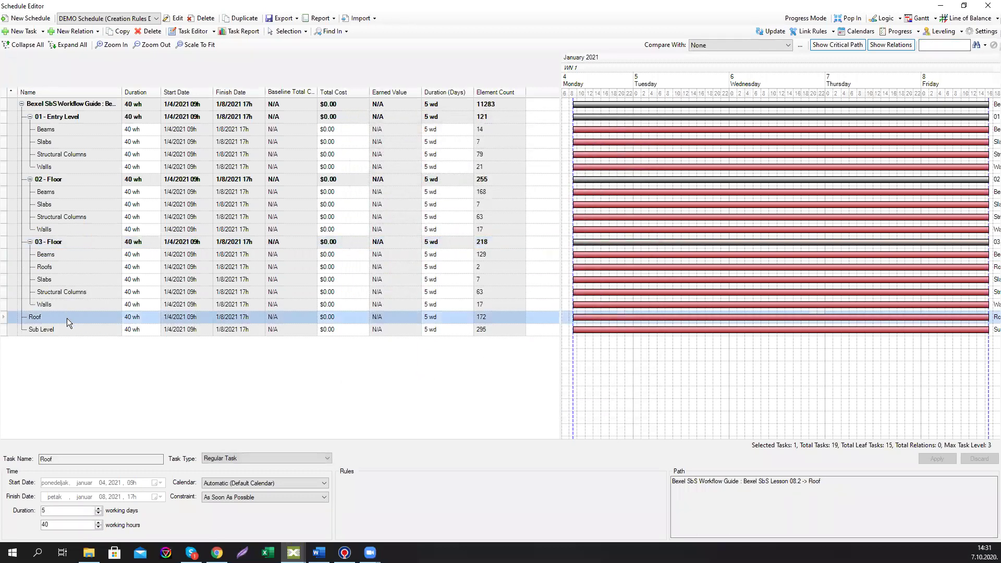
mouse_move(118, 372)
mouse_move(218, 408)
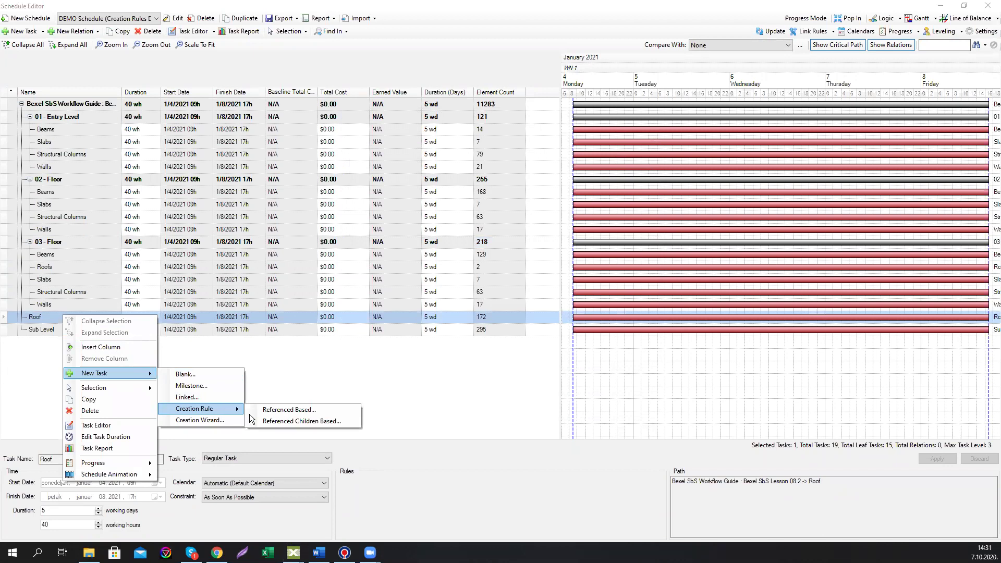
click(256, 421)
click(373, 180)
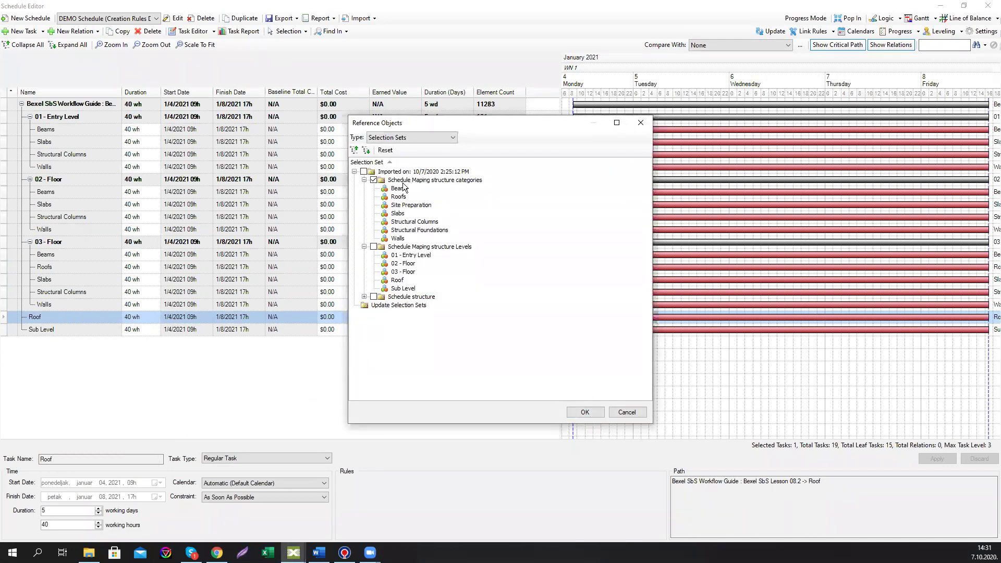
click(583, 412)
- Create tasks under Sub Level with a Referenced Children Based creation rule using the Schedule Maping structure categories group
right_click(46, 366)
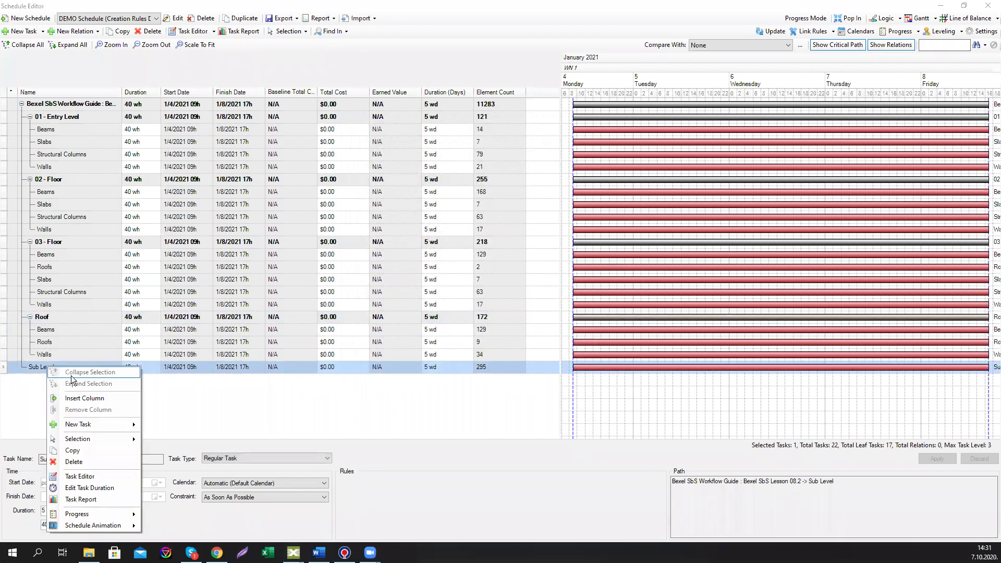
mouse_move(95, 423)
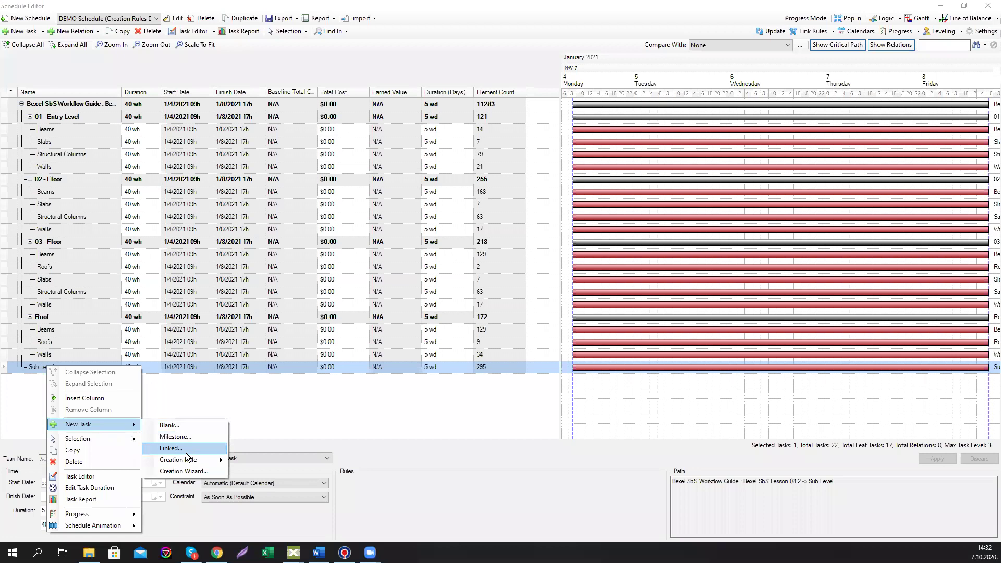
mouse_move(187, 459)
click(255, 470)
click(373, 180)
click(584, 412)
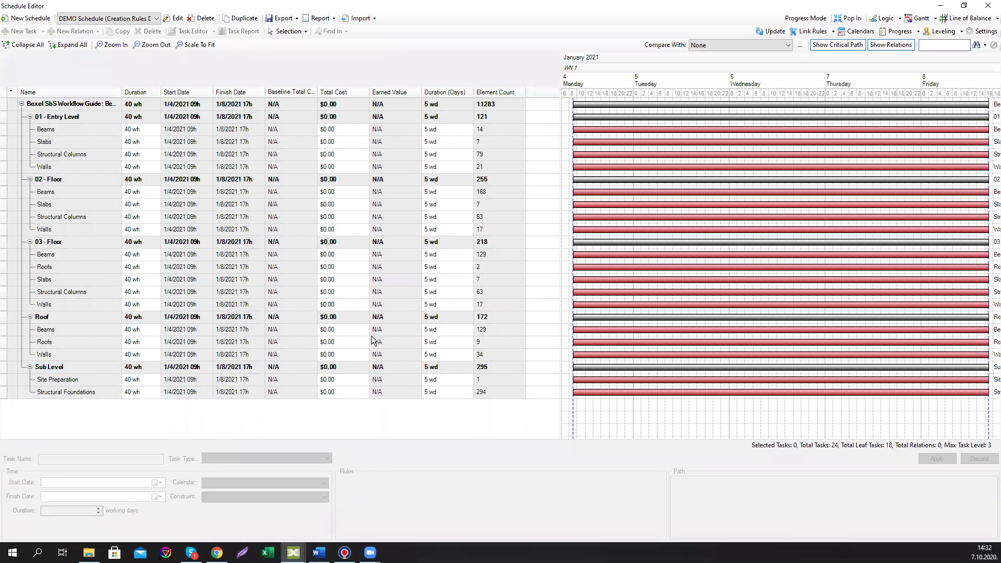
- Minimize the schedule window and expand all five level groups of the Schedule structure selection sets to compare them with the generated tasks
click(115, 107)
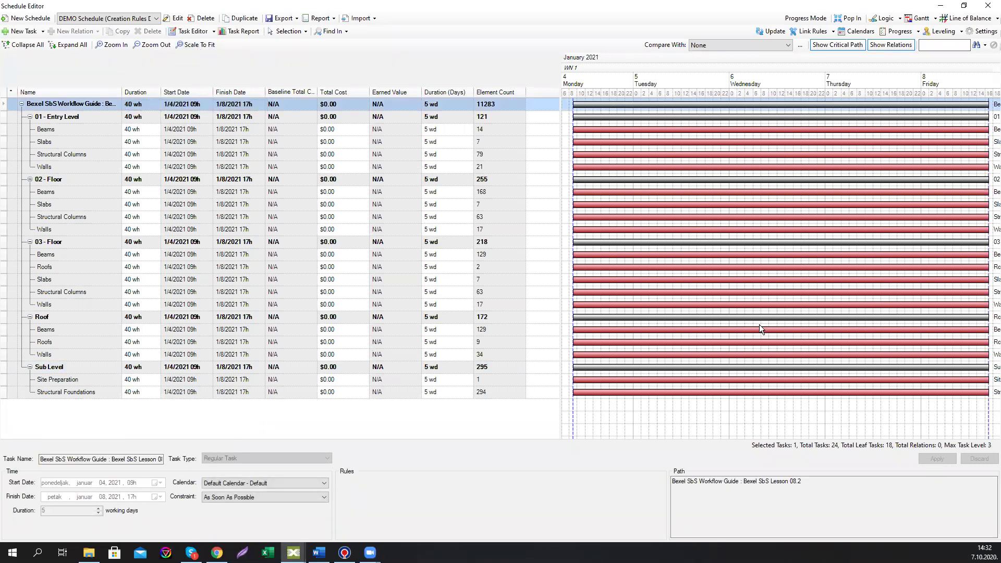
click(940, 5)
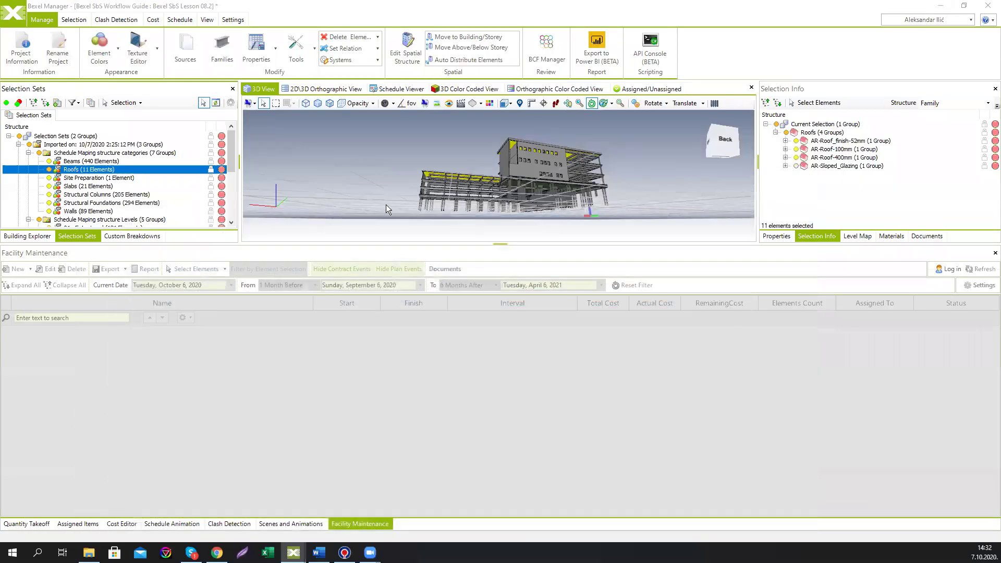
drag(260, 242, 271, 444)
click(38, 277)
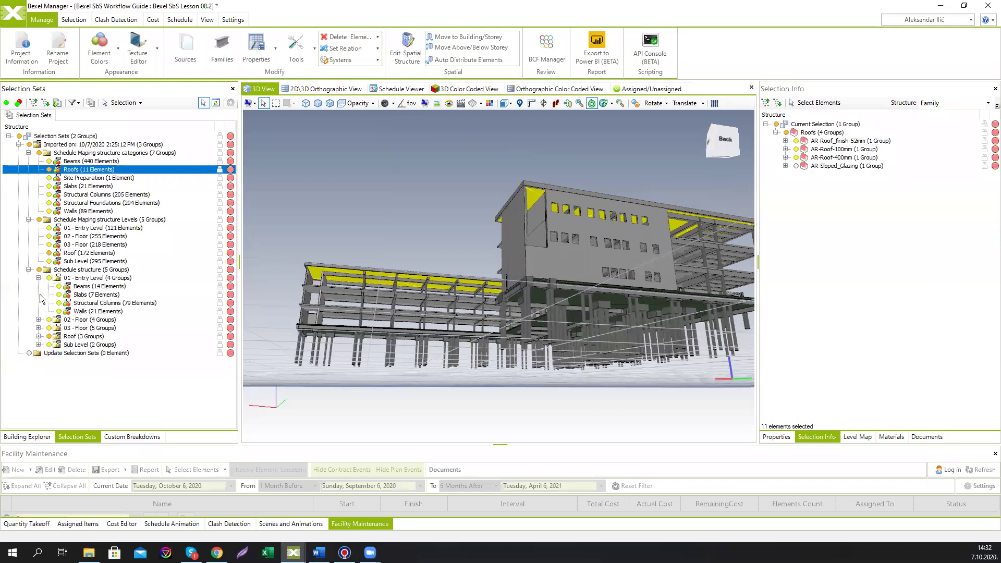
click(38, 320)
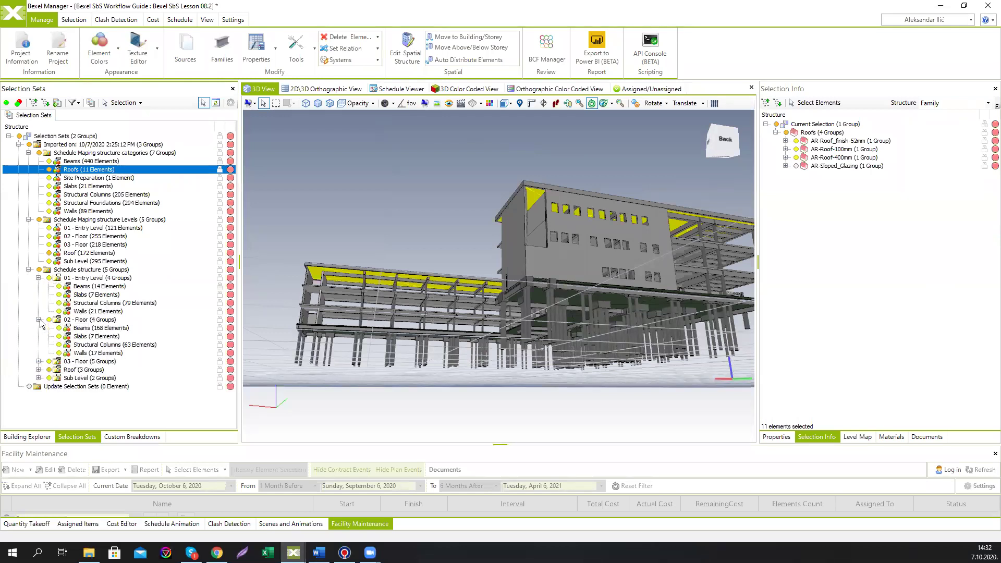
click(38, 361)
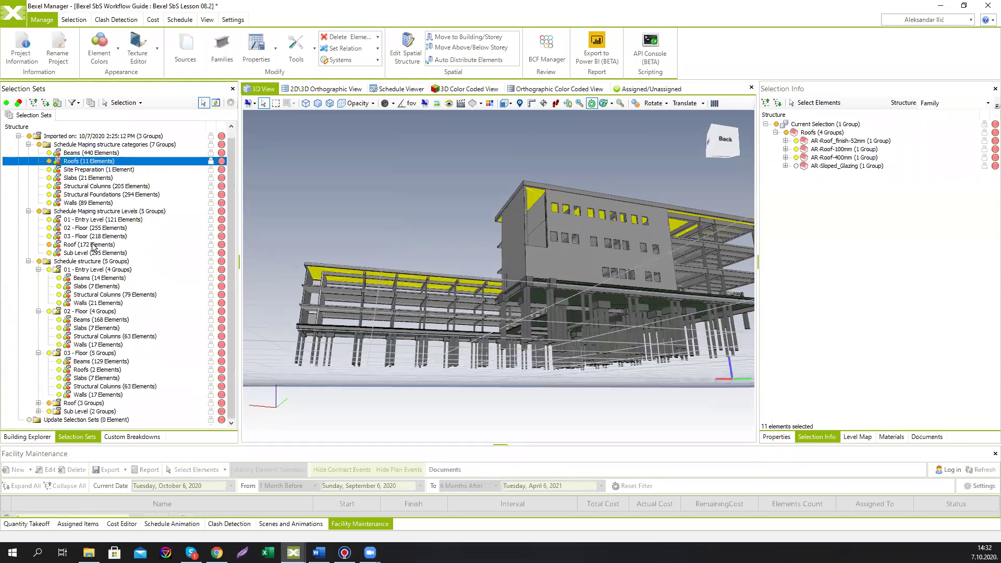
click(39, 403)
click(38, 411)
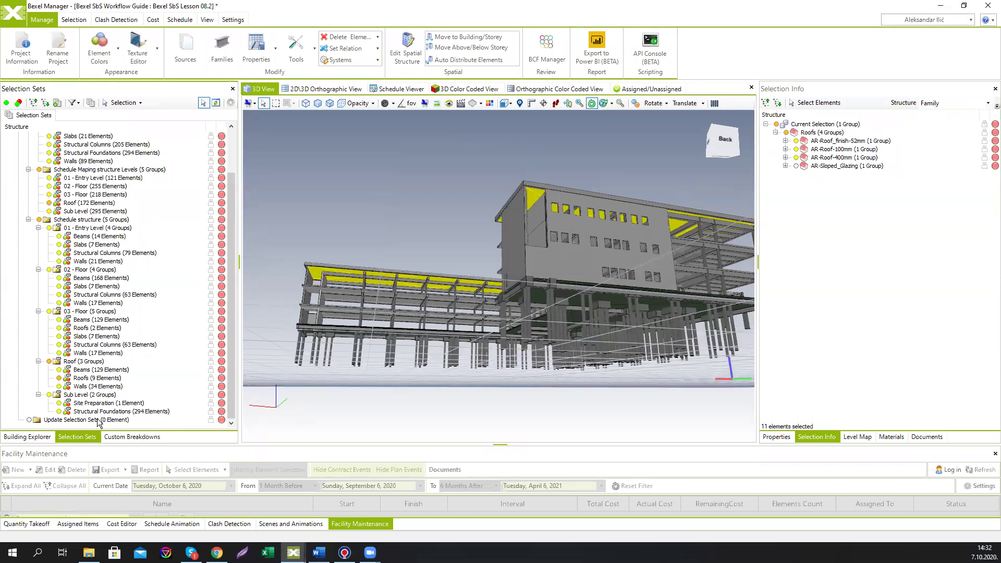
- Return to the Schedule Editor window, check the 01 - Entry Level tasks, and dock the editor below the 3D view with more height
mouse_move(293, 552)
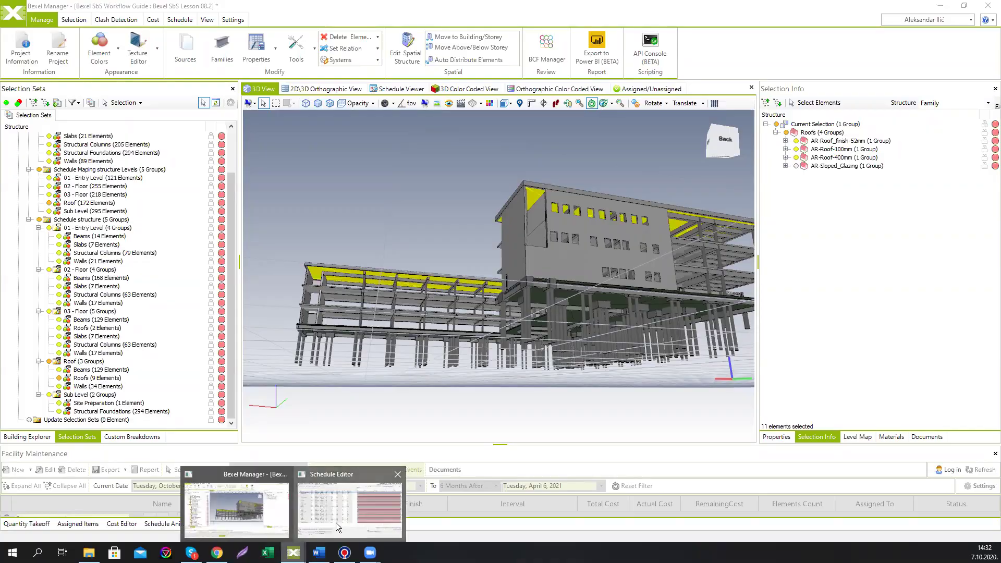
click(336, 522)
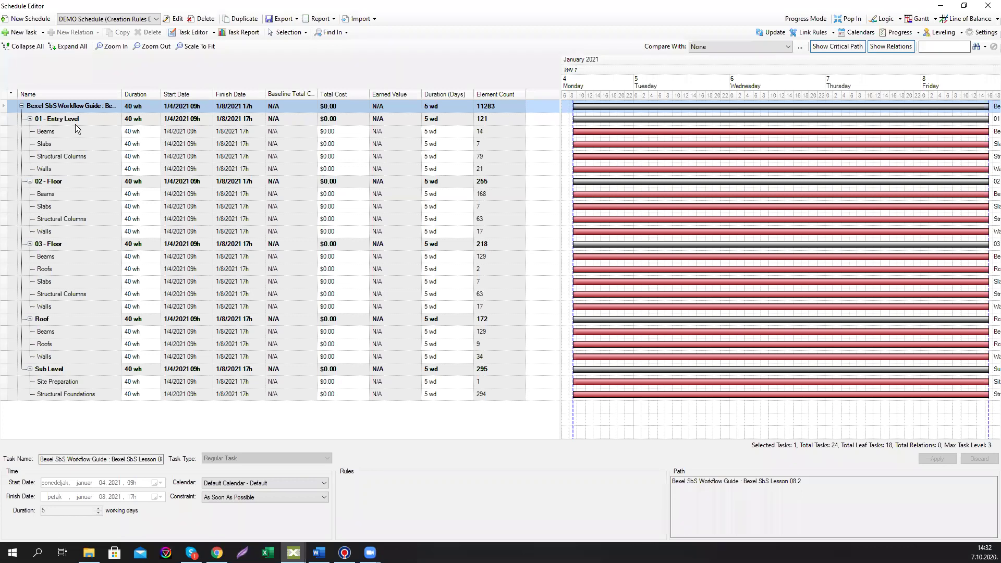
click(58, 134)
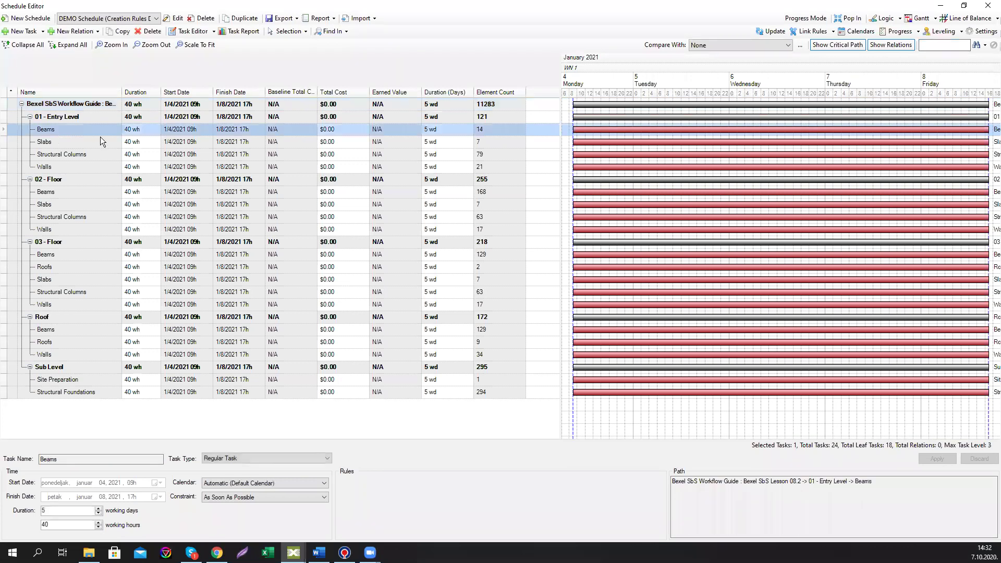
click(985, 7)
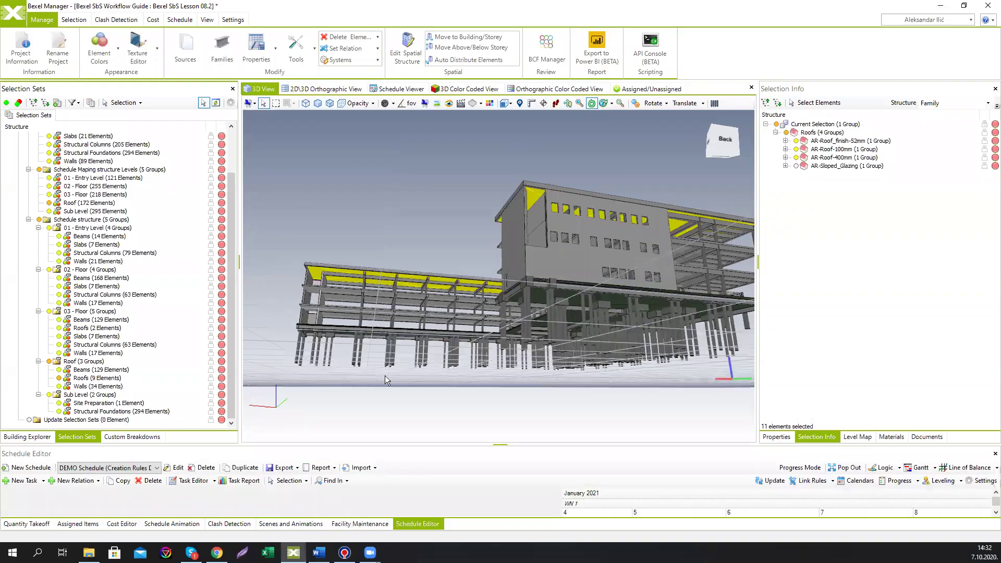
drag(354, 444, 363, 297)
- Select the model elements of the Structural Columns task under 02 - Floor and inspect them in the 3D view
scroll(66, 451, down, 2)
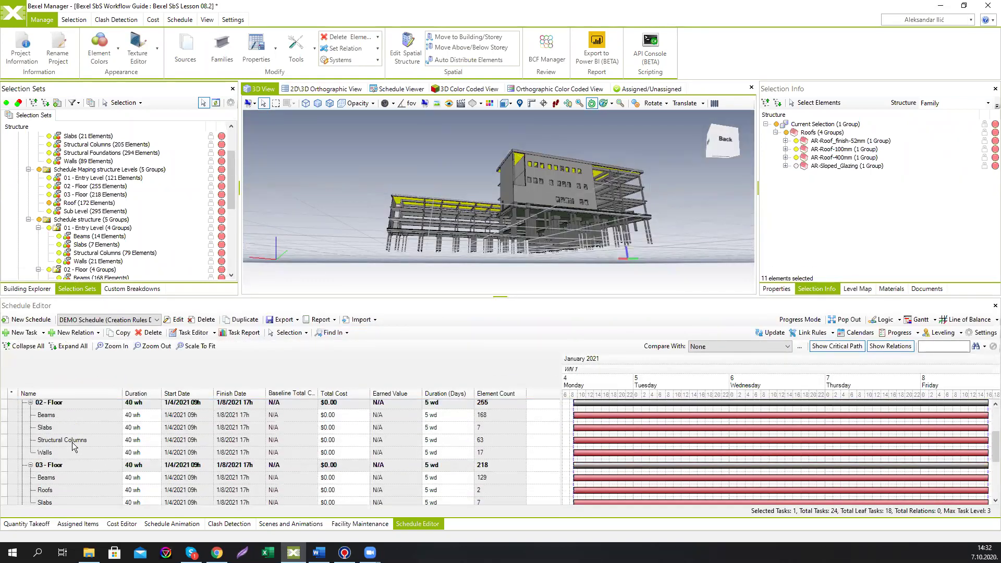
click(72, 442)
right_click(71, 441)
mouse_move(110, 450)
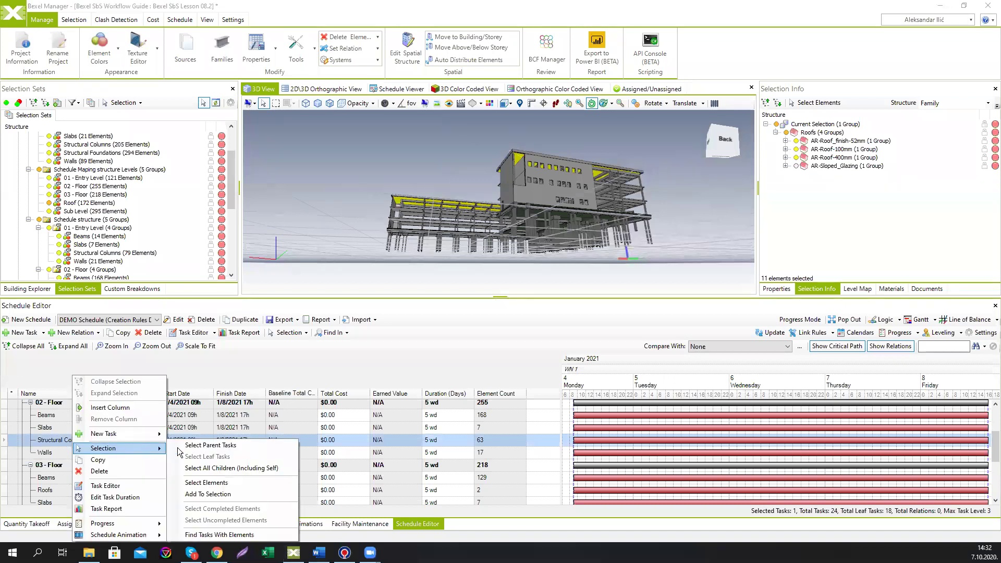
click(201, 485)
drag(542, 205, 540, 230)
- Pop the Schedule Editor out into its own window and switch the schedule to the Logic view
drag(541, 297, 541, 262)
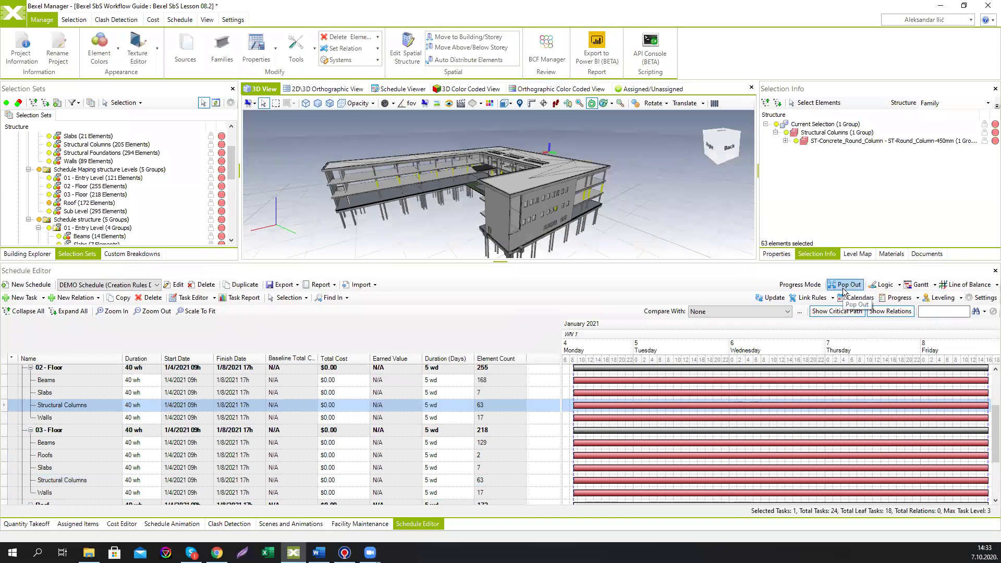
click(844, 285)
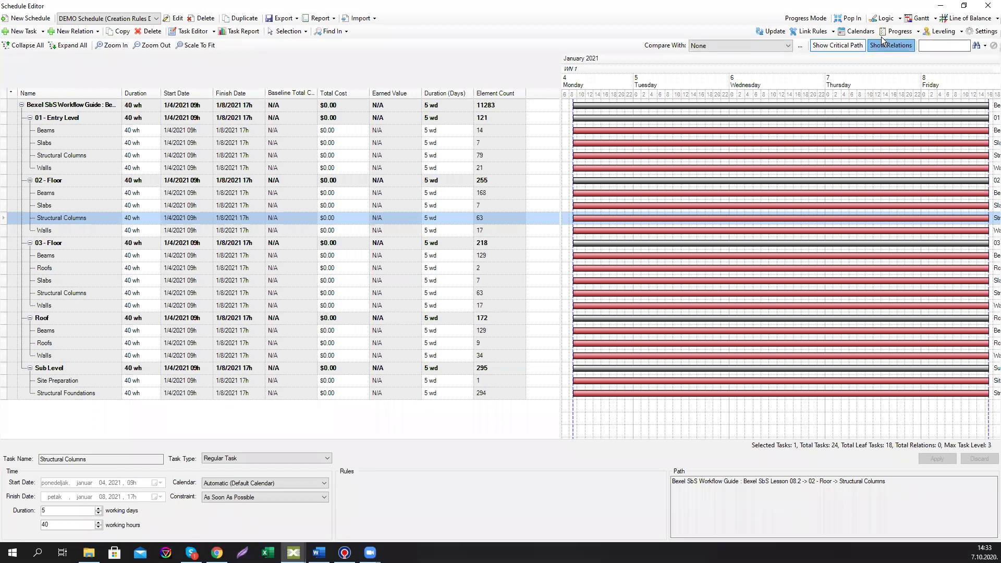
click(883, 19)
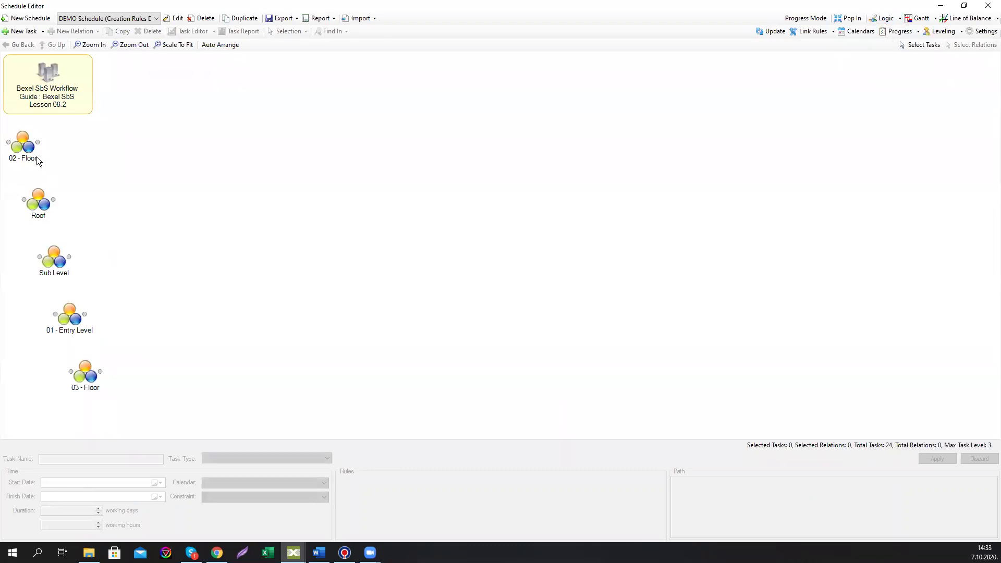
- Arrange the level tasks in one row in the order Sub Level, 01 - Entry Level, 02 - Floor, 03 - Floor, Roof
drag(26, 146, 134, 188)
drag(44, 204, 258, 202)
drag(54, 259, 33, 173)
drag(130, 186, 246, 171)
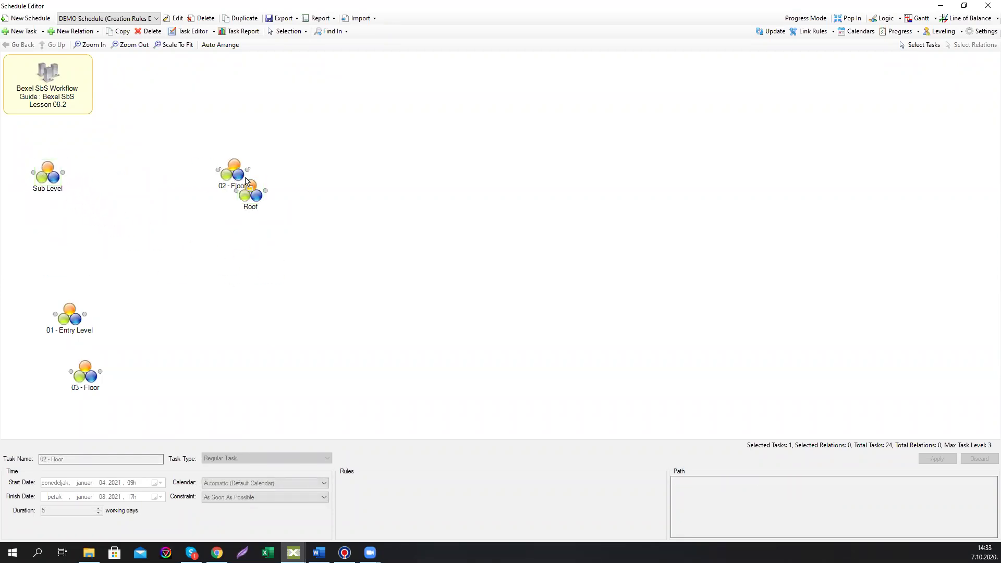
drag(70, 316, 112, 172)
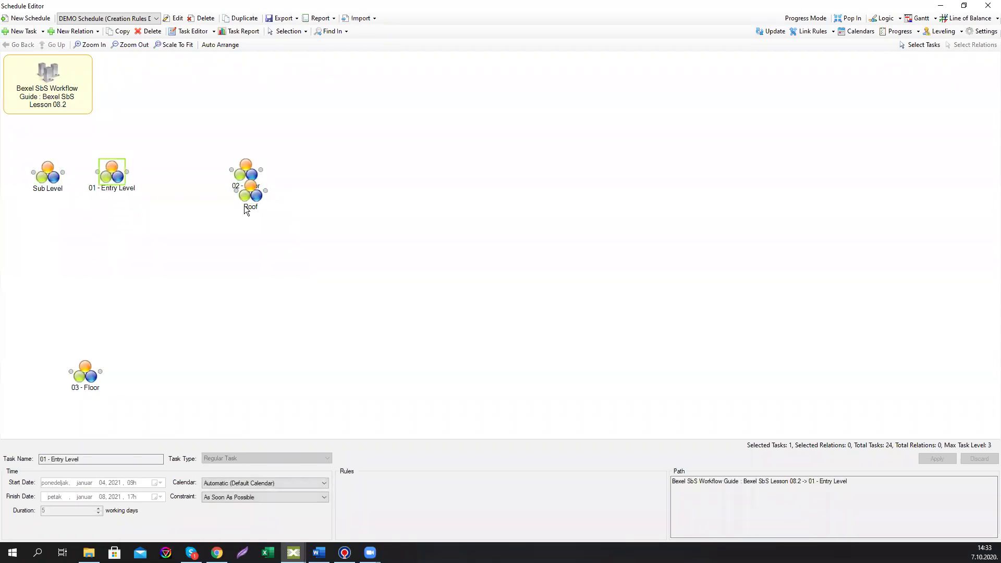
drag(281, 203, 397, 193)
drag(247, 175, 183, 176)
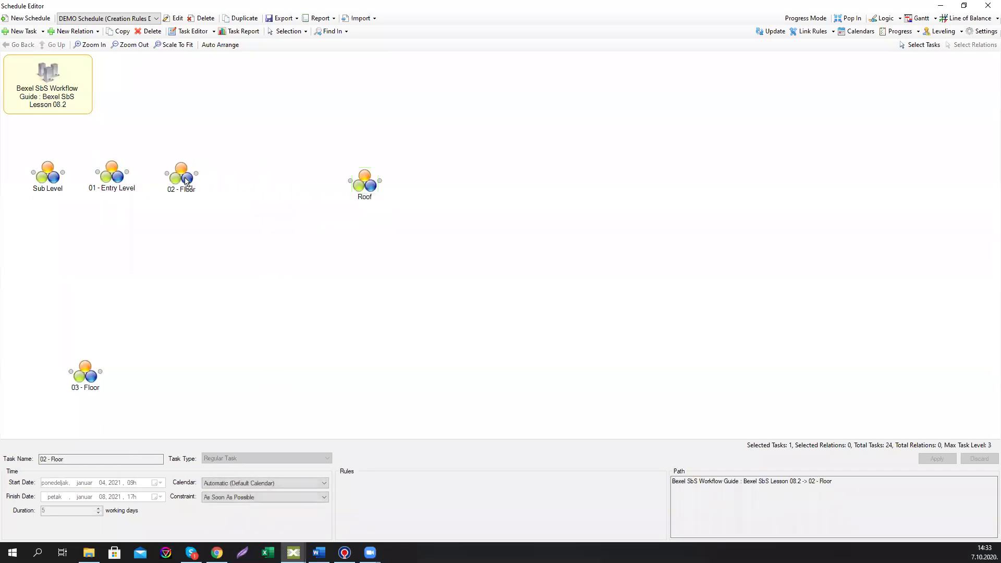
drag(85, 391, 251, 195)
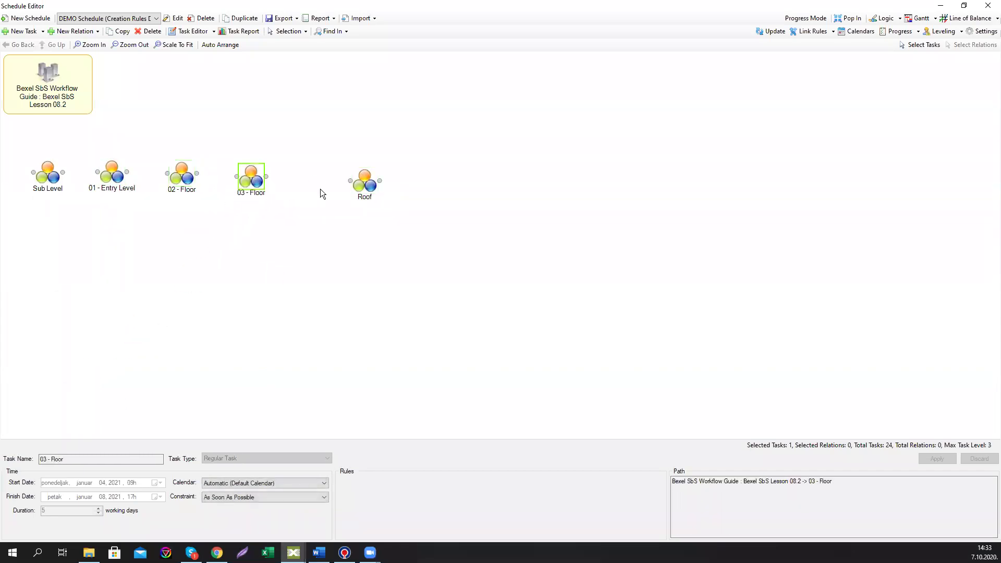
drag(347, 181, 302, 181)
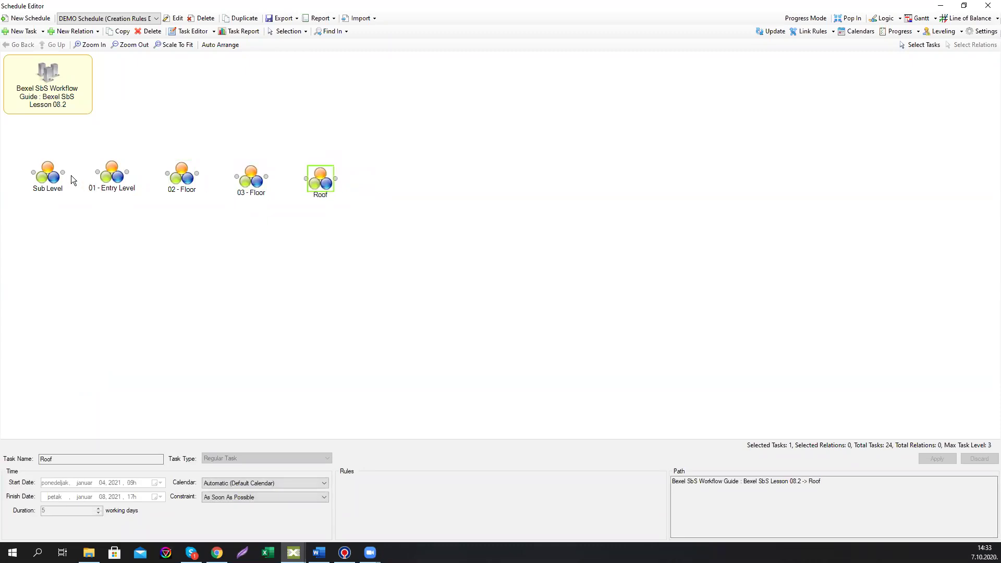
- Link the five level tasks in sequence with relations from Sub Level through the floors to Roof
drag(63, 175, 106, 178)
drag(127, 173, 306, 178)
click(325, 276)
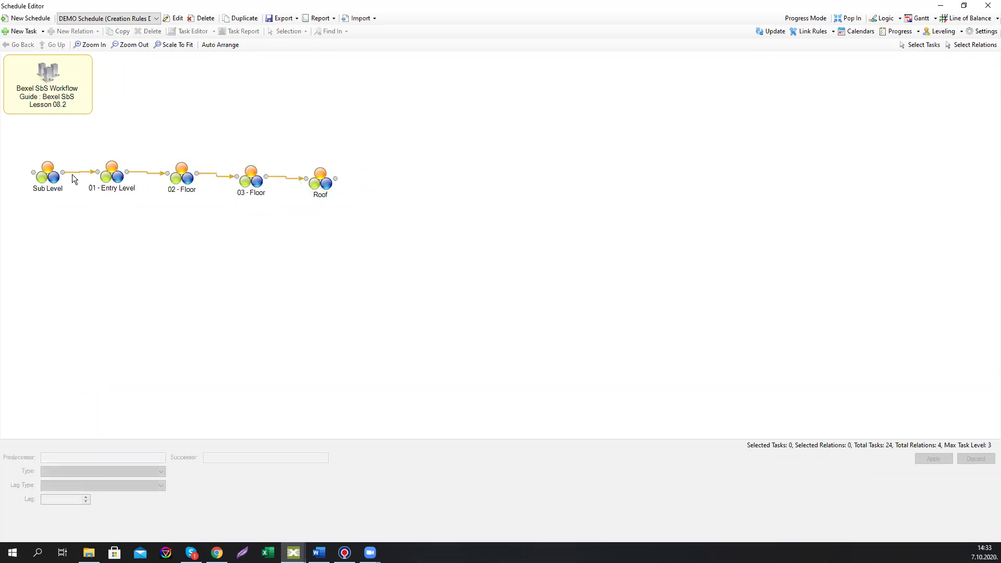
- Inside Sub Level, place Structural Foundations and Site Preparation side by side, link Foundations to Site Preparation as Finish -> Start, and return to the level overview
double_click(51, 179)
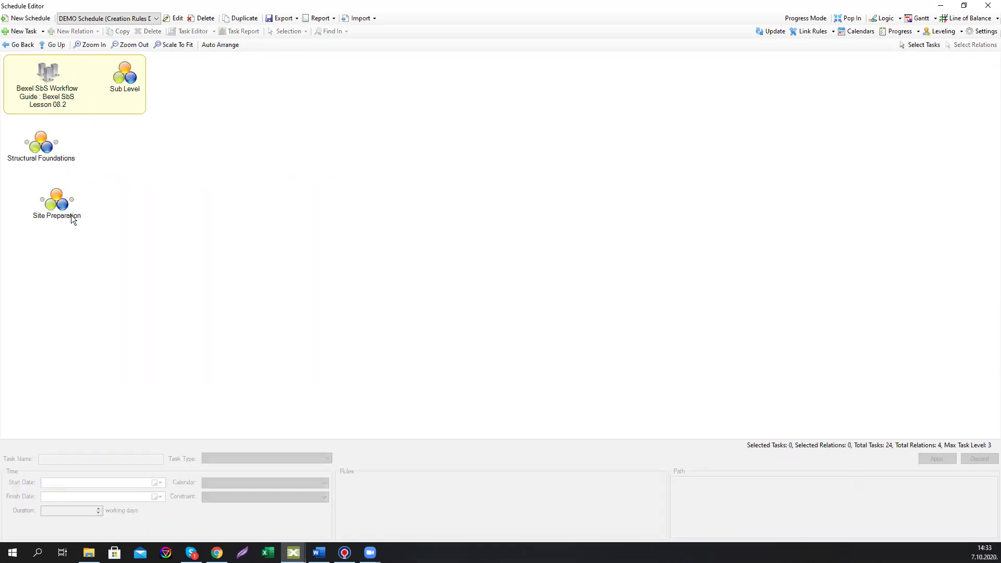
drag(29, 197, 144, 151)
drag(46, 149, 59, 154)
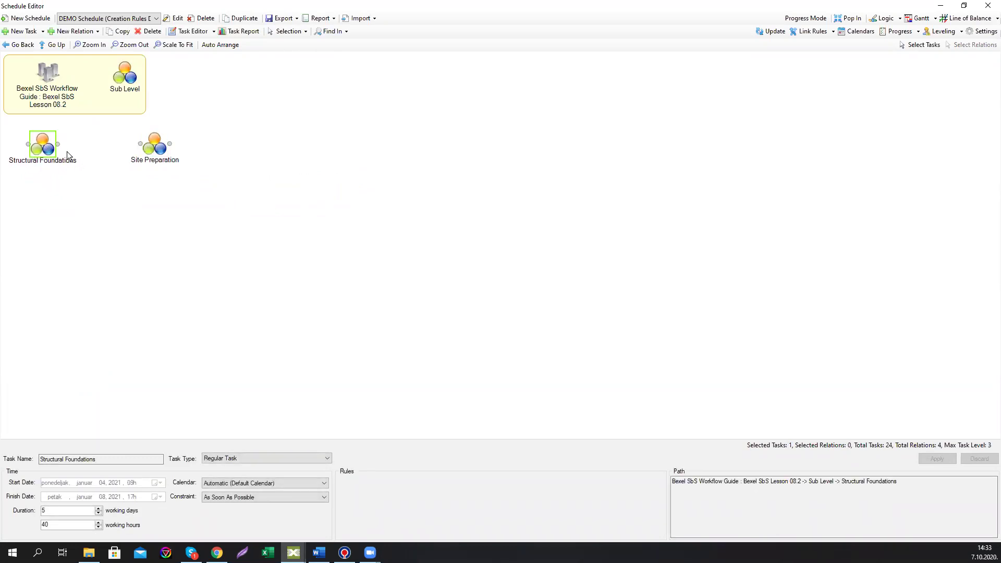
drag(58, 150, 130, 149)
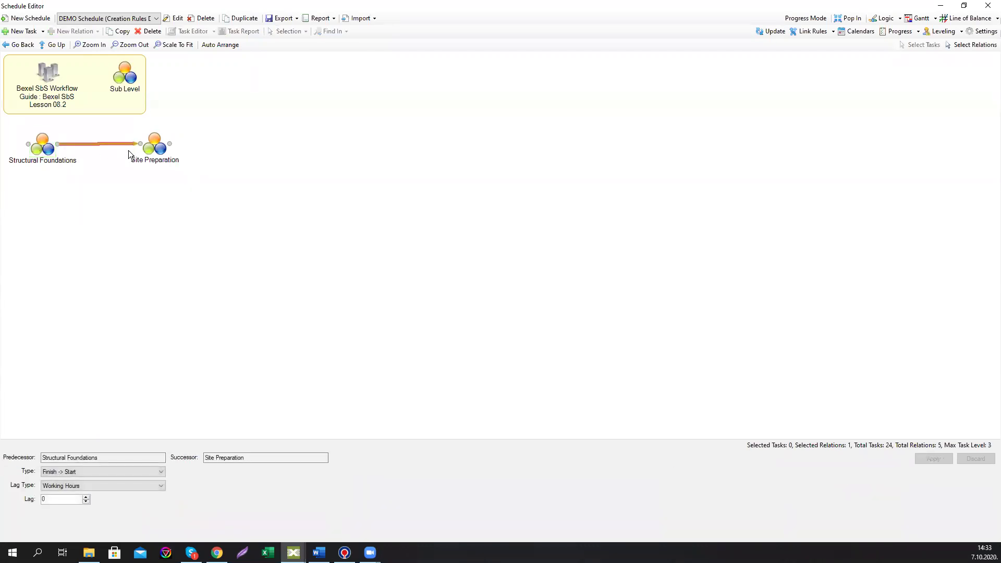
click(54, 45)
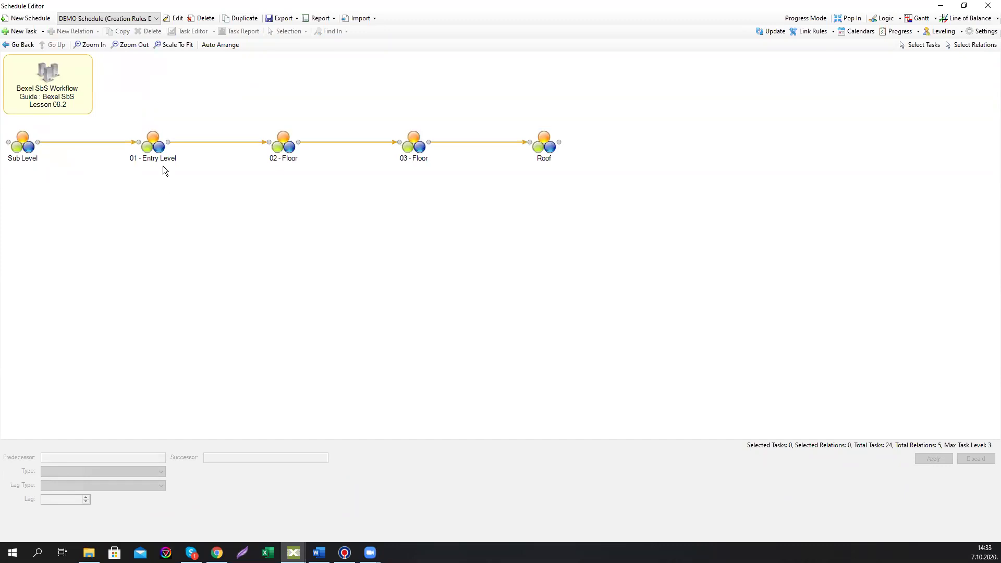
- Inside 01 - Entry Level, place Beams and Slabs side by side and link Beams to Slabs with a Finish -> Start relation
double_click(159, 149)
drag(60, 263, 92, 157)
drag(33, 204, 178, 154)
drag(102, 157, 164, 155)
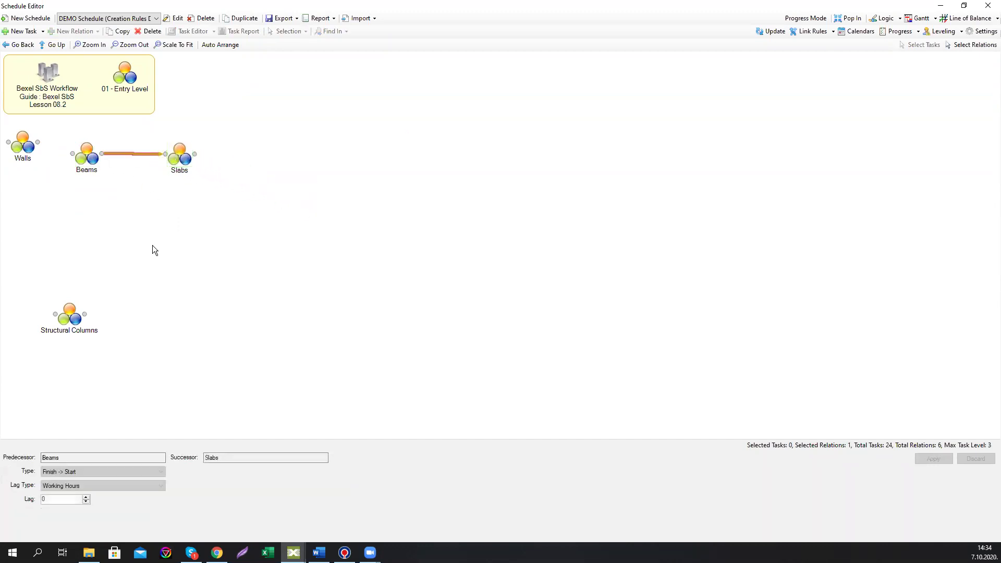
- Place Walls and Structural Columns after the Entry Level Slabs, link Slabs to both, and return to the level overview
drag(29, 153, 294, 161)
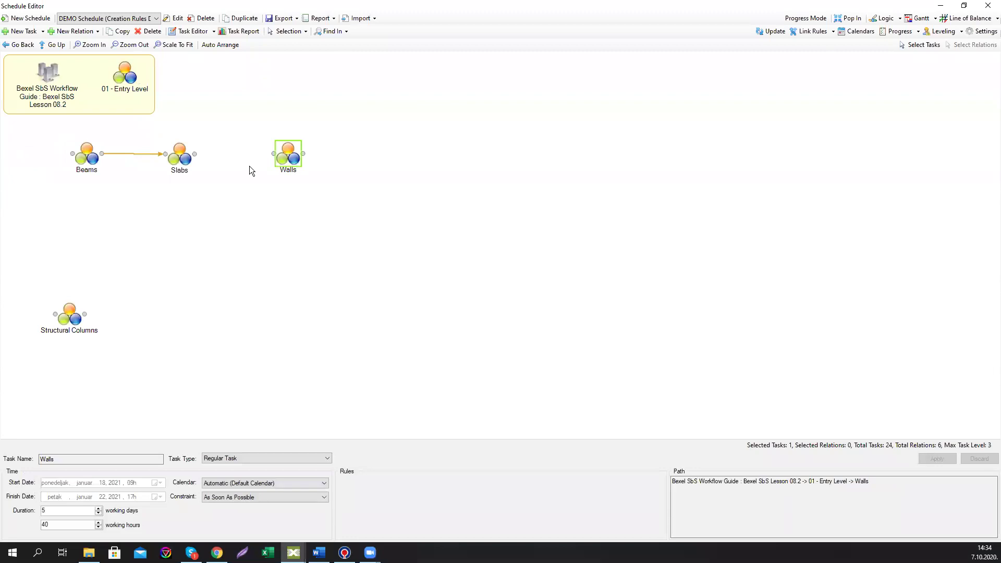
drag(195, 154, 273, 153)
mouse_move(78, 325)
mouse_down()
mouse_move(339, 236)
mouse_move(298, 216)
mouse_up()
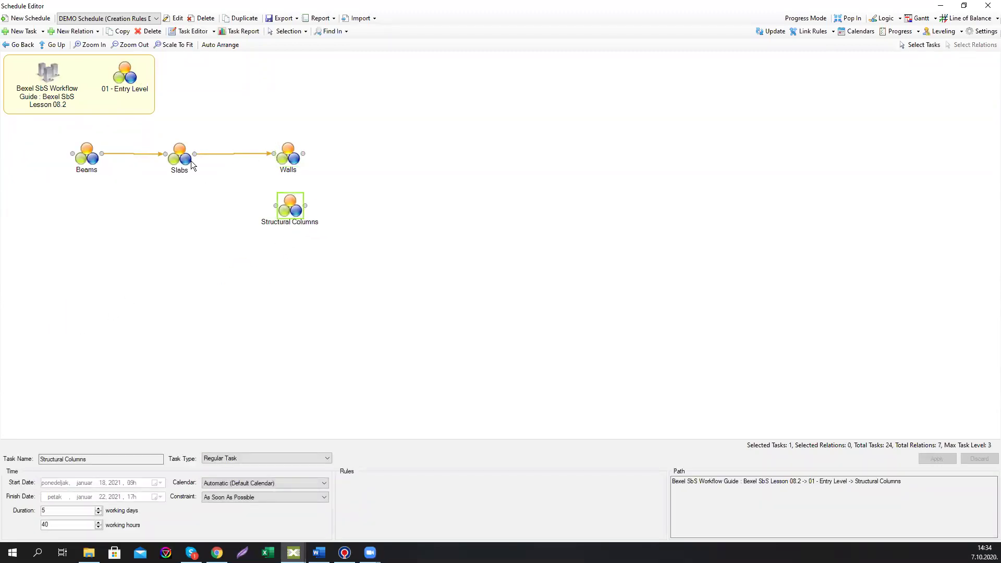
drag(195, 154, 272, 203)
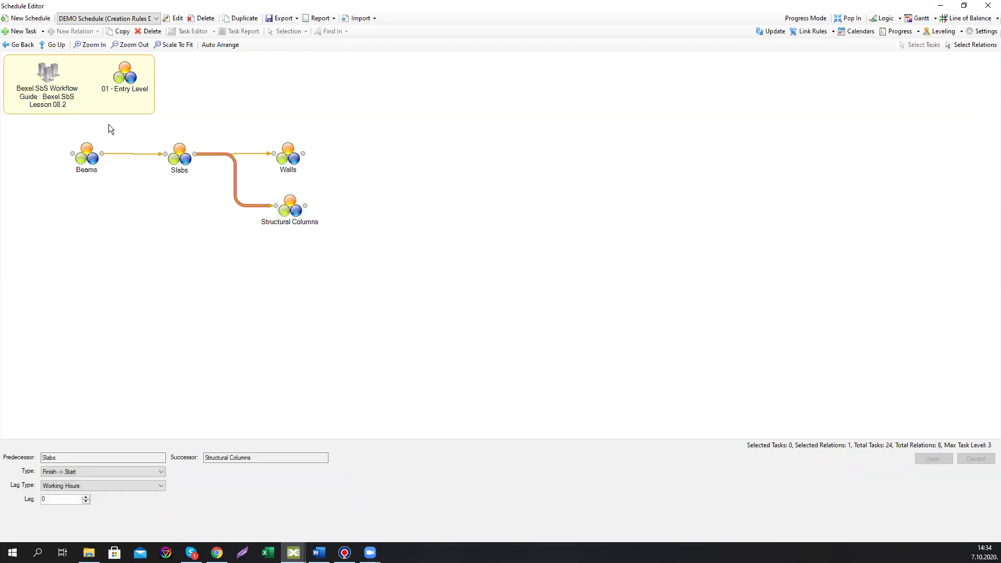
drag(182, 169, 178, 163)
click(56, 47)
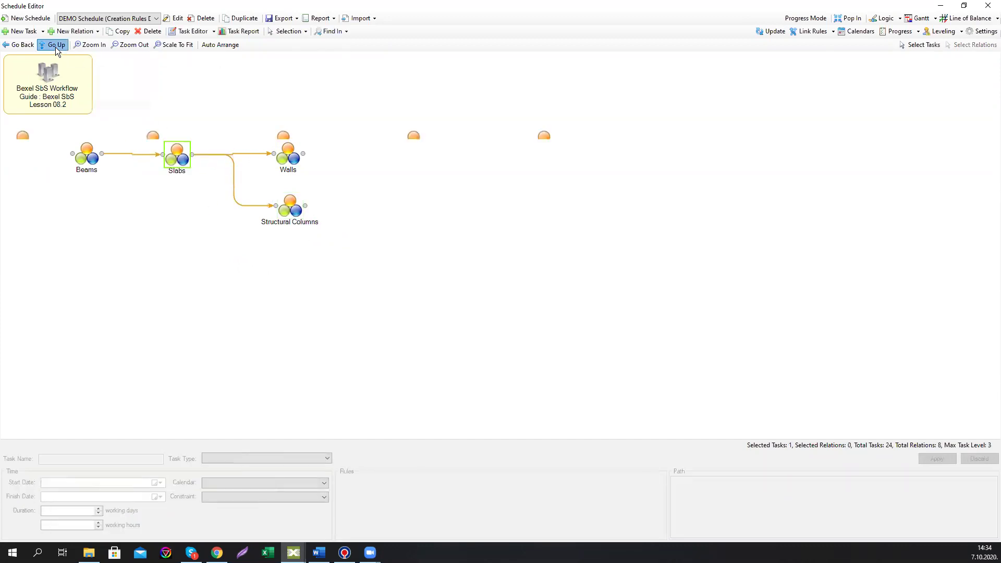
- Inside 02 - Floor, place Beams and Slabs side by side and link Beams to Slabs
double_click(288, 148)
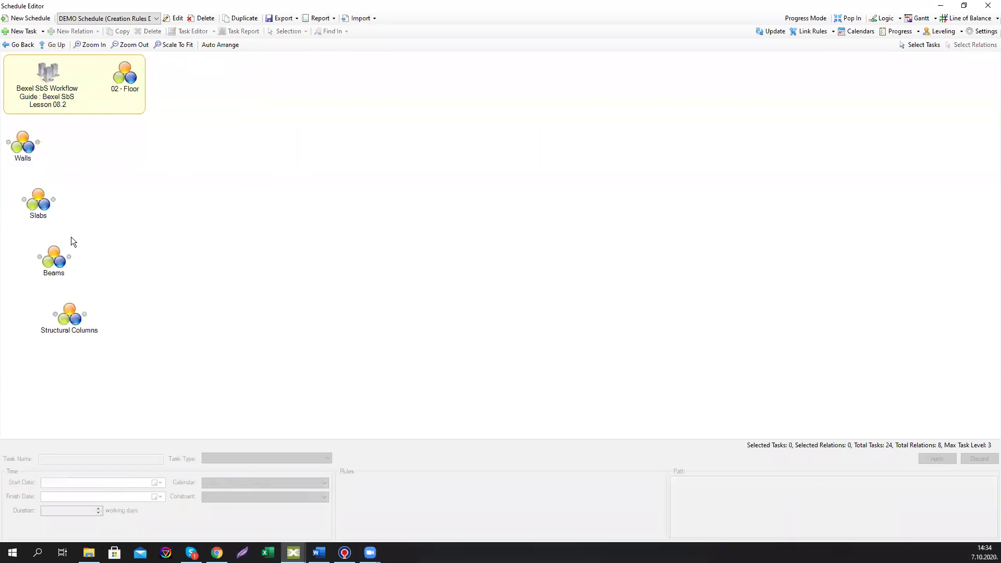
drag(60, 258, 99, 157)
drag(43, 205, 146, 162)
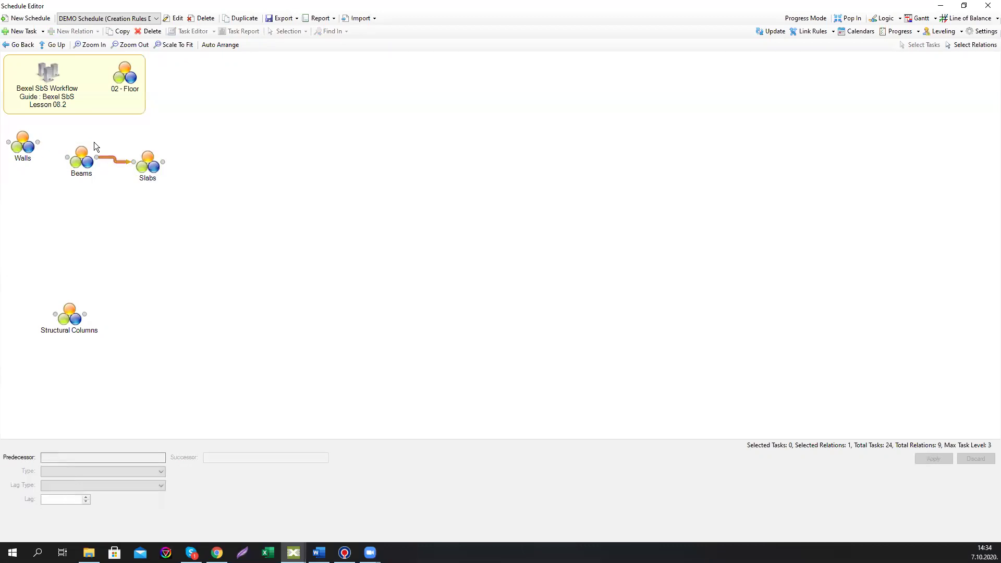
- Place Walls and Structural Columns after the 02 - Floor Slabs, link Slabs to both as Finish -> Start, and return to the level overview
drag(22, 145, 233, 161)
drag(163, 162, 221, 160)
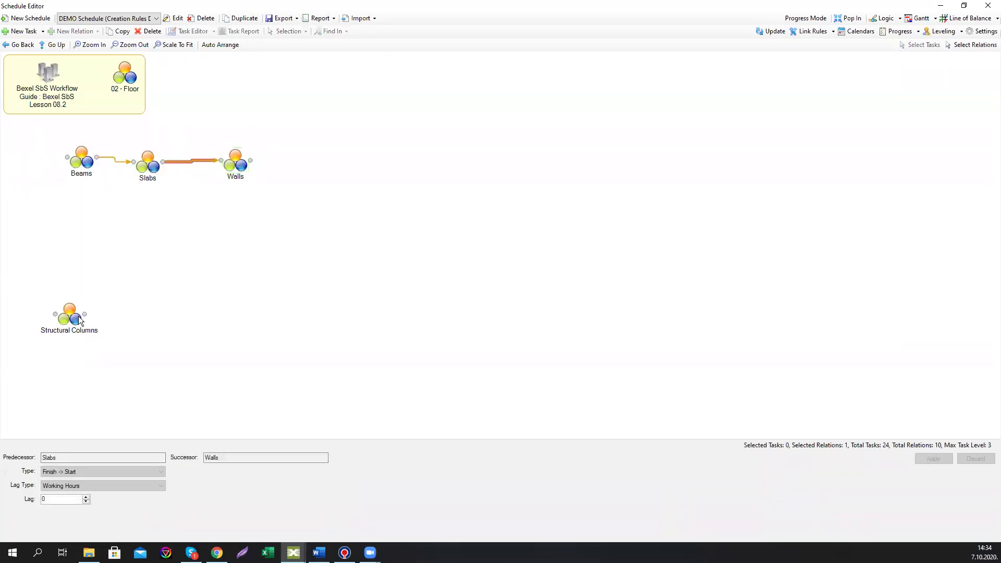
drag(72, 316, 234, 213)
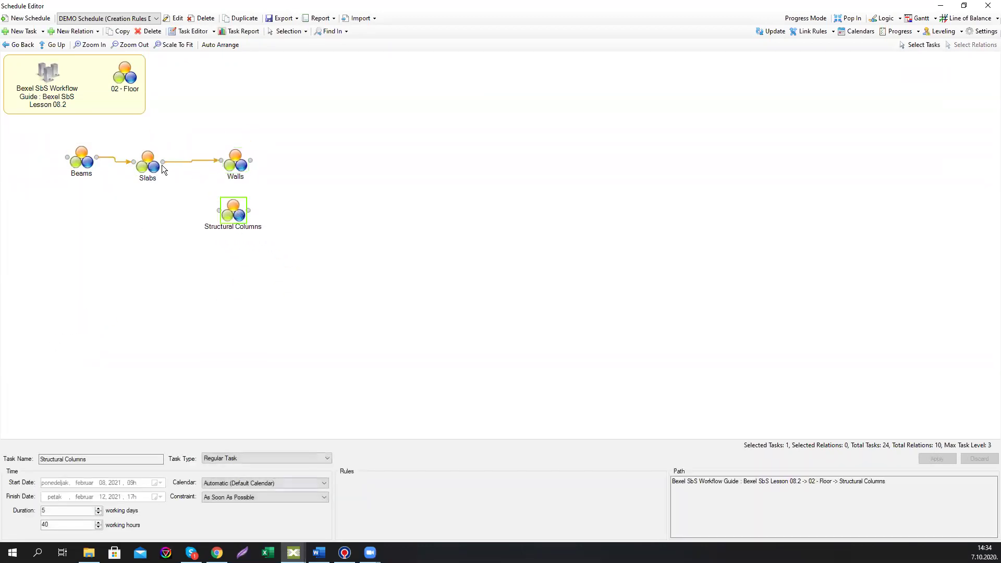
drag(163, 161, 219, 210)
click(192, 209)
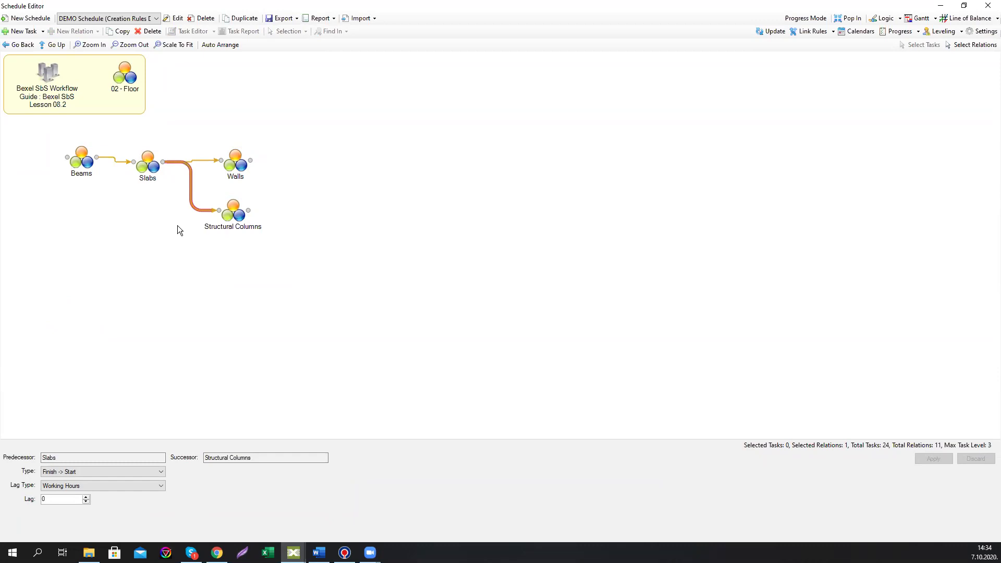
click(55, 45)
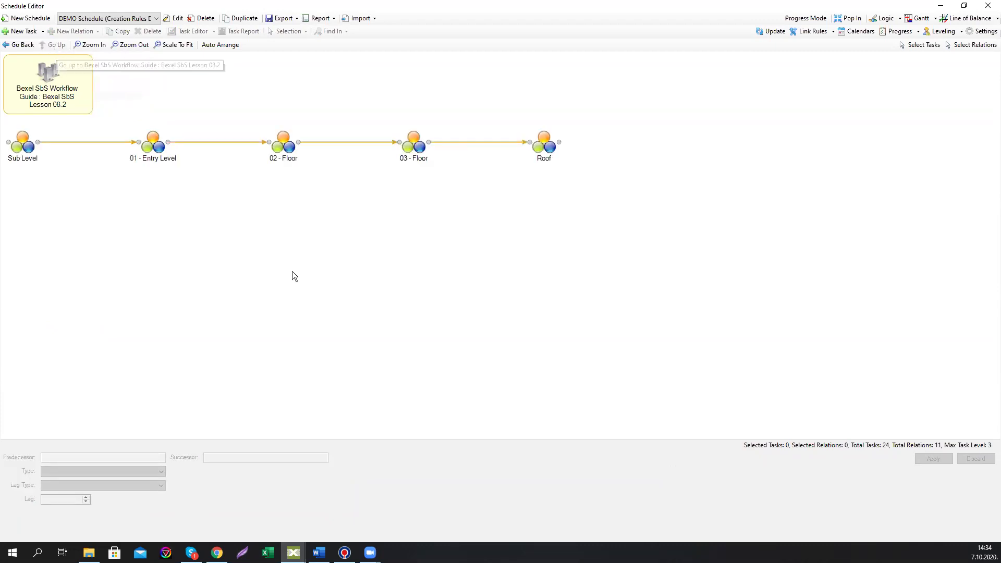
- Inside 03 - Floor, move Structural Columns aside, place Beams and Slabs side by side, and link Beams to Slabs
double_click(412, 147)
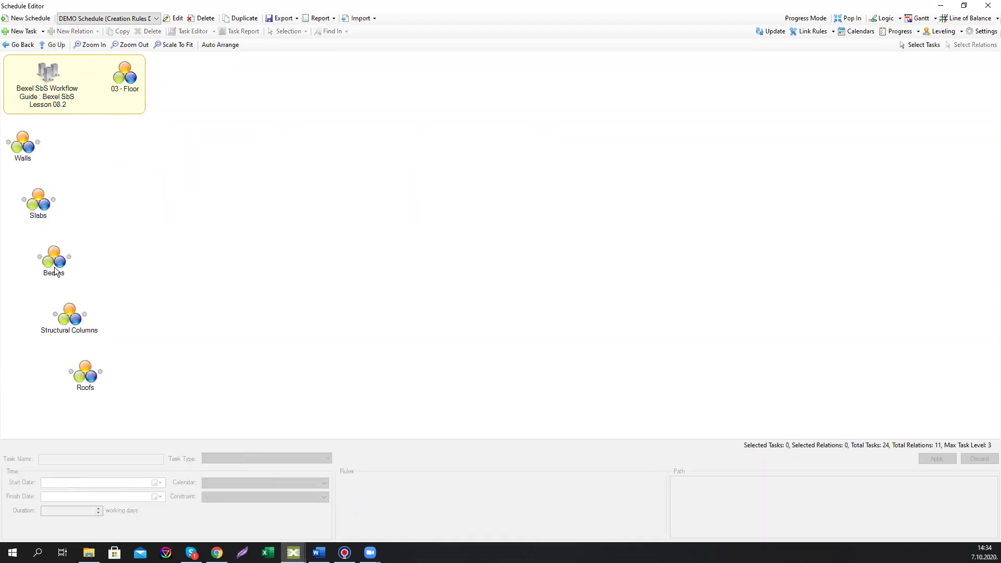
drag(54, 267, 122, 179)
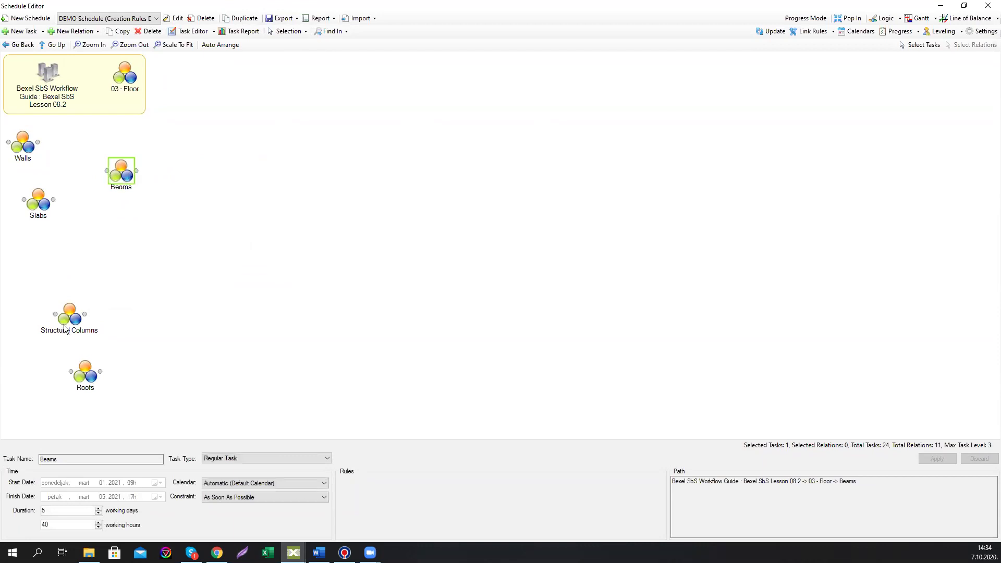
drag(65, 328, 241, 270)
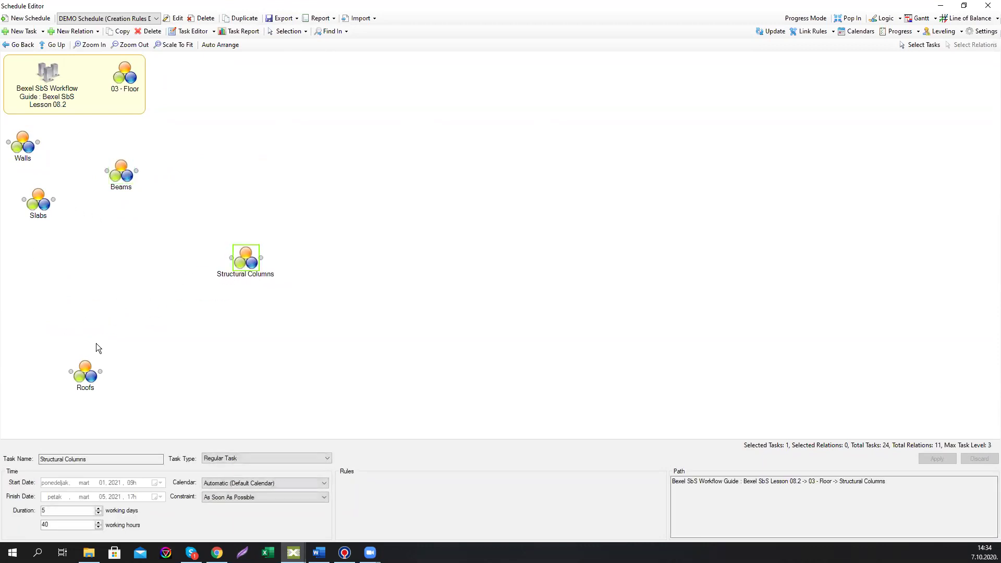
drag(121, 172, 89, 154)
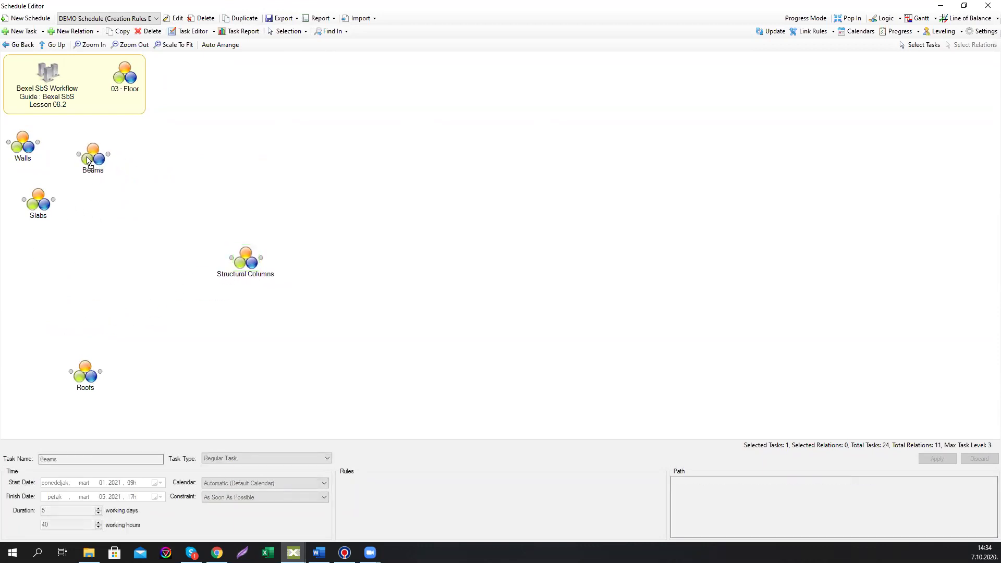
mouse_move(43, 217)
mouse_down()
mouse_move(138, 183)
mouse_move(143, 172)
mouse_move(117, 156)
mouse_move(125, 155)
mouse_up()
- Place Structural Columns, Roofs and Walls after the 03 - Floor Slabs and link Slabs to Structural Columns and Roofs
drag(242, 262, 224, 164)
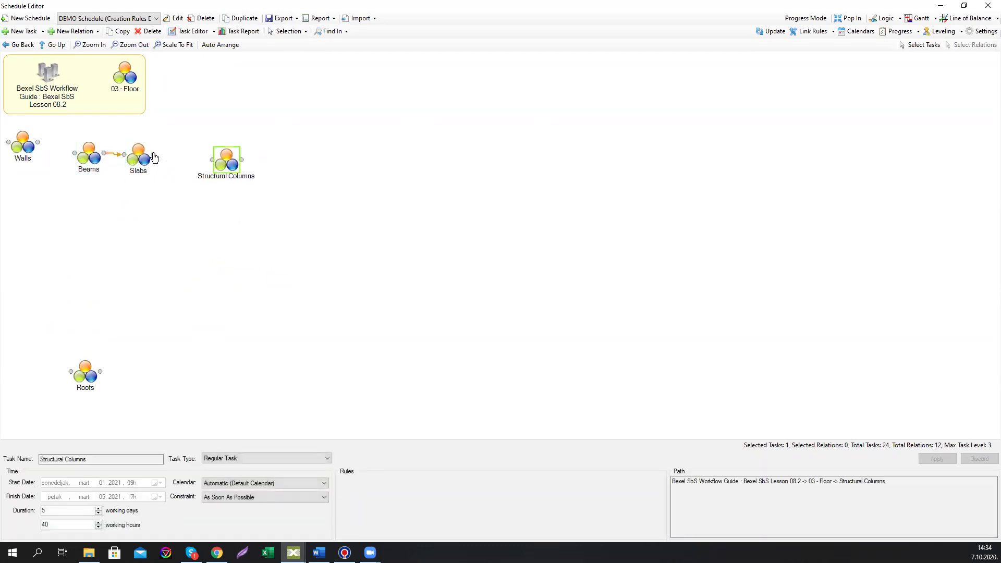
drag(153, 155, 212, 159)
drag(84, 383, 184, 234)
drag(153, 155, 171, 234)
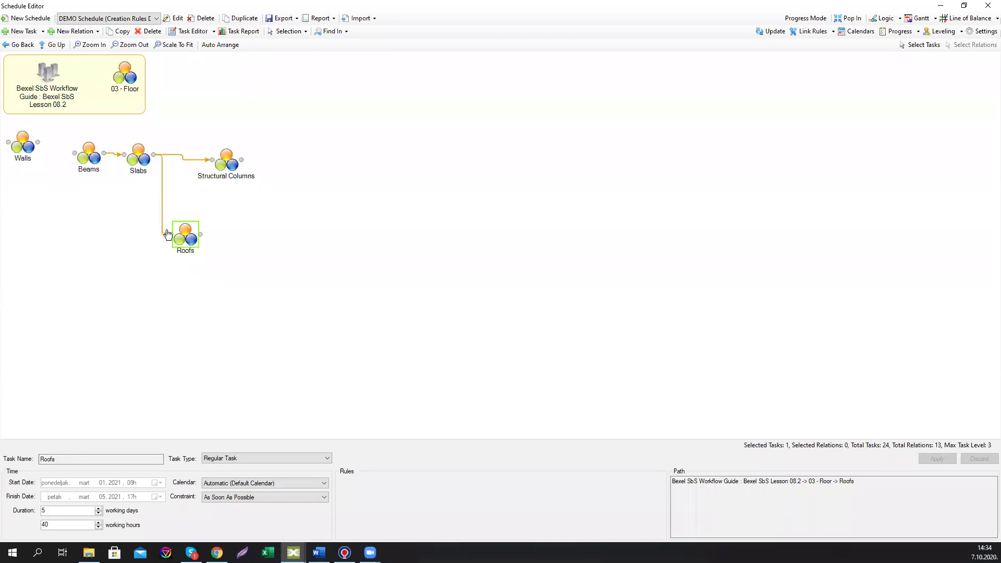
drag(23, 145, 257, 204)
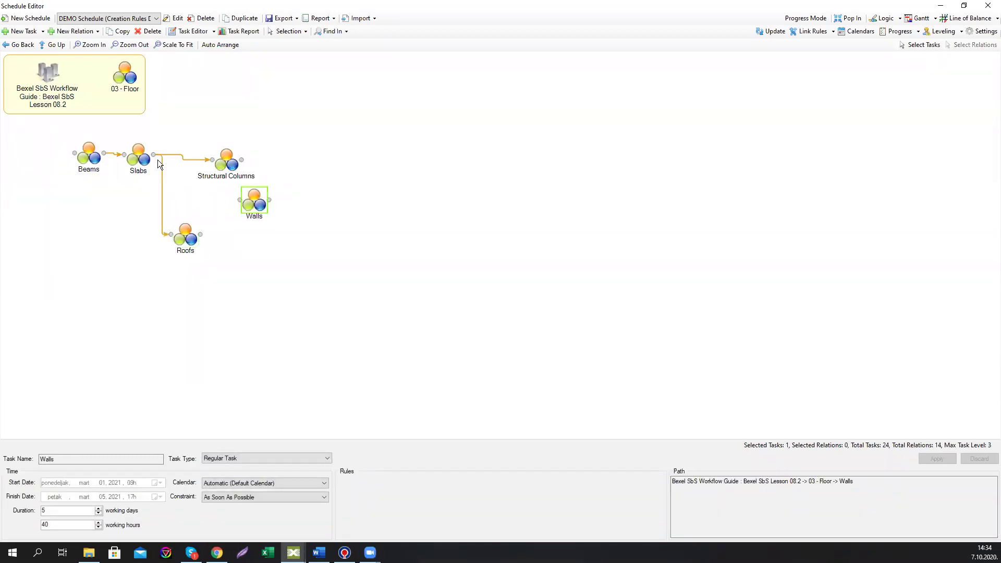
- Link Slabs to Walls as its successor inside the 03 - Floor task, then check that floor's relations and return to the level overview
drag(155, 160, 240, 201)
click(50, 45)
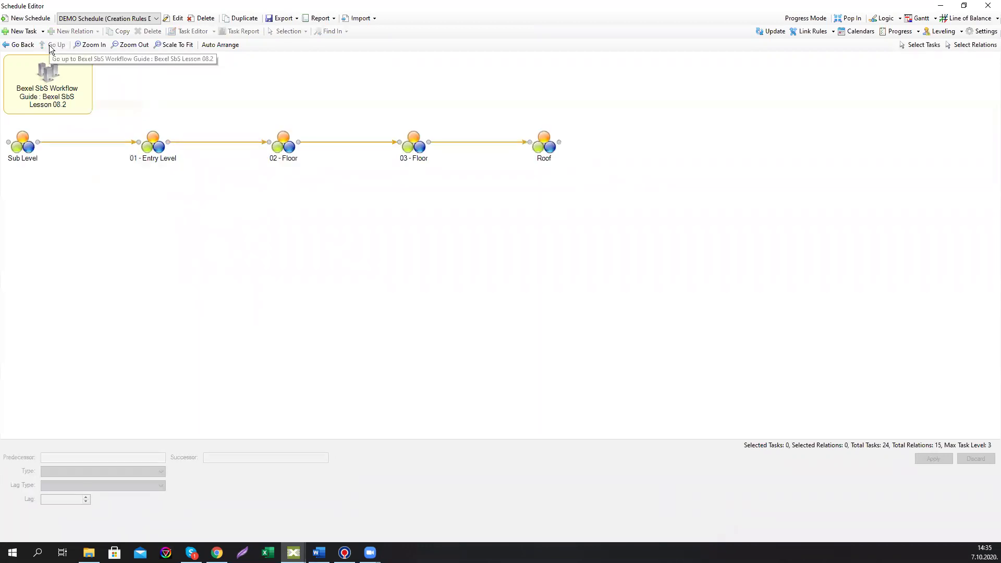
double_click(421, 156)
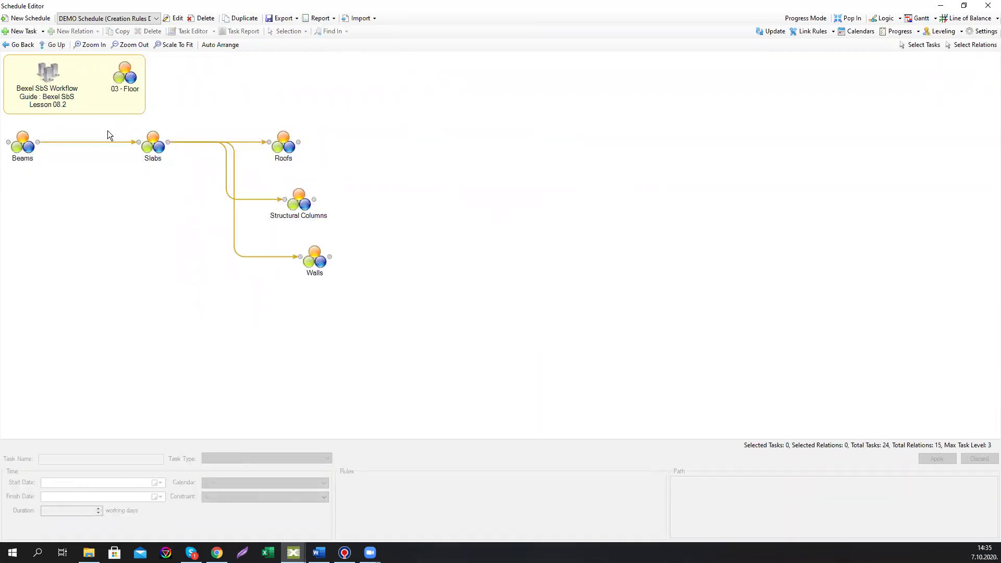
click(50, 45)
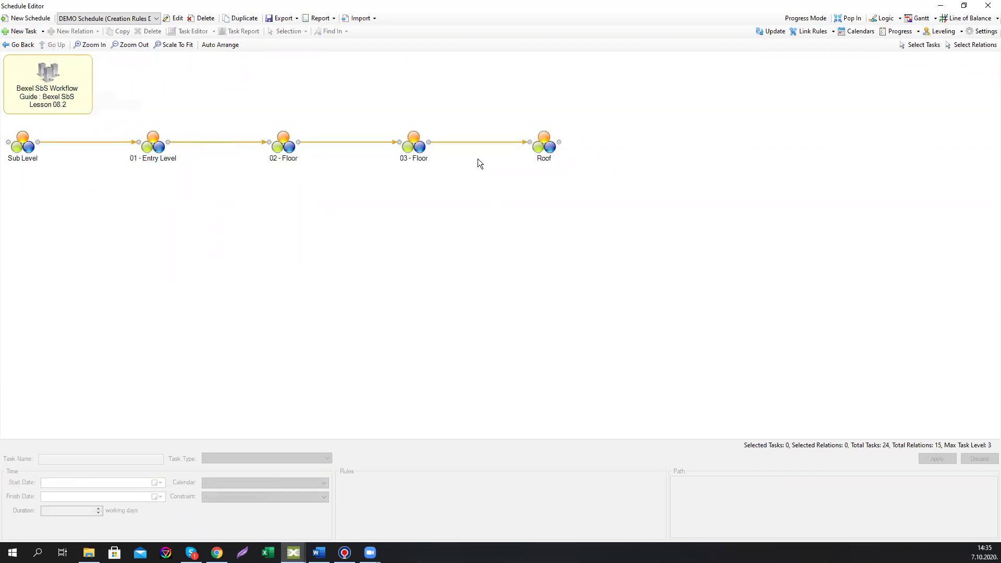
- Arrange the Roof level's tasks in a row and link them in sequence Beams, Roofs, Walls, returning to the level overview
double_click(538, 147)
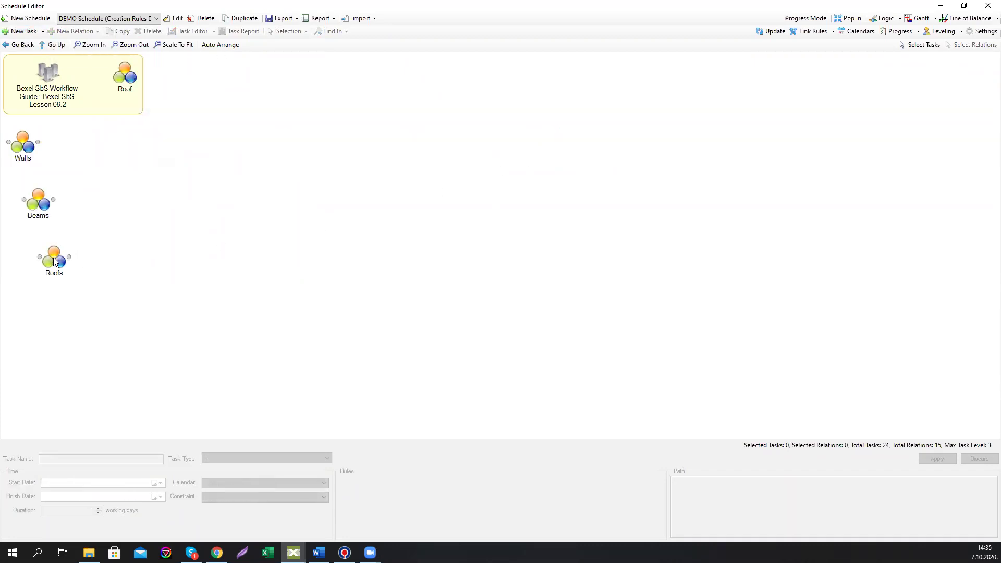
drag(25, 149, 87, 154)
drag(37, 203, 239, 179)
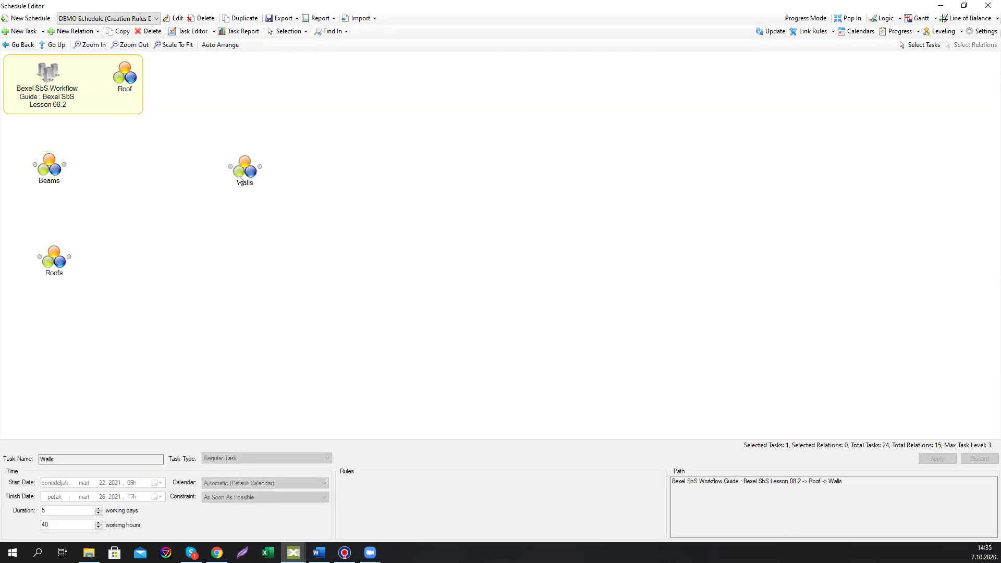
drag(54, 258, 131, 168)
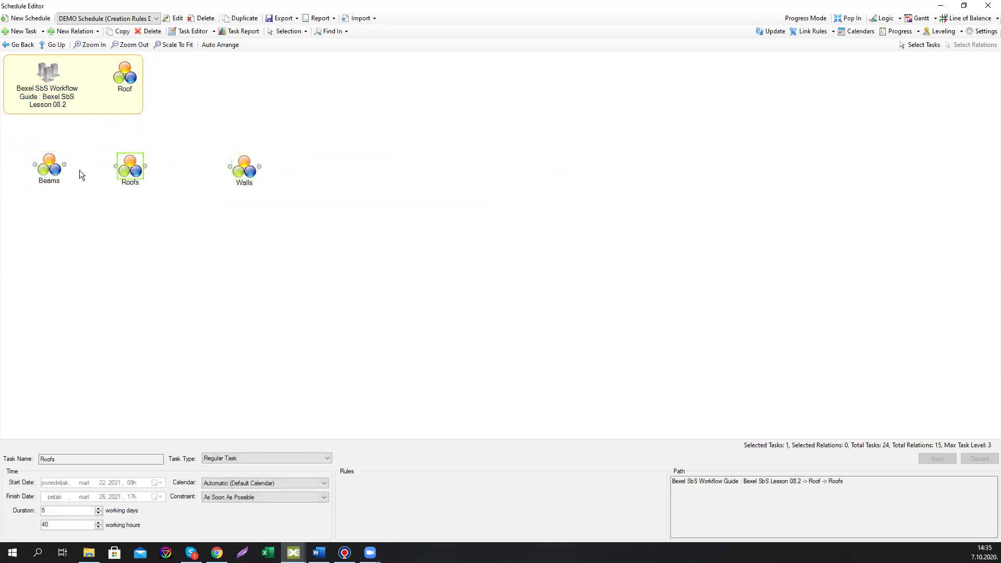
drag(65, 164, 231, 170)
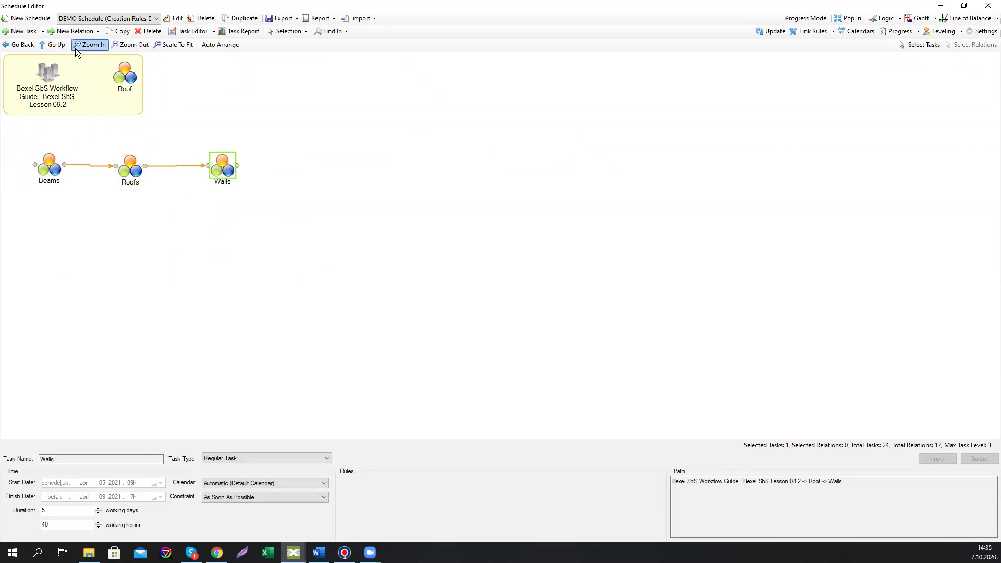
click(56, 45)
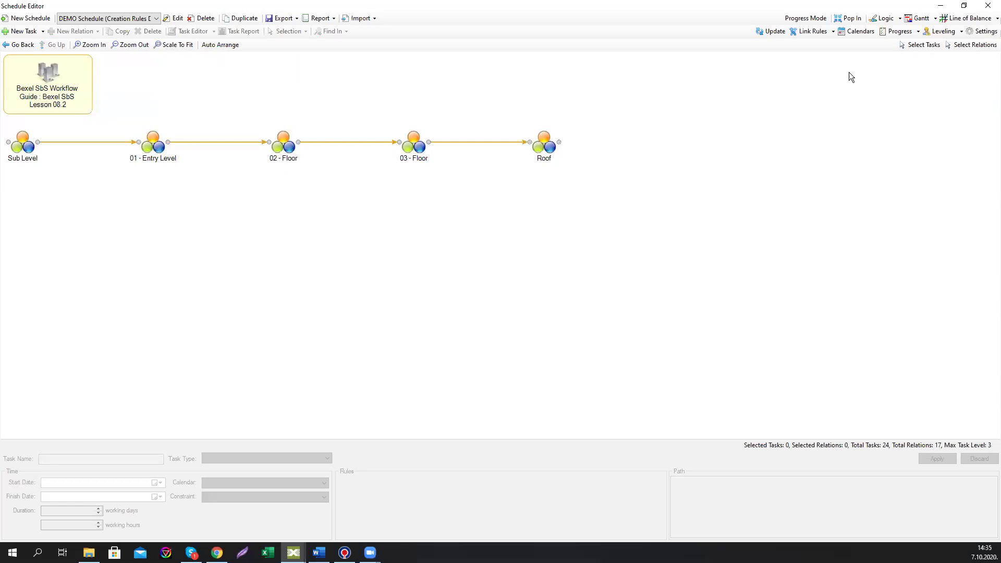
- Show the schedule as a Gantt chart and fit the whole project's timeline in view
click(920, 18)
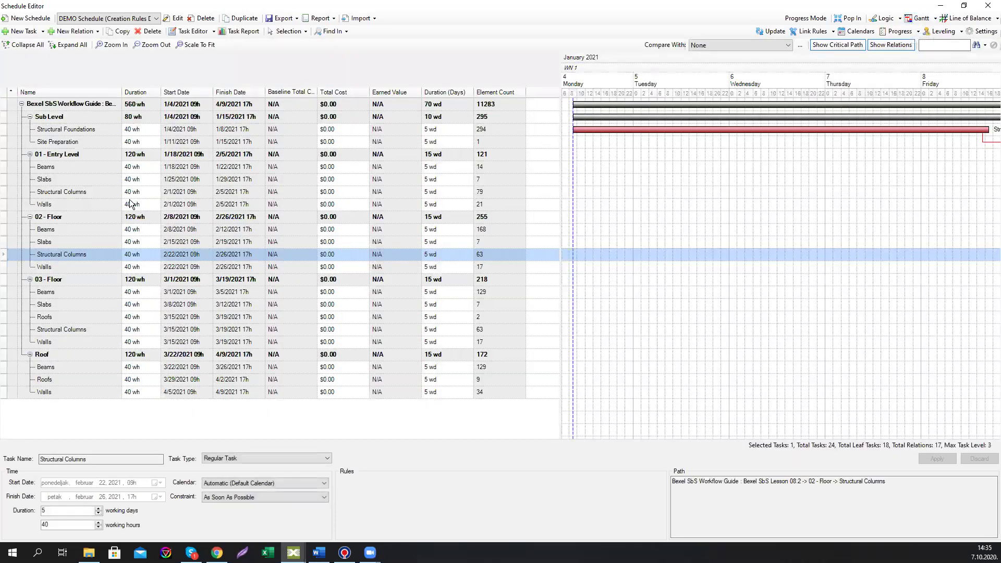
click(107, 106)
click(190, 47)
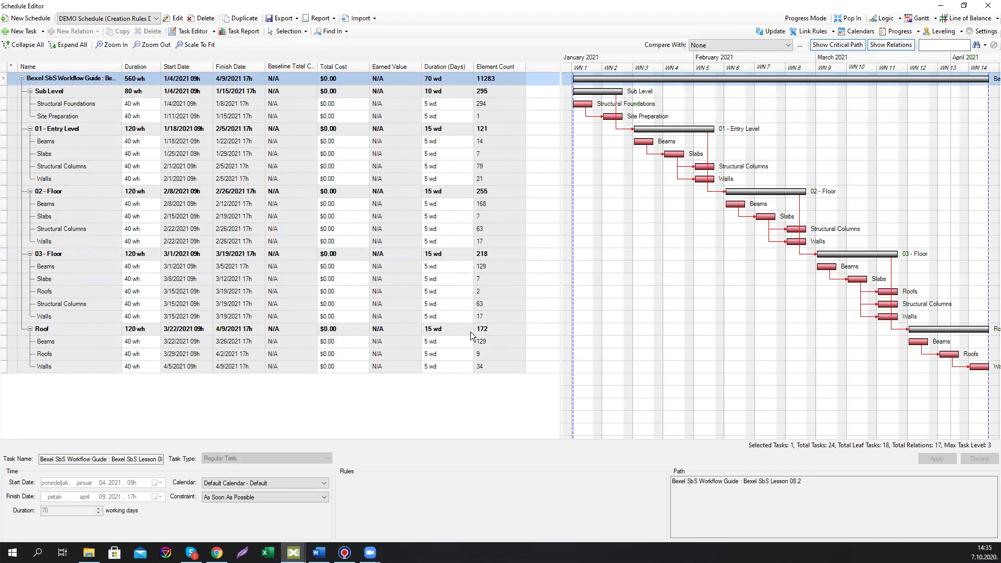
- Dock the Schedule Editor back into the main window and update the Schedule Animation
click(987, 7)
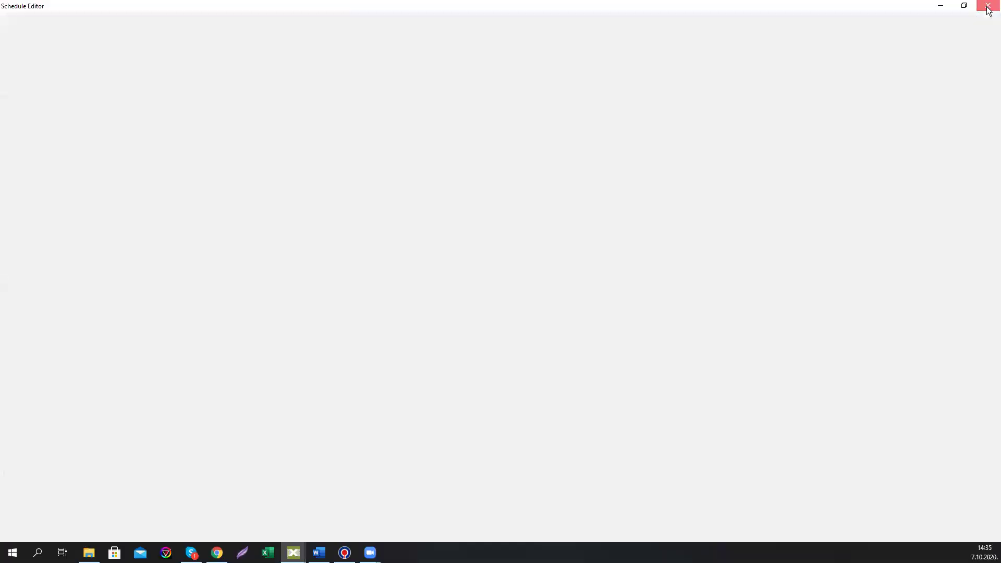
drag(575, 262, 557, 312)
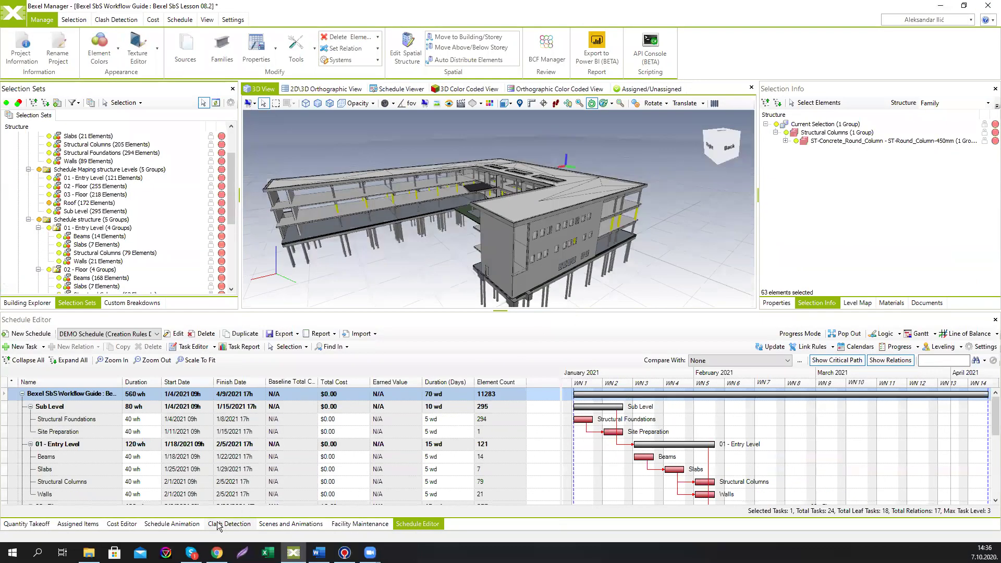
click(153, 525)
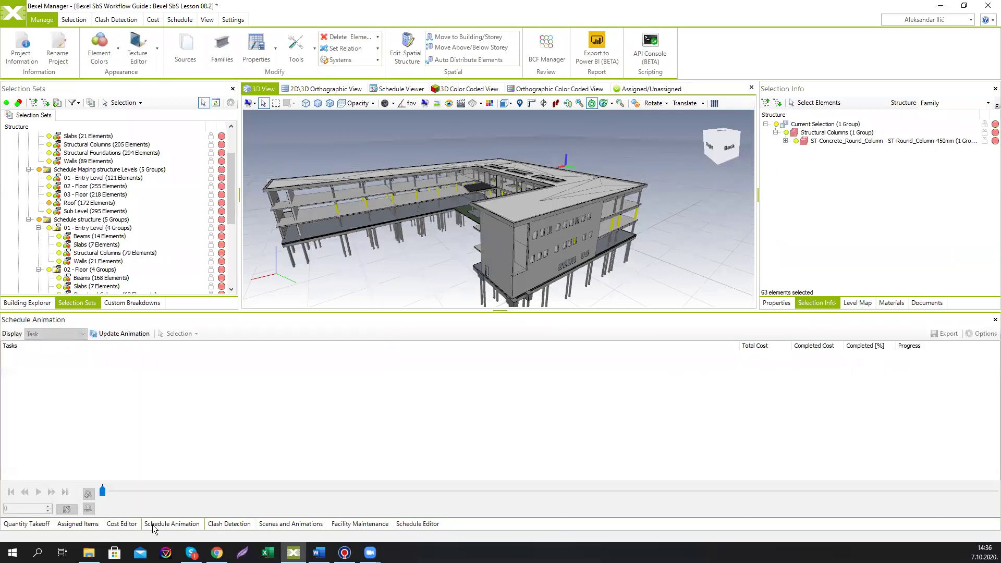
click(116, 335)
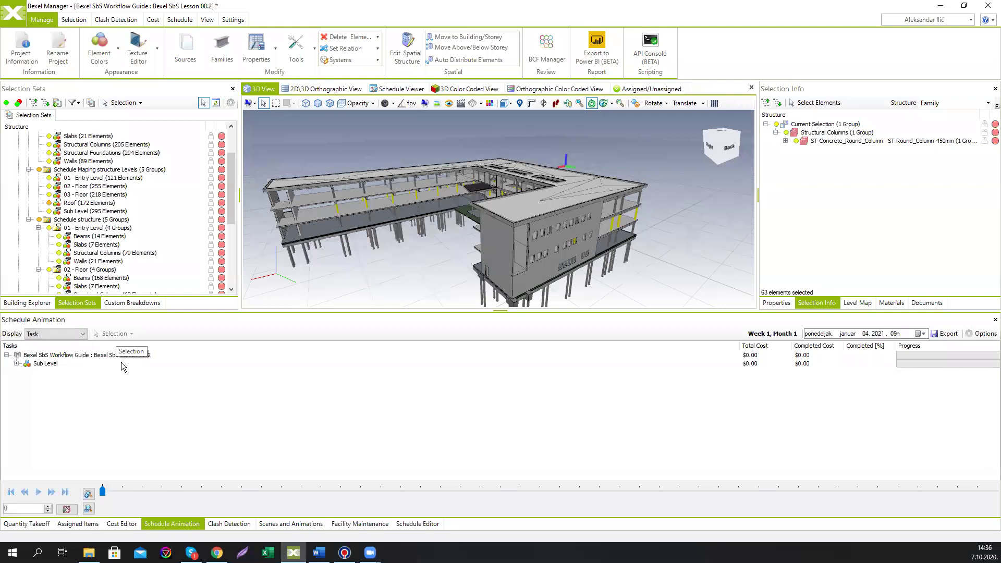
- Return to the Schedule Editor, enlarge it and check the list of available schedules
click(429, 523)
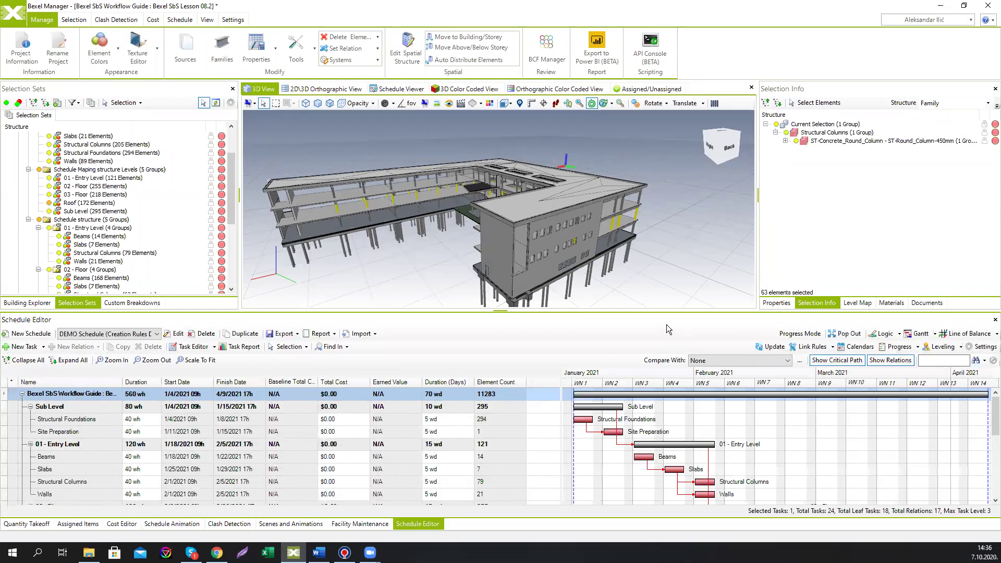
drag(659, 312, 658, 276)
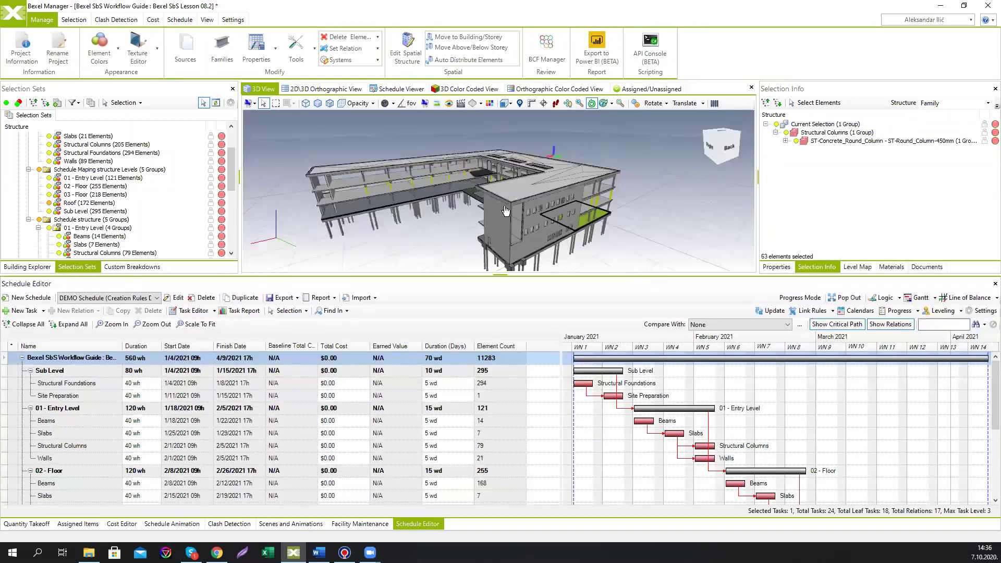
click(156, 298)
click(154, 301)
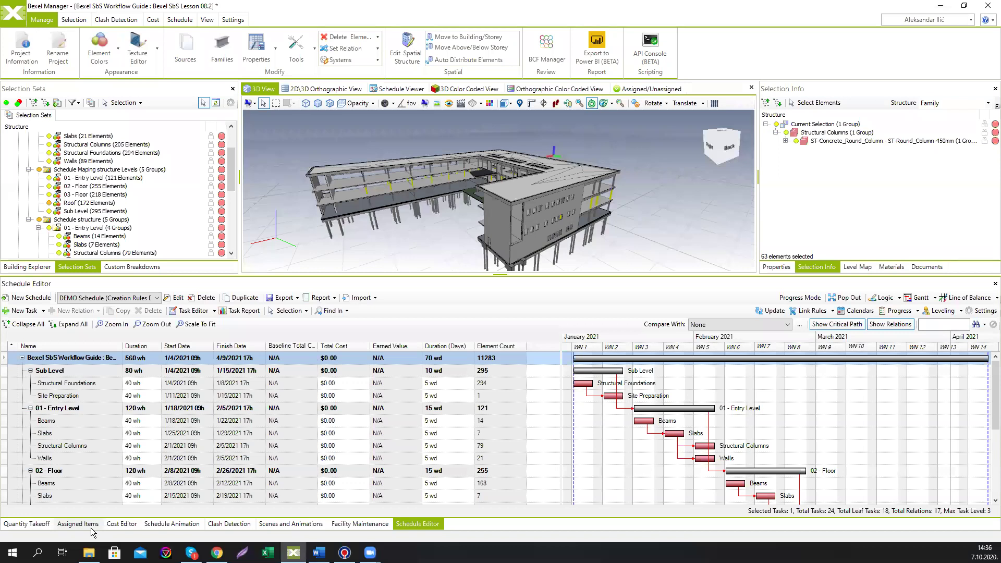
- Display the Schedule Animation together with the Schedule Viewer, and enlarge the viewer area
click(171, 523)
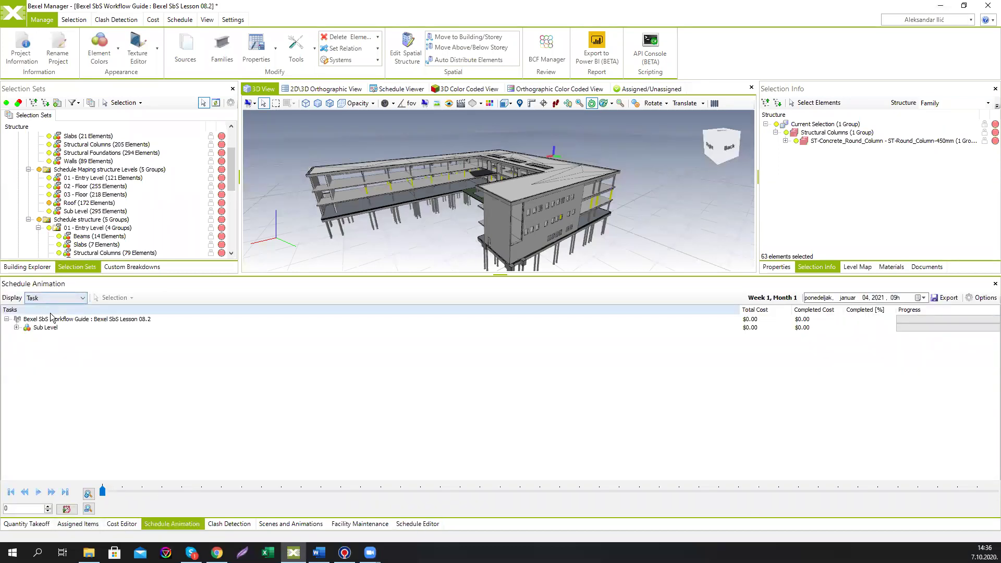
click(388, 92)
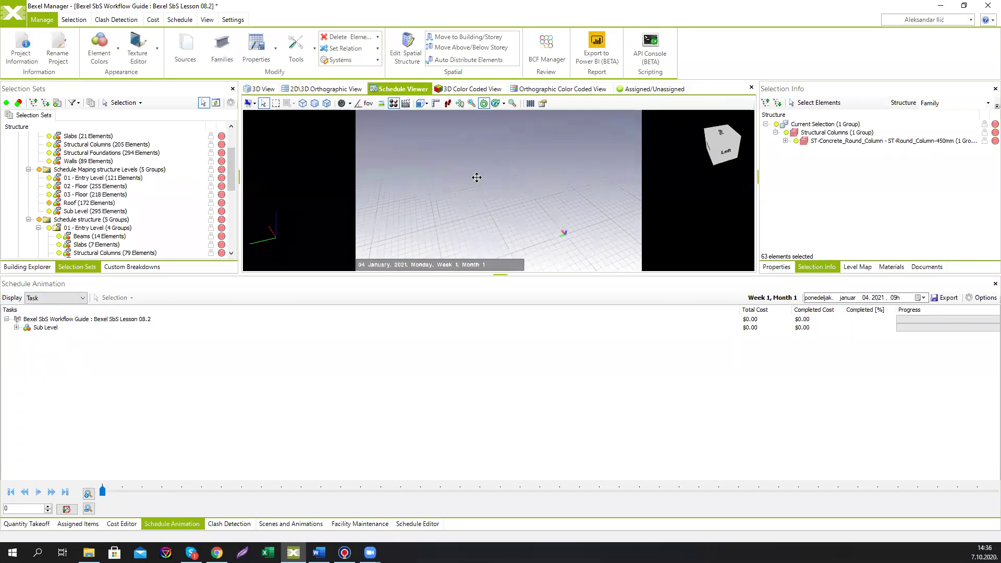
drag(493, 275, 493, 354)
click(103, 493)
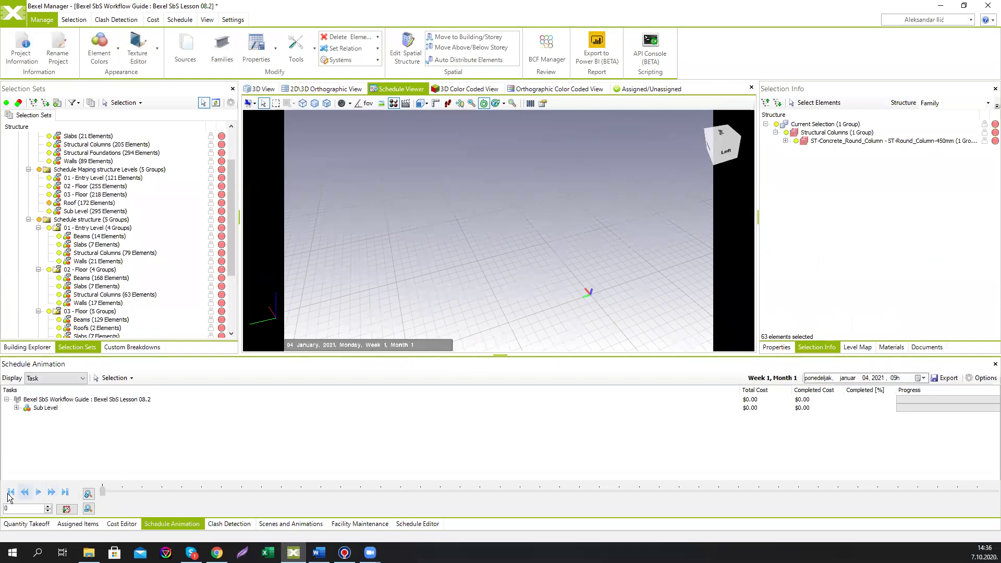
- Play the construction animation through to the end of the schedule, pausing to frame the building from its back side
click(39, 493)
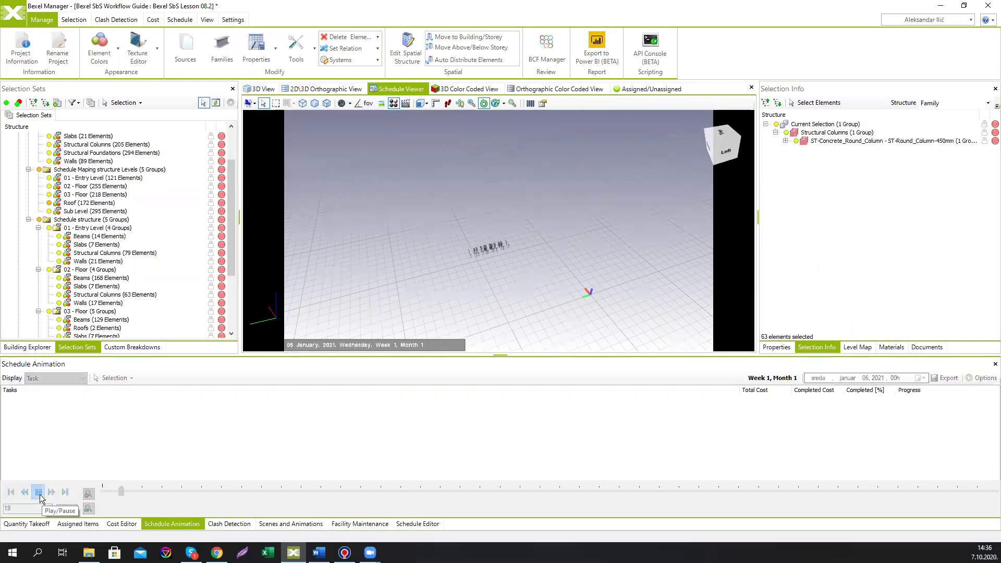
scroll(512, 225, up, 3)
middle_drag(514, 254, 486, 207)
click(38, 492)
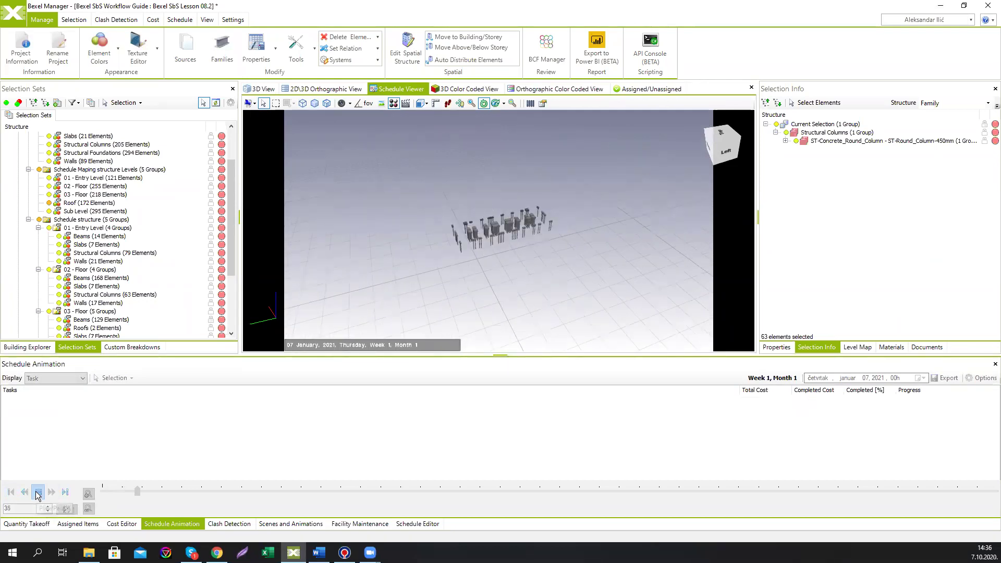
drag(485, 254, 528, 170)
scroll(529, 165, up, 3)
middle_drag(529, 165, 565, 107)
click(38, 492)
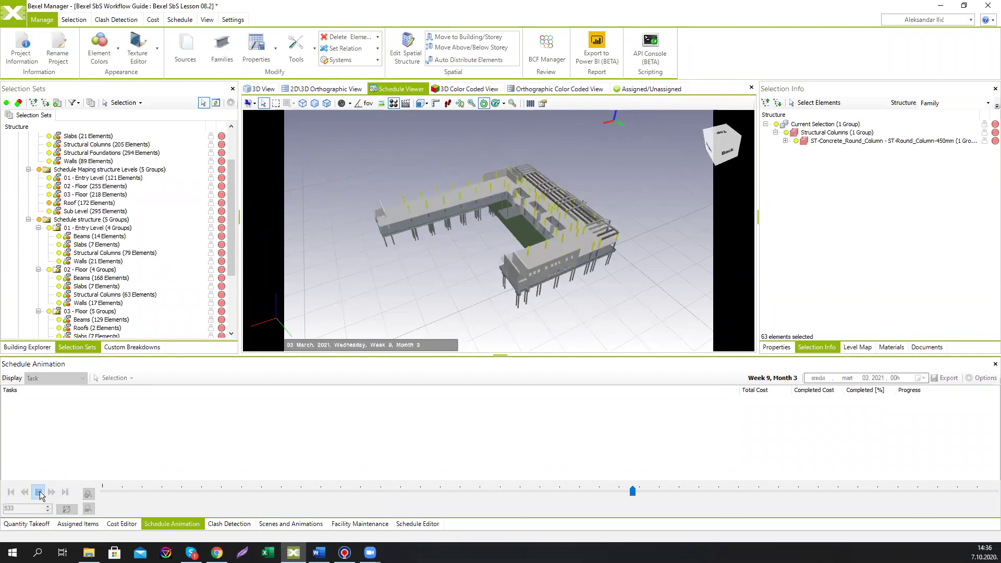
click(38, 492)
click(39, 494)
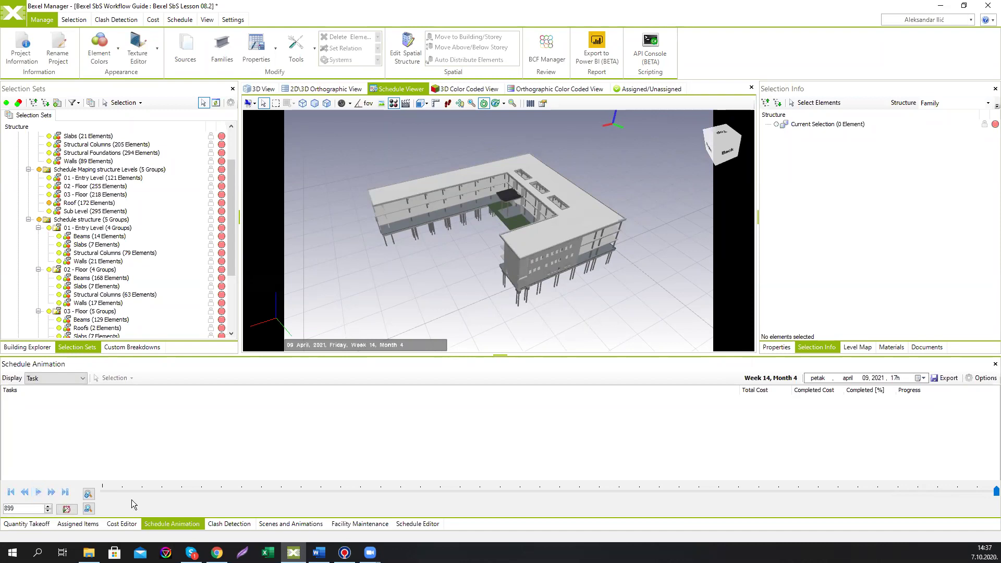
- Replay the start of the construction animation from early January and pause it at 13 January 2021
click(132, 488)
click(38, 492)
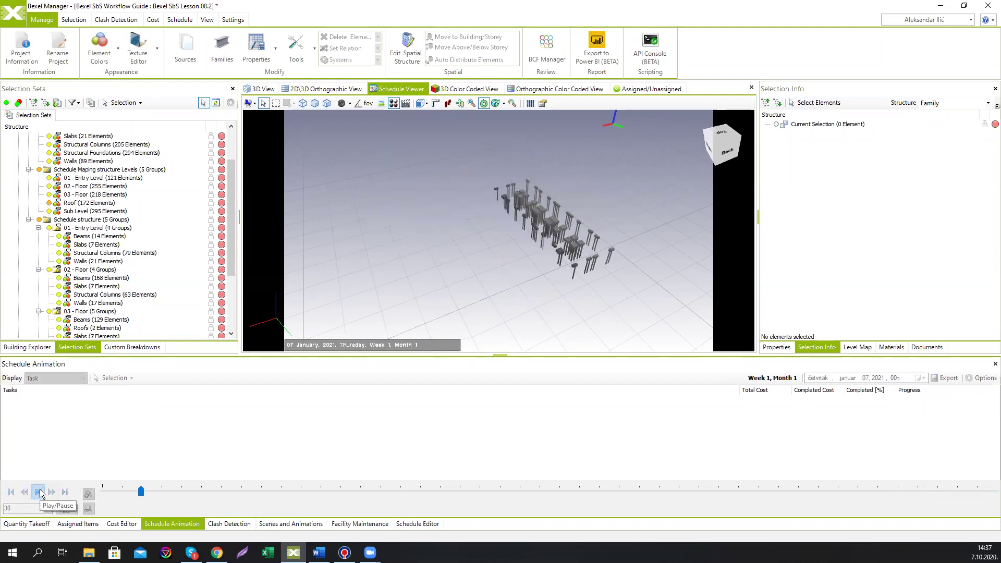
click(39, 492)
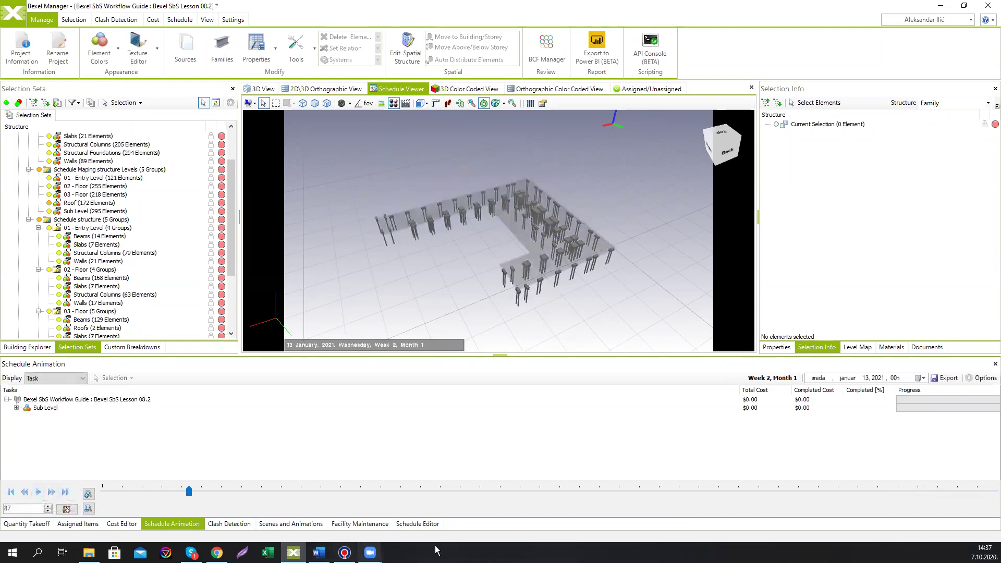
- Bring back and enlarge the Schedule Editor, and review the available schedule export formats without exporting
click(417, 524)
drag(522, 354, 501, 269)
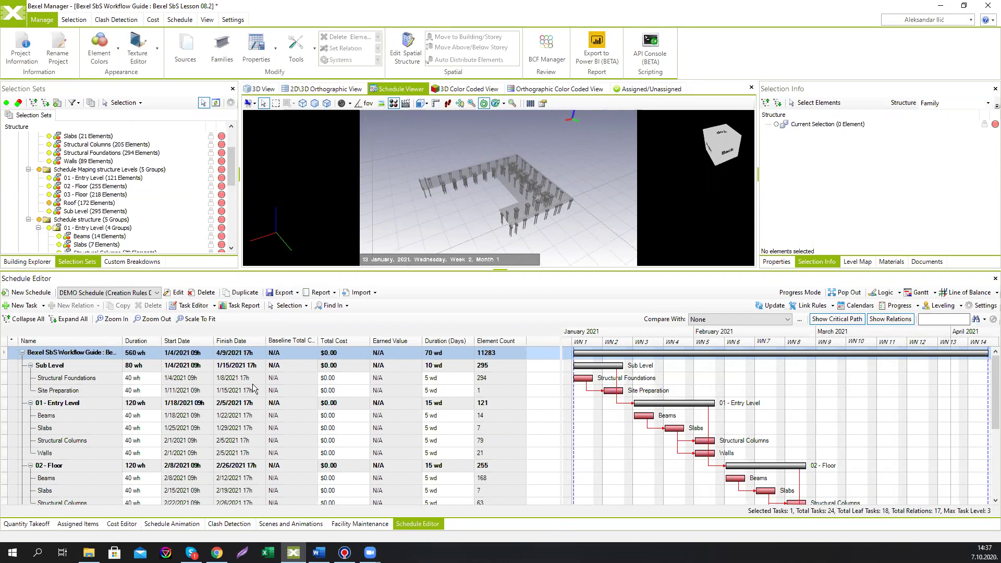
click(283, 292)
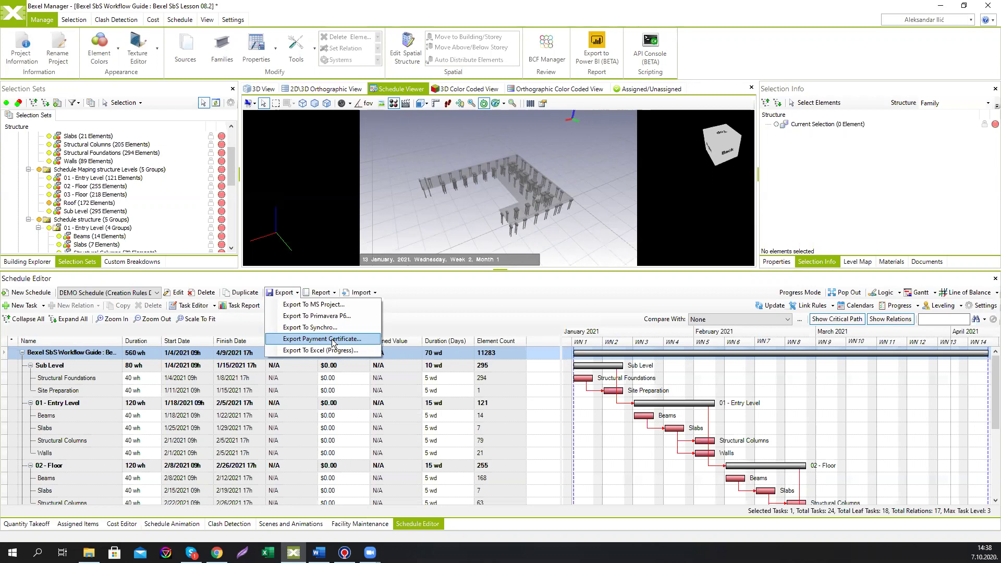
click(412, 301)
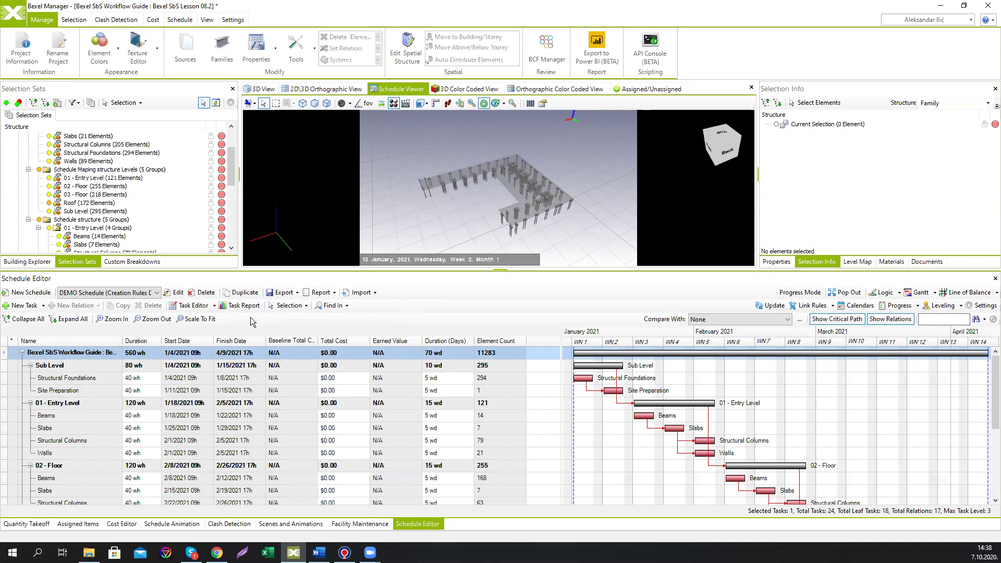
- Duplicate the schedule DEMO Schedule (Creation Rules DEMO) with no baseline
click(244, 293)
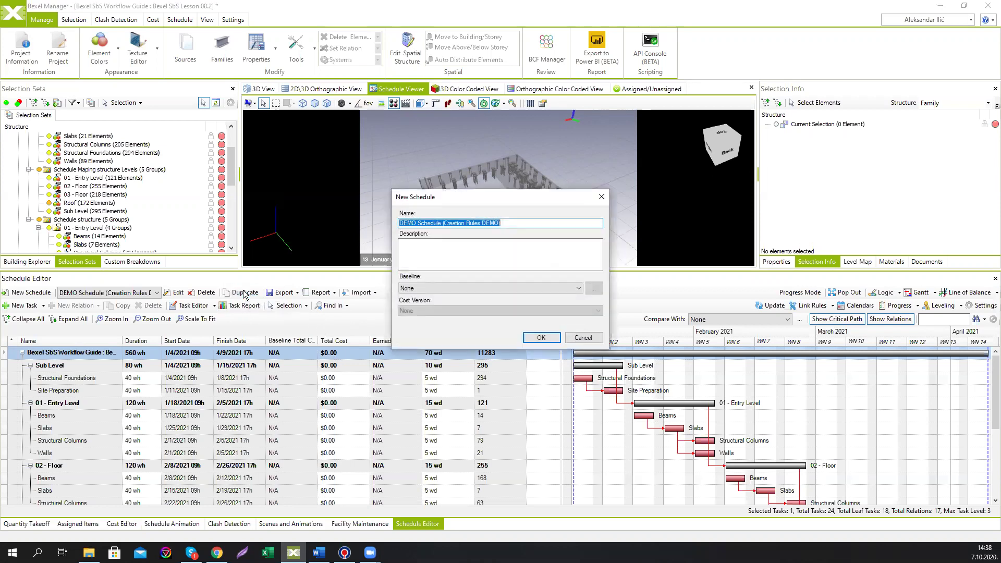
click(513, 224)
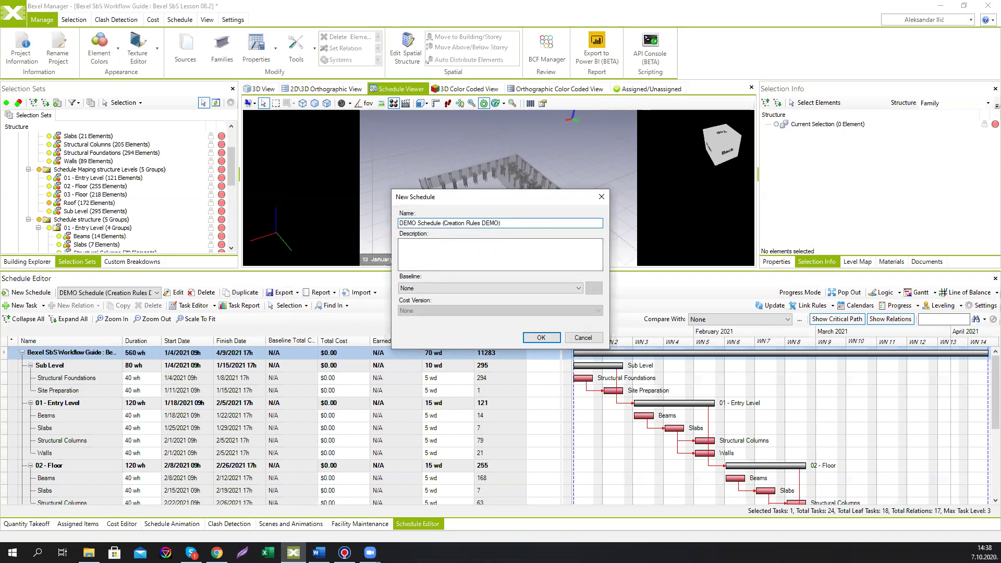
click(539, 338)
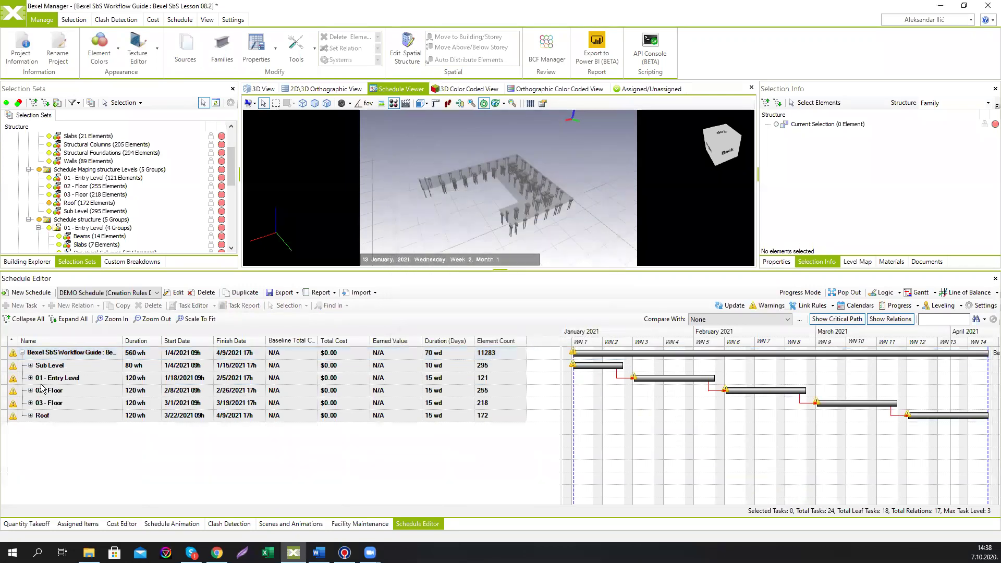
- Expand Sub Level and 01 - Entry Level in the duplicated schedule, and select Sub Level in the popped-out Schedule Editor
click(30, 366)
click(31, 403)
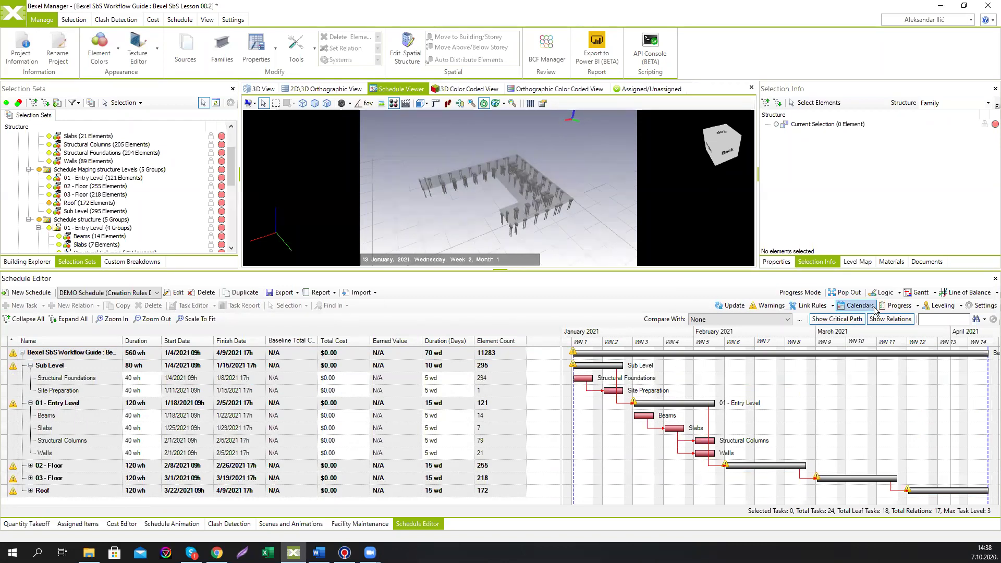
click(853, 294)
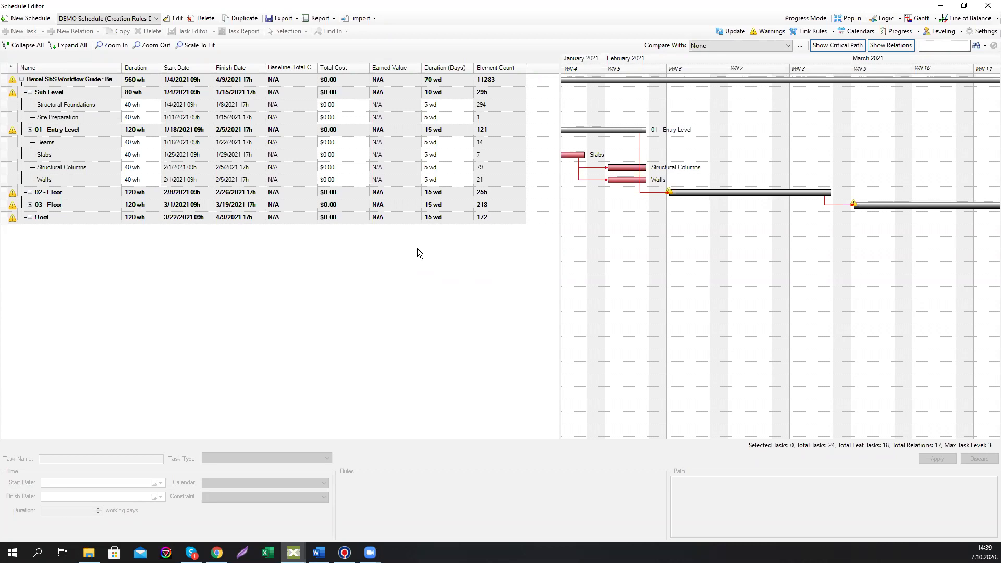
click(71, 94)
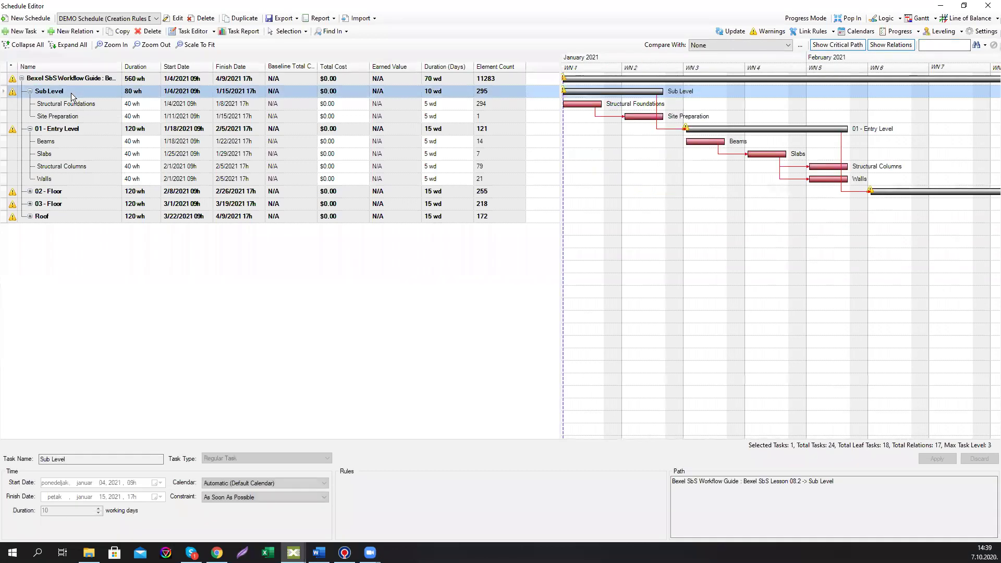
- Collapse and re-expand Sub Level and 01 - Entry Level, and expand 02 - Floor to show its tasks
right_click(72, 96)
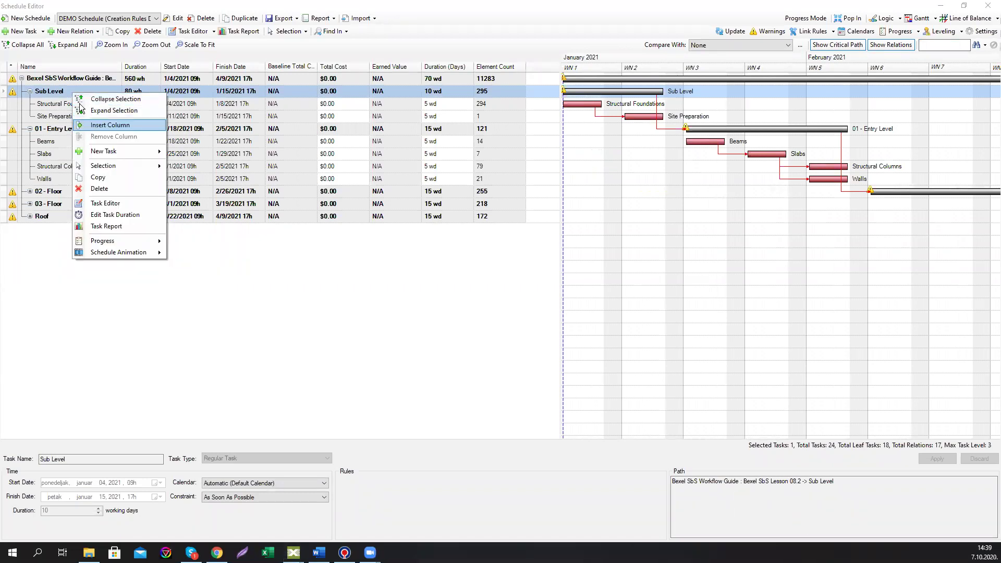
click(67, 79)
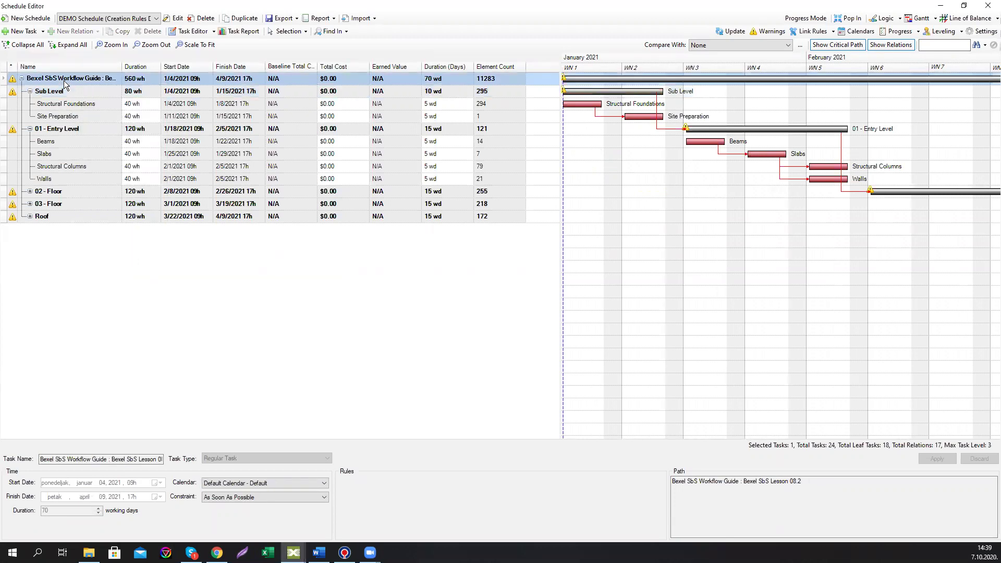
click(30, 129)
click(35, 93)
click(31, 92)
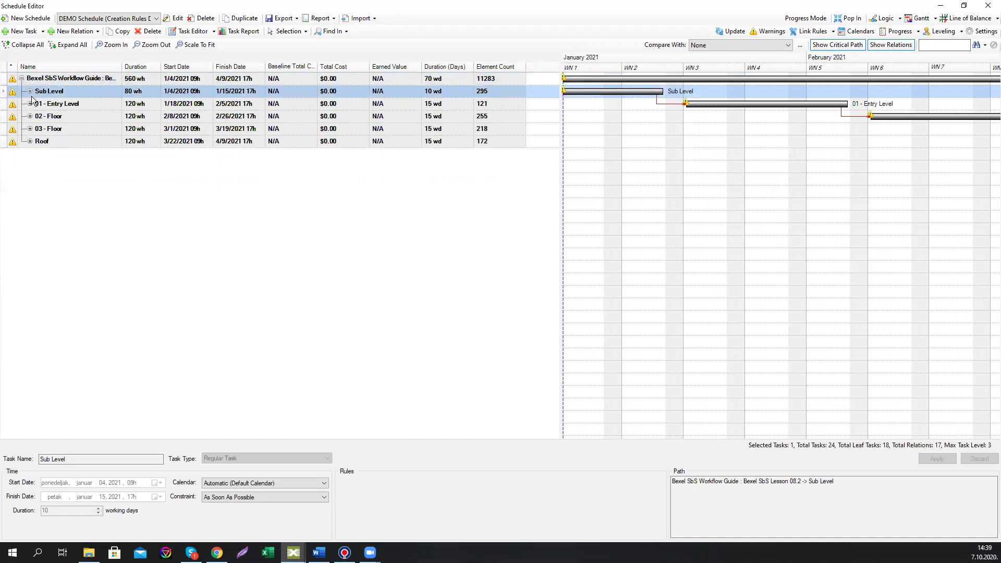
click(30, 92)
click(30, 129)
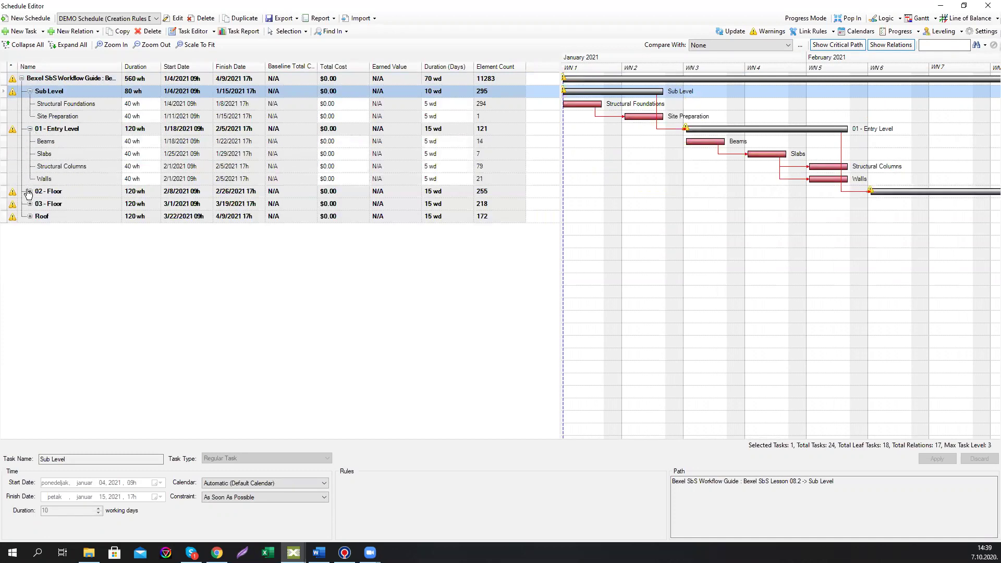
click(30, 192)
click(29, 191)
click(30, 192)
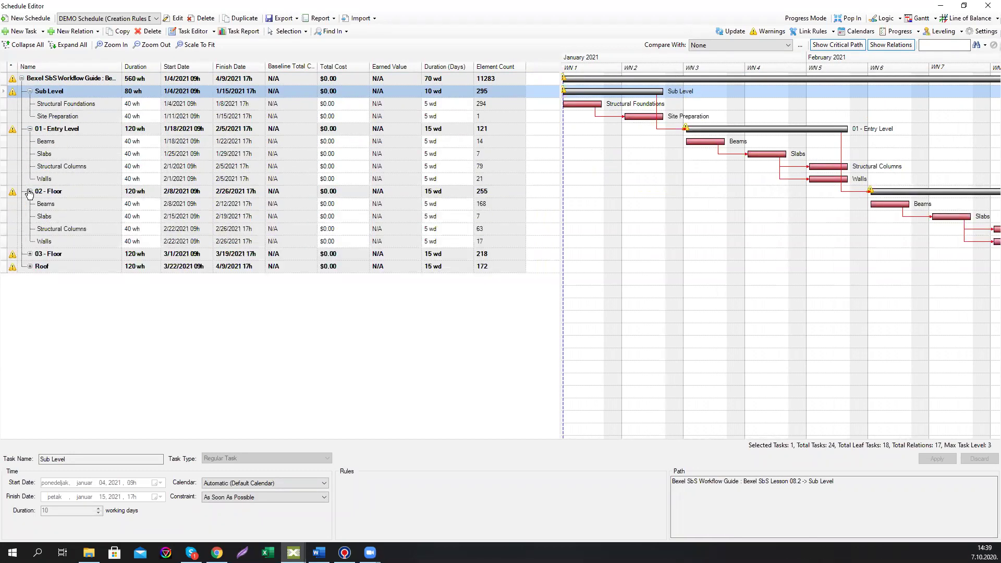
- Select all leaf tasks under the top-level project task and set their duration to 36 working hours
click(63, 81)
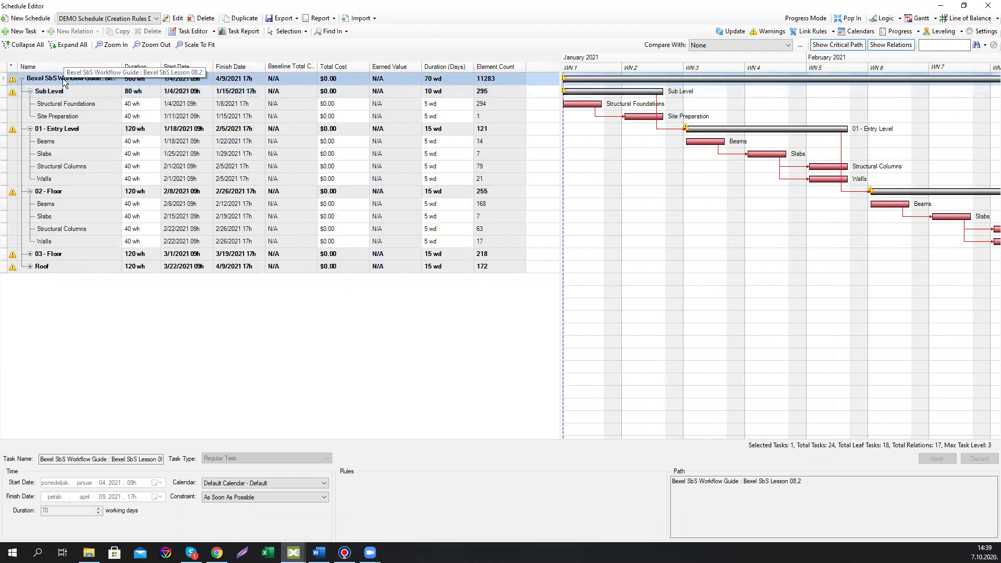
right_click(63, 82)
mouse_move(130, 154)
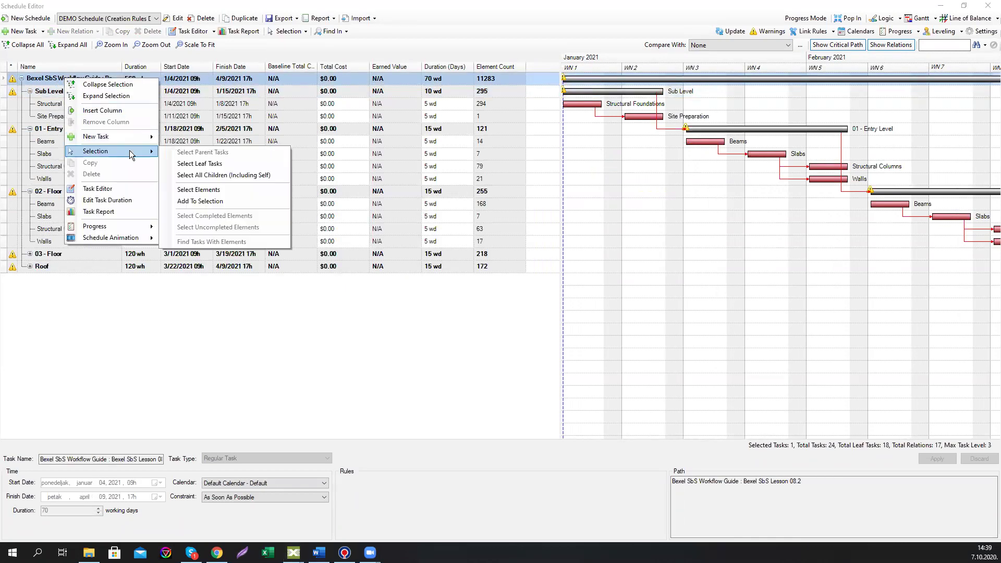
click(200, 163)
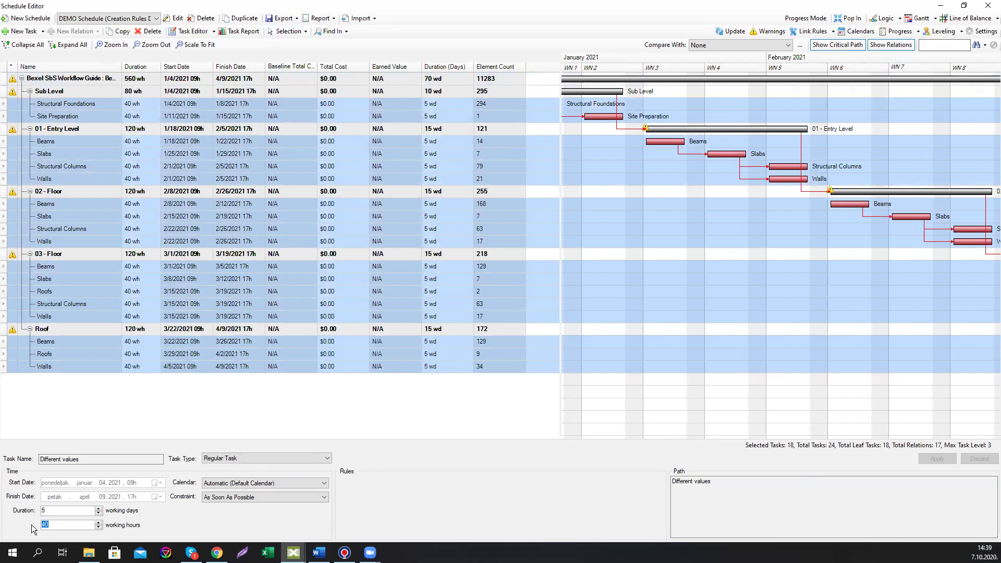
text(36)
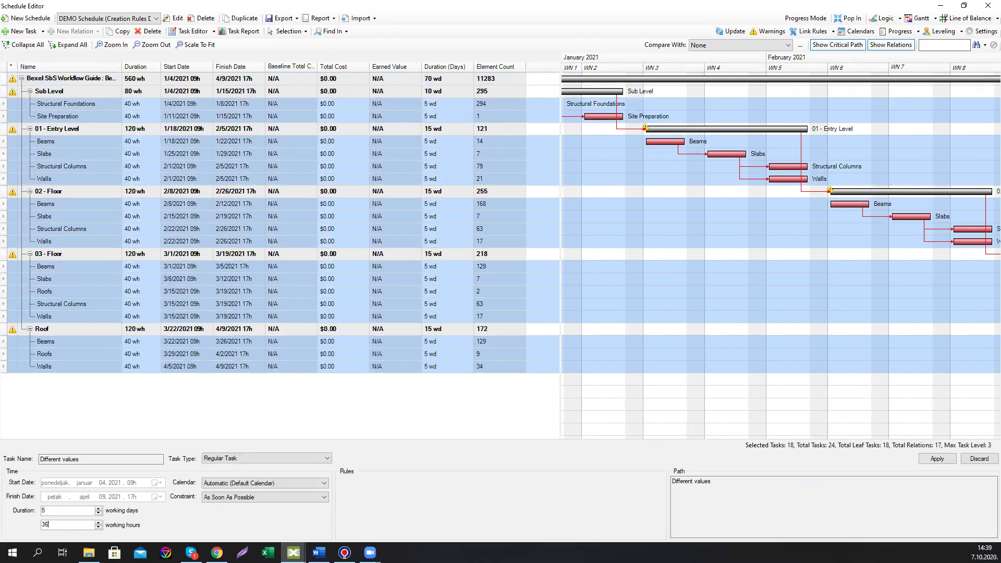
click(937, 459)
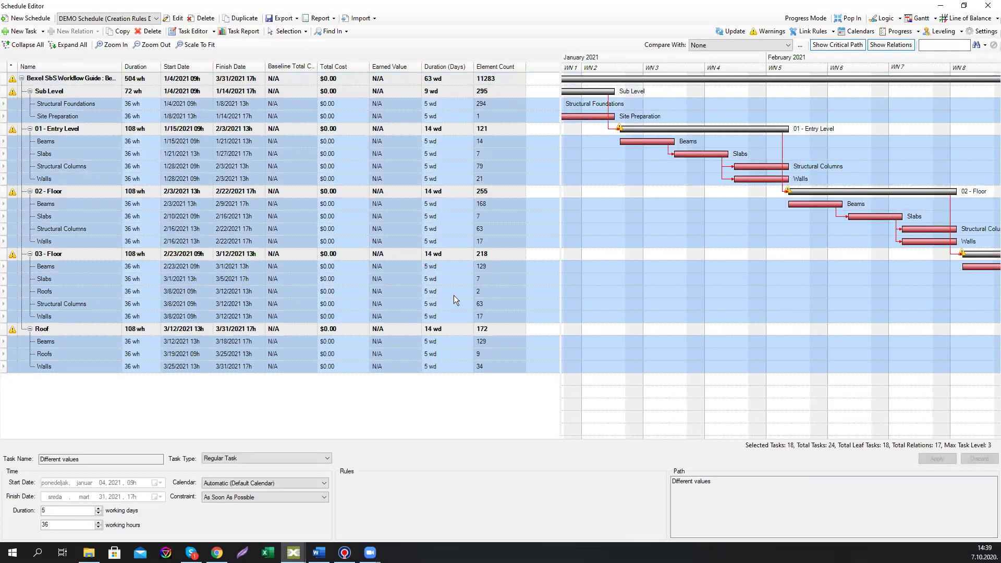
- Select all leaf tasks of 01 - Entry Level and set their duration to 48 working hours
click(84, 165)
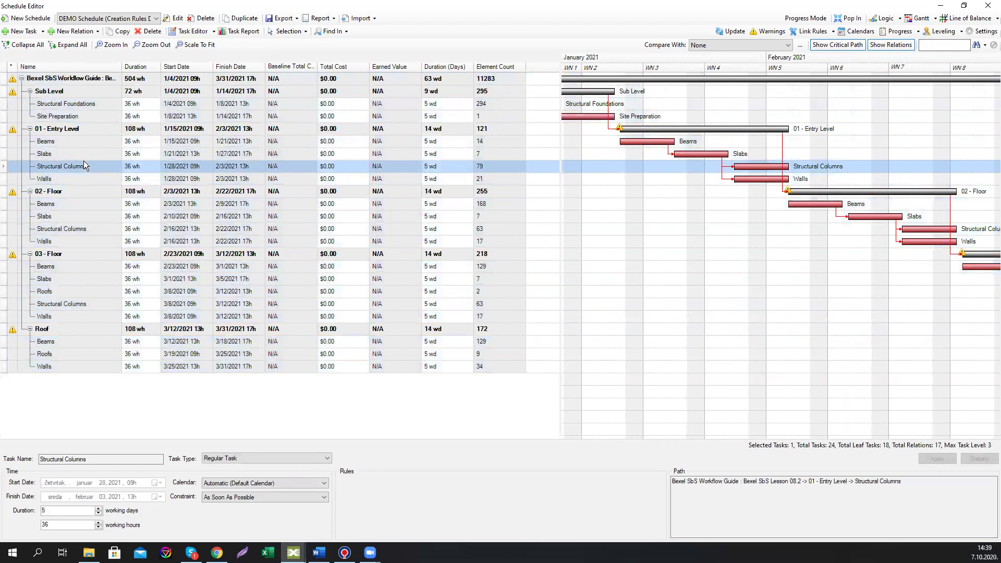
click(75, 130)
right_click(76, 131)
mouse_move(130, 188)
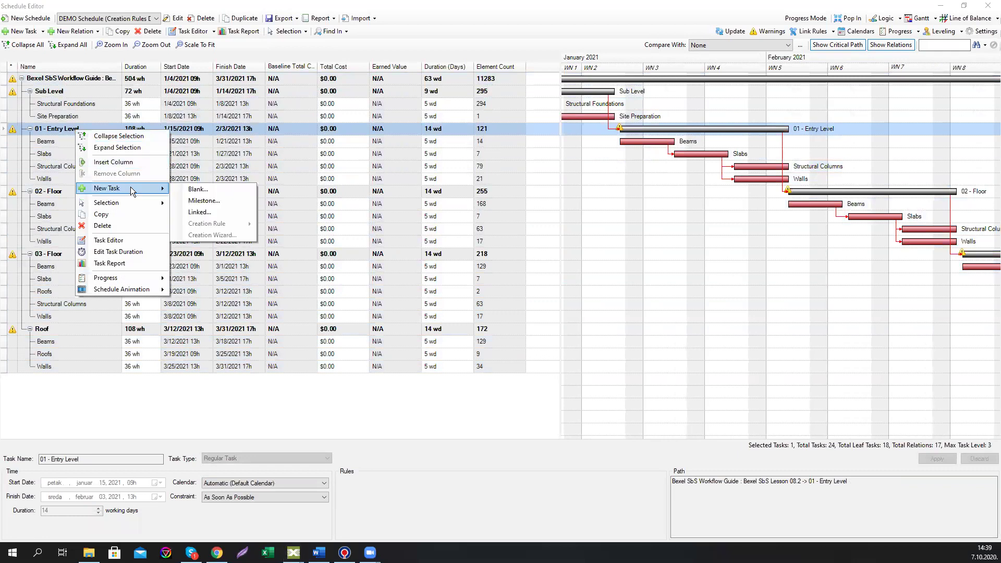
mouse_move(124, 204)
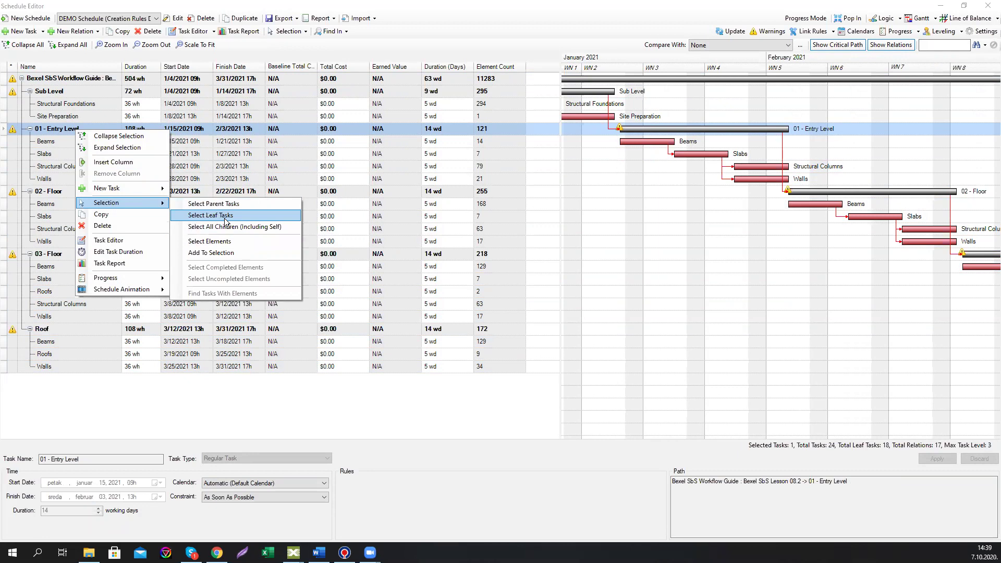
click(225, 216)
double_click(44, 525)
text(48)
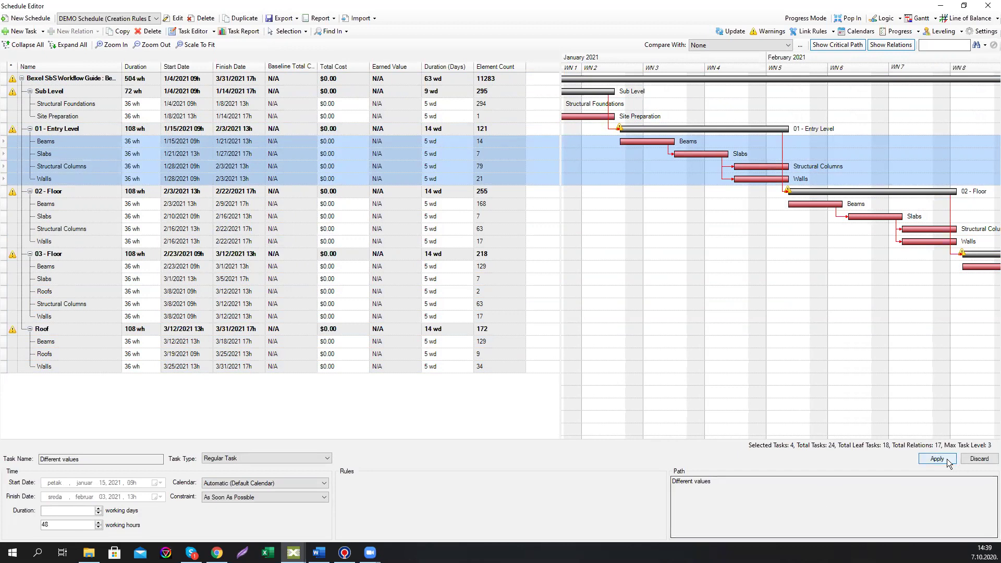
click(937, 458)
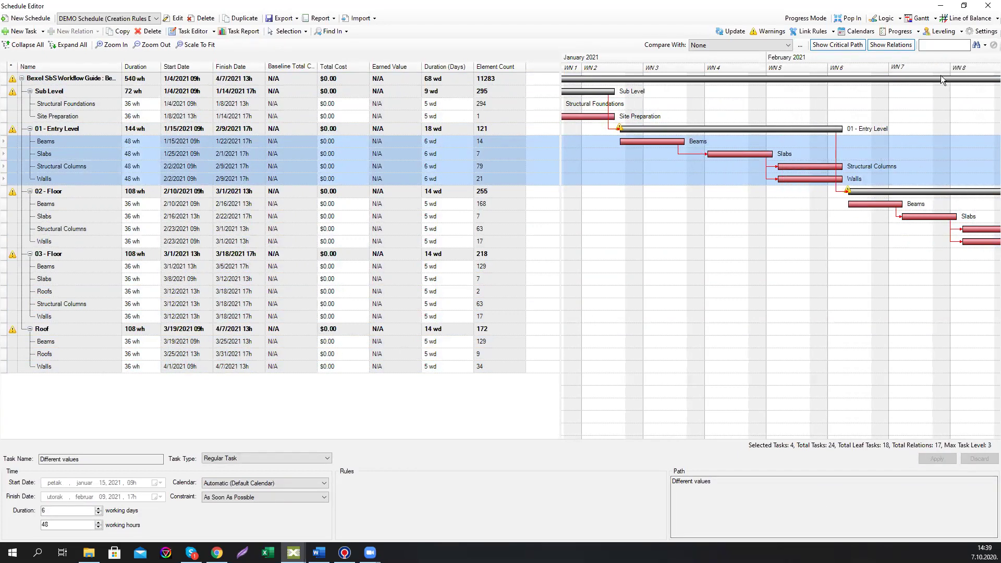
- Filter the schedule by "beams" and select the Beams tasks of 01 - Entry Level, 02 - Floor, 03 - Floor and Roof
click(947, 45)
text(beams)
key(Return)
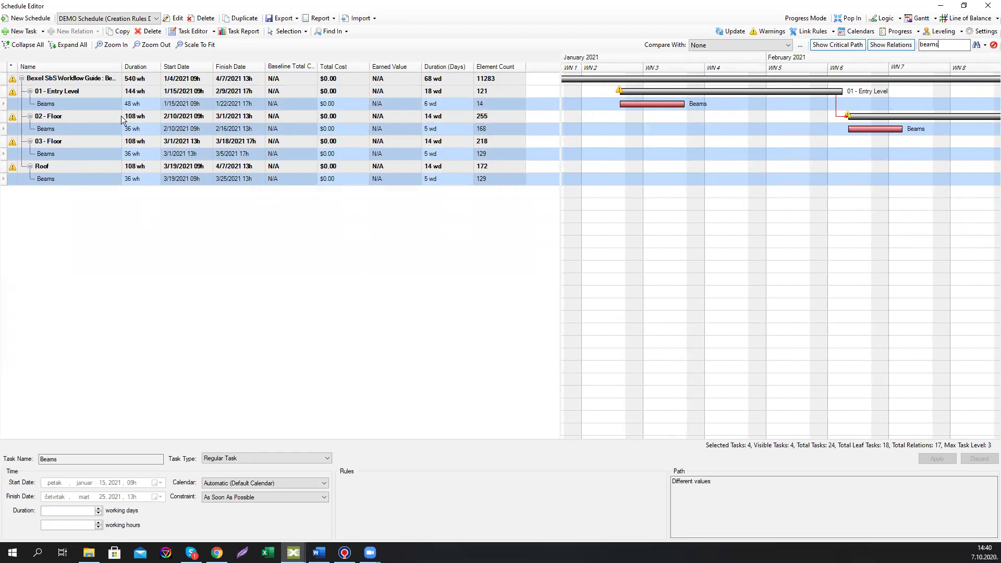
click(104, 108)
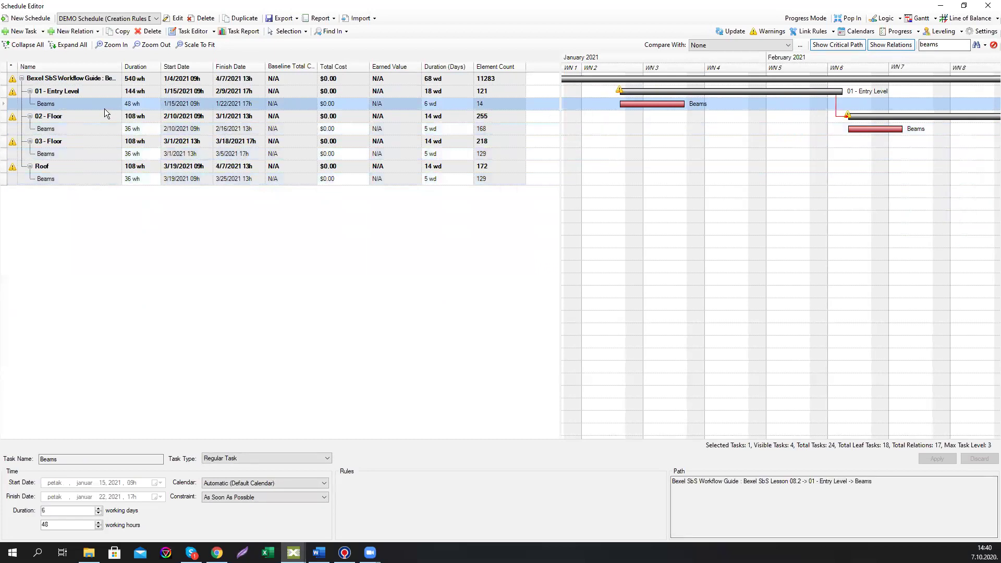
ctrl+click(85, 129)
ctrl+click(70, 154)
ctrl+click(64, 178)
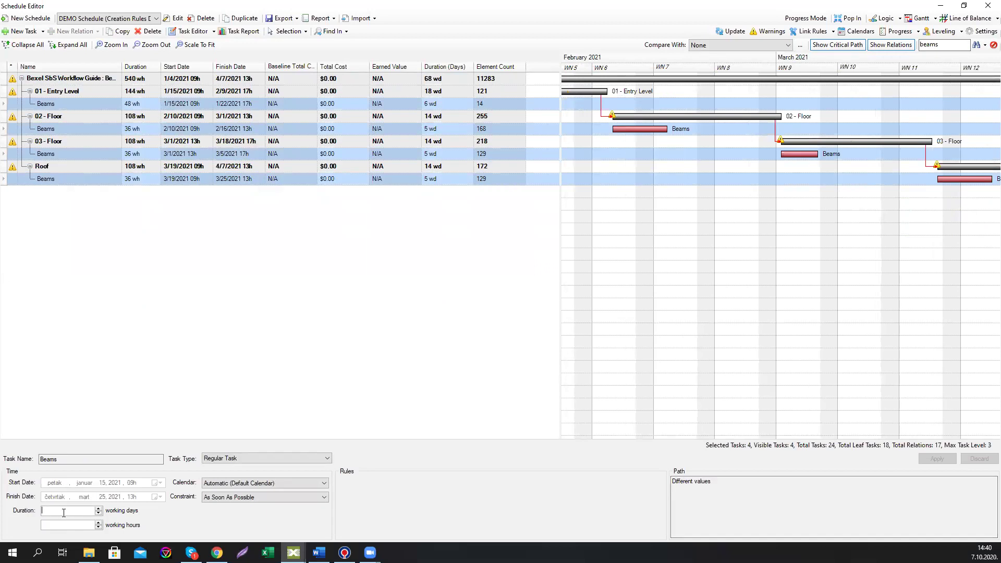
- Set the duration of the selected Beams tasks to 56 working days
text(56)
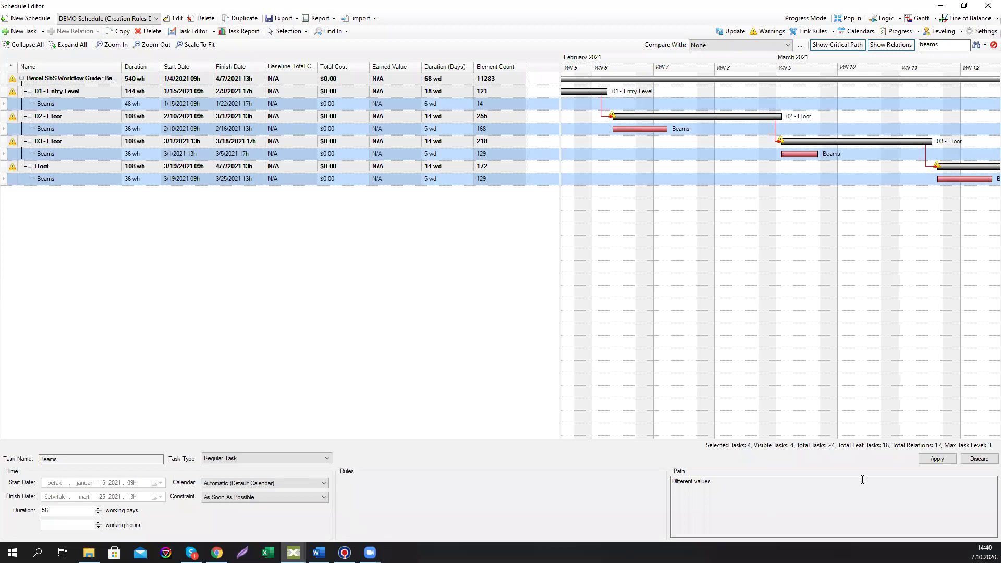
click(937, 459)
- Clear the "beams" filter and set the duration of the selected Beams tasks to 56 working hours
drag(951, 45, 898, 46)
key(BackSpace)
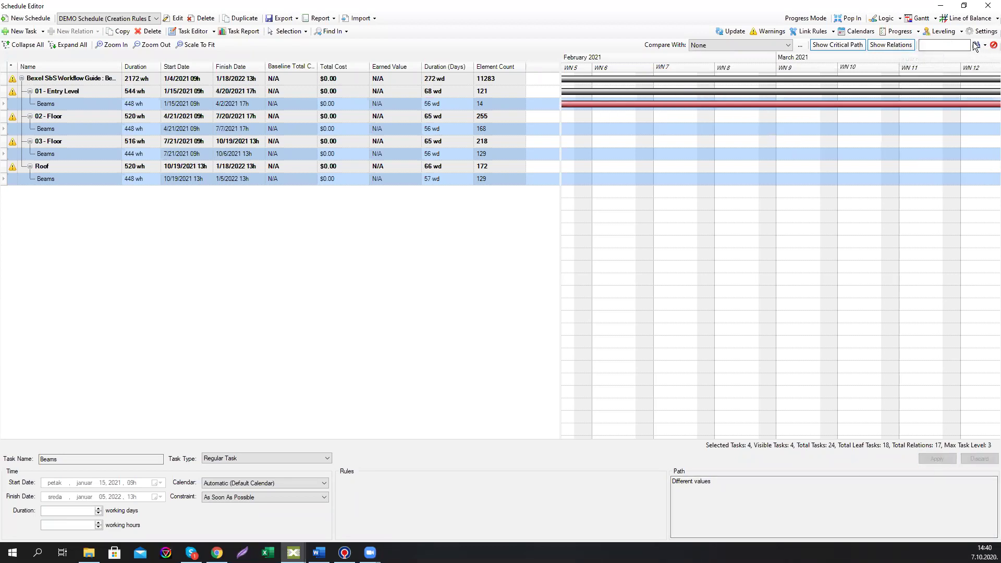
click(975, 44)
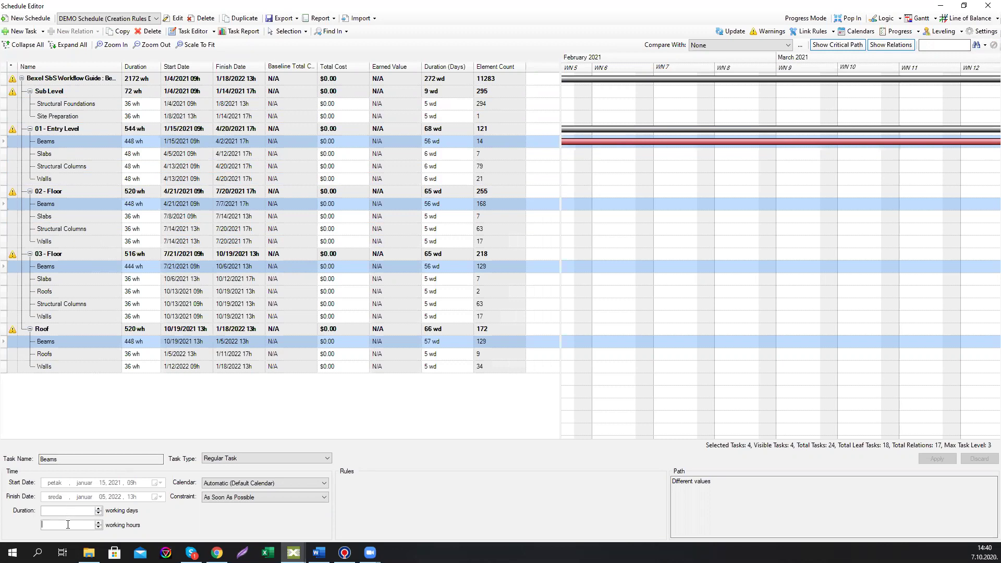
text(6)
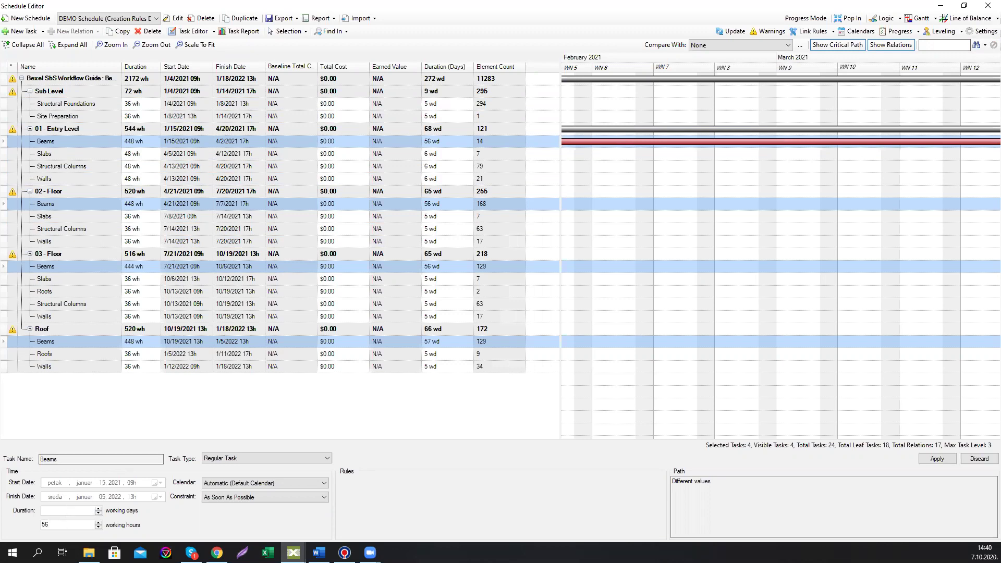
click(937, 459)
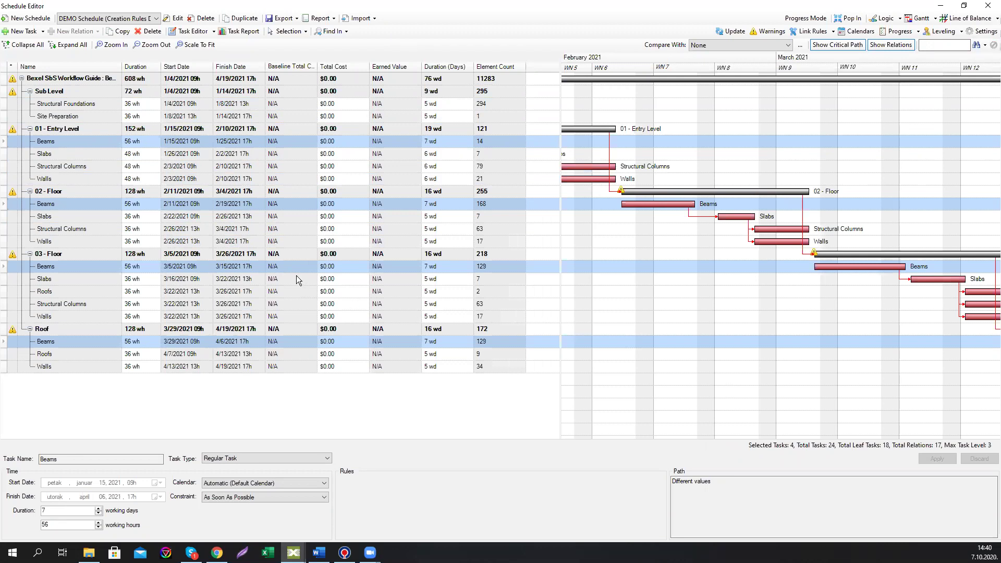
- Scale the whole schedule to fit the Gantt chart, and locate the Structural Foundations task in the Logic view
click(90, 79)
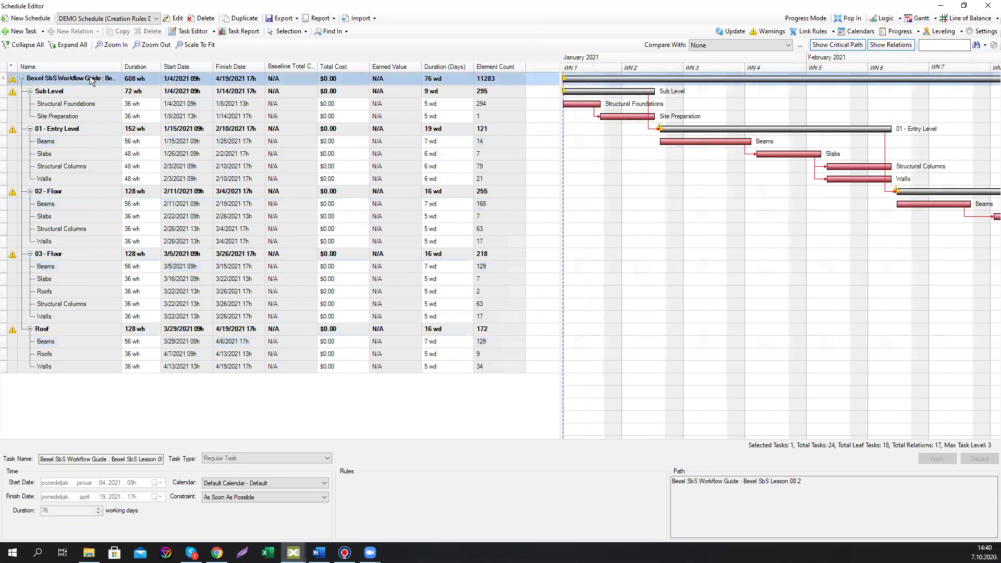
click(197, 45)
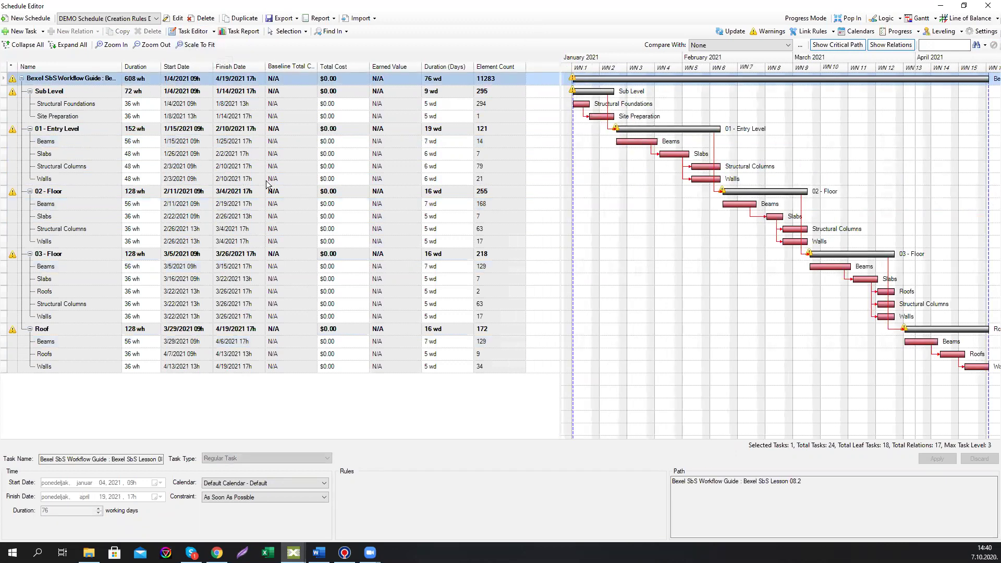
click(59, 93)
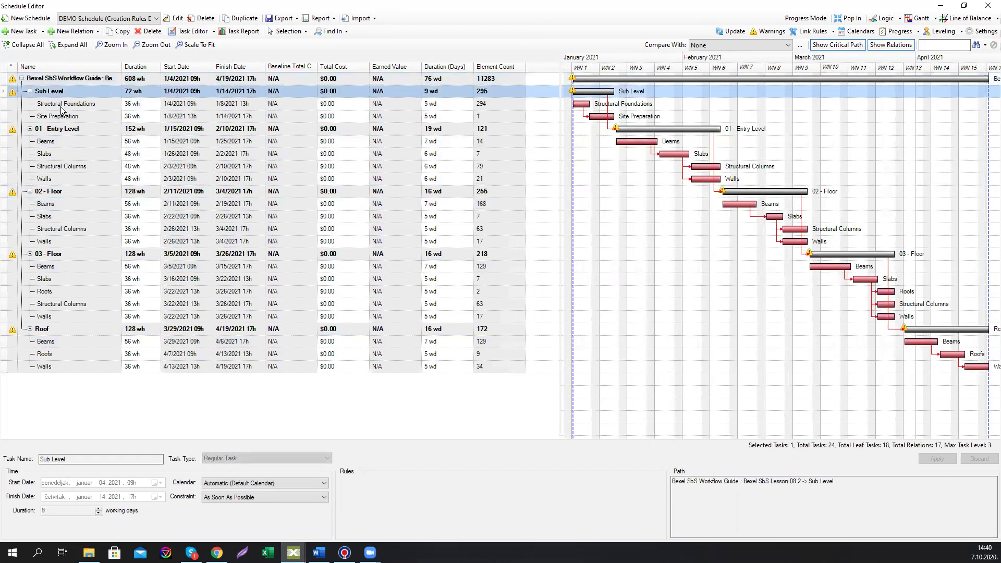
click(63, 108)
click(346, 32)
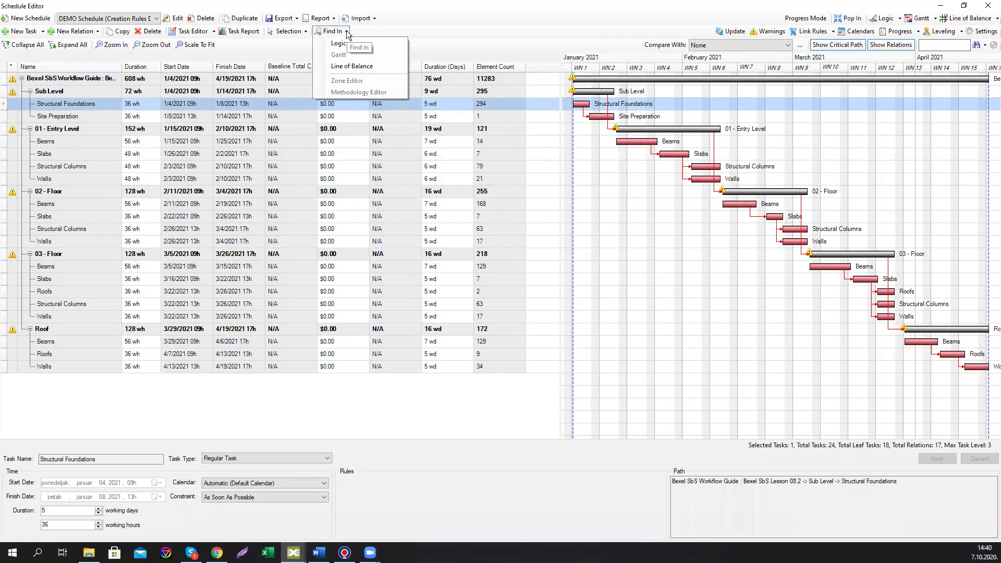
click(347, 47)
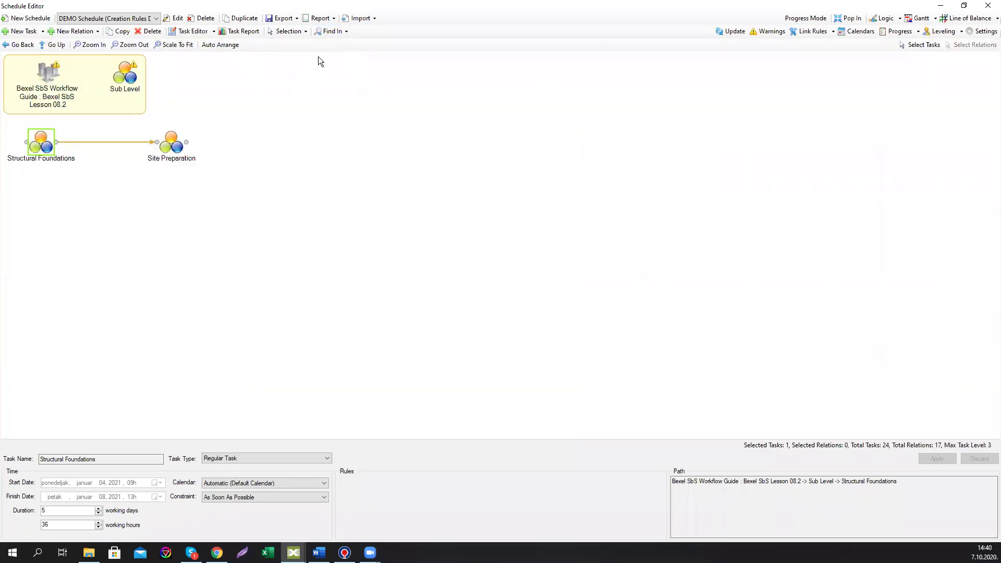
- Locate the Structural Foundations task in the Line of Balance view and return to the Gantt chart
click(918, 18)
click(331, 31)
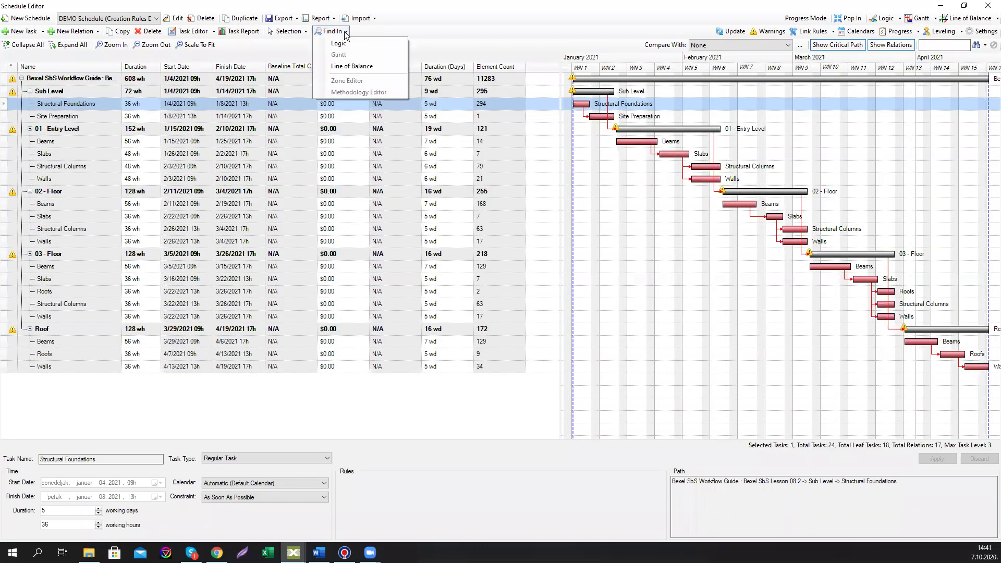
click(345, 69)
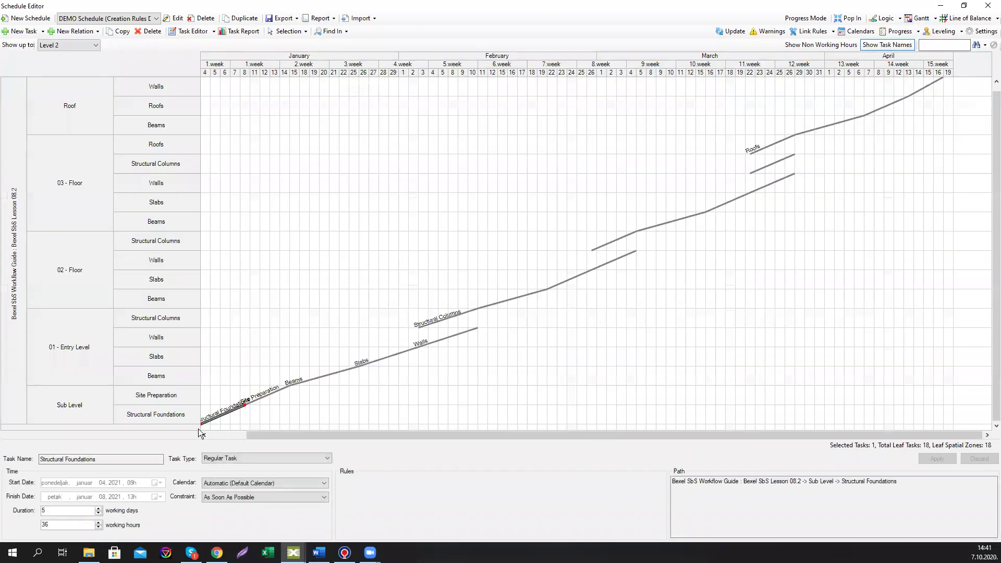
click(917, 18)
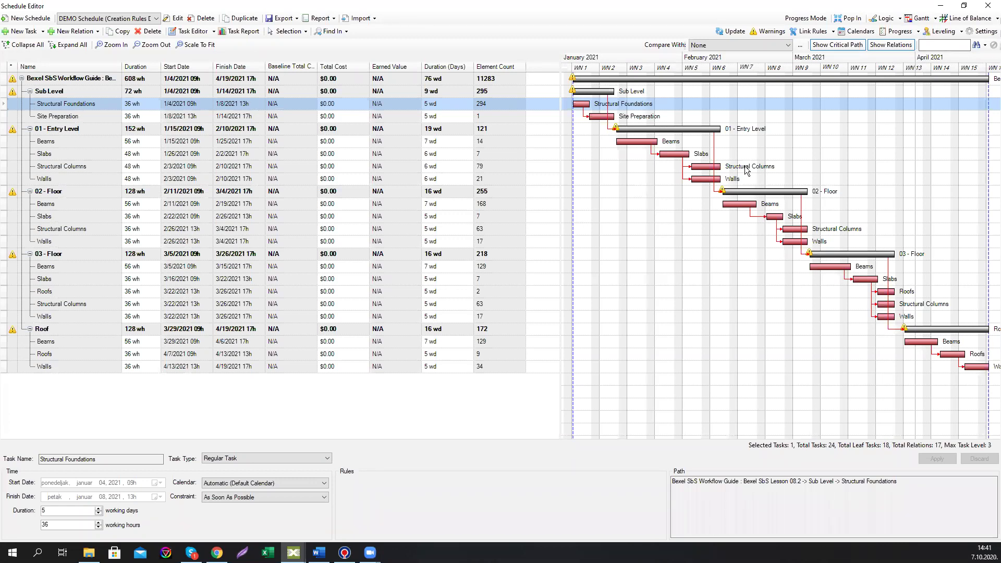
- Dock the Schedule Editor back into the main window and show the building model in the 3D View
click(987, 8)
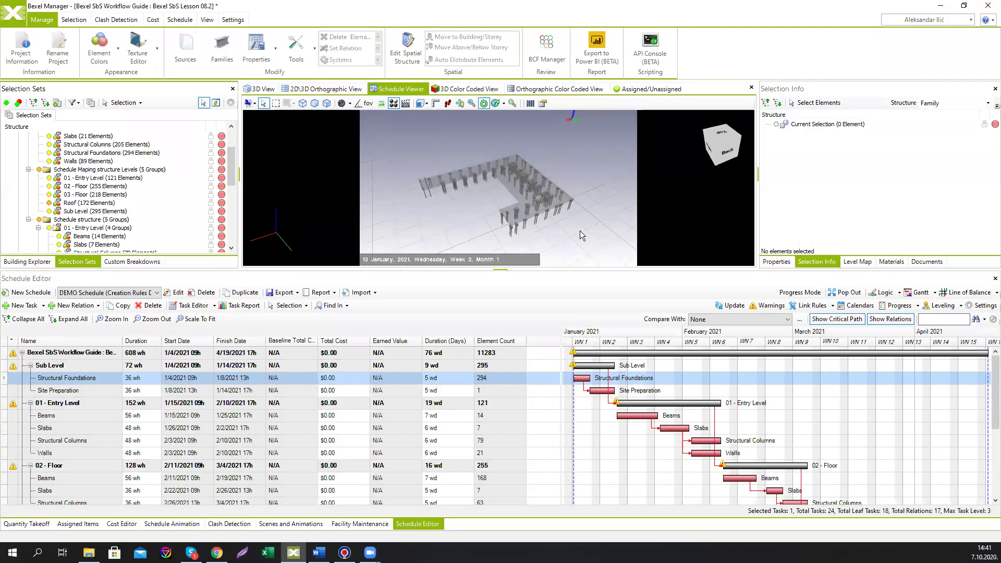
click(269, 91)
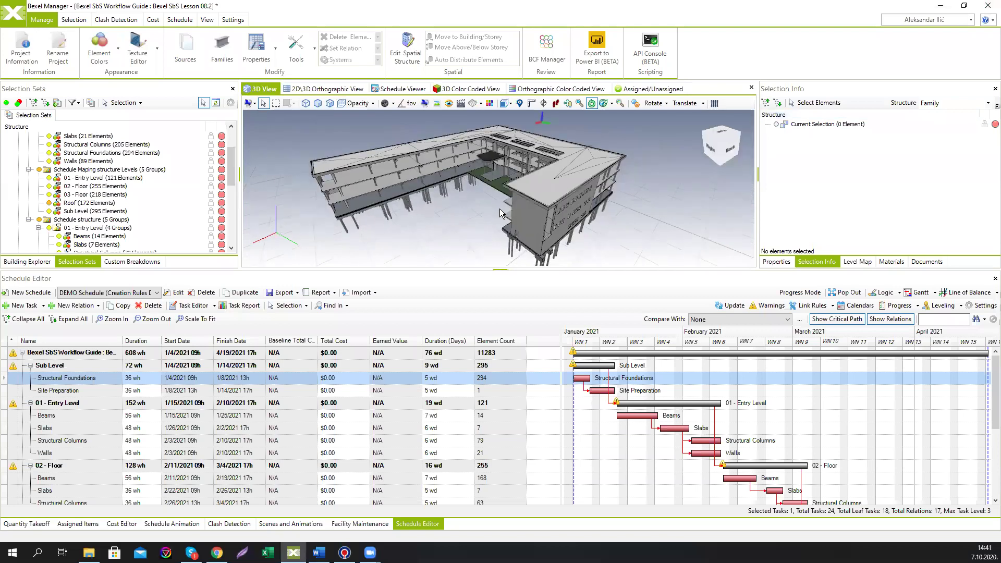
- Select the model elements linked to the Site Preparation task under Sub Level
click(81, 392)
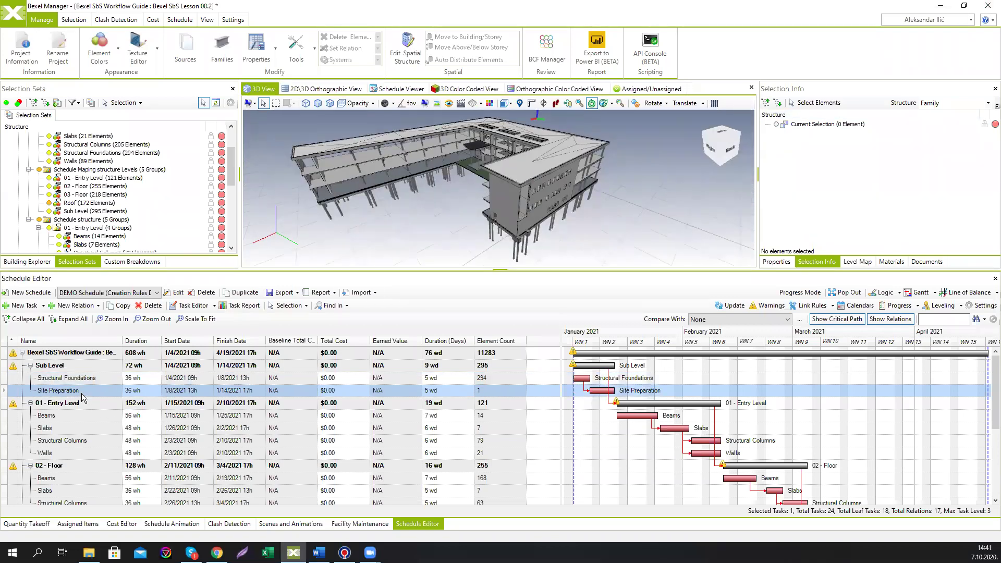
right_click(81, 393)
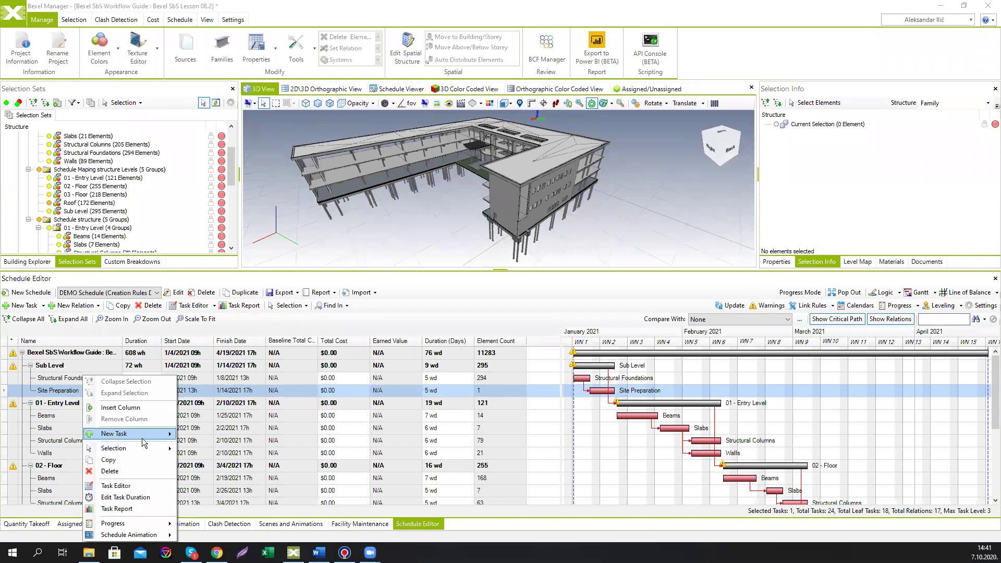
mouse_move(146, 448)
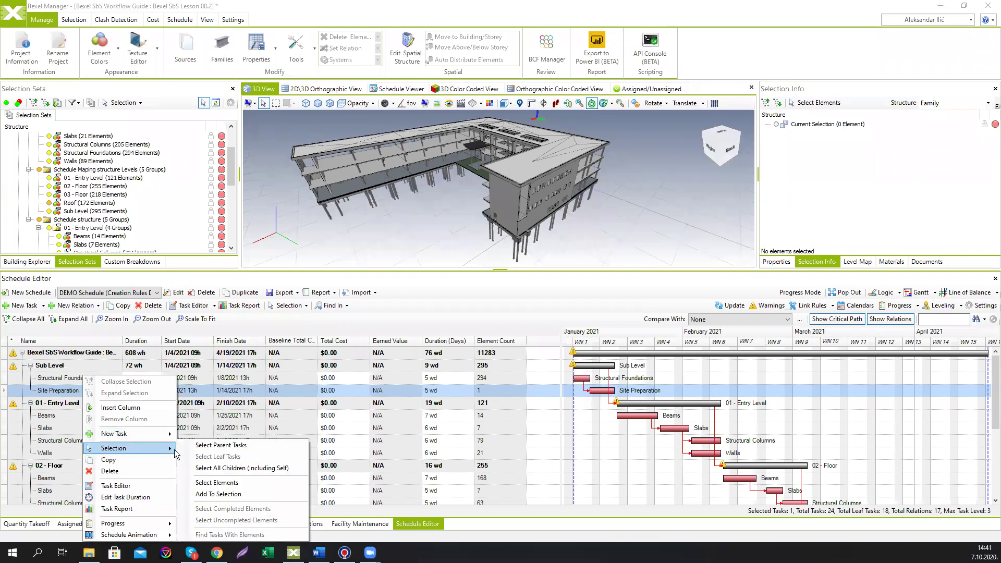
click(237, 483)
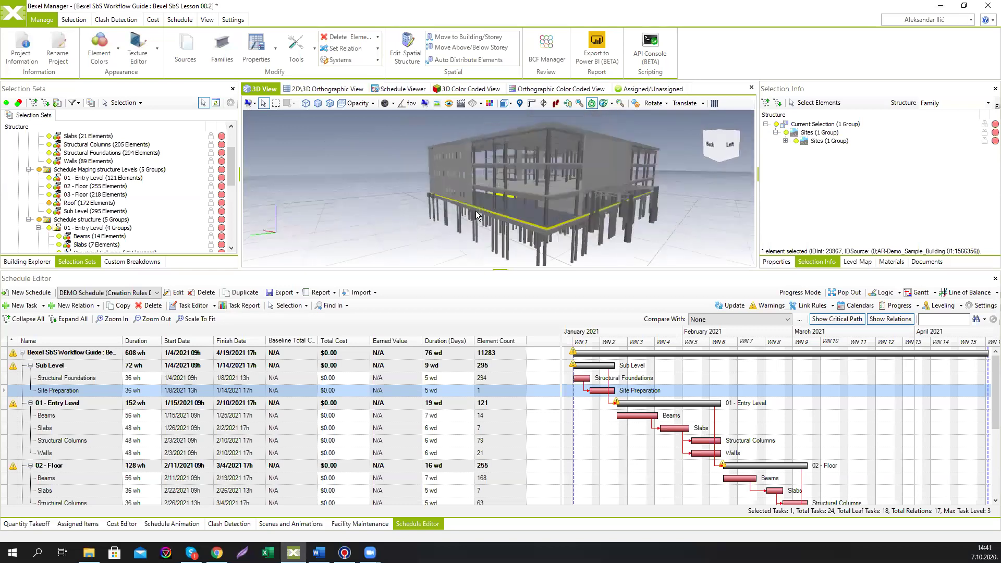
- Select the model elements linked to the 02 - Floor Structural Columns task and inspect them in the 3D View
scroll(83, 457, down, 2)
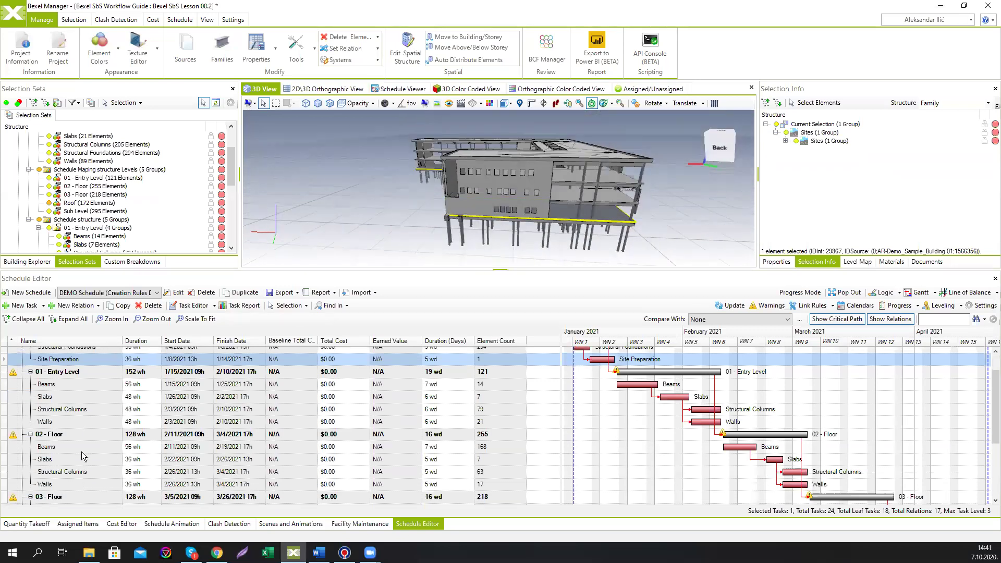
scroll(83, 457, down, 1)
right_click(73, 442)
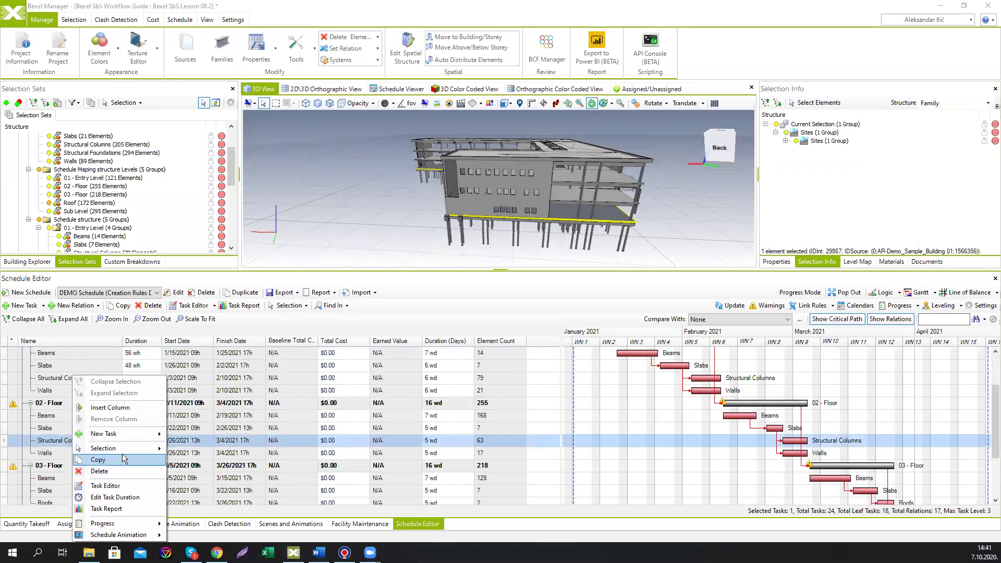
mouse_move(140, 449)
click(219, 484)
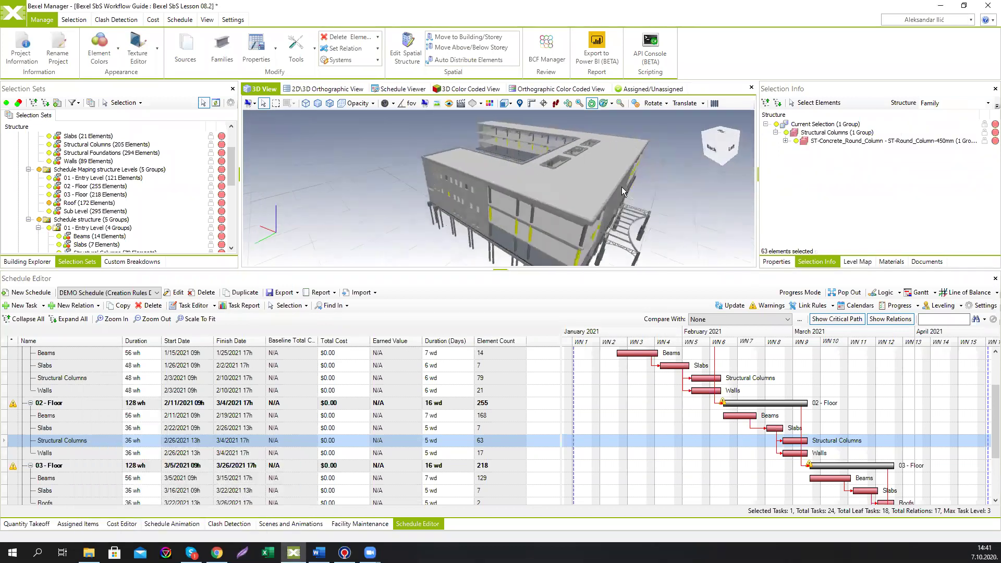
click(690, 216)
middle_drag(692, 216, 637, 222)
- Select an upper-storey block wall in the 3D model and find the schedule tasks that contain it
click(509, 182)
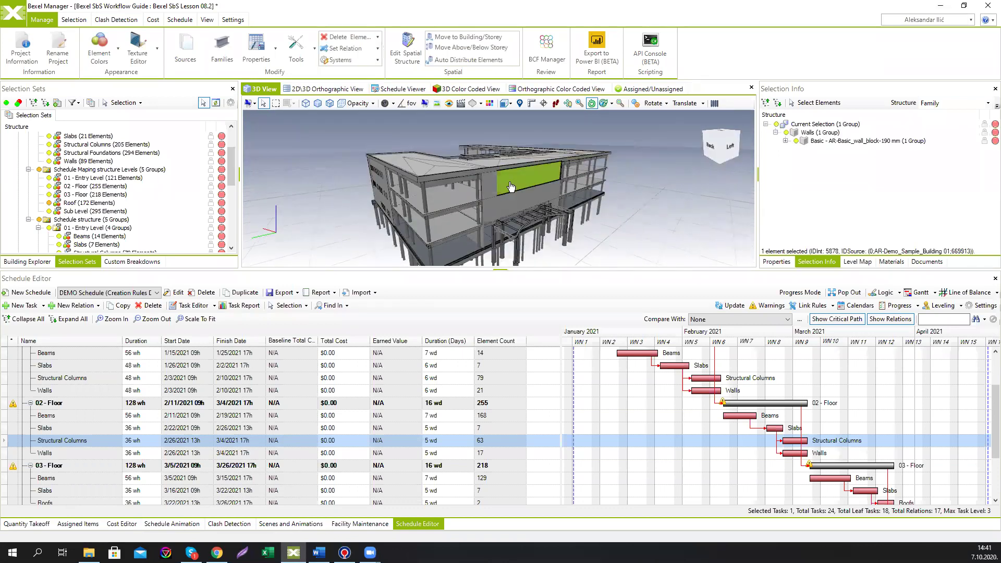
drag(635, 197, 591, 198)
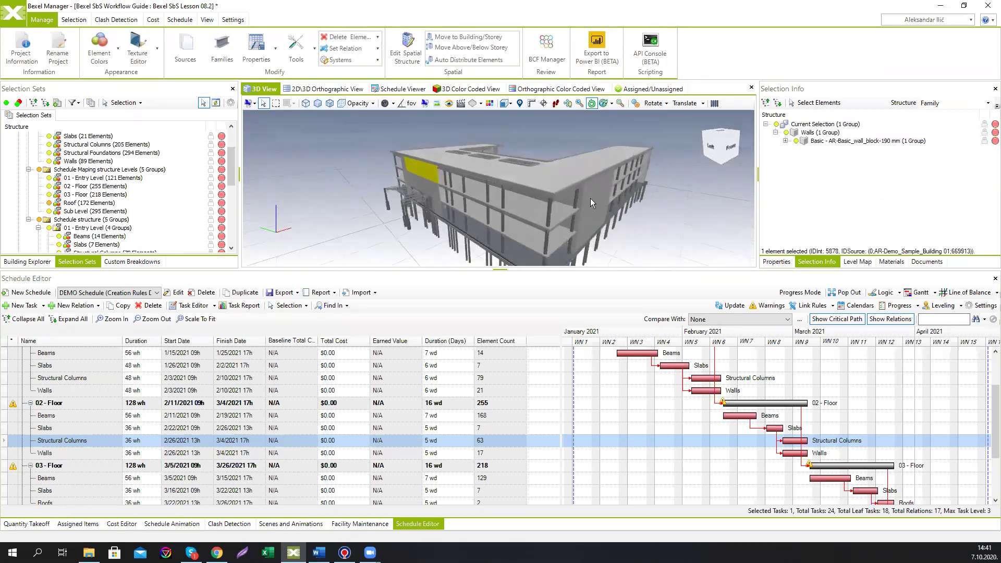
click(306, 307)
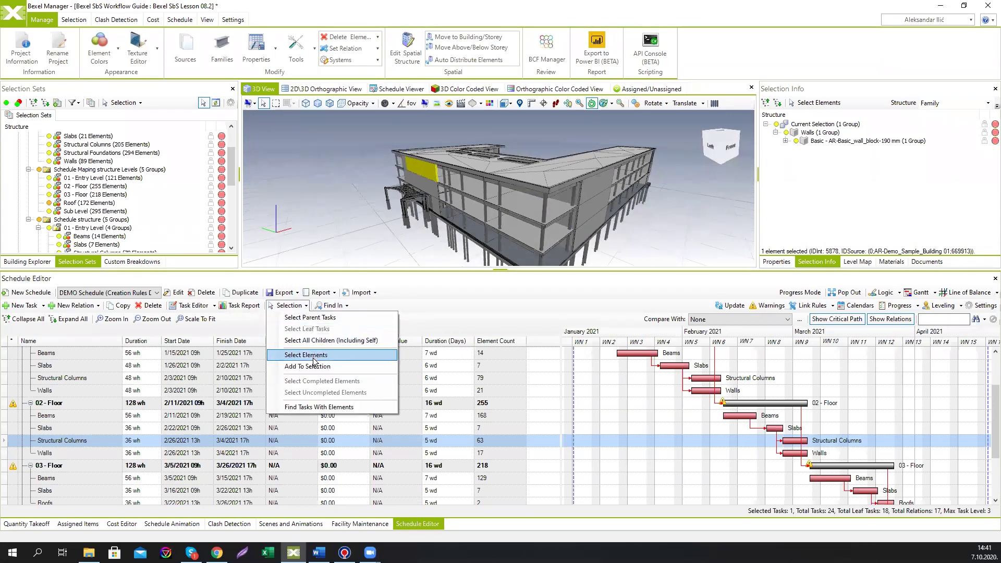
click(308, 407)
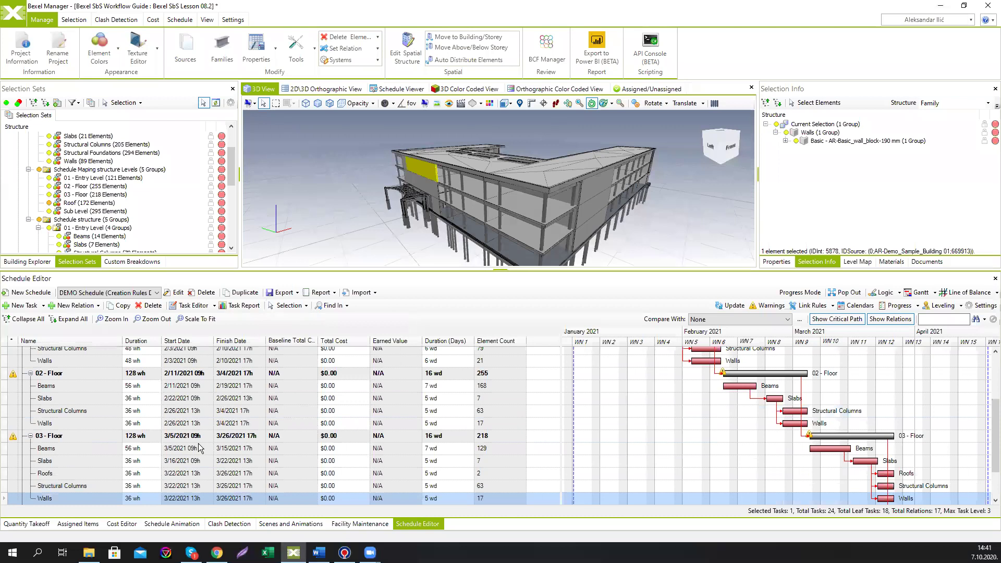
scroll(145, 458, down, 2)
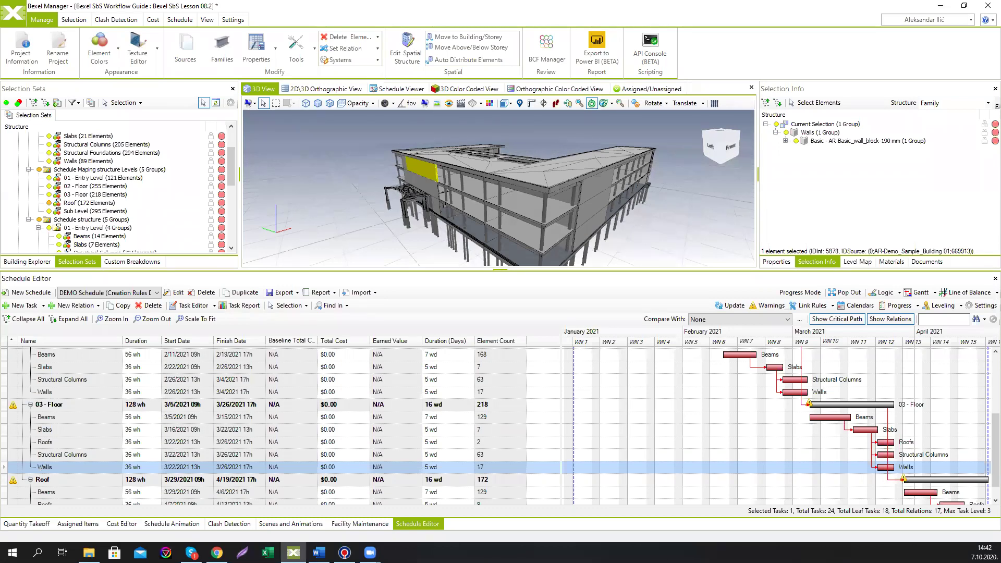
- Make the 3D View slightly taller against the Schedule Editor and clear the wall selection
drag(443, 268, 441, 322)
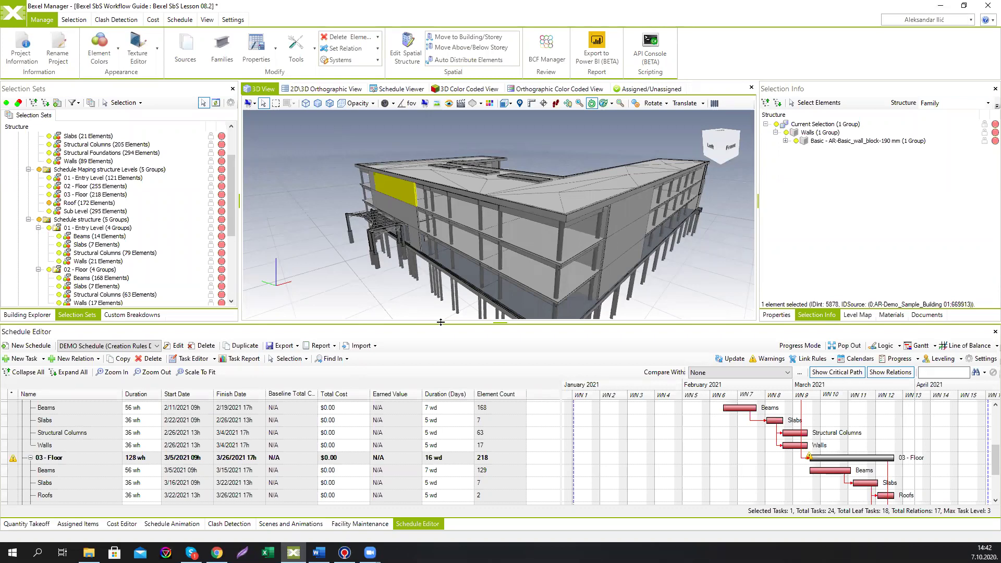
drag(441, 322, 441, 289)
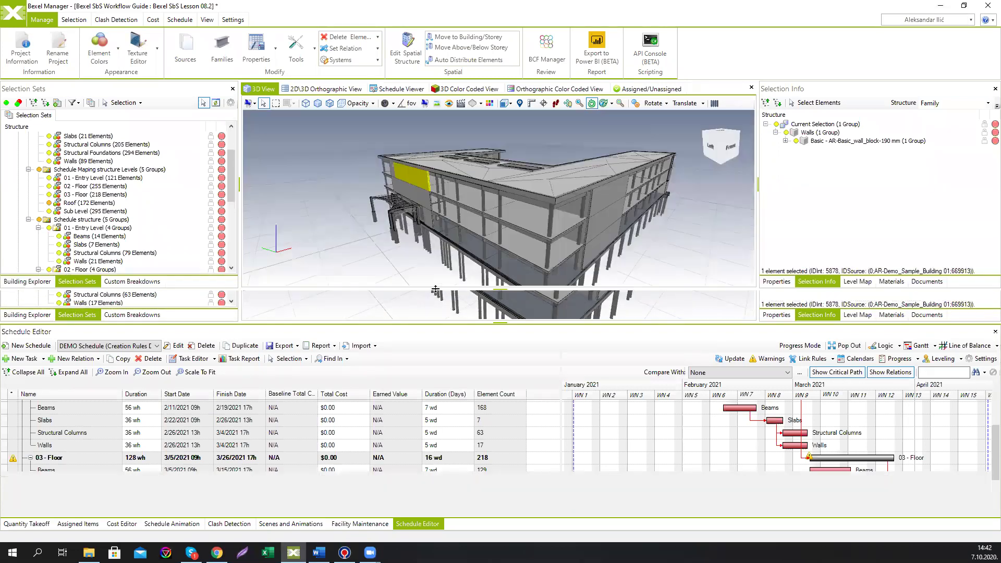
click(410, 265)
middle_drag(409, 265, 344, 241)
scroll(427, 229, down, 2)
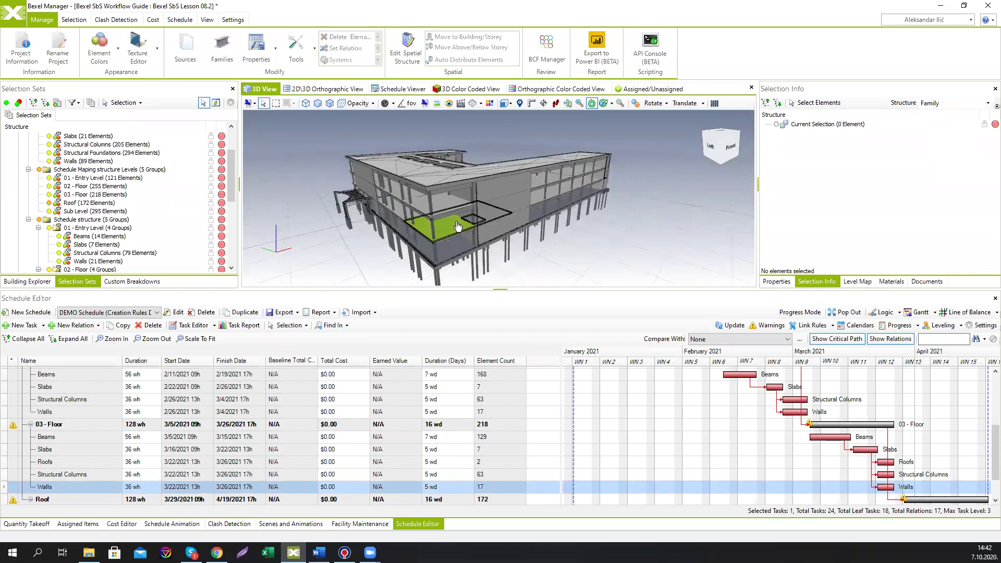
- Review the formats available for exporting and importing the schedule
click(295, 312)
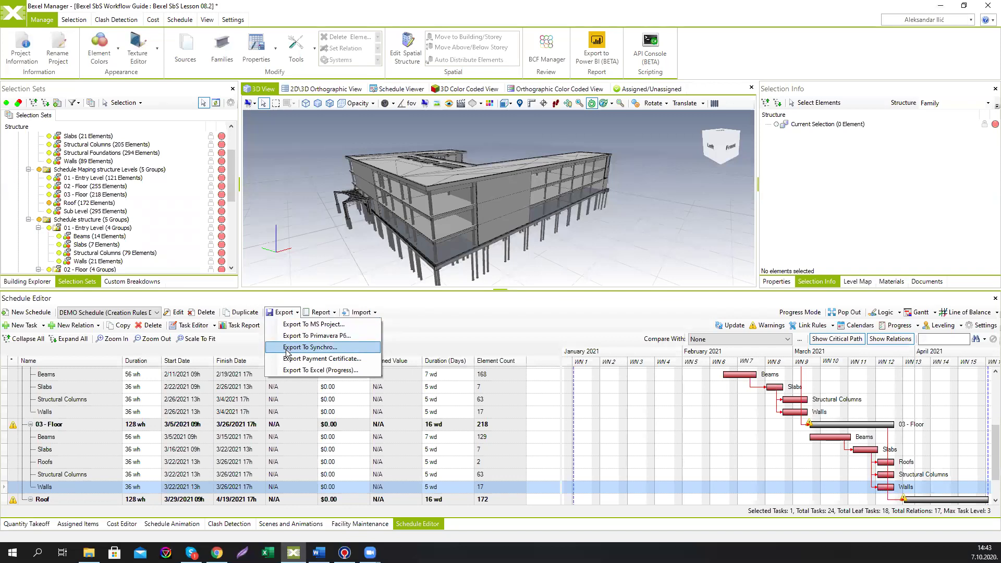
click(296, 314)
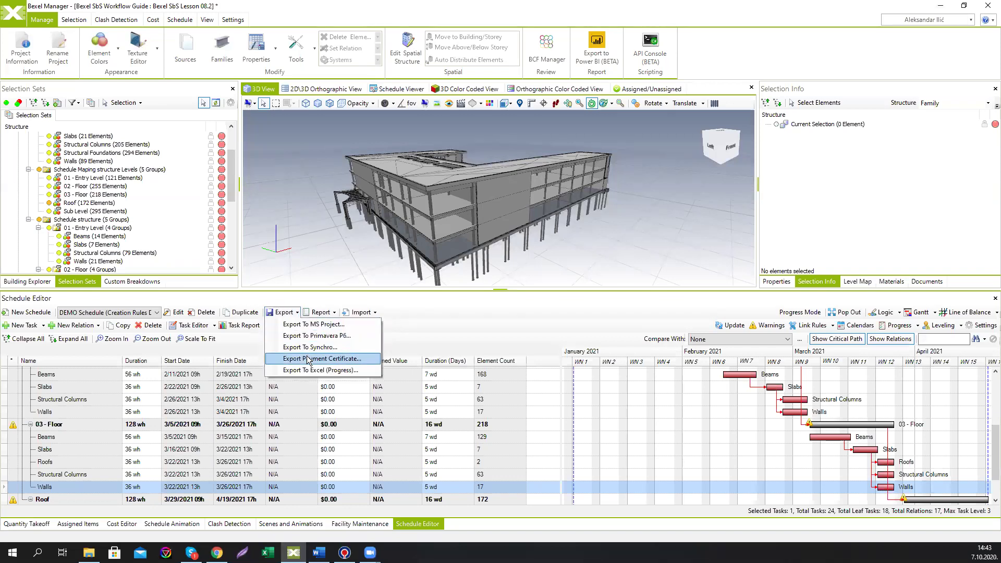
click(297, 314)
click(298, 313)
click(298, 313)
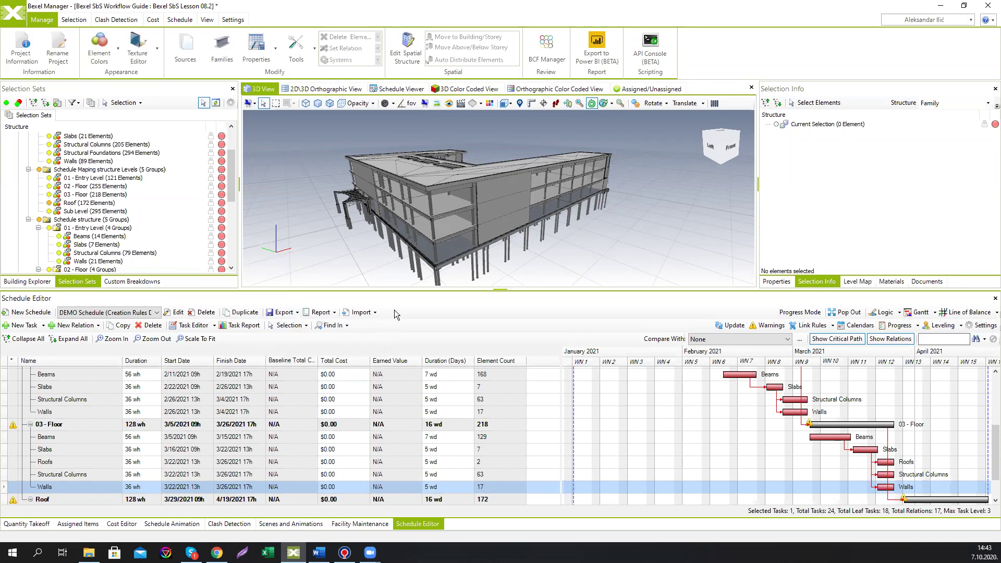
click(376, 312)
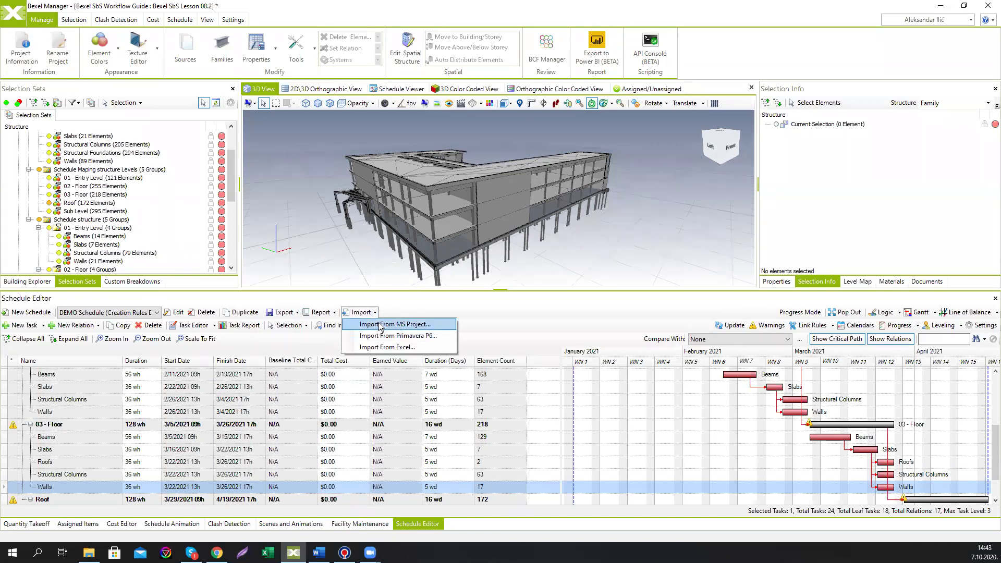
click(508, 272)
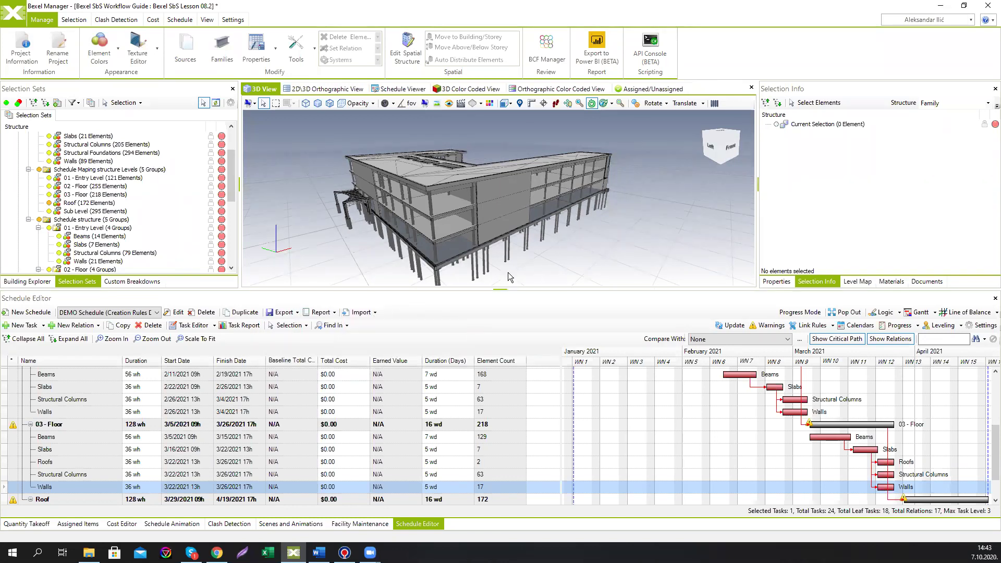
- Create a new schedule named "DEMO Schedule MS Project" with no baseline, enlarge the Schedule Editor and select the root task
click(31, 314)
text(DEM)
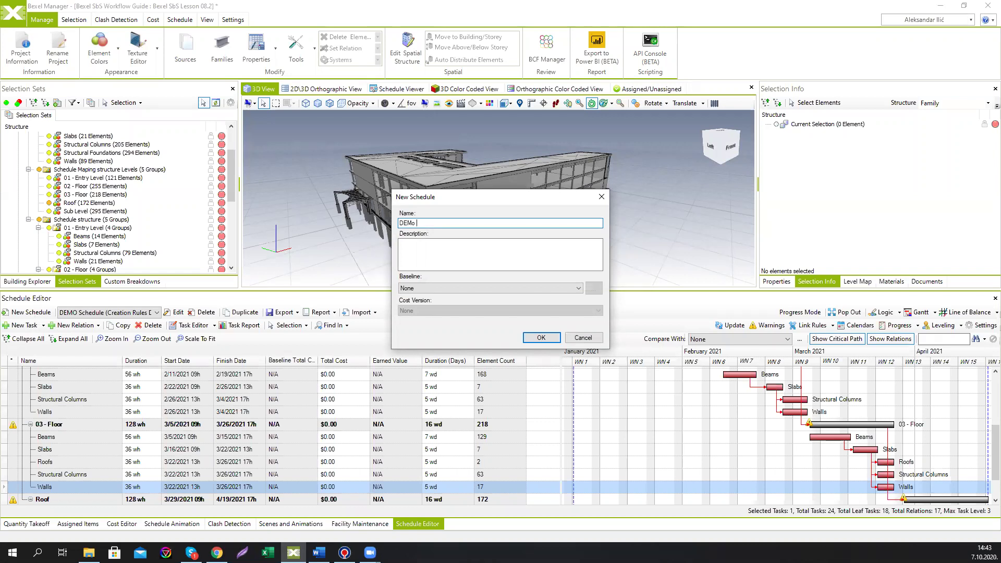
text(O Schedule MS Project)
click(571, 290)
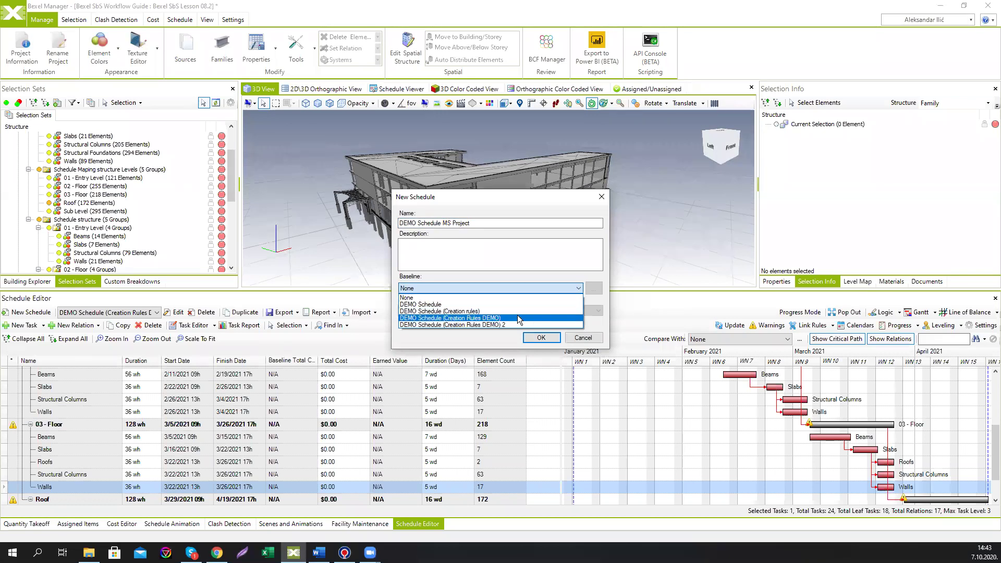
click(539, 291)
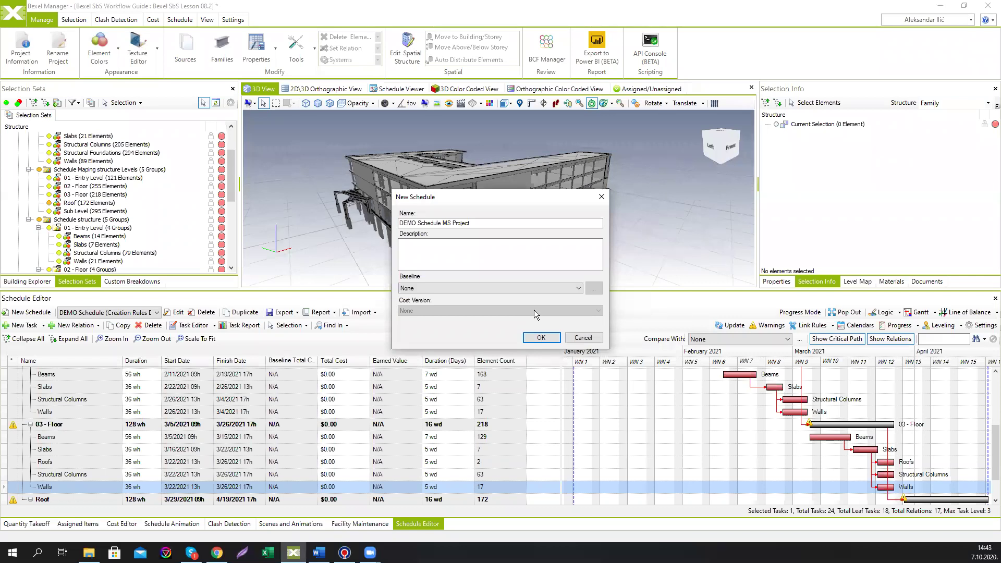
click(542, 338)
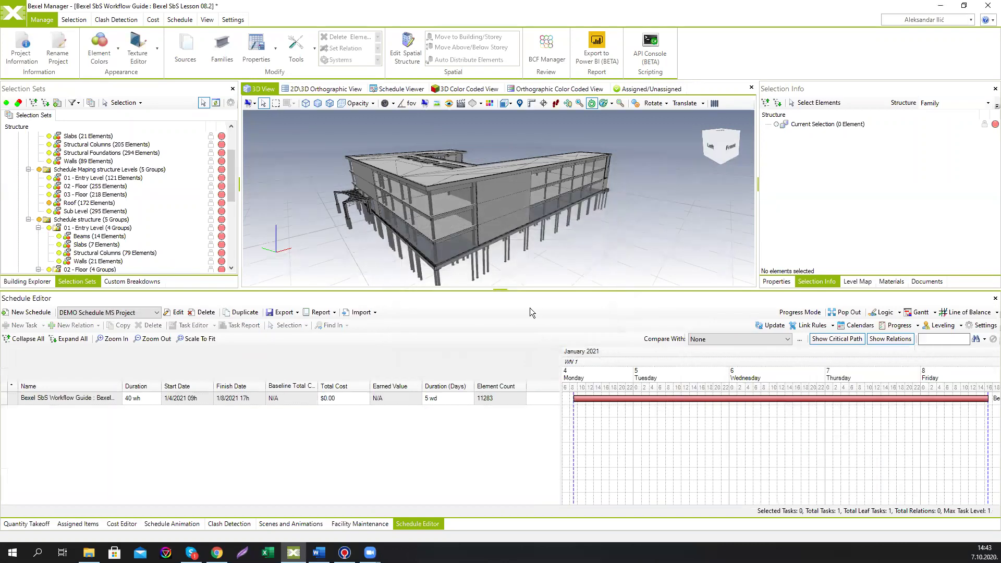
drag(537, 290, 526, 263)
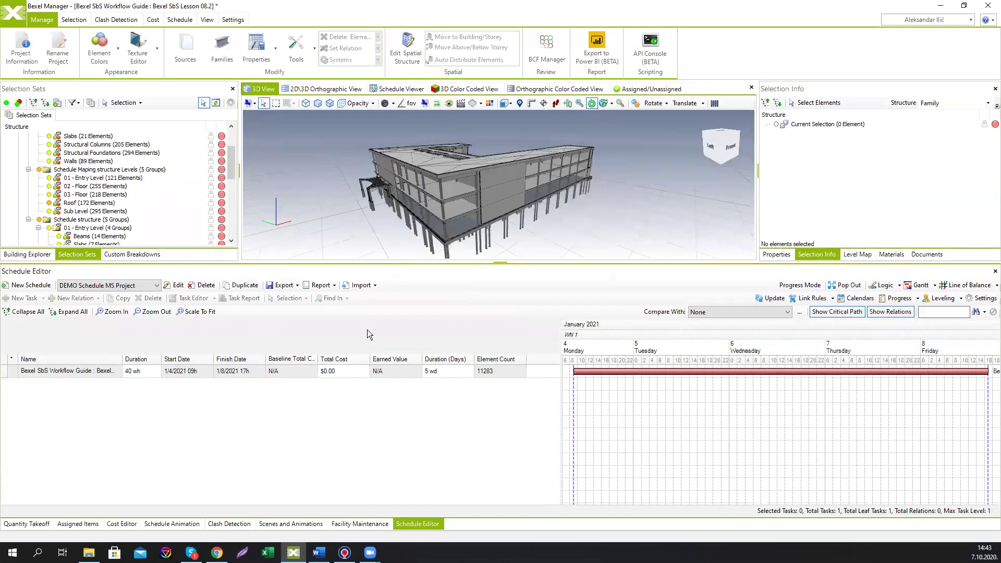
click(59, 370)
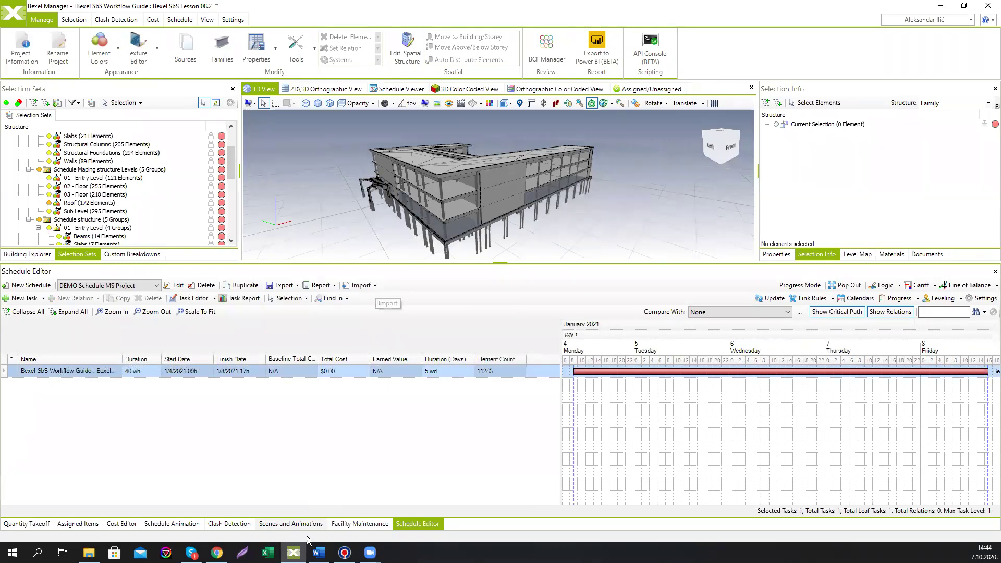
- Switch to Project Plan 365 and examine the tasks and Gantt bars of the MS project schedule
click(345, 553)
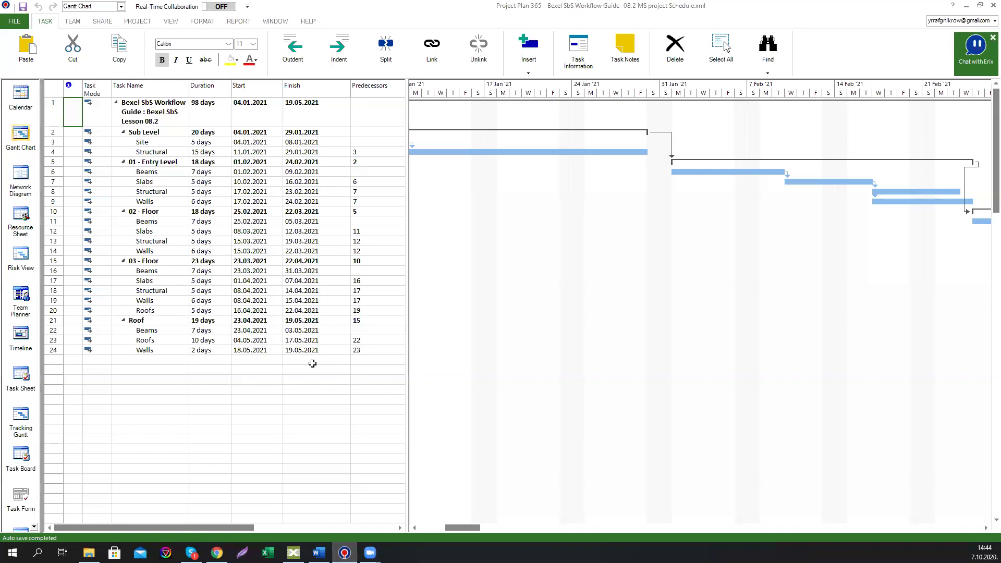
click(276, 351)
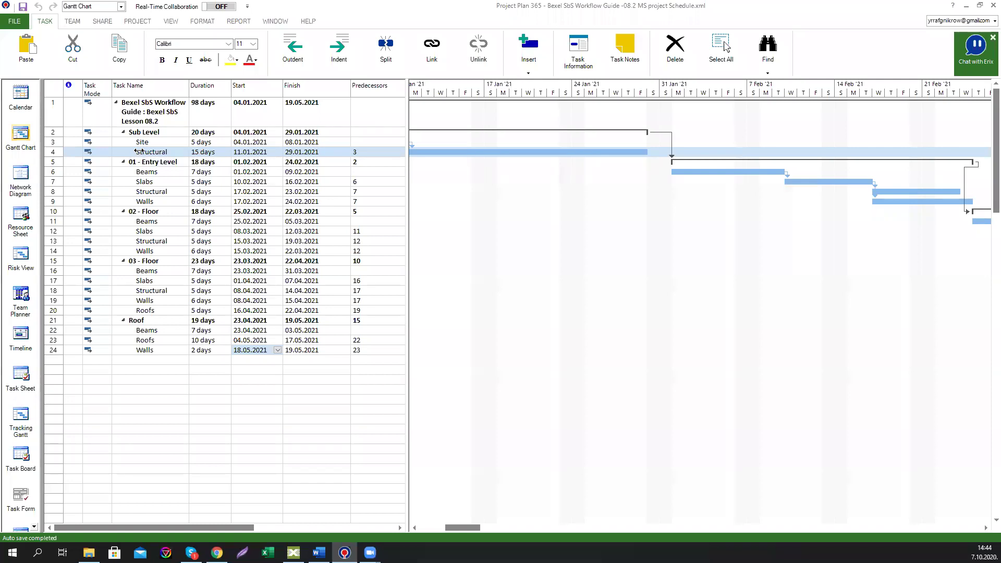
drag(475, 527, 495, 497)
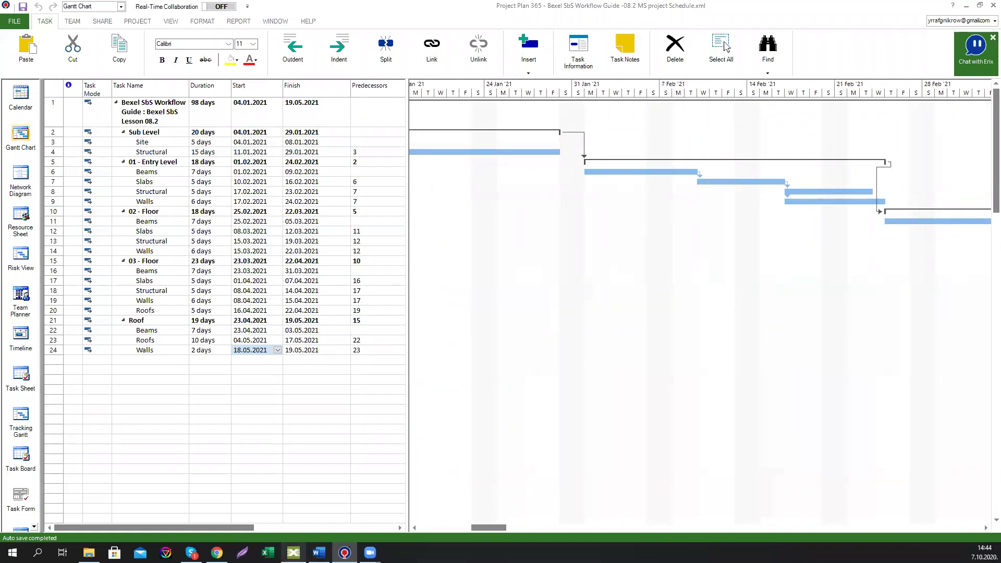
- Switch back to Bexel Manager and load the XML file "Bexel SbS Workflow Guide -08.2 MS project Schedule" for import from MS Project
click(294, 552)
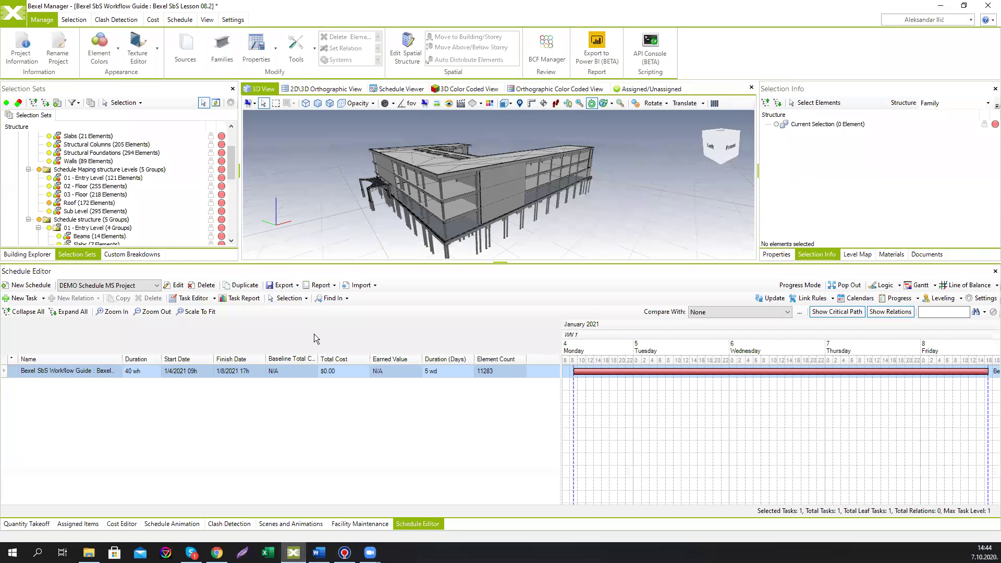
click(375, 285)
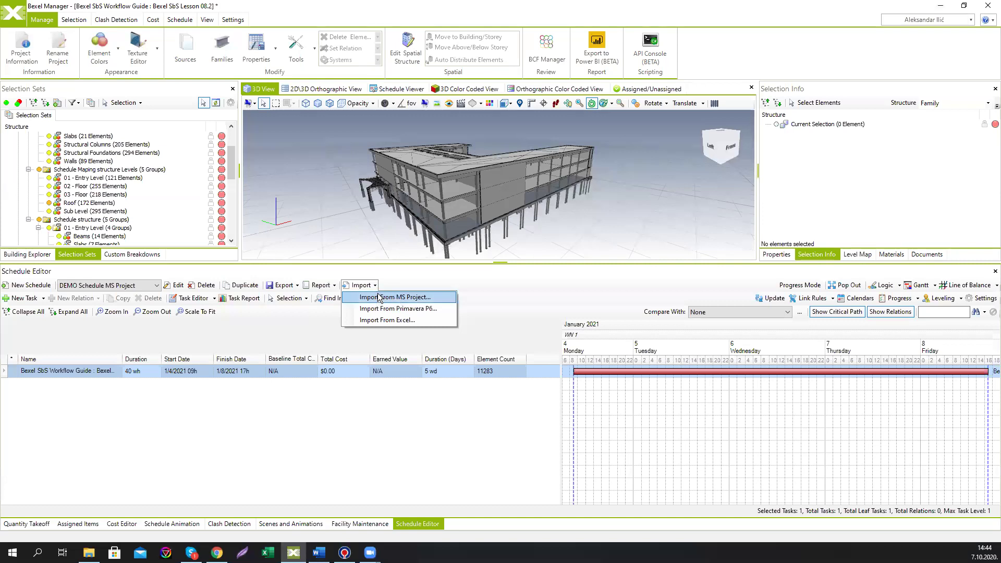
click(377, 295)
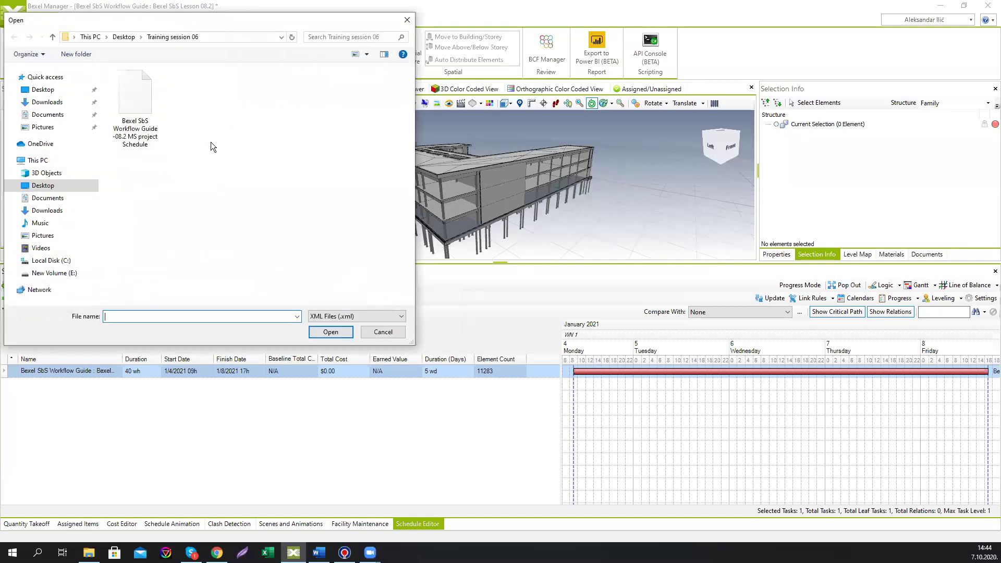
click(143, 119)
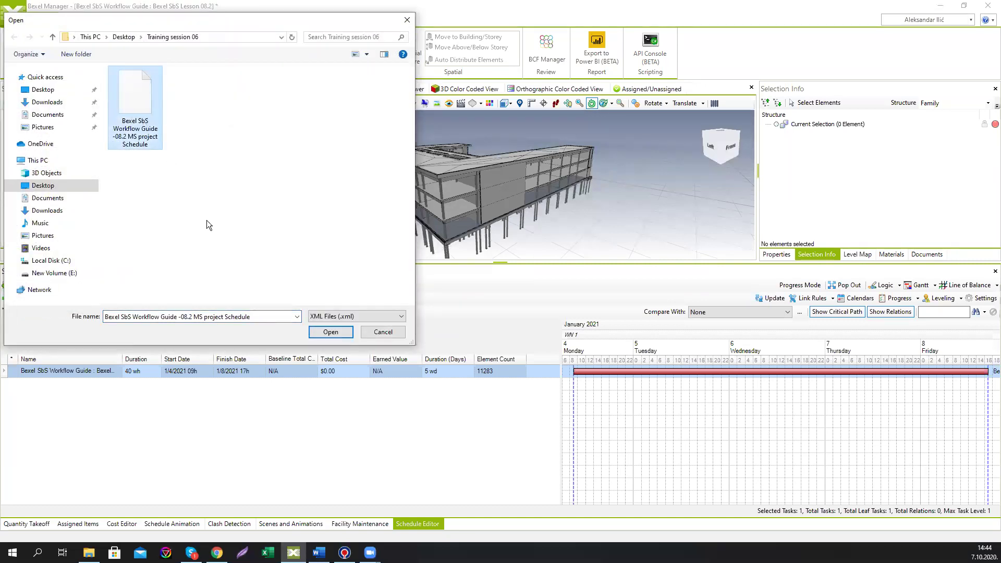
click(320, 331)
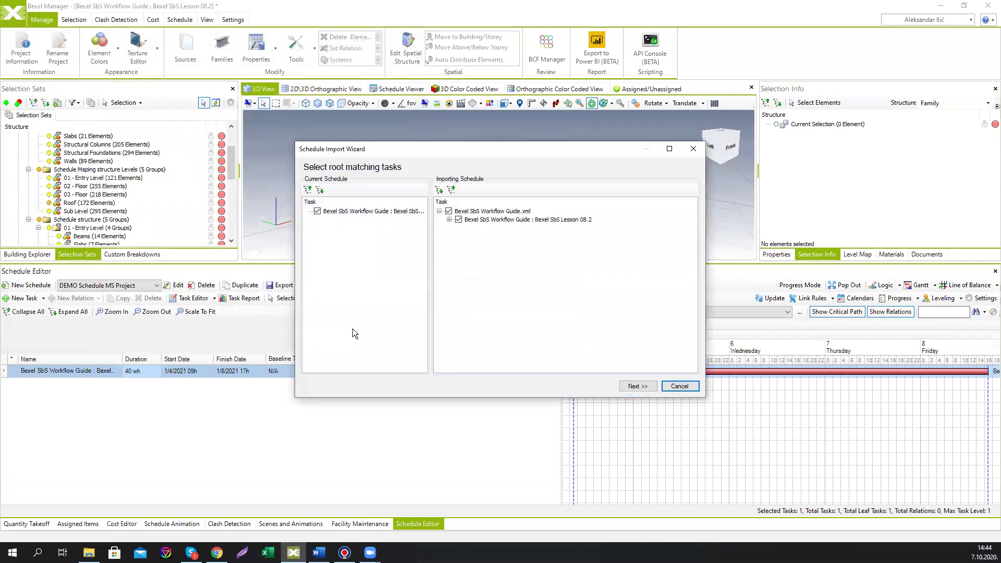
- Expand every level and the Roof and Sub Level branches of the importing schedule and review their tasks
click(449, 220)
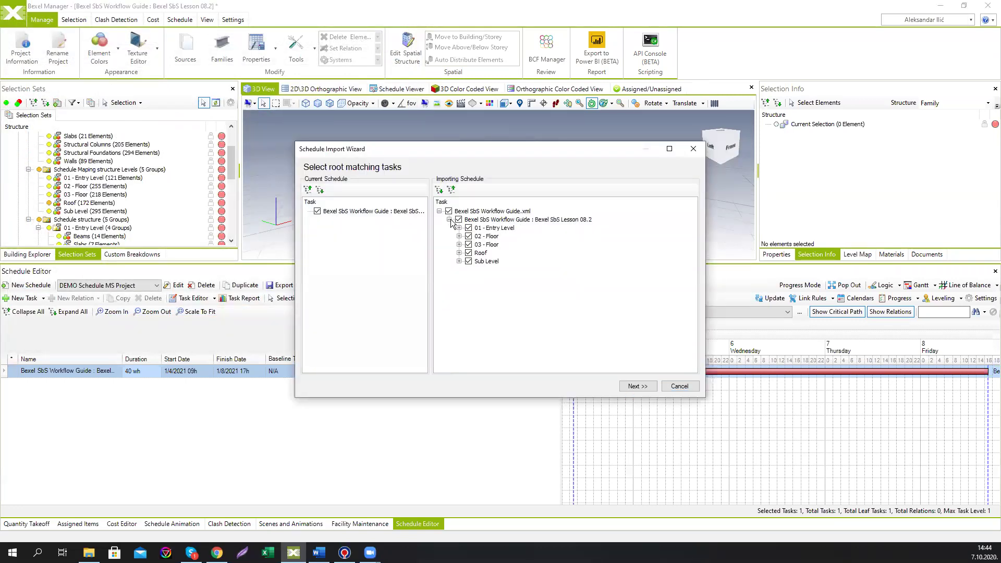
click(459, 229)
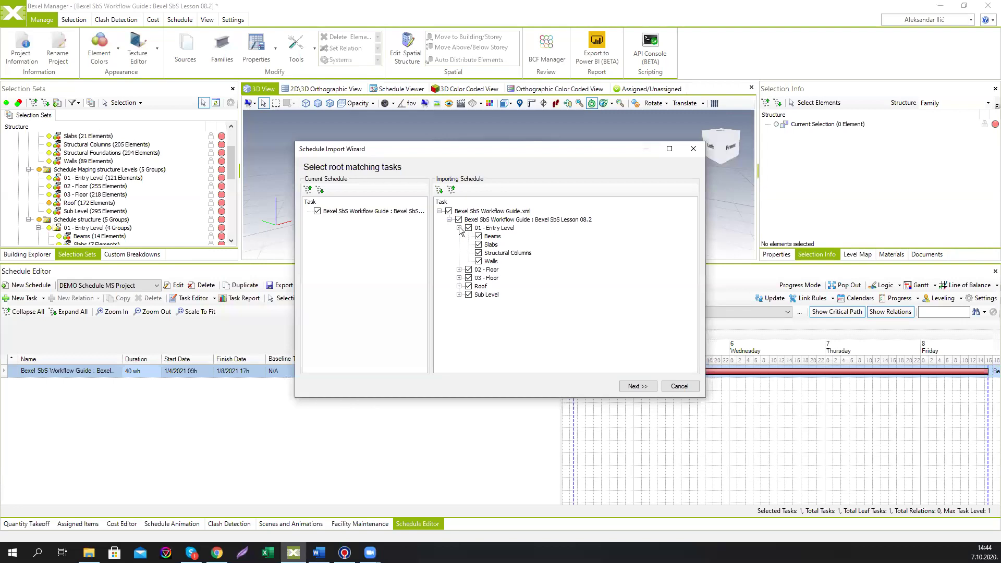
click(459, 269)
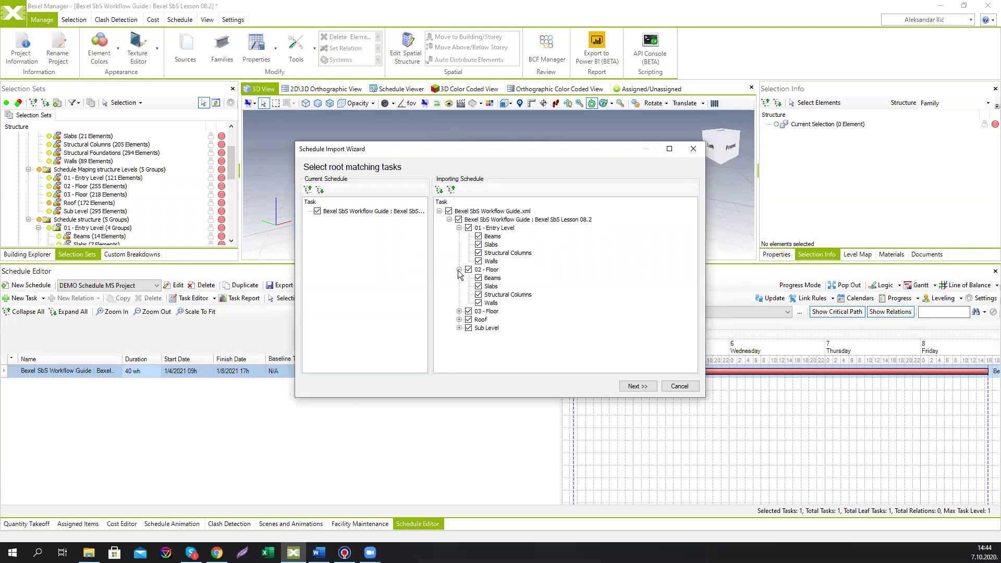
click(459, 311)
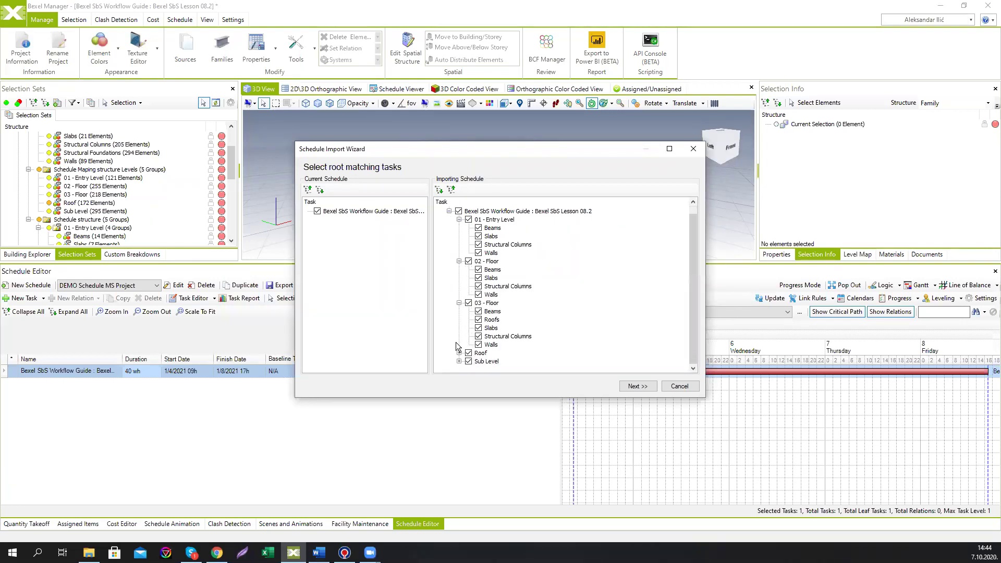
click(459, 352)
click(459, 362)
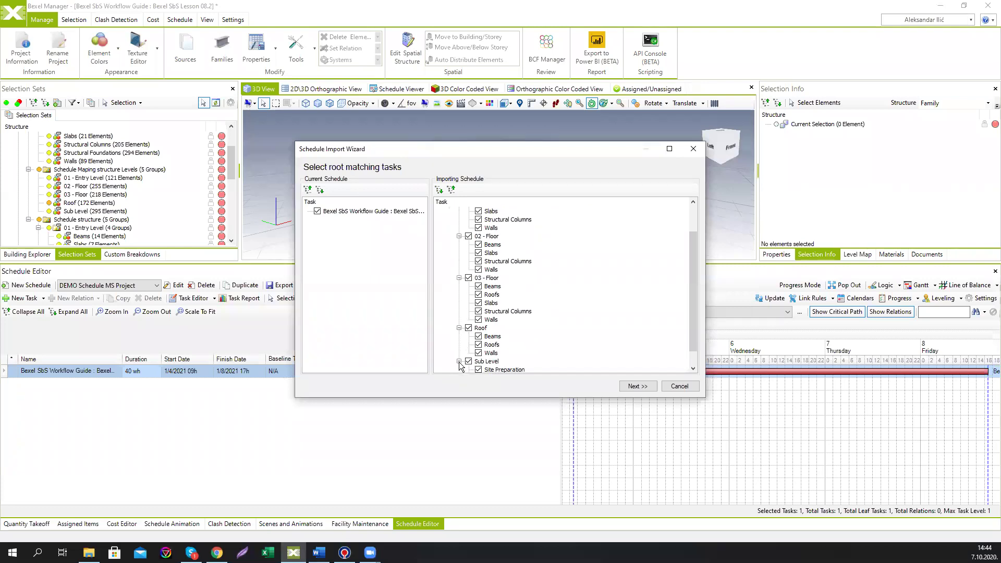
scroll(490, 277, up, 3)
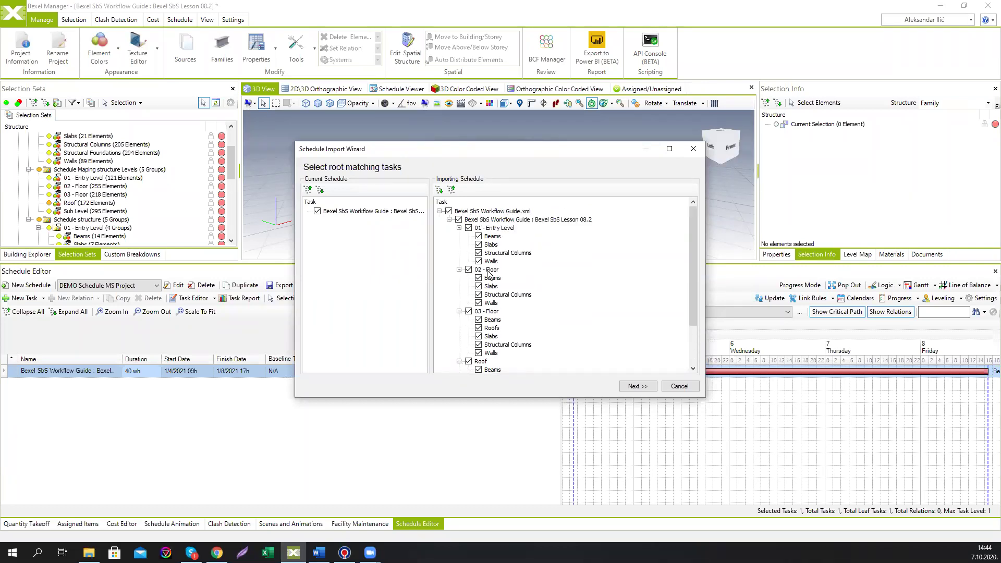
- Keep all tasks of the importing schedule selected for root matching and continue to the desired changes
click(448, 212)
click(468, 228)
click(468, 228)
click(478, 278)
click(458, 219)
click(649, 391)
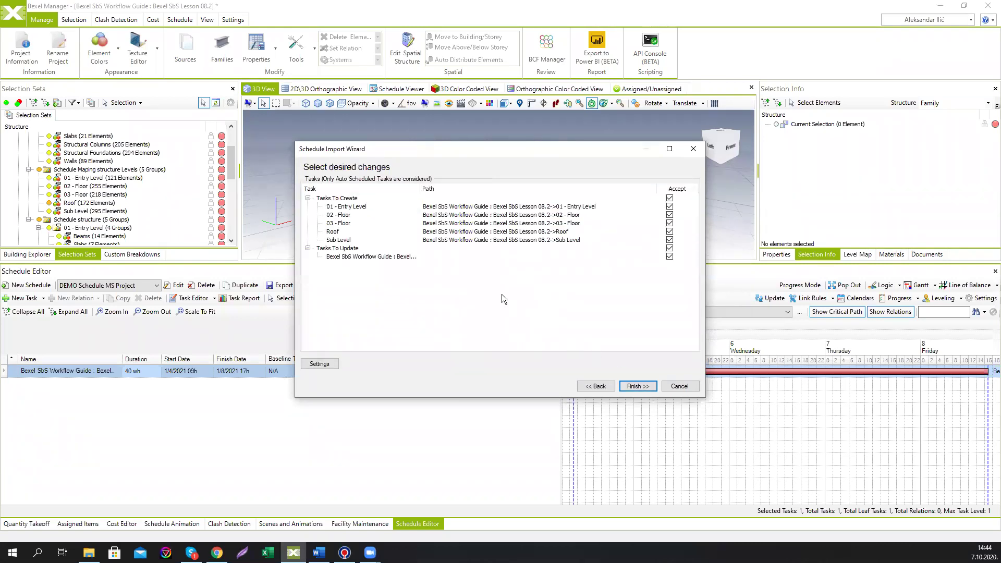
- Open the import settings and review the options for the working hour lag calendar and the task constraint priority
click(319, 364)
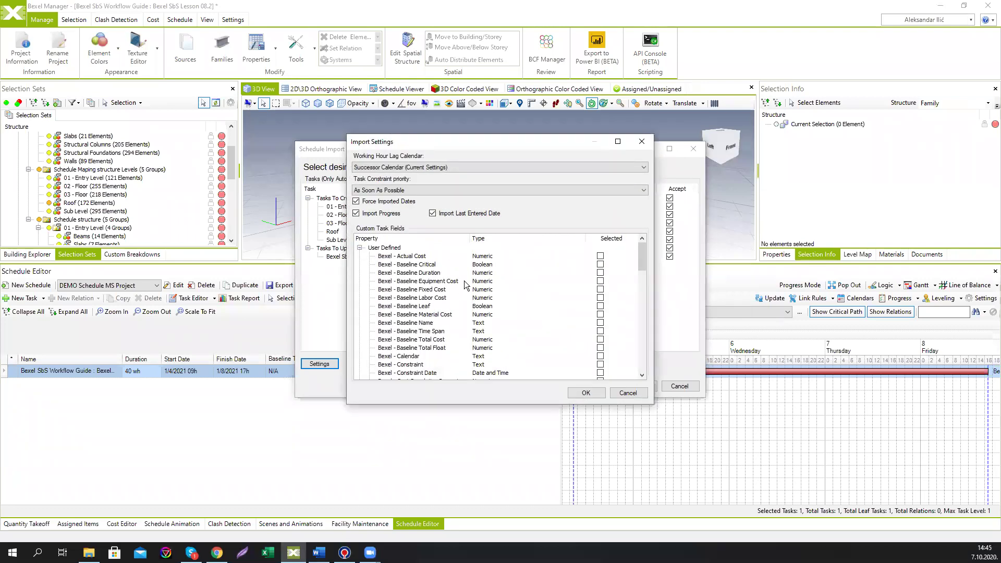
click(583, 167)
click(582, 167)
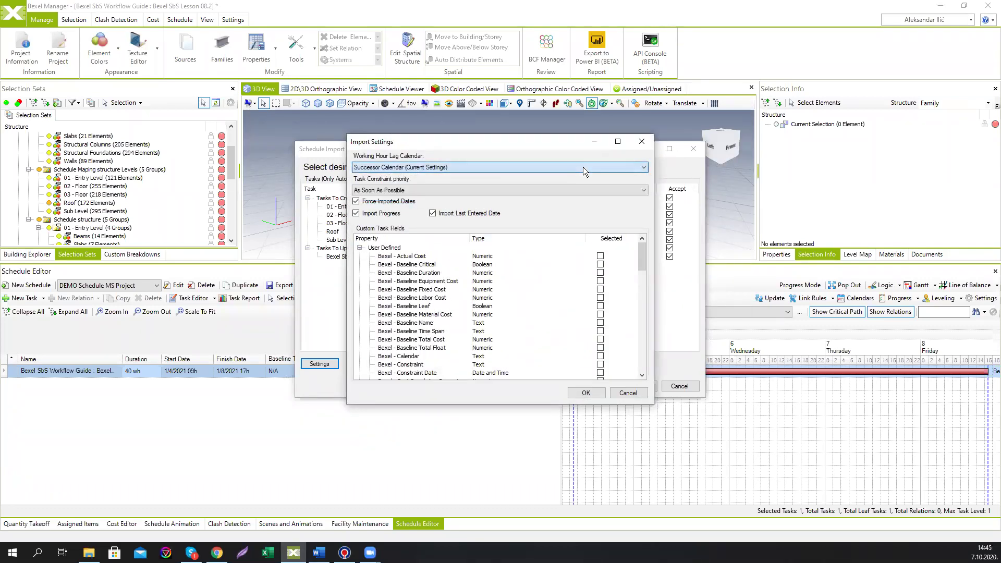
click(583, 167)
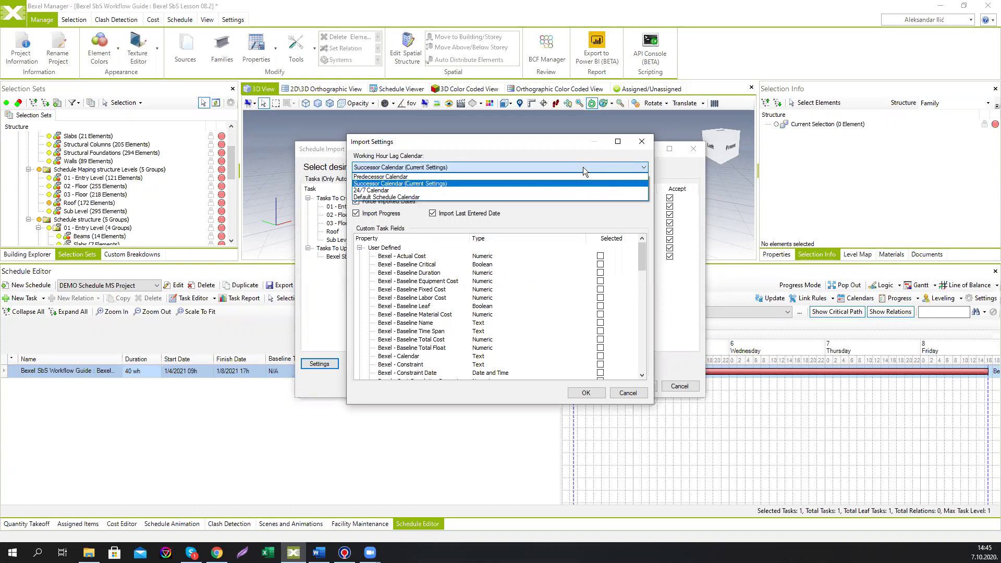
click(582, 167)
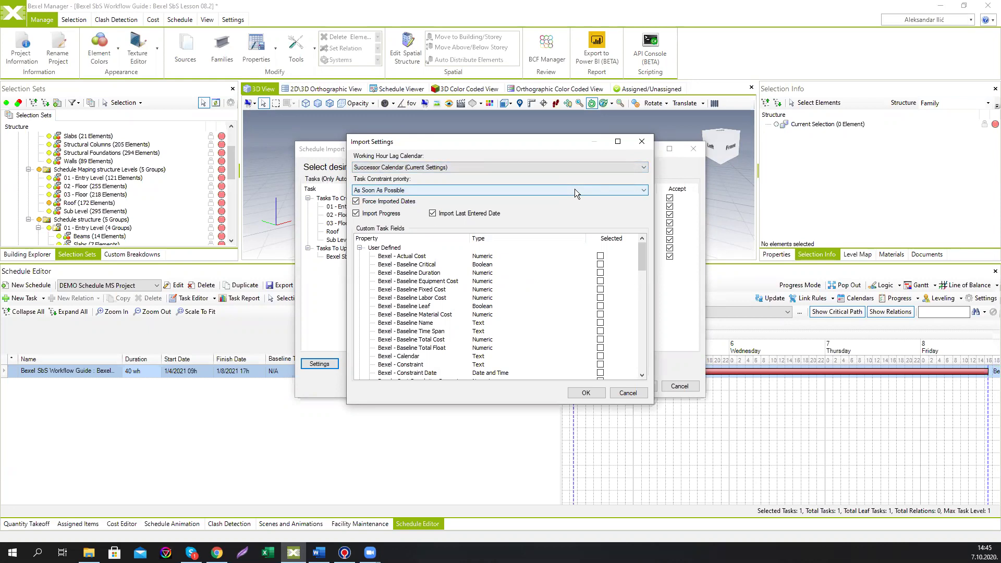
click(575, 189)
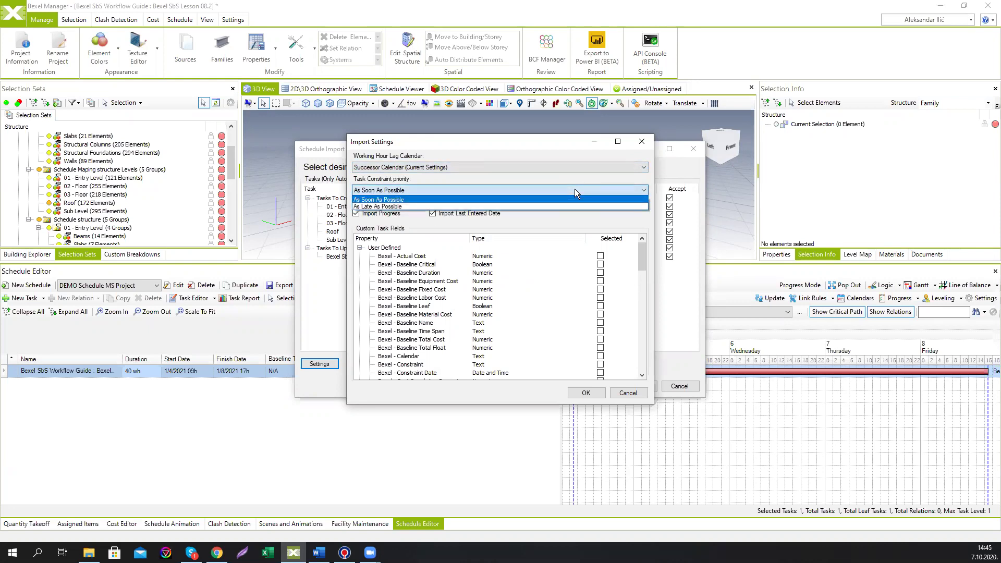
click(575, 189)
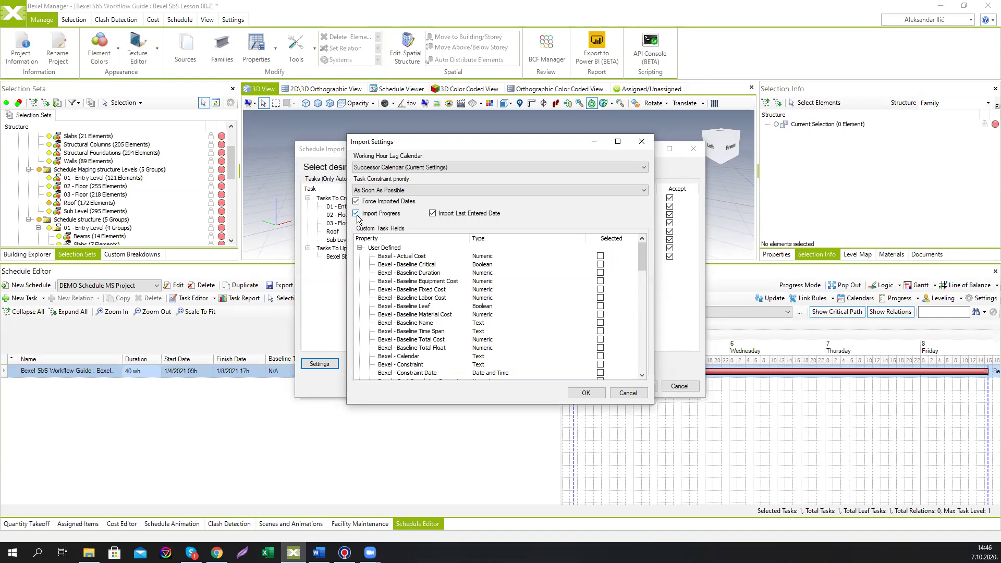
- Exclude progress from the import, check the custom task fields, accept the settings and complete the schedule import
click(356, 214)
scroll(463, 307, down, 10)
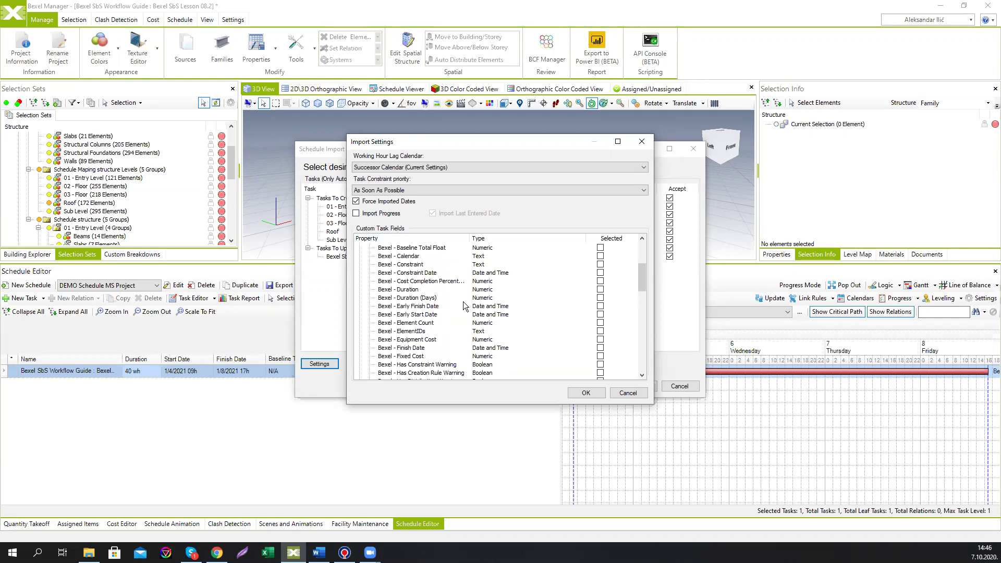
scroll(463, 319, down, 4)
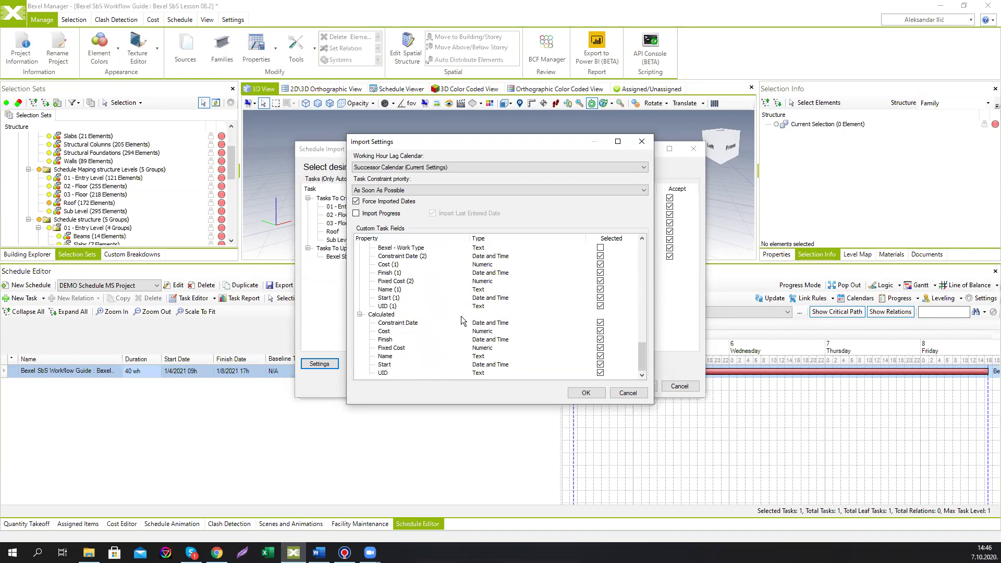
scroll(417, 366, up, 1)
scroll(419, 365, down, 1)
click(585, 392)
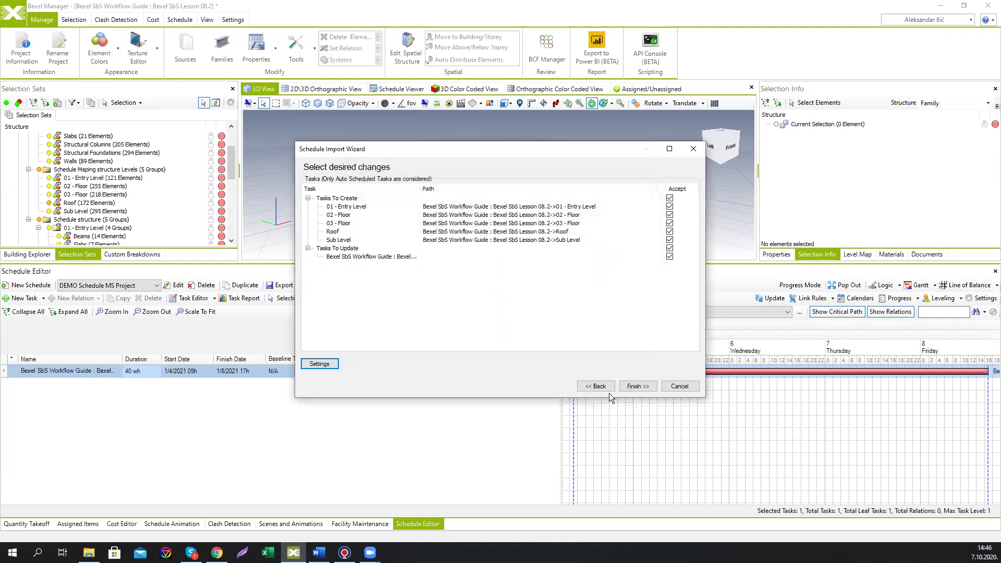
click(636, 386)
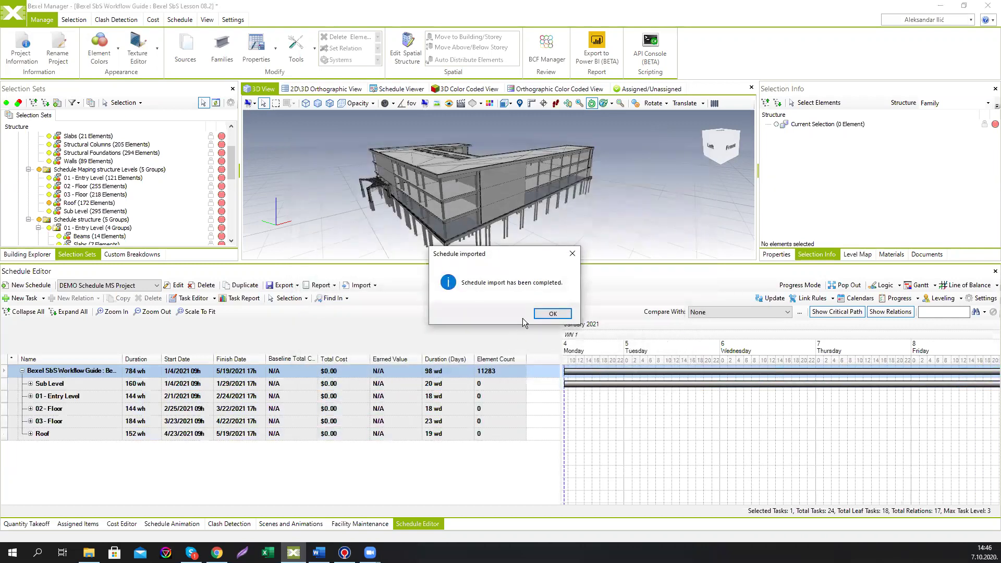
click(541, 315)
- Pop the Schedule Editor out into a maximized window and scale the Gantt chart to fit the whole schedule
mouse_move(554, 262)
mouse_down()
mouse_move(554, 241)
mouse_move(554, 249)
mouse_up()
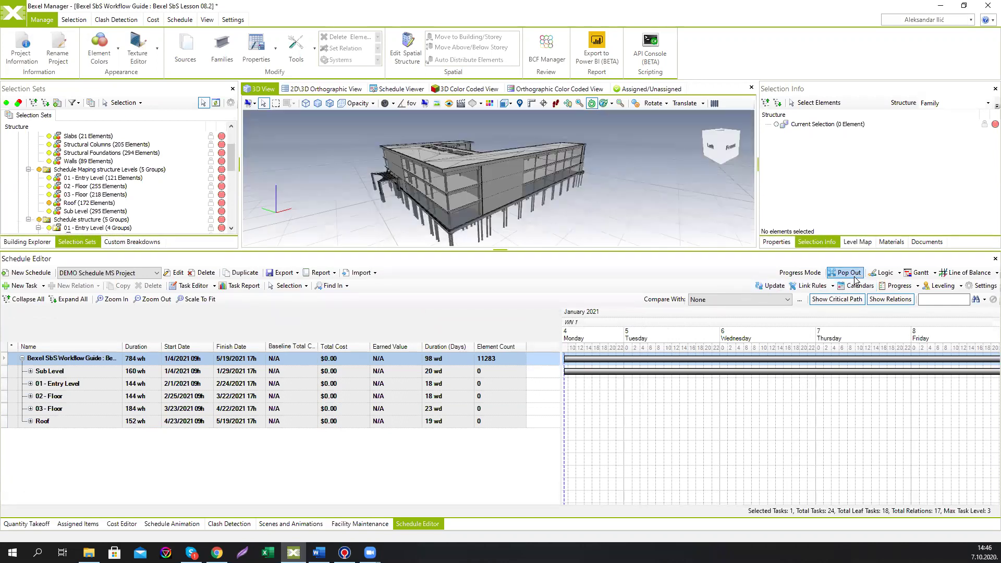
click(848, 272)
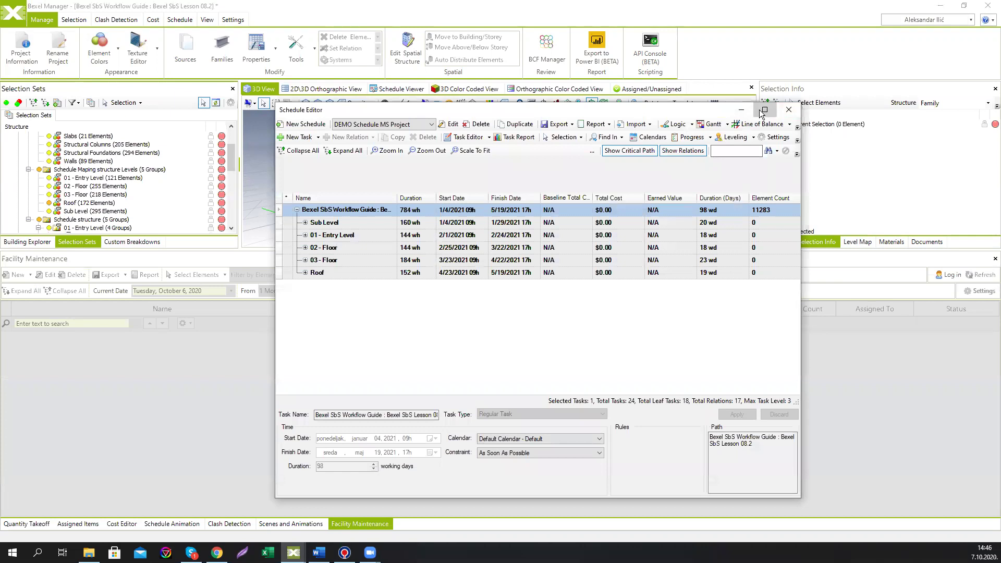
click(771, 103)
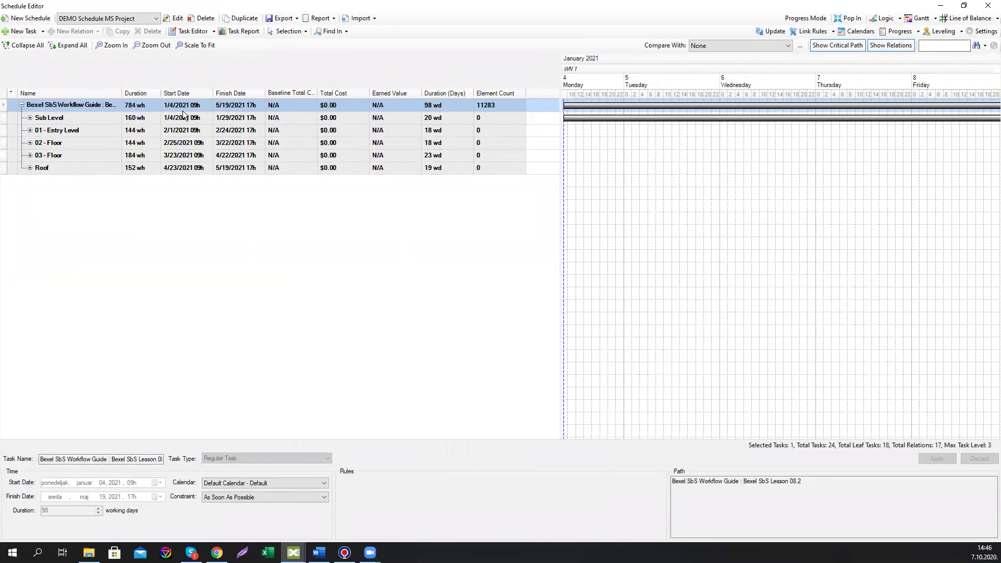
click(202, 47)
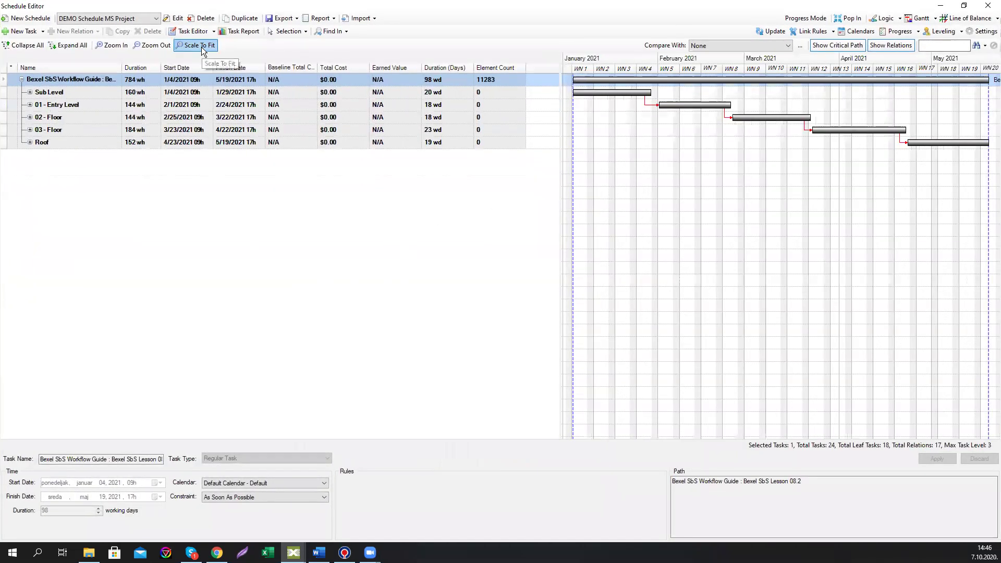
- Expand all tasks of the imported schedule down to the lowest level
click(65, 49)
click(45, 49)
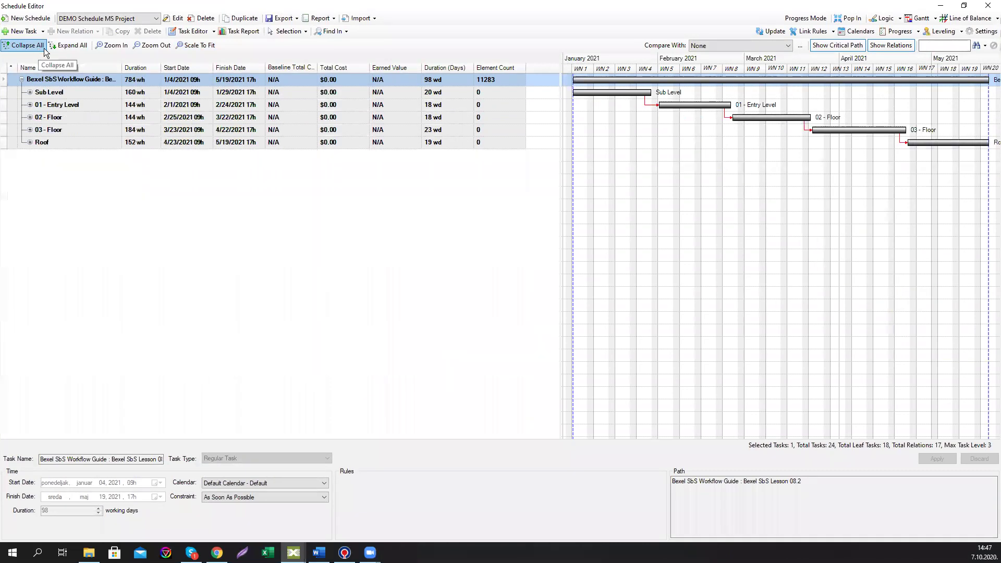
click(65, 48)
click(37, 49)
click(76, 48)
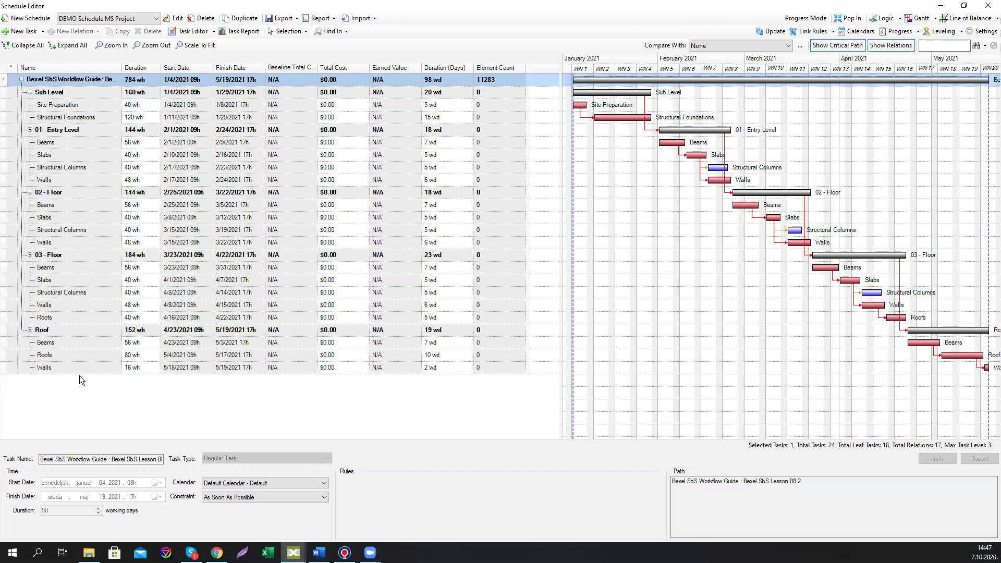
- Examine the imported subtasks one after another, from Site Preparation under Sub Level to Walls under Roof
click(73, 106)
click(73, 117)
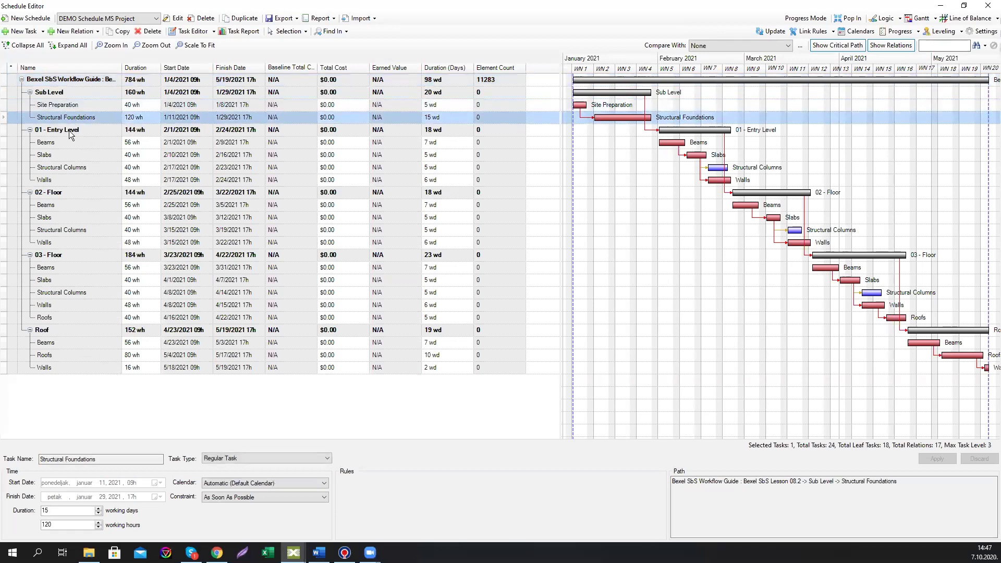
click(62, 143)
click(62, 155)
click(61, 179)
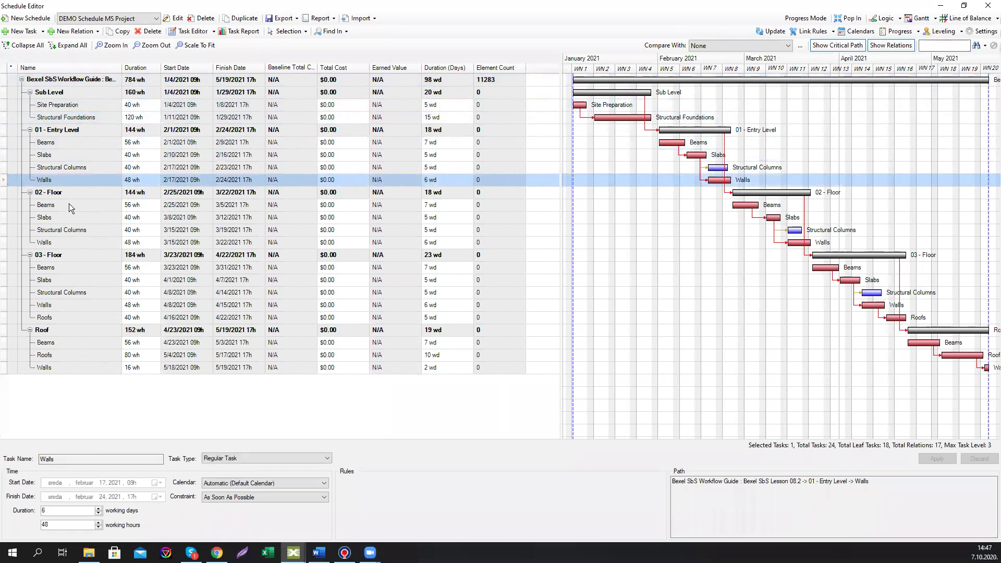
key(Down)
key(Down)
key(Down)
click(63, 230)
click(62, 243)
click(60, 267)
click(58, 280)
click(57, 293)
click(56, 304)
click(56, 317)
click(55, 342)
click(58, 356)
click(58, 368)
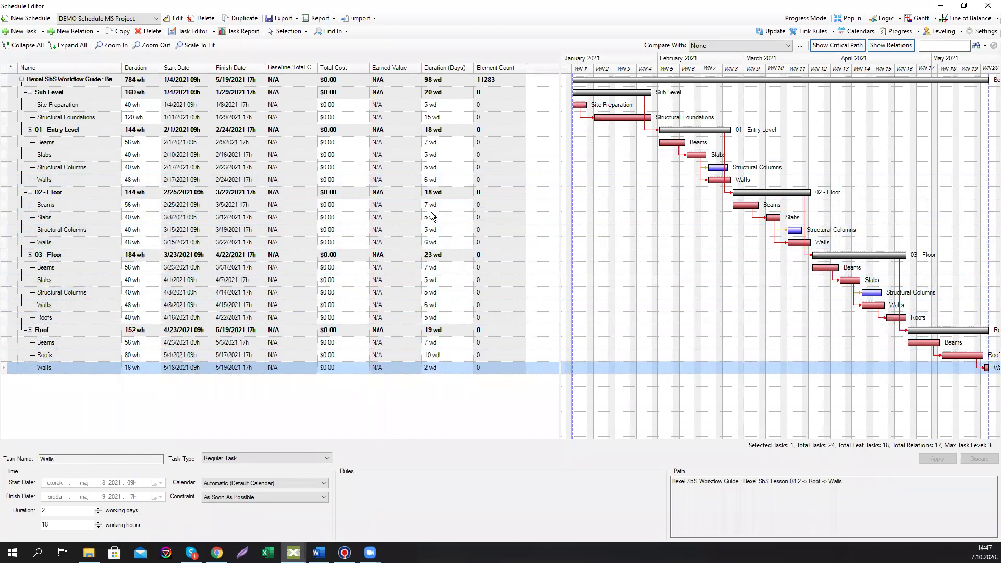
- Dock the Schedule Editor back in the main window and make the 3D View above it taller
click(988, 6)
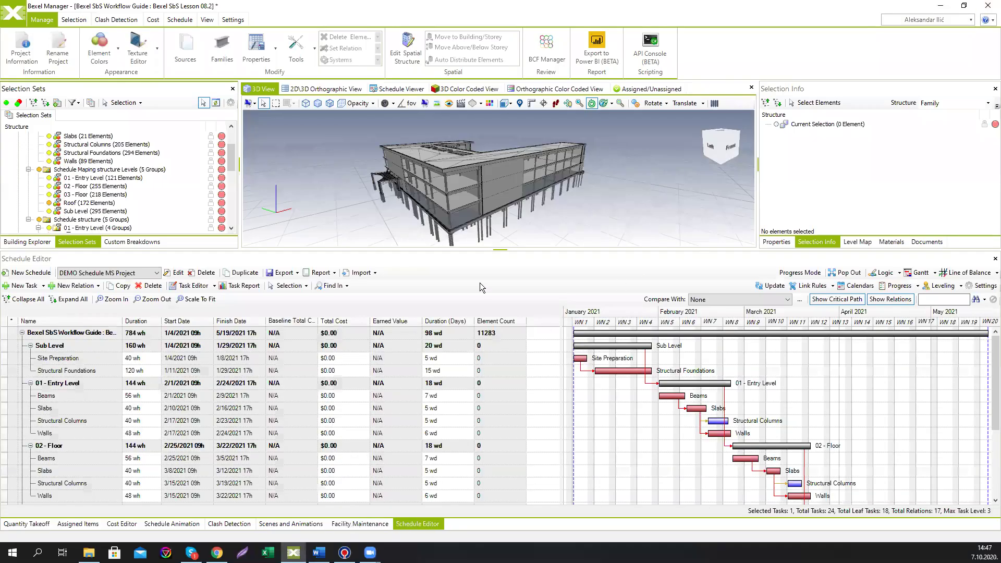
drag(496, 248, 498, 275)
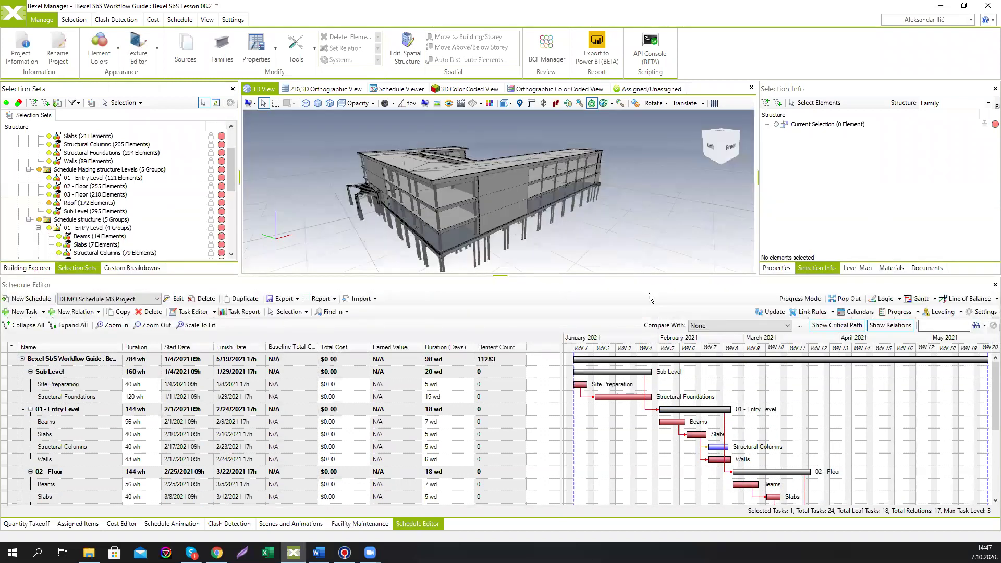
- Open the Task Link Rules Editor and fully expand its task tree and the Schedule structure selection sets, from 01 - Entry Level to Sub Level
click(809, 312)
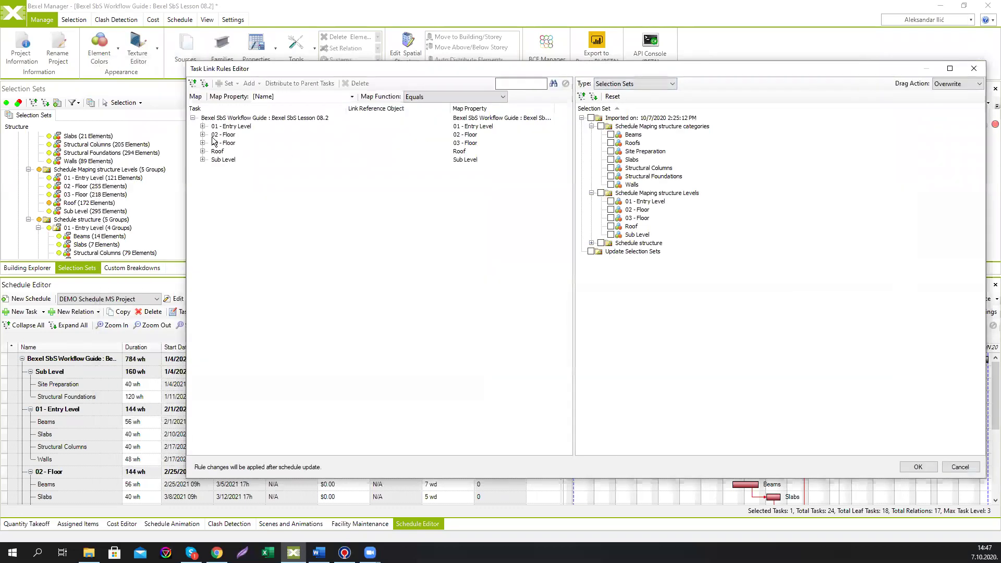
click(204, 83)
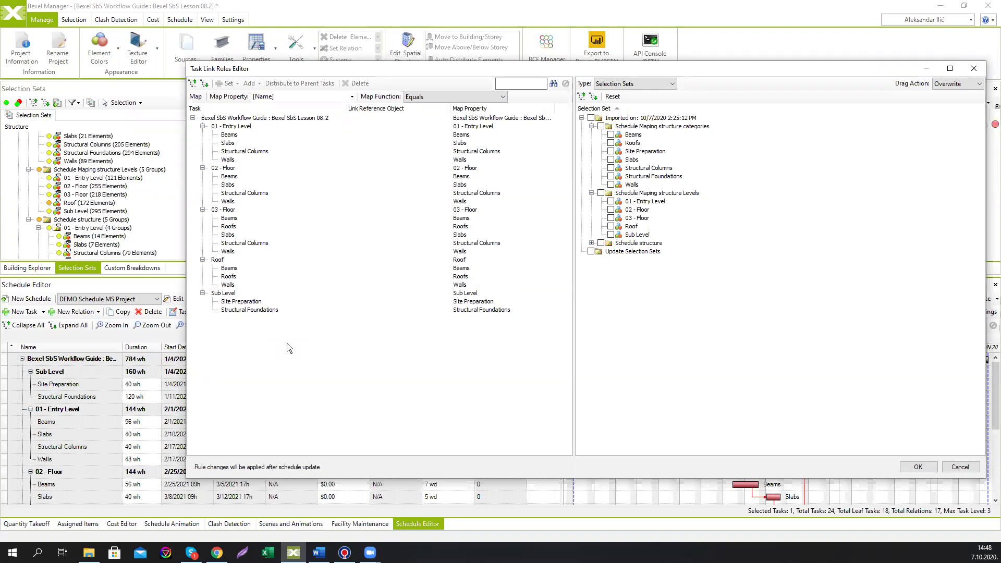
click(592, 243)
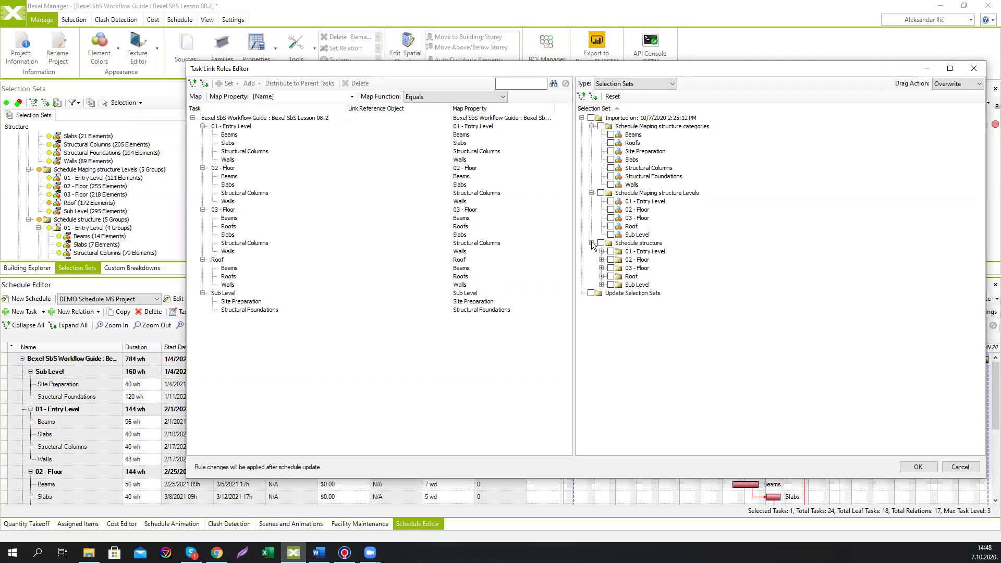
click(592, 243)
click(592, 243)
click(601, 252)
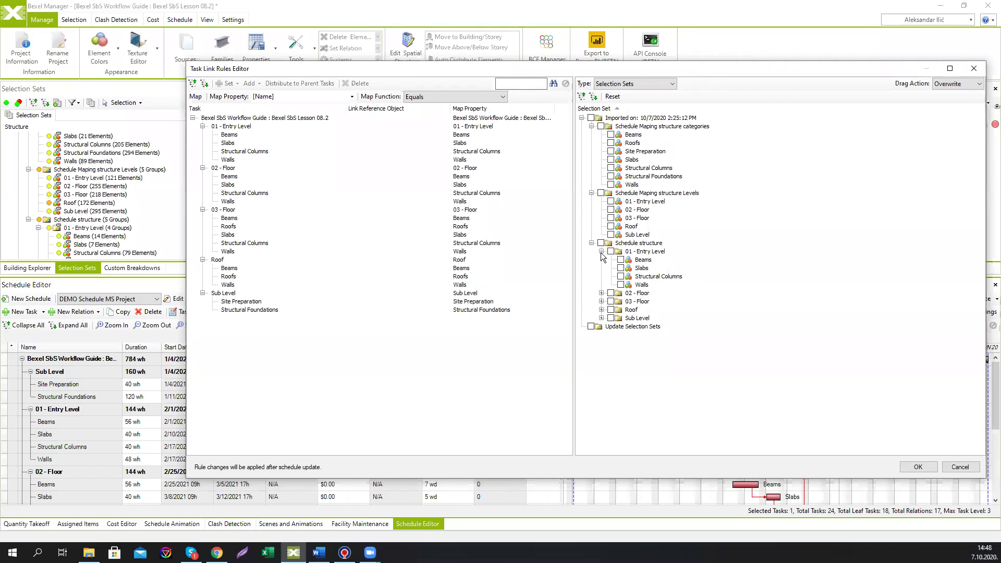
click(601, 293)
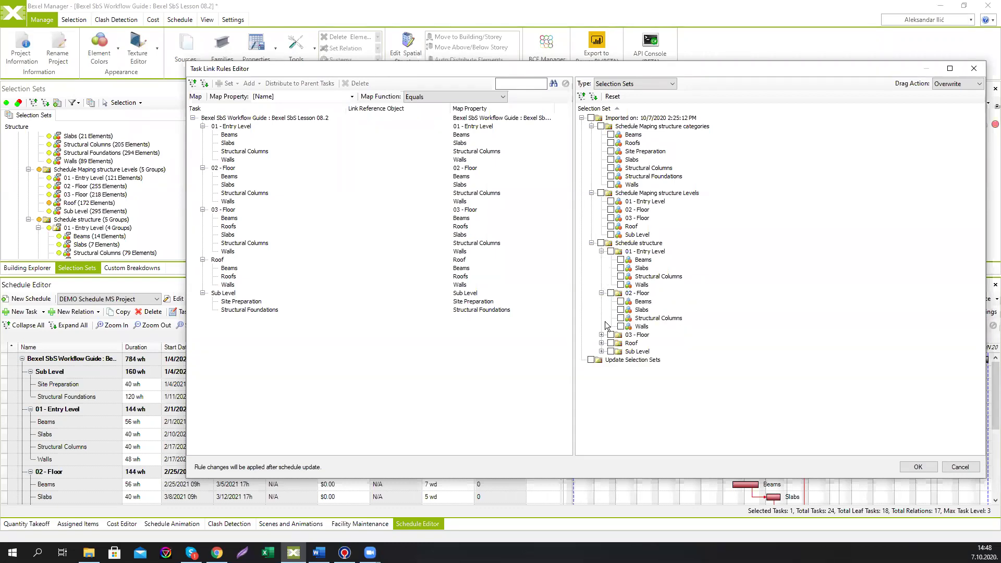
click(601, 335)
click(601, 385)
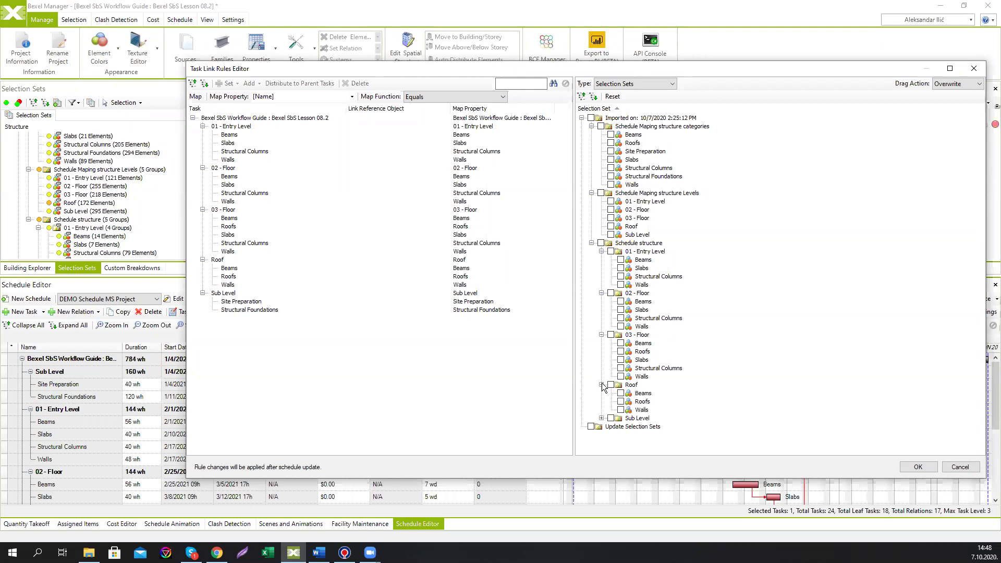
click(602, 417)
- Link all four 01 - Entry Level subtasks and the 02 - Floor Beams, Slabs and Structural Columns tasks to their matching Schedule structure selection sets
click(646, 260)
drag(647, 262, 403, 133)
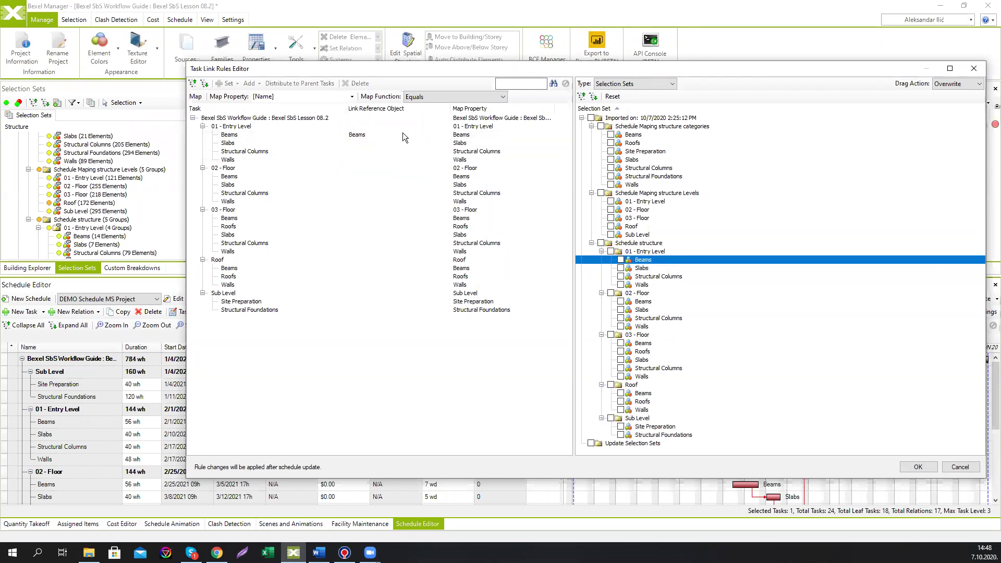
drag(649, 268, 368, 145)
drag(658, 277, 369, 151)
drag(640, 285, 389, 160)
drag(645, 302, 377, 190)
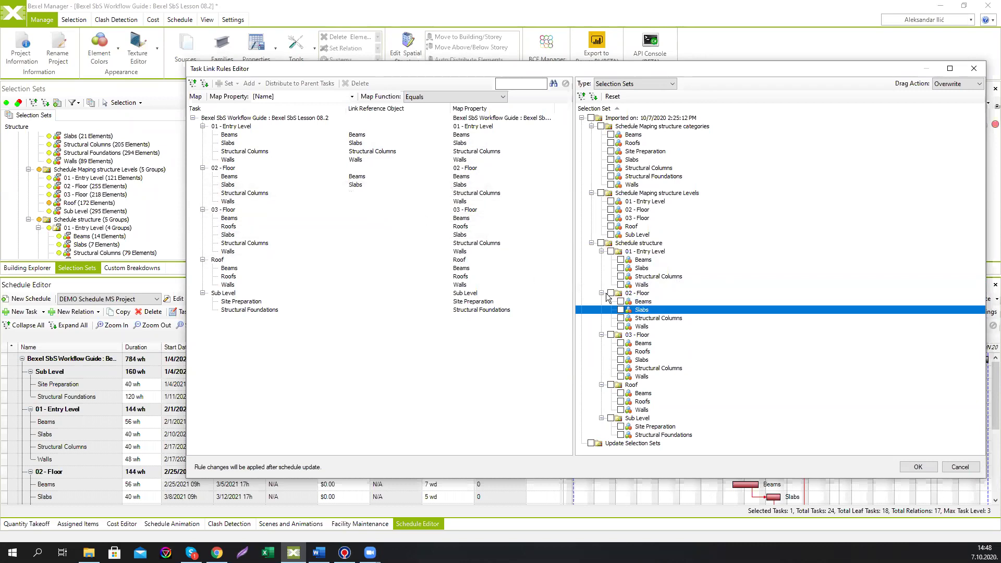
drag(646, 318, 379, 194)
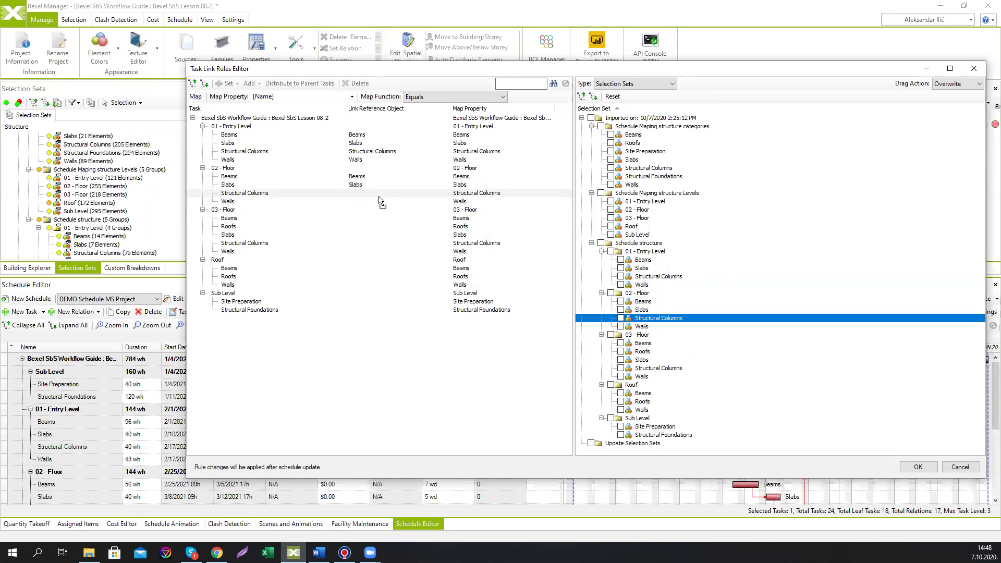
click(645, 84)
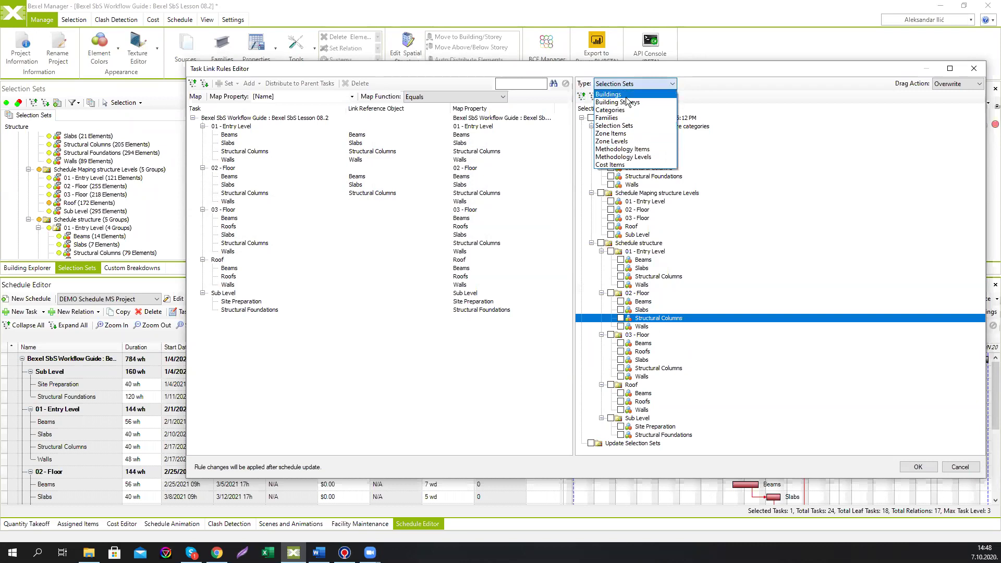
click(639, 84)
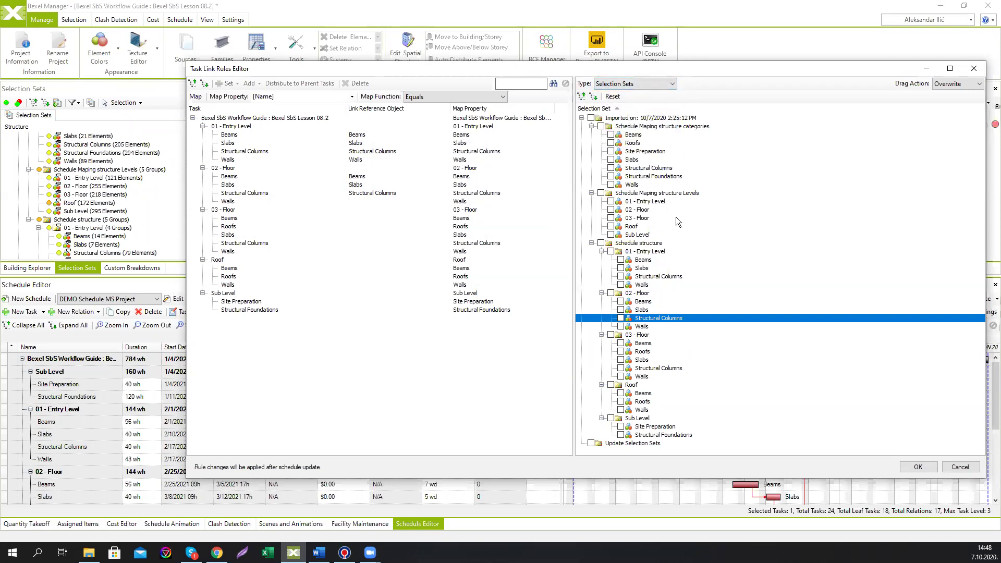
click(669, 84)
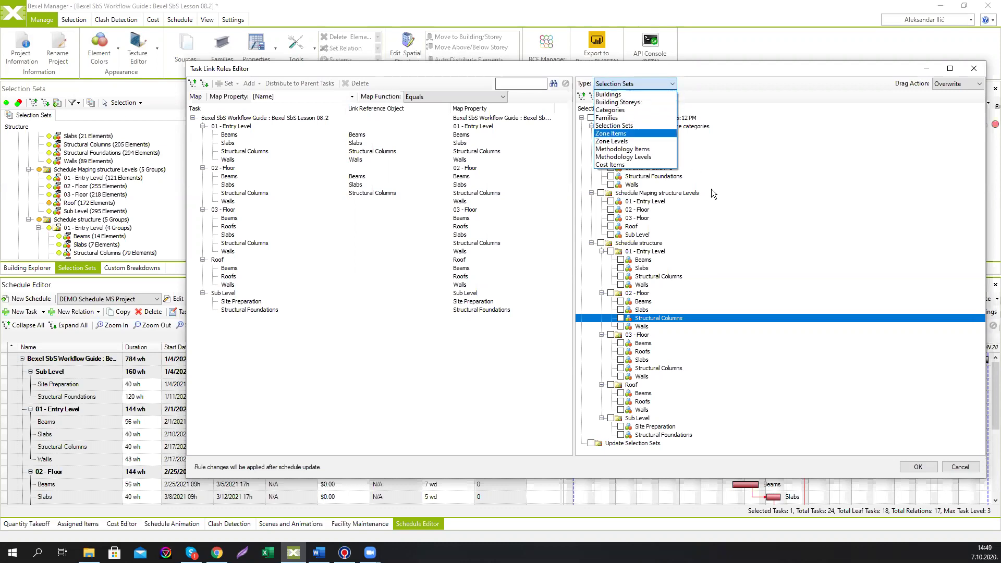
click(750, 223)
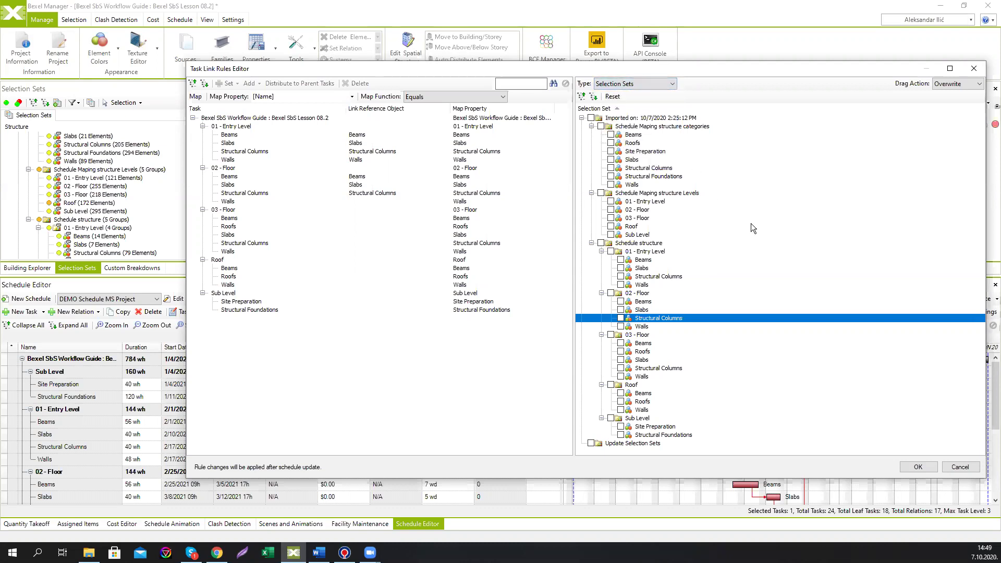
- Link the 02 - Floor Walls task and the 03 - Floor Beams, Roofs, Slabs, Structural Columns and Walls tasks to their matching selection sets
click(642, 327)
drag(644, 330, 401, 208)
drag(644, 344, 397, 218)
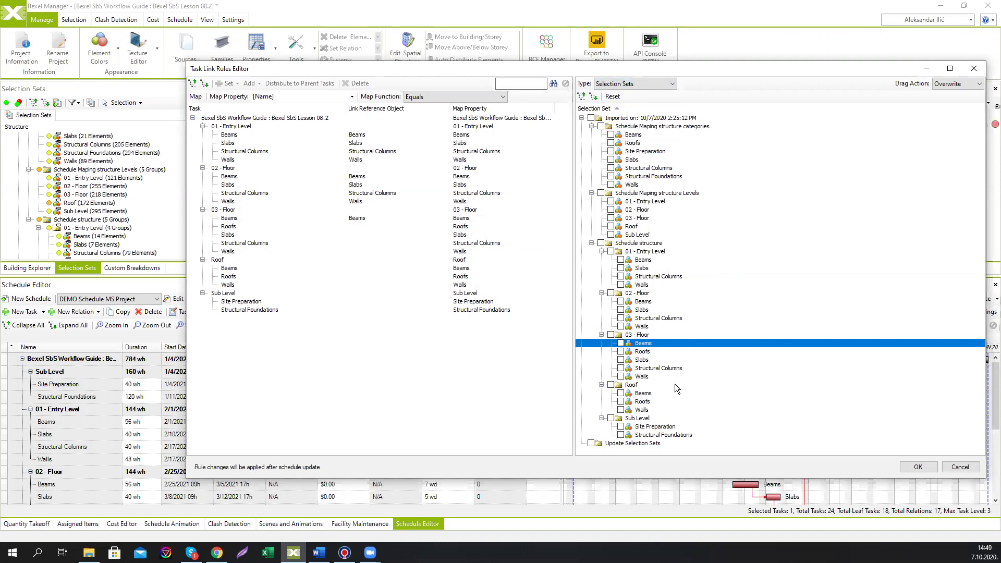
drag(647, 353, 379, 226)
drag(641, 359, 376, 235)
drag(661, 369, 391, 244)
drag(643, 379, 365, 254)
- Link the Roof tasks Beams, Roofs and Walls and the Sub Level tasks Site Preparation and Structural Foundations to their matching selection sets
drag(643, 393, 330, 269)
drag(643, 401, 363, 283)
drag(646, 411, 363, 286)
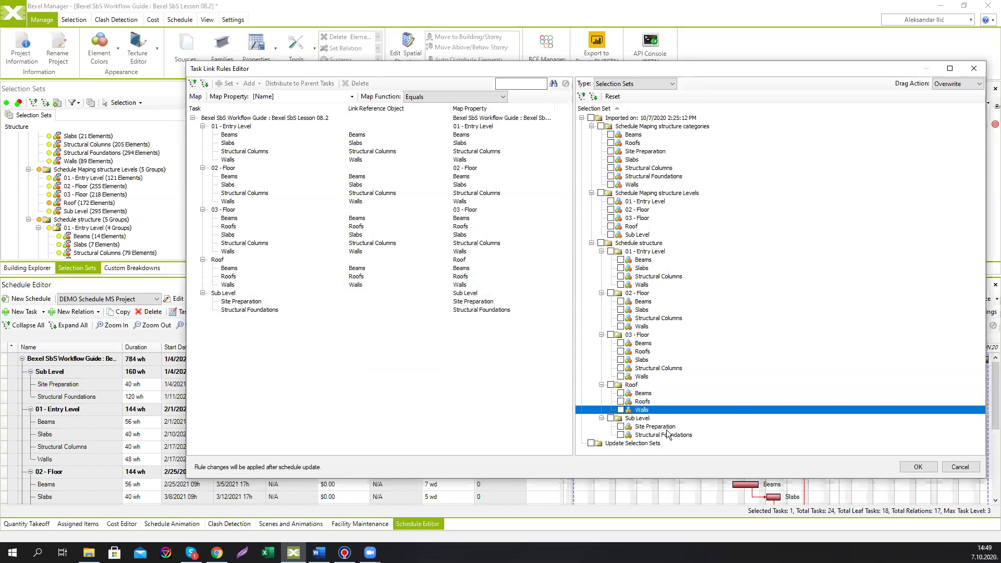
drag(656, 427, 365, 302)
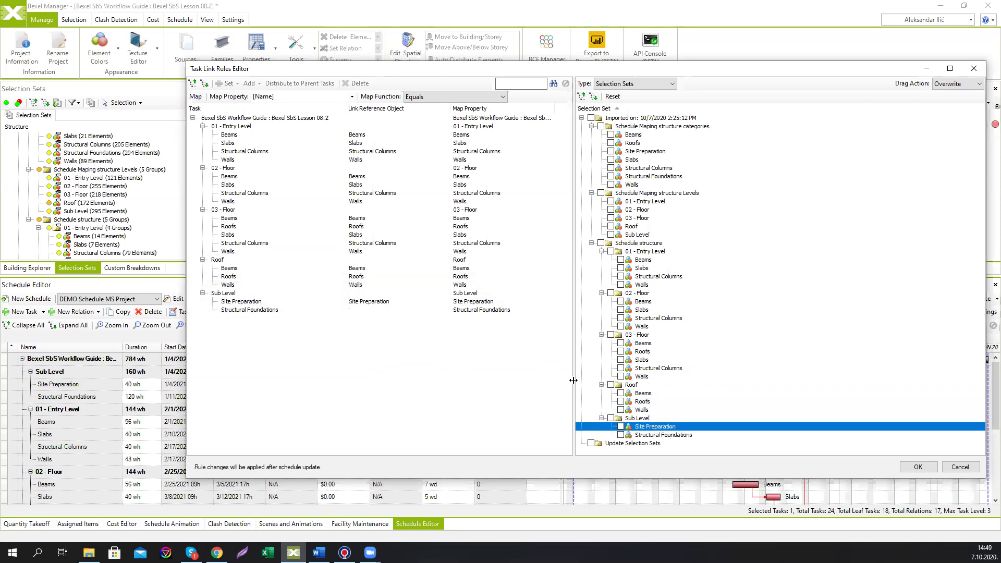
click(664, 435)
drag(664, 432, 376, 317)
drag(672, 436, 365, 315)
drag(658, 427, 383, 317)
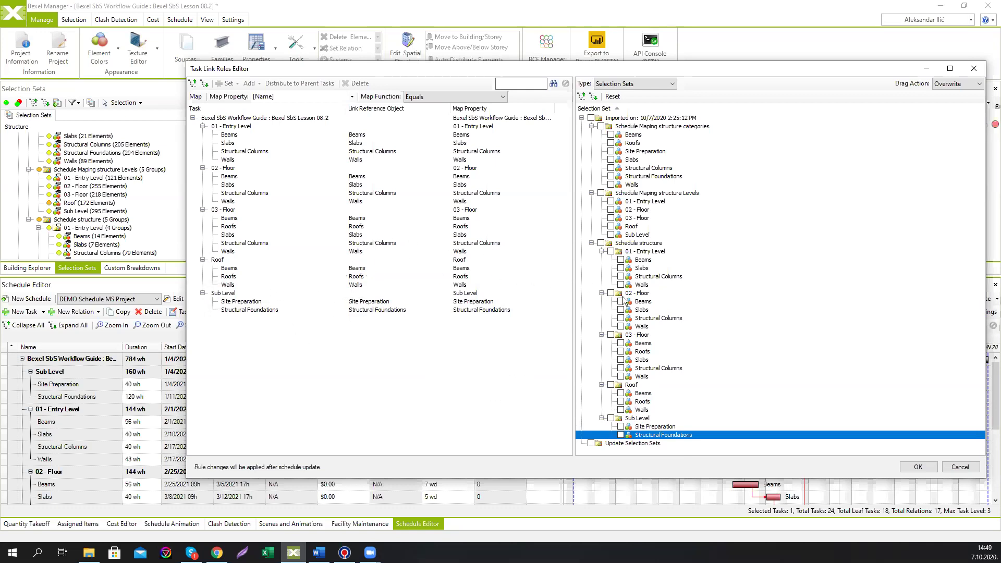
- Link the 01 - Entry Level parent task to the 01 - Entry Level group under Schedule structure
click(641, 293)
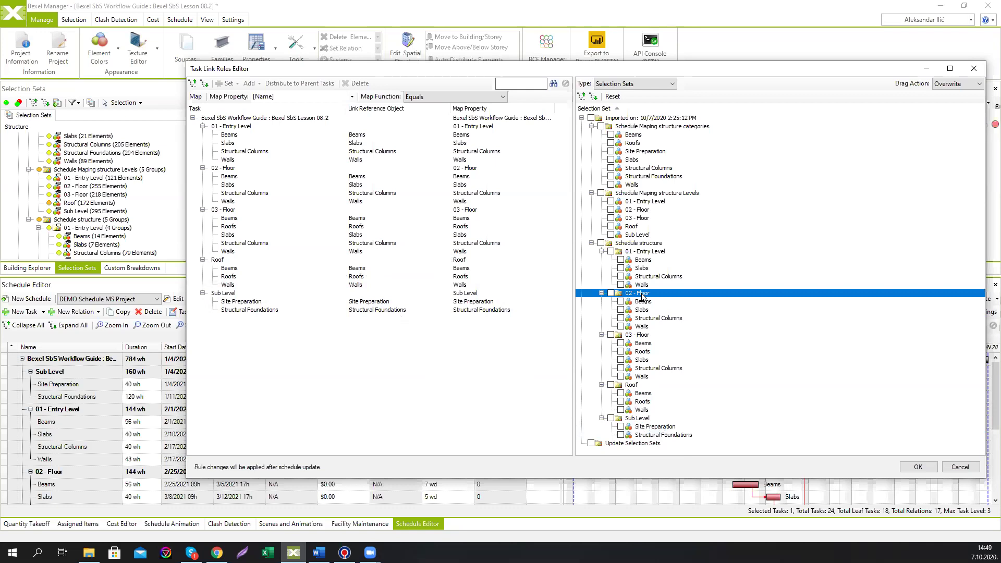
click(645, 253)
drag(395, 144, 377, 129)
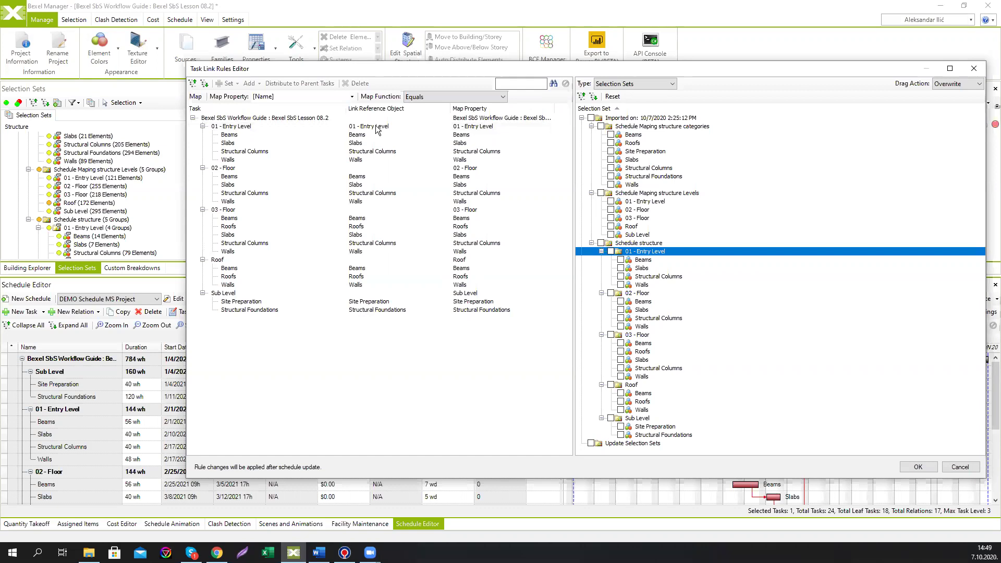
- Distribute the link rules of all 02 - Floor subtasks and all 03 - Floor subtasks to their parent tasks
click(353, 177)
shift+click(354, 204)
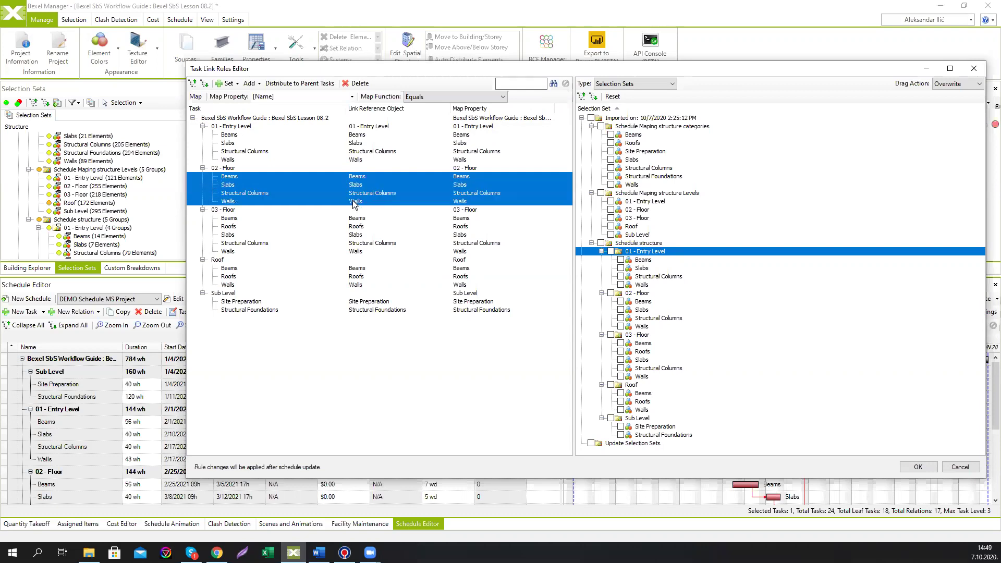
right_click(353, 203)
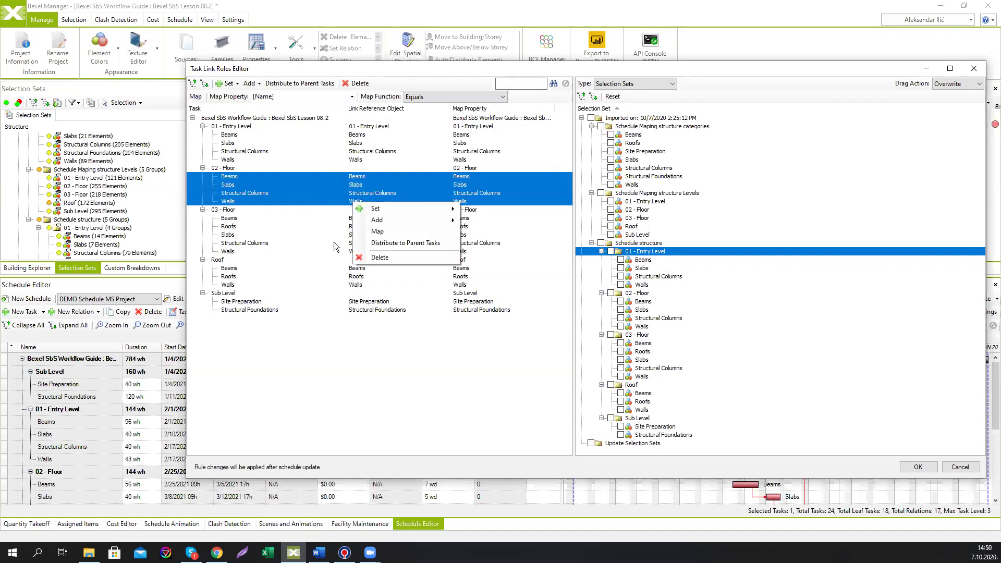
click(379, 243)
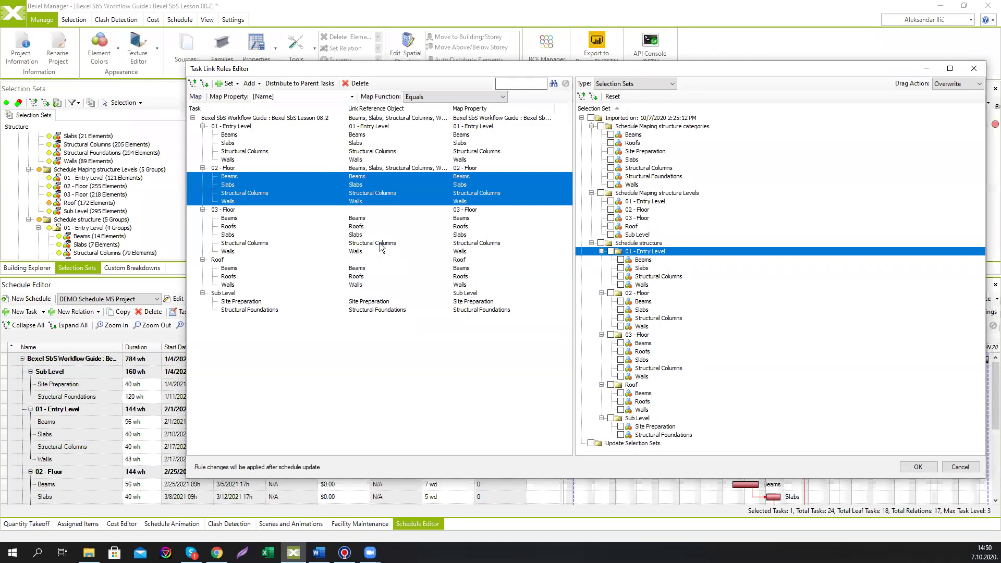
click(357, 219)
shift+click(357, 252)
right_click(357, 251)
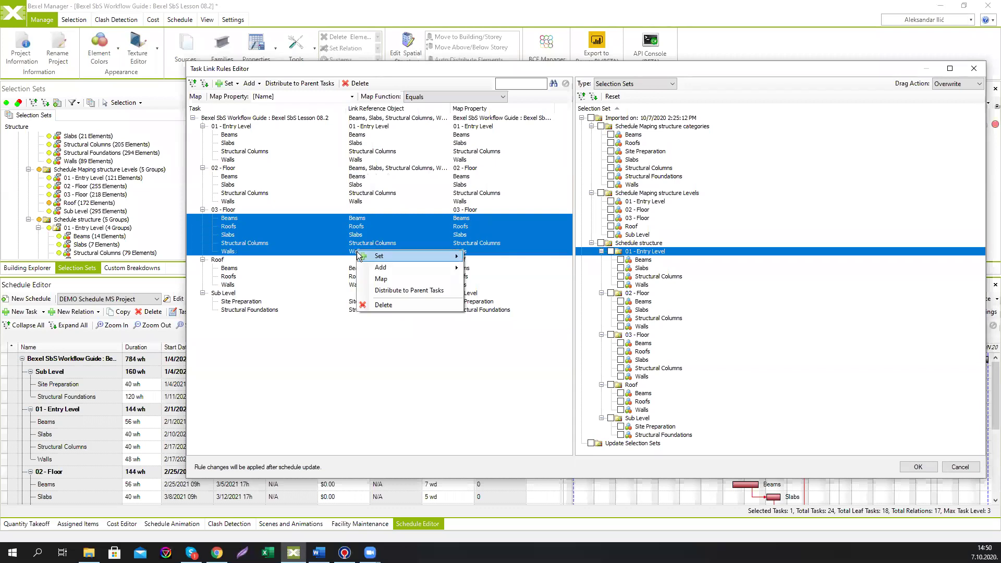
click(388, 289)
- Distribute the link rules of the Roof and Sub Level subtasks to their parent tasks and accept the link rule changes
click(357, 268)
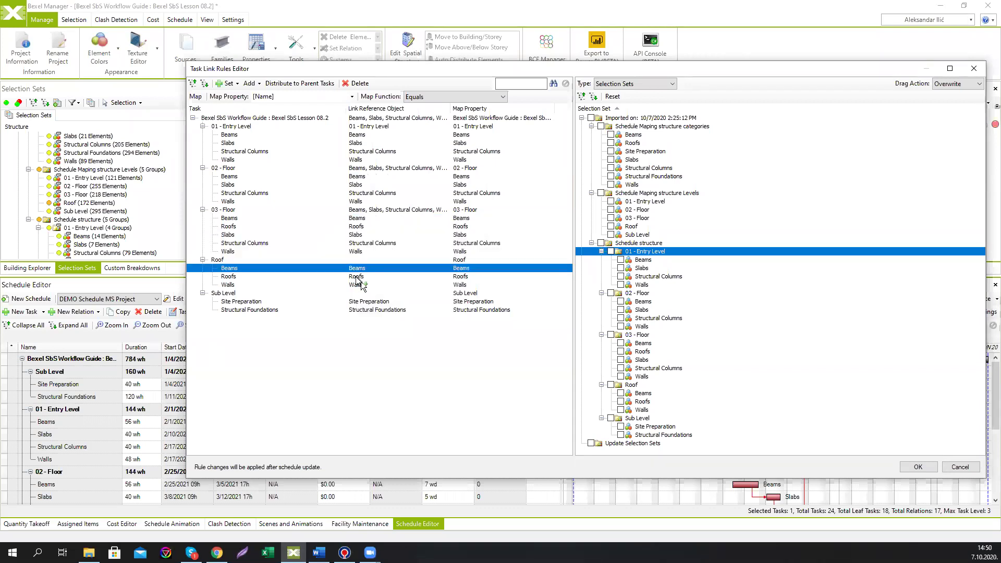
shift+click(356, 284)
right_click(355, 285)
click(395, 326)
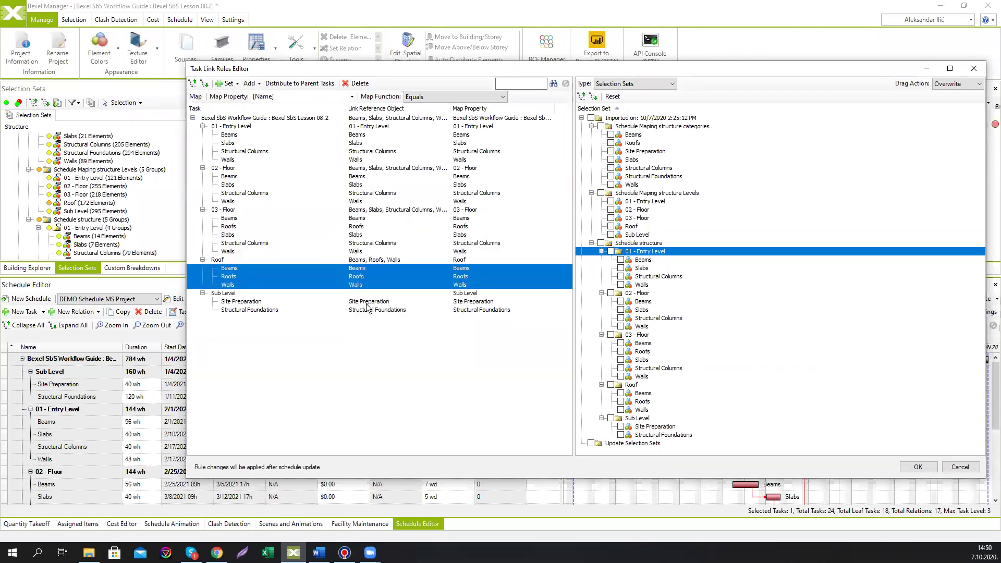
click(365, 302)
shift+click(364, 310)
right_click(360, 309)
click(392, 348)
click(918, 466)
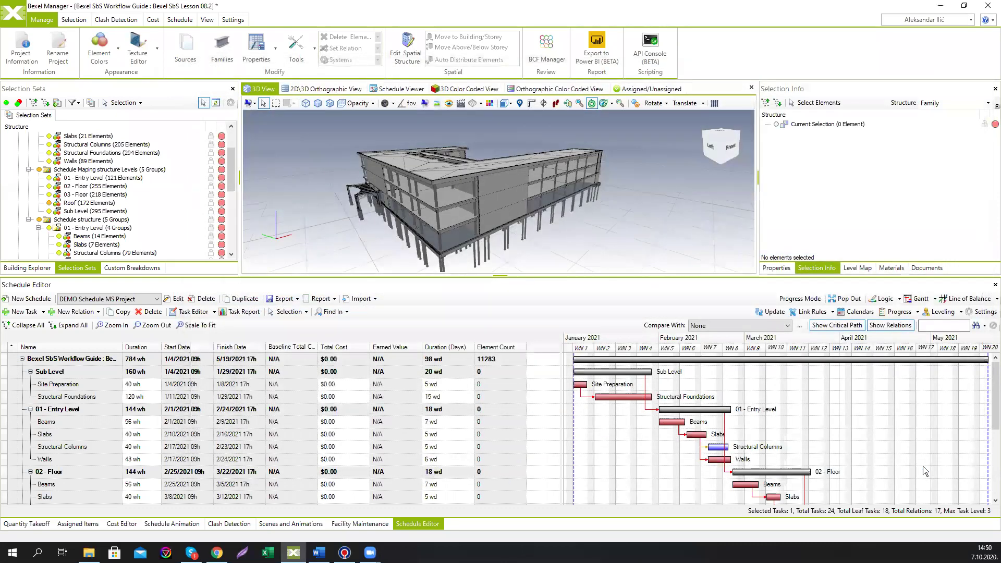
- Update the schedule with the new link rules after reviewing the listed link rule warnings
click(775, 312)
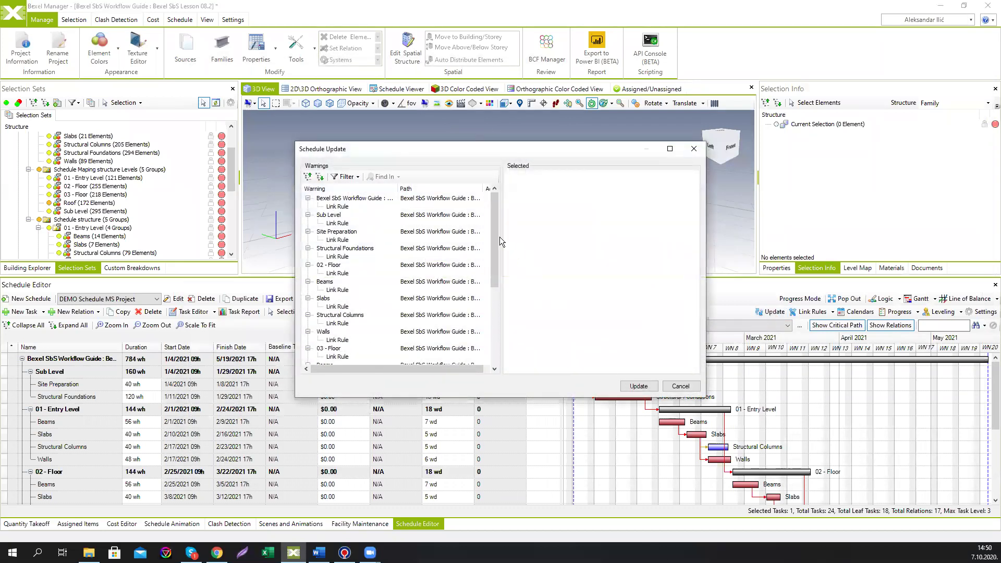
drag(497, 234, 491, 266)
drag(488, 334, 487, 257)
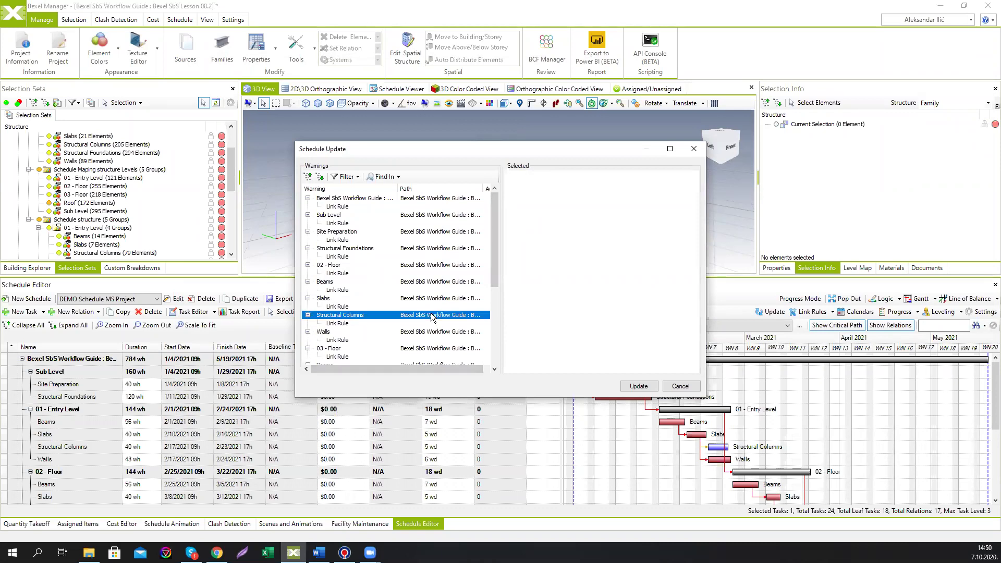
click(431, 274)
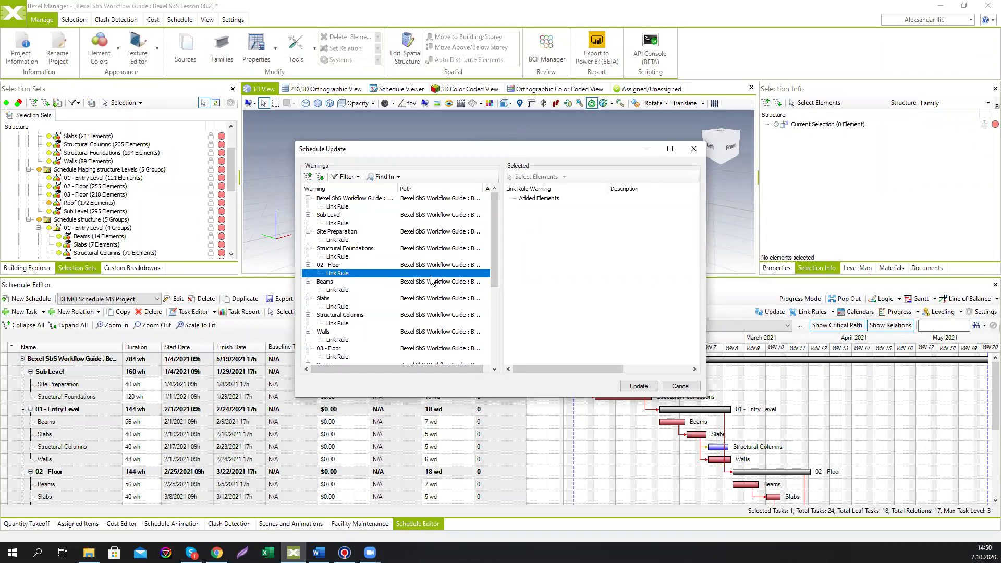
click(443, 249)
click(441, 232)
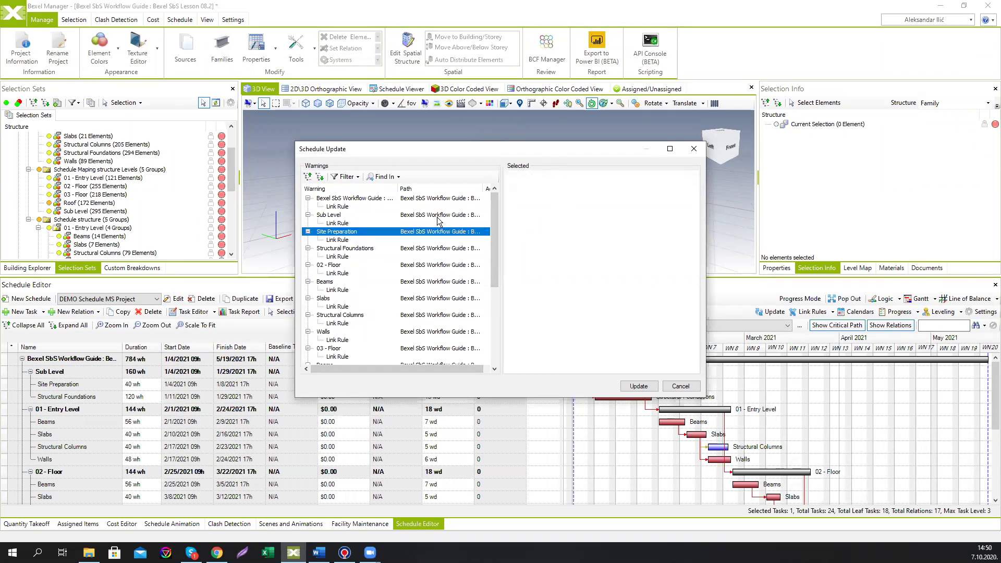
click(629, 388)
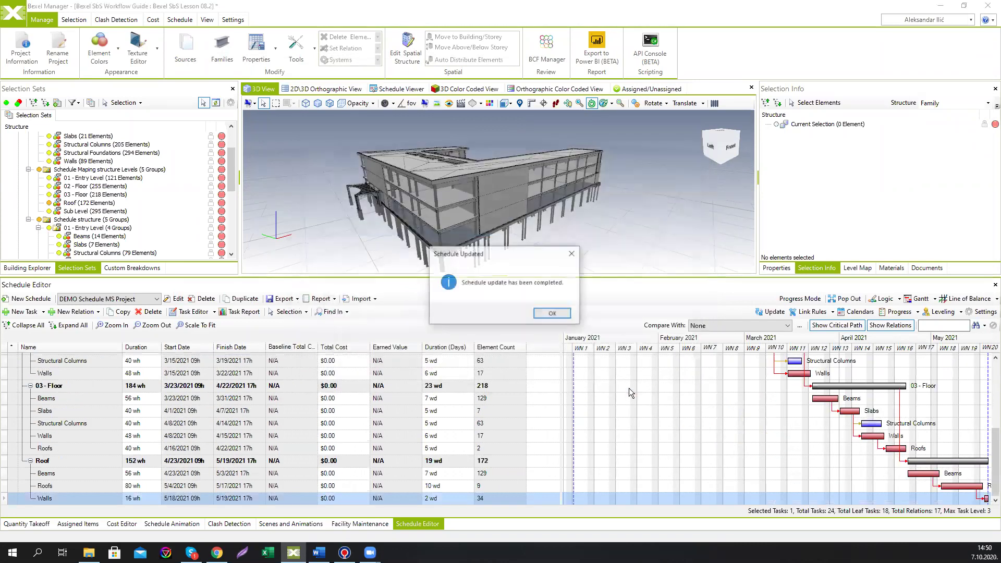
click(552, 316)
- Check the Element Count of the tasks from Sub Level down to Roof and make the 3D View taller
scroll(499, 422, up, 5)
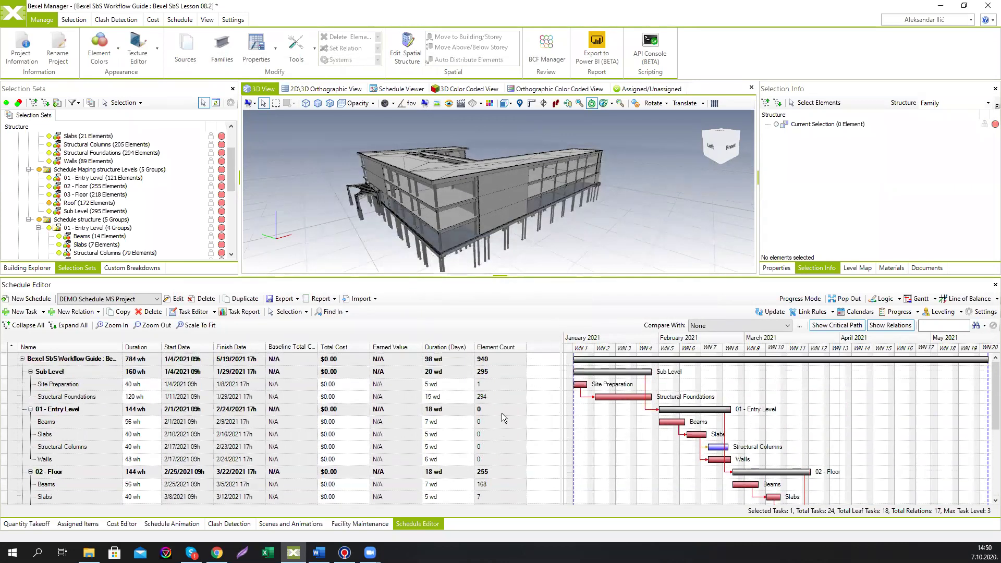
scroll(494, 401, down, 4)
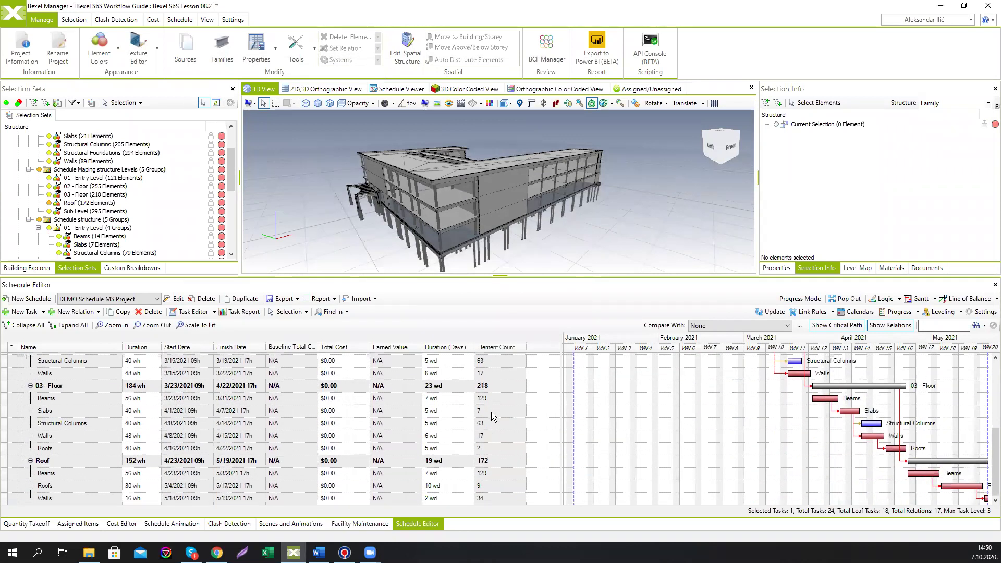
scroll(495, 429, up, 4)
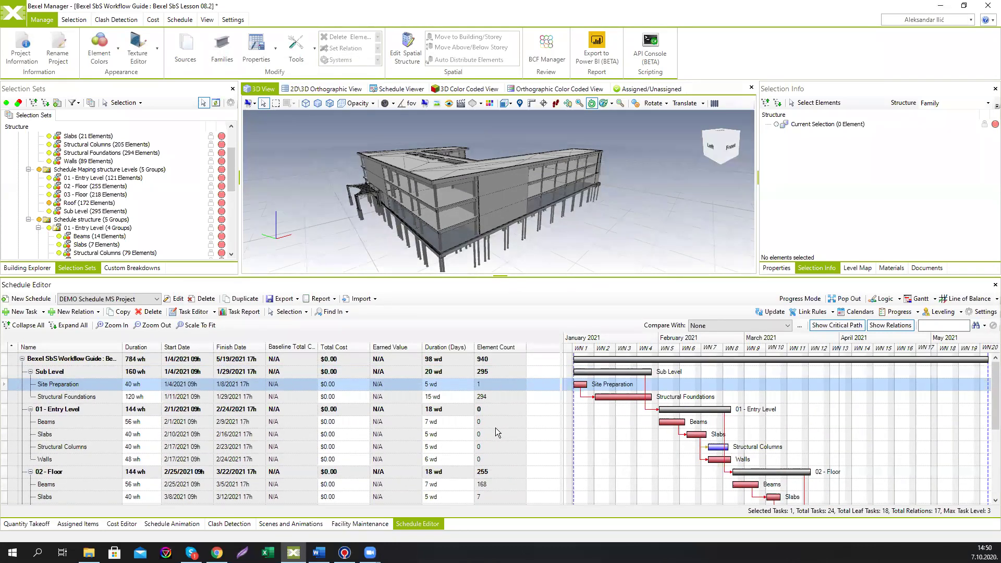
drag(559, 276, 554, 317)
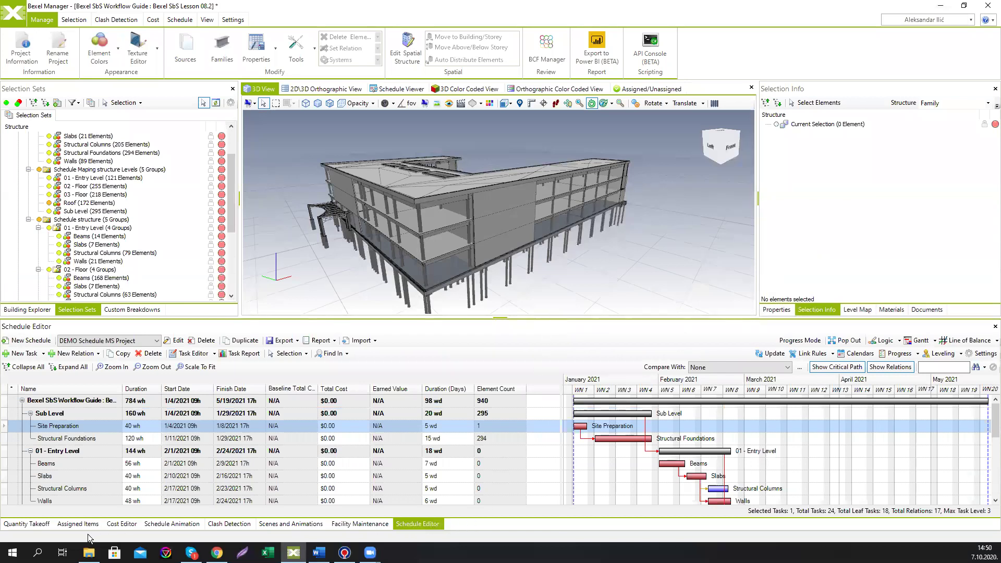
- Update the schedule animation and play the construction sequence in the Schedule Viewer, pausing it to inspect the assembled elements
click(172, 523)
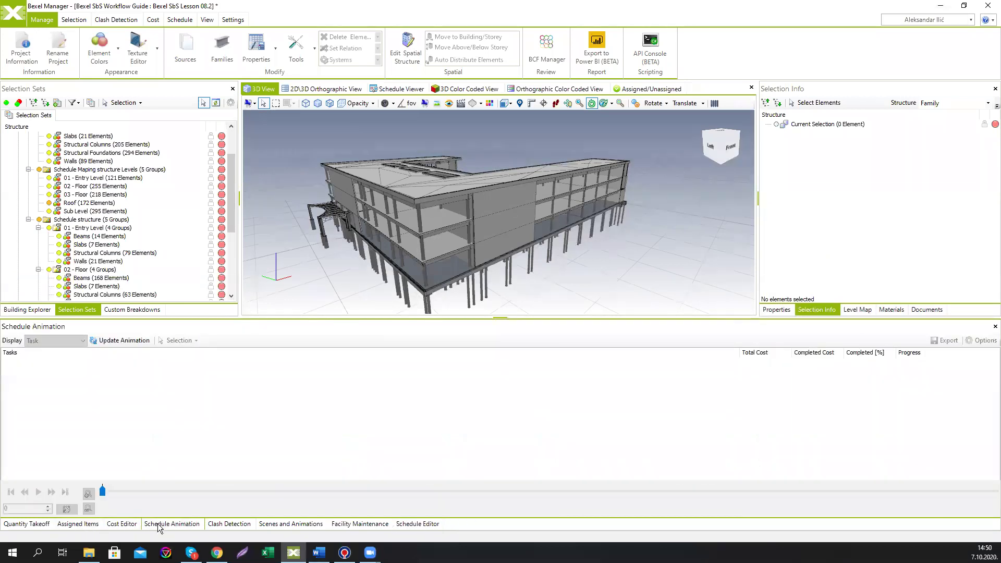
click(117, 342)
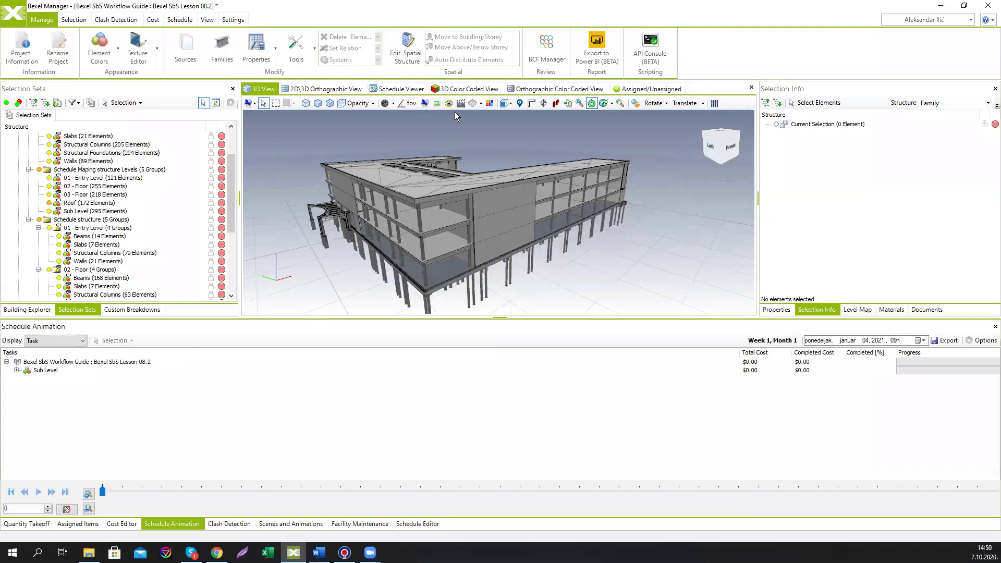
click(400, 89)
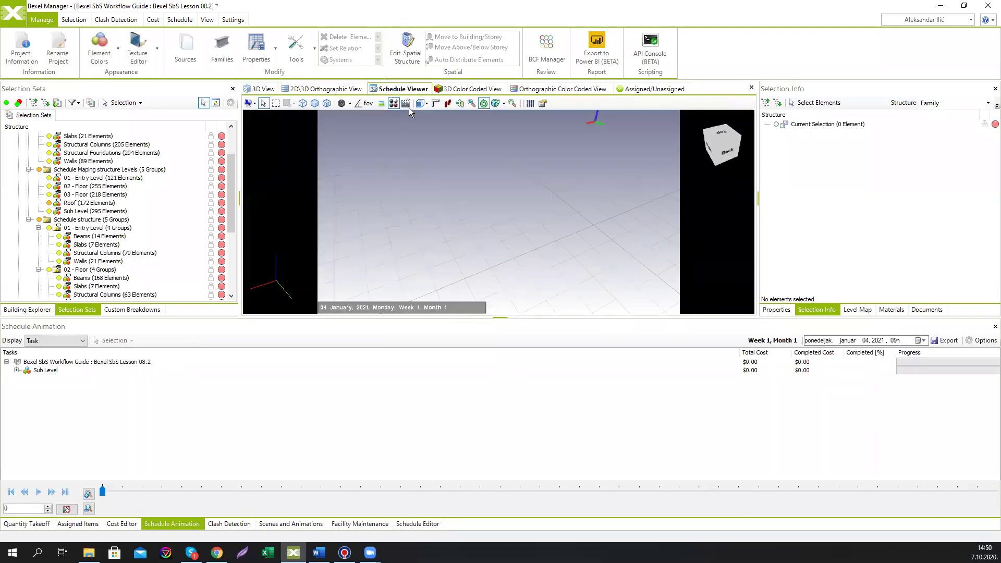
click(42, 492)
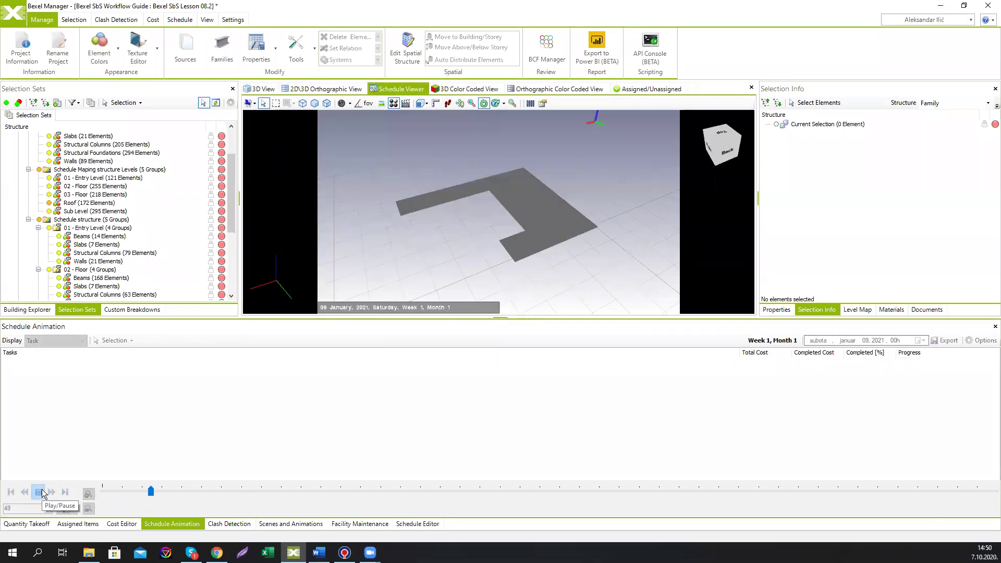
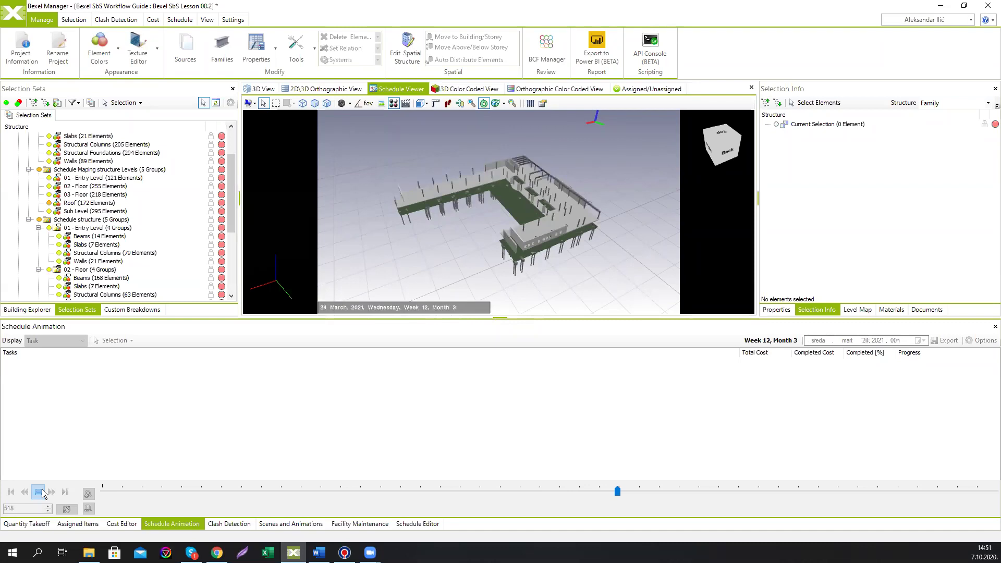
click(41, 490)
right_click(404, 255)
click(468, 279)
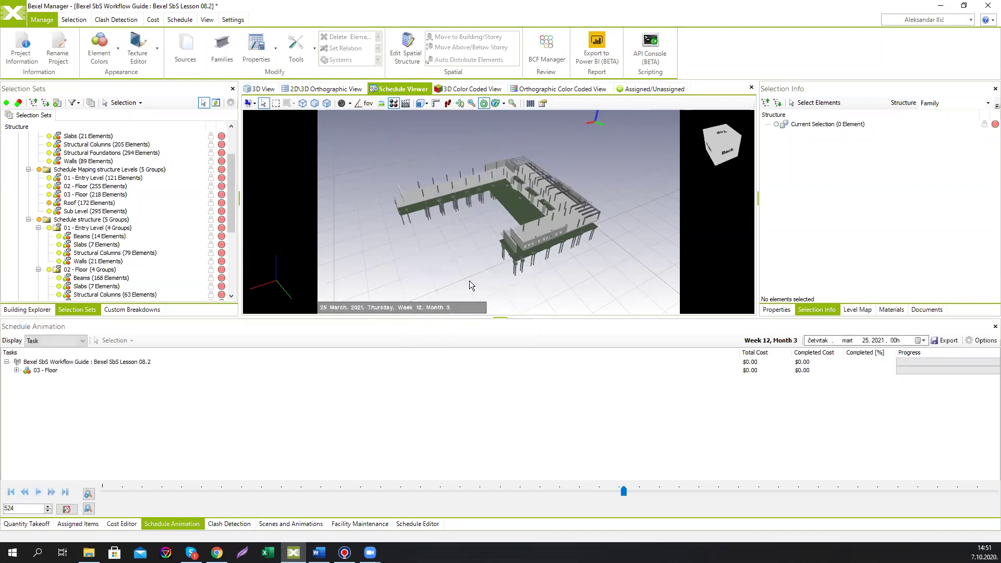
click(39, 493)
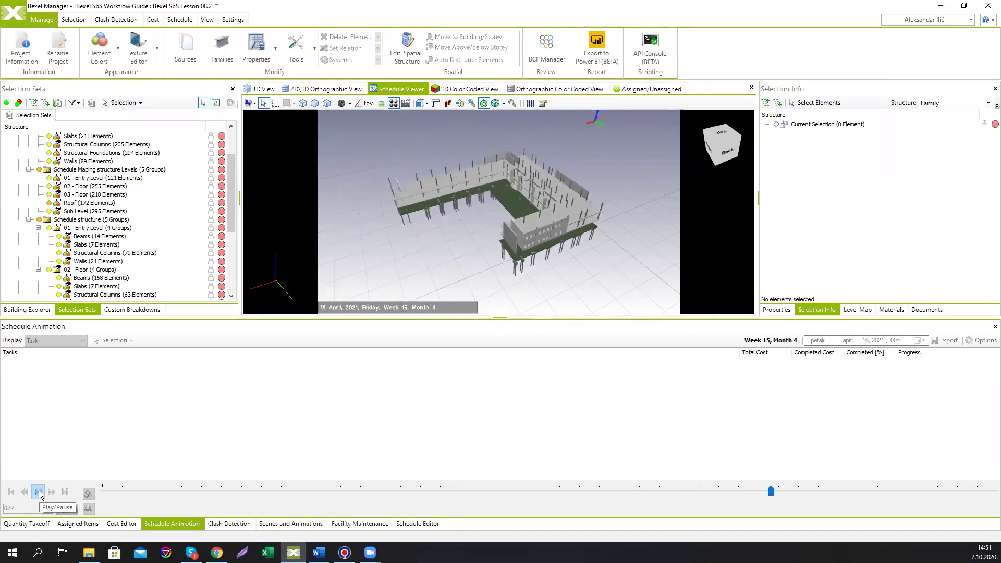
click(40, 493)
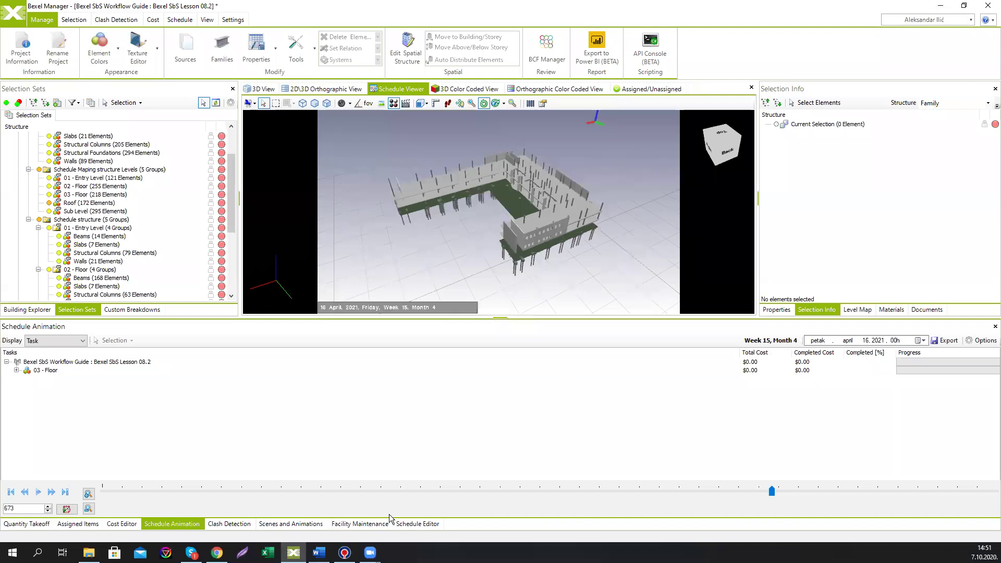
- Create a new schedule named DEMO Schedule MS Project Workflow 2 in the Schedule Editor
click(412, 524)
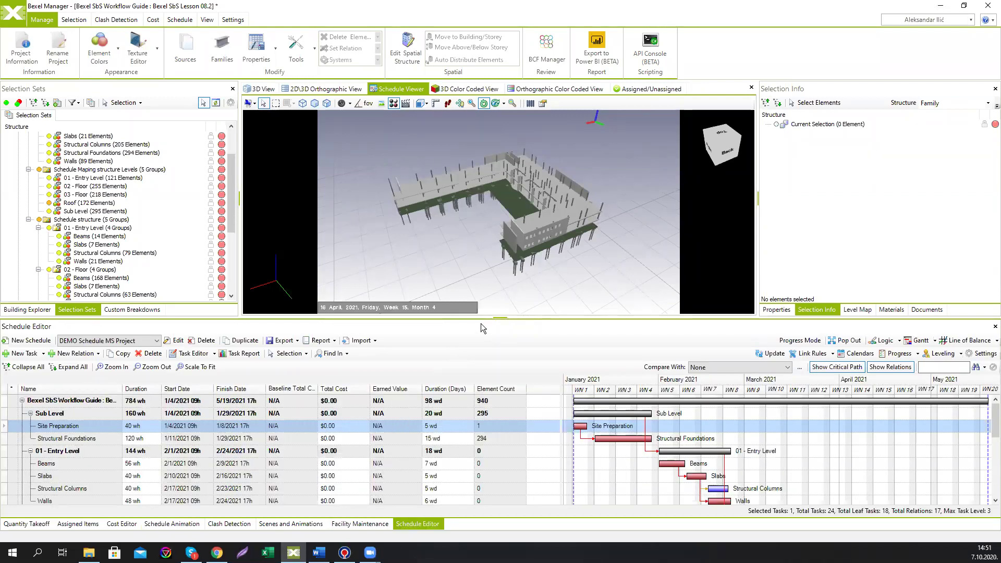
drag(484, 317, 478, 274)
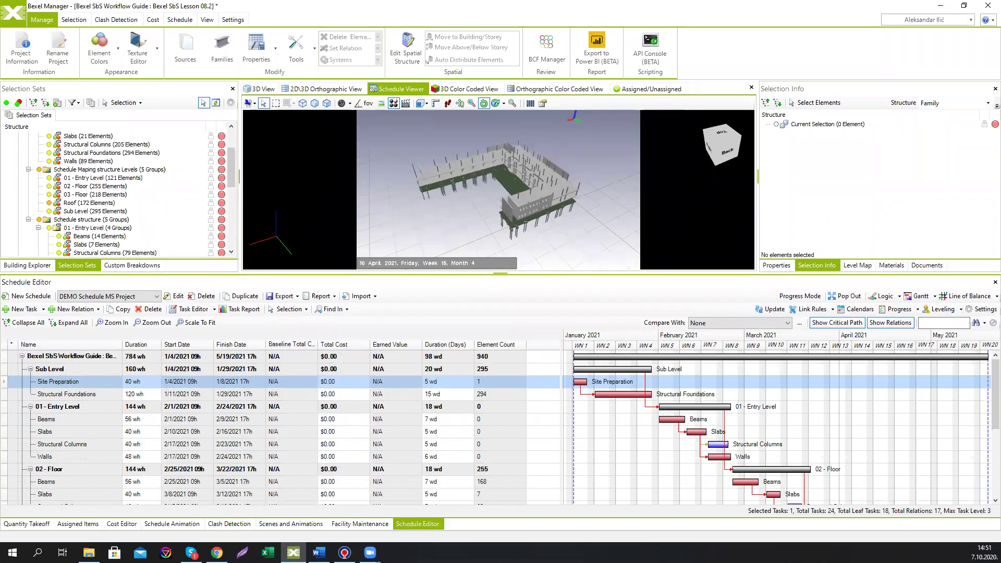
click(42, 299)
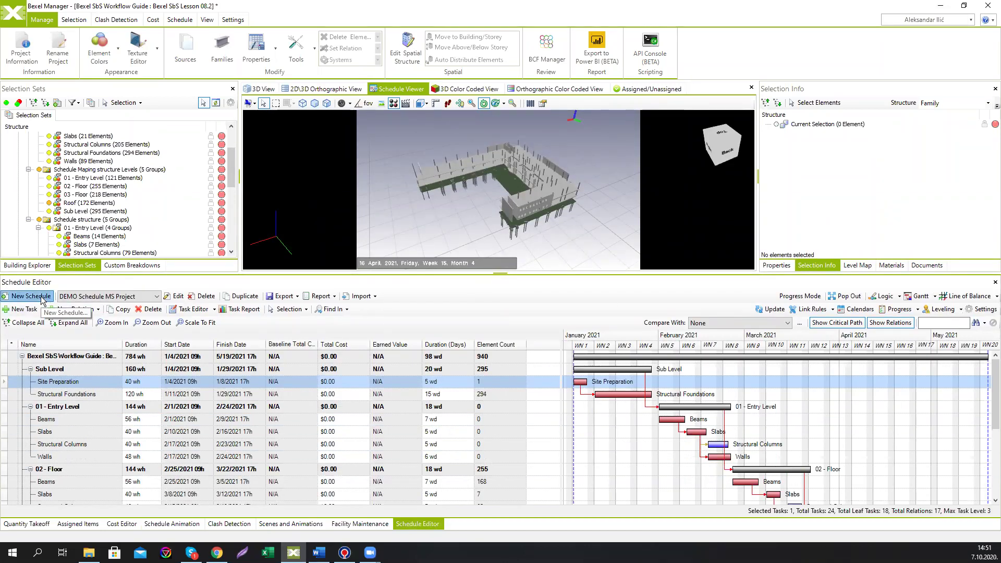
text(DEM)
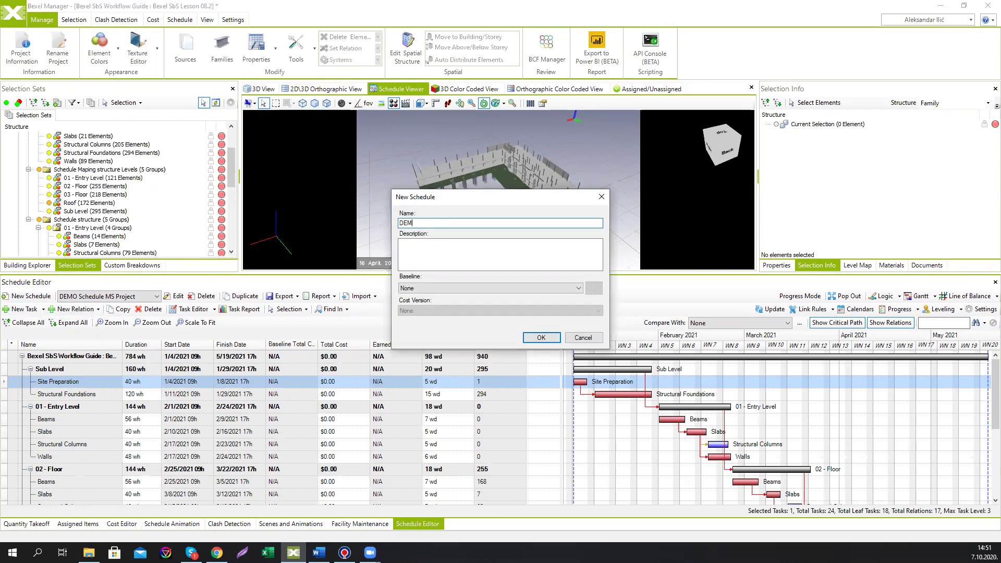
text(O S)
text(orkflow 2)
click(541, 337)
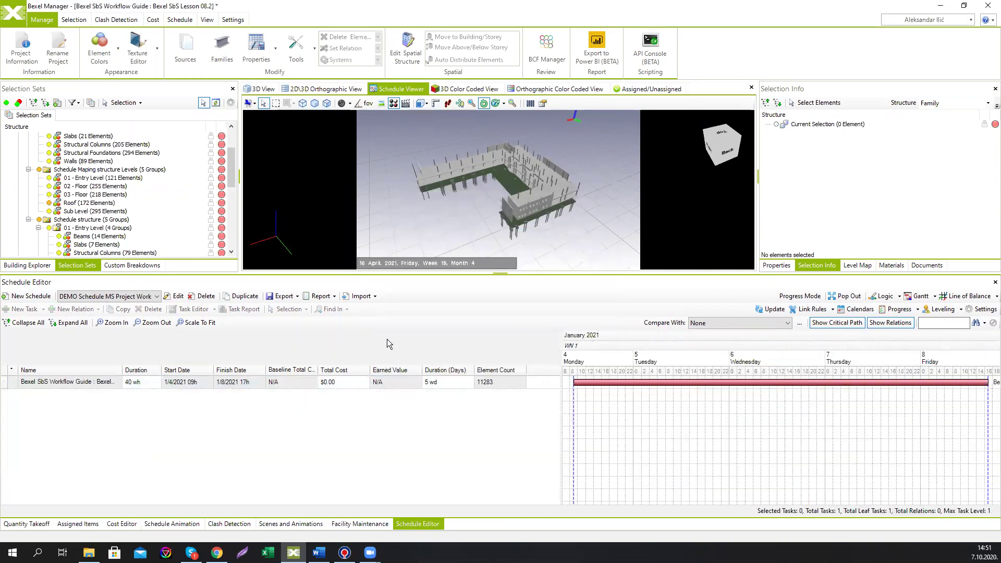
- Start an MS Project import into the new schedule from the XML file Bexel SbS Workflow Guide -08.2 MS project Schedule
click(367, 301)
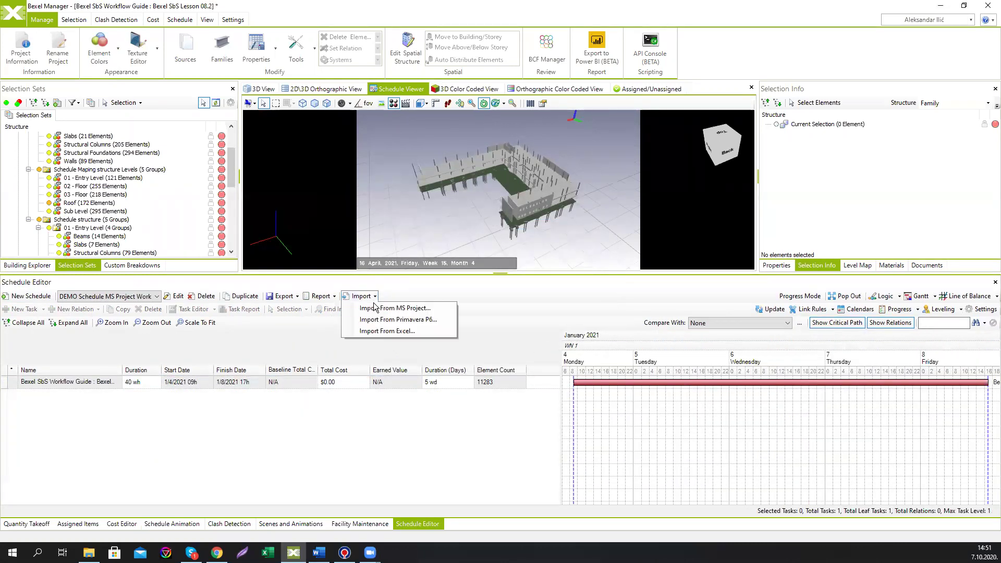
click(376, 312)
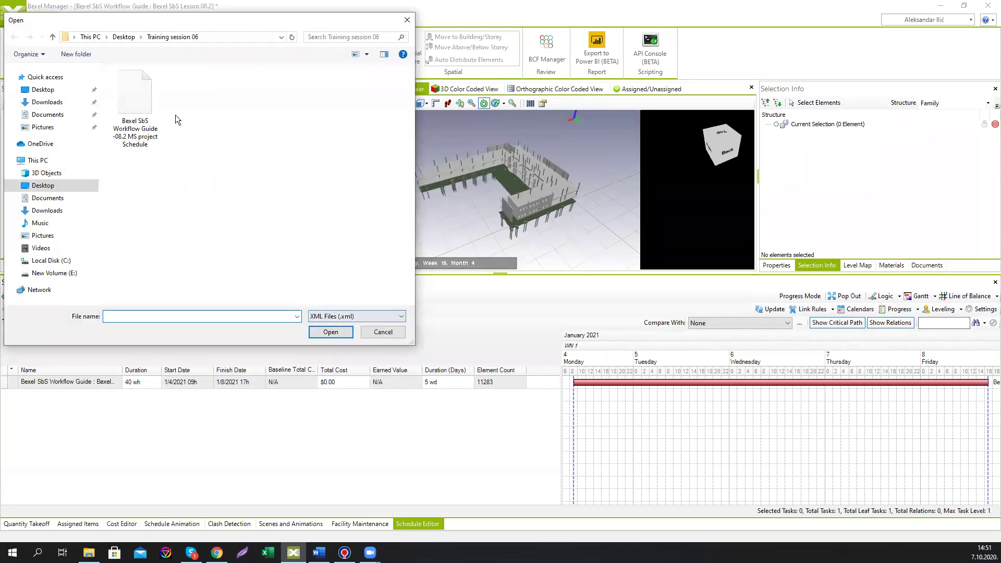
click(154, 114)
click(320, 332)
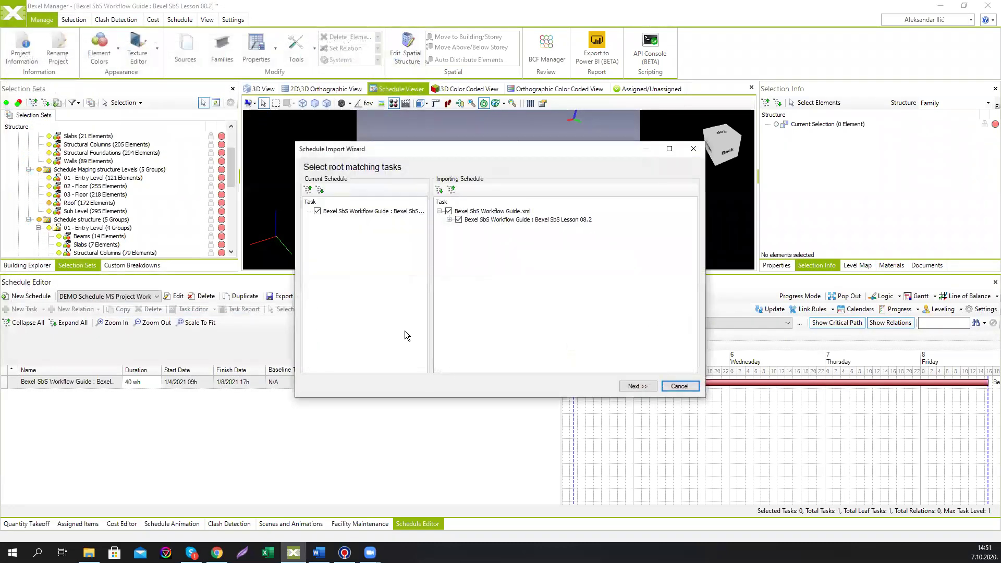
- Exclude the Bexel SbS Workflow Guide.xml root from the task matching, accept the import settings and complete the schedule import
click(449, 211)
click(449, 219)
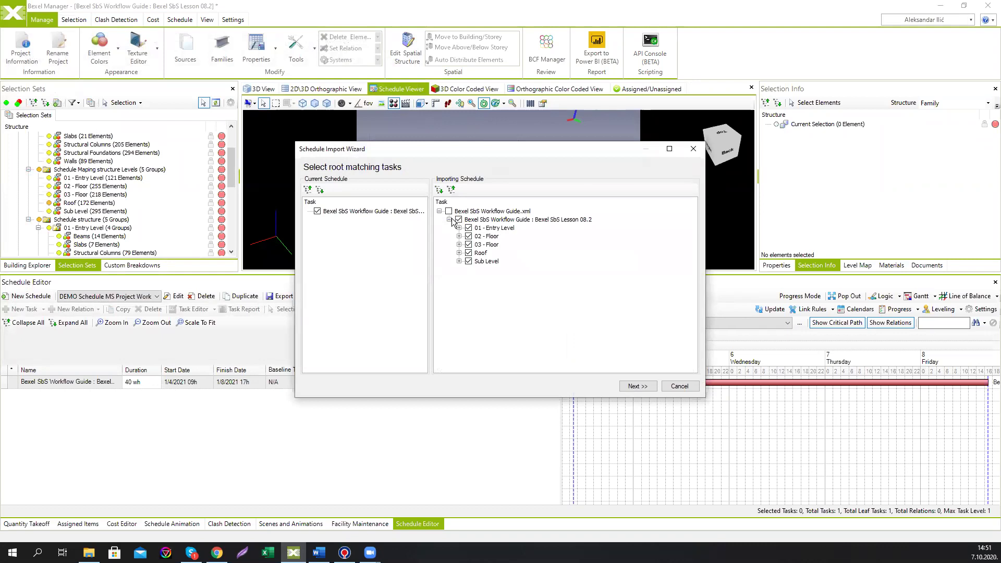
click(637, 387)
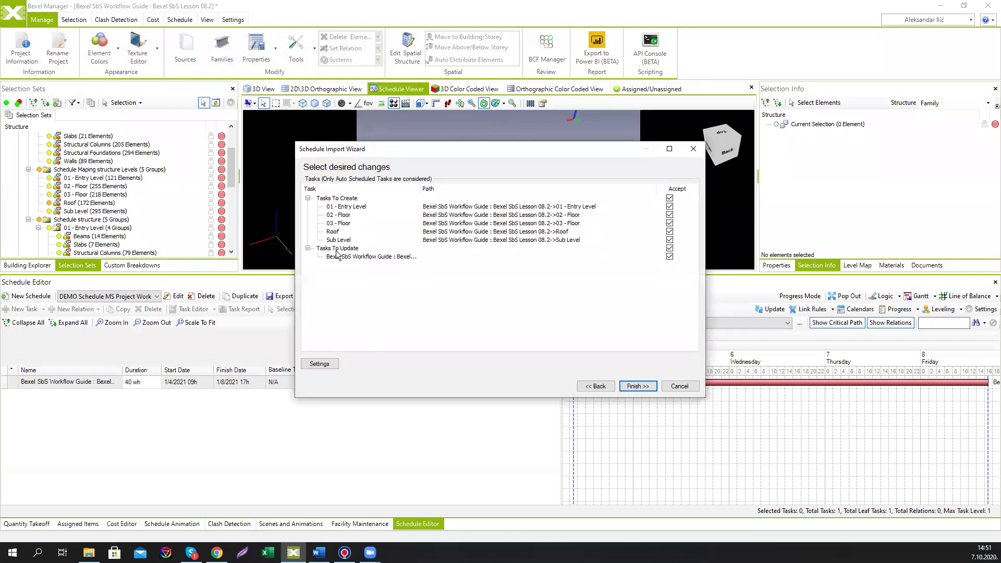
click(324, 368)
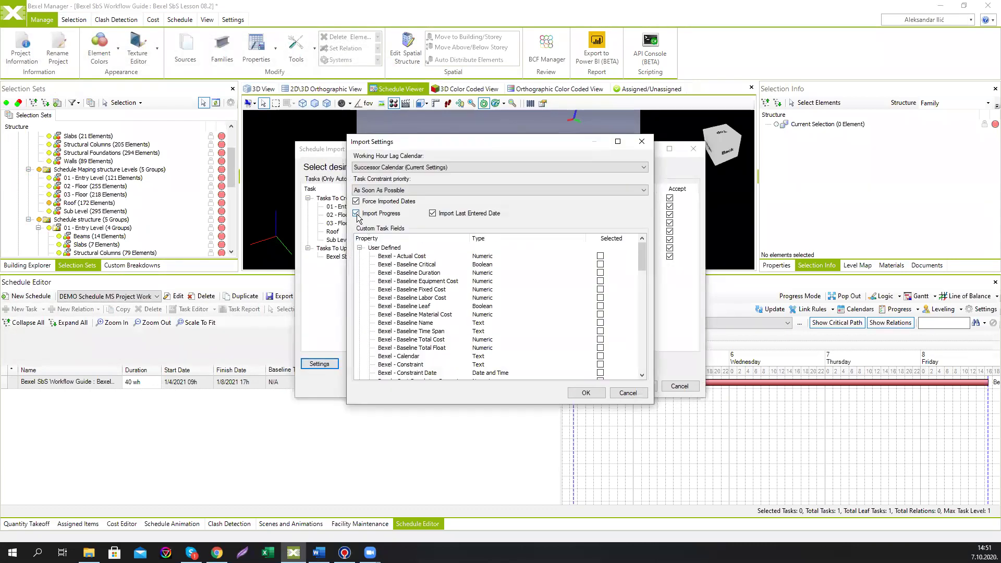
click(583, 395)
click(637, 386)
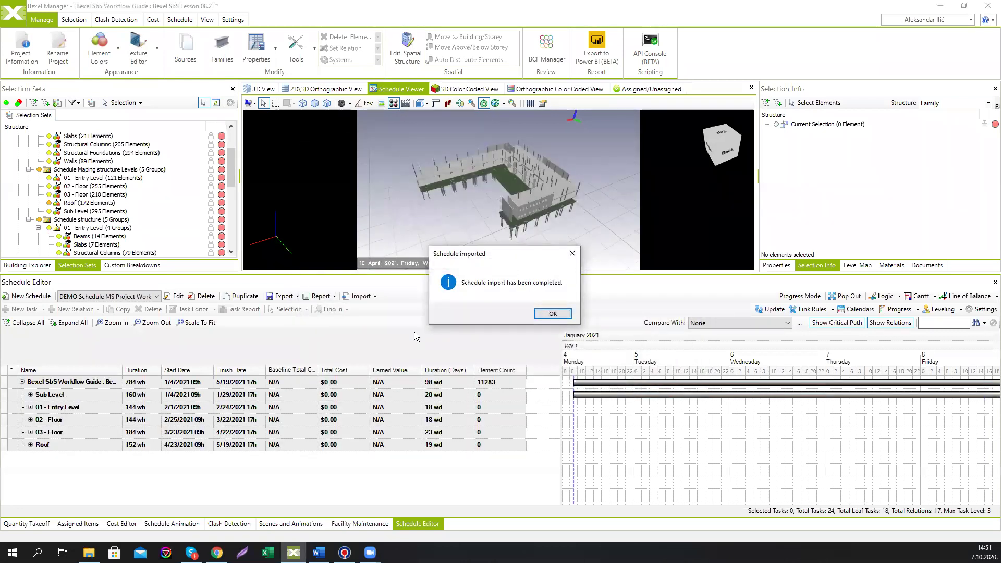
click(552, 313)
- Fit the Gantt chart to the whole imported schedule and look at the subtasks of Sub Level and 01 - Entry Level
click(95, 383)
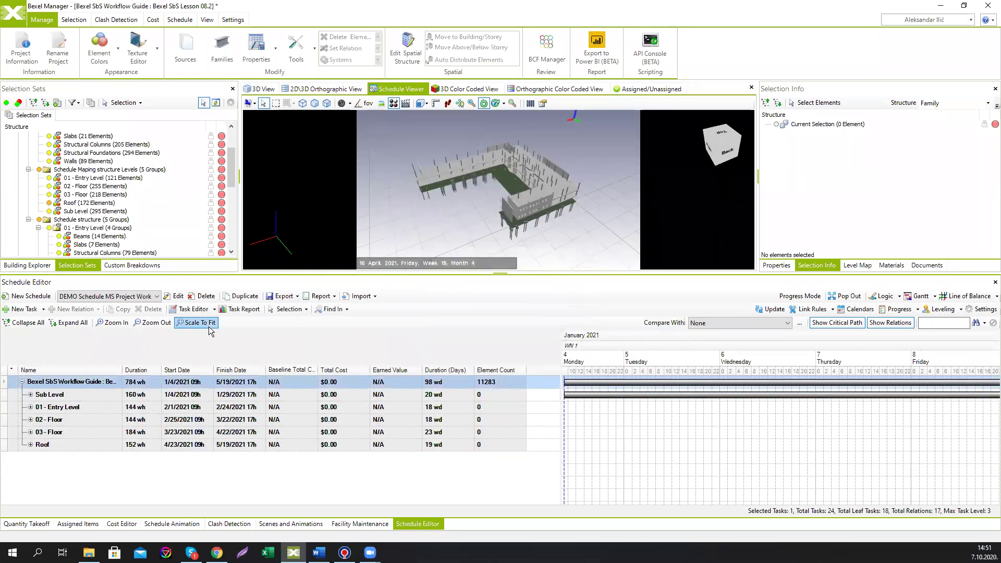
click(206, 324)
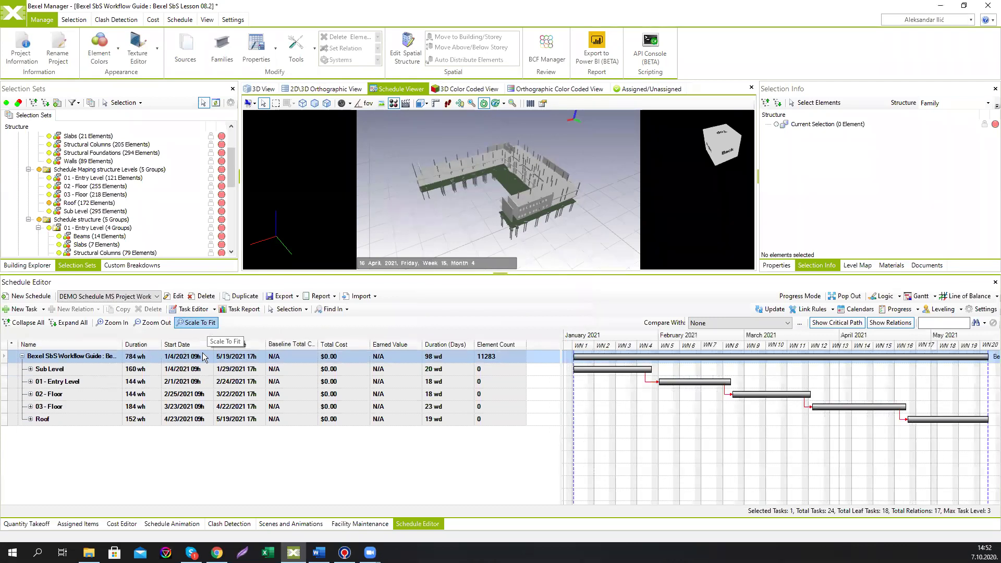
click(30, 369)
click(30, 369)
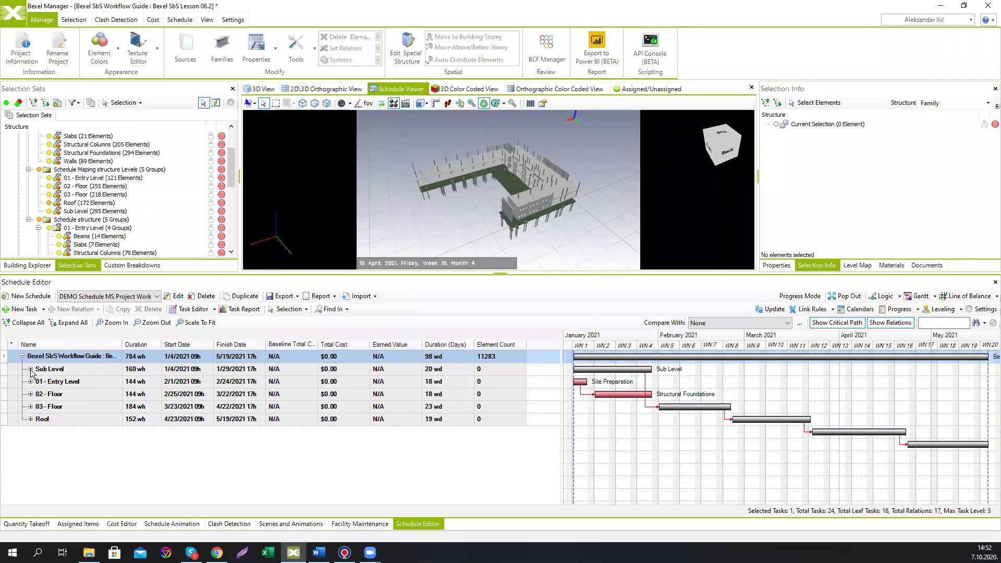
click(31, 382)
click(31, 382)
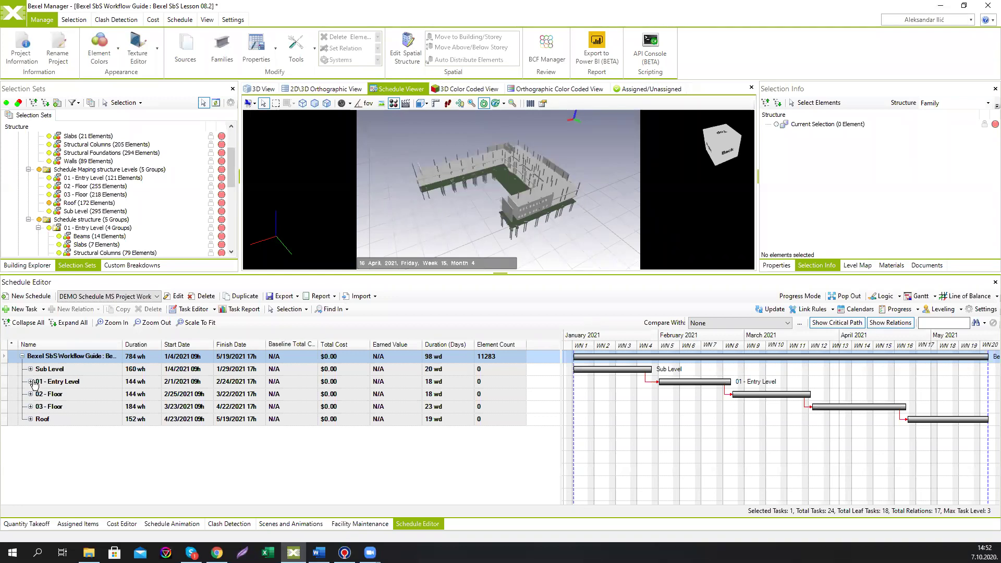
- Enlarge the model viewer and highlight the Schedule Maping structure categories and Schedule Maping structure Levels selection sets
drag(377, 272, 377, 351)
drag(229, 212, 228, 174)
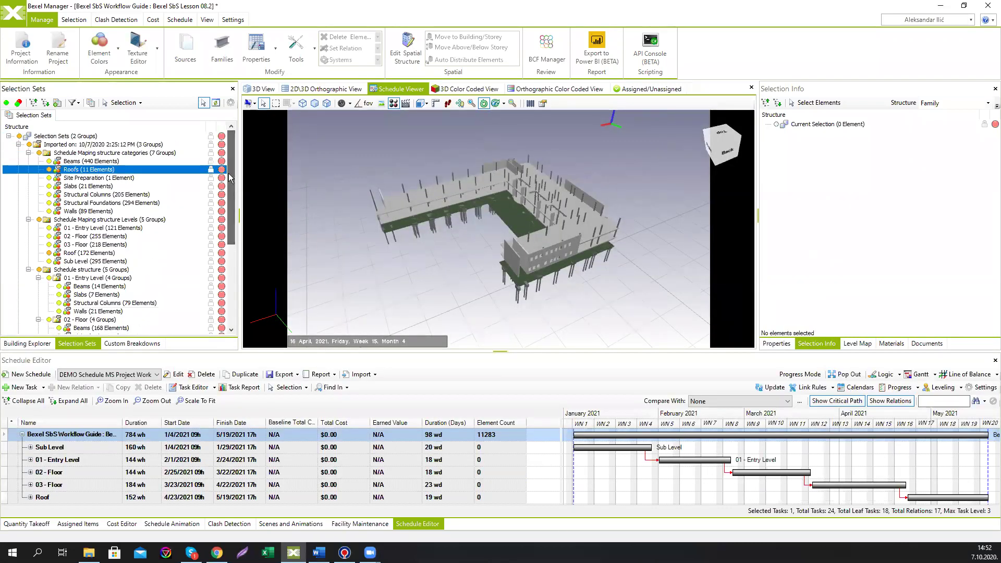
click(79, 154)
click(69, 221)
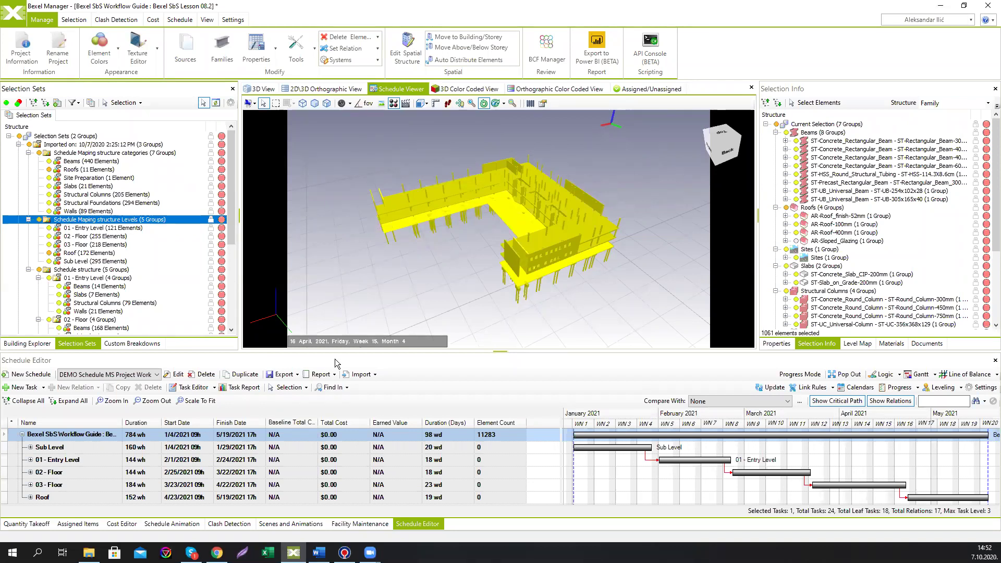
- Select the Schedule Maping structure categories set, hide all unselected elements in the 3D View and clear the selection
click(267, 89)
drag(372, 143, 280, 196)
click(107, 153)
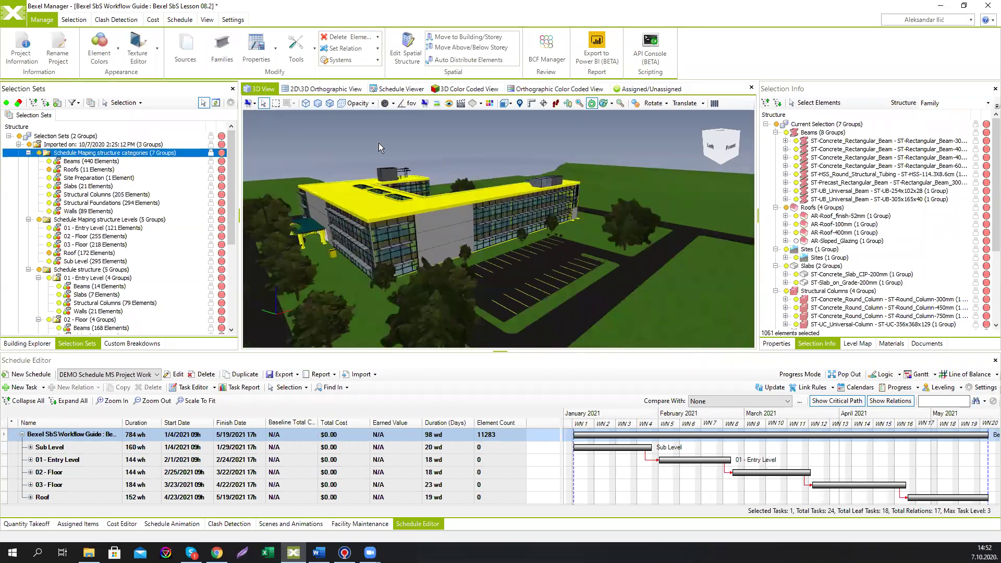
right_drag(354, 134, 374, 146)
mouse_move(425, 187)
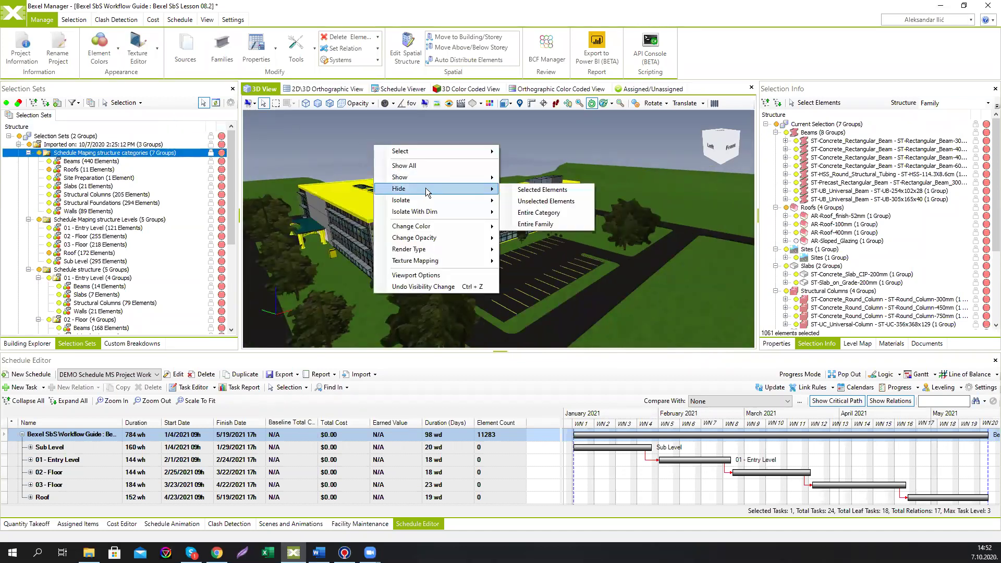
click(541, 204)
middle_drag(543, 210, 583, 248)
drag(583, 247, 477, 252)
click(469, 279)
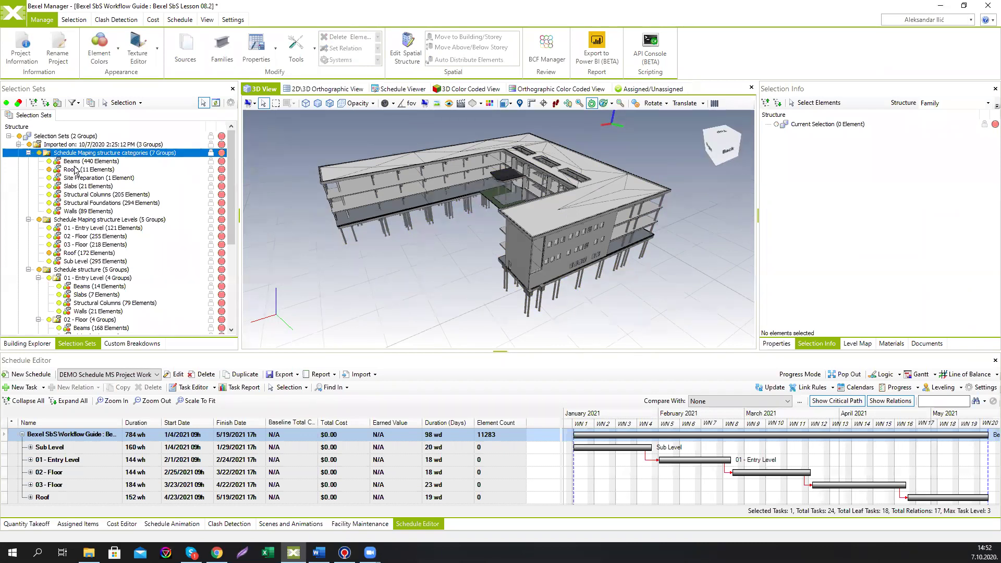
- Highlight each structure category selection set from Walls up to Beams, and review the level and Schedule structure sets
click(71, 211)
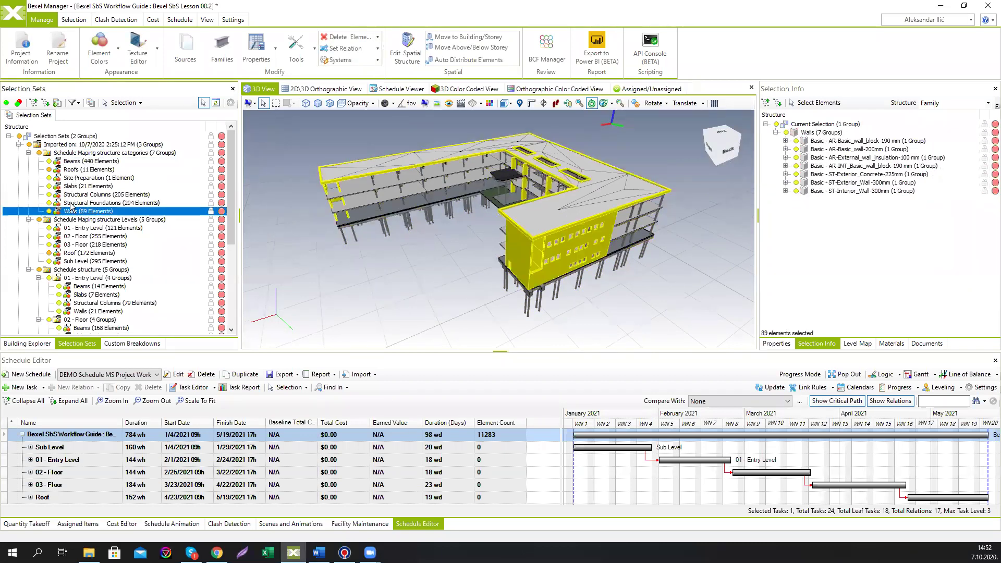
click(70, 203)
click(72, 194)
click(71, 186)
click(71, 177)
click(72, 170)
click(72, 161)
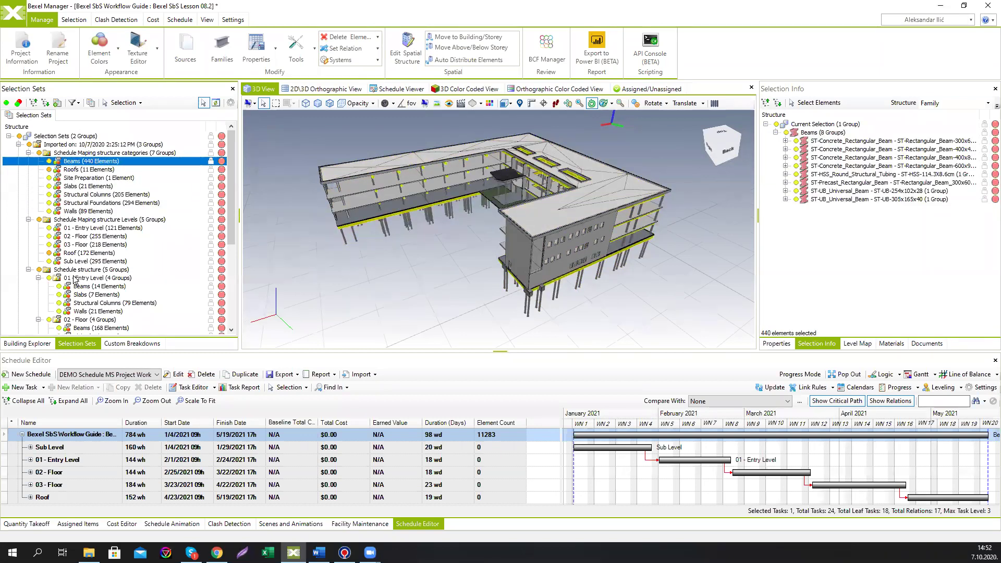
scroll(73, 280, down, 4)
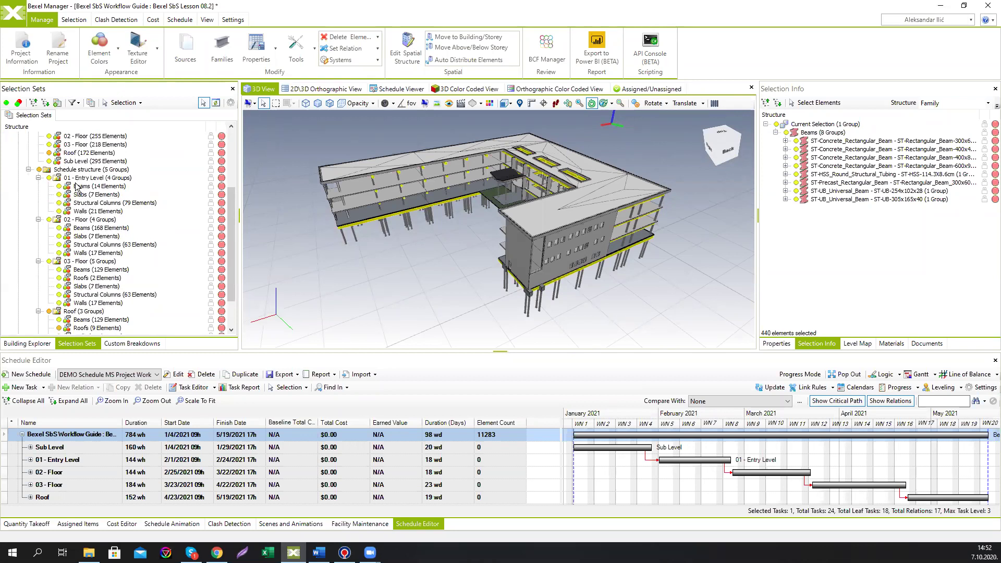
scroll(73, 202, down, 2)
scroll(86, 224, up, 6)
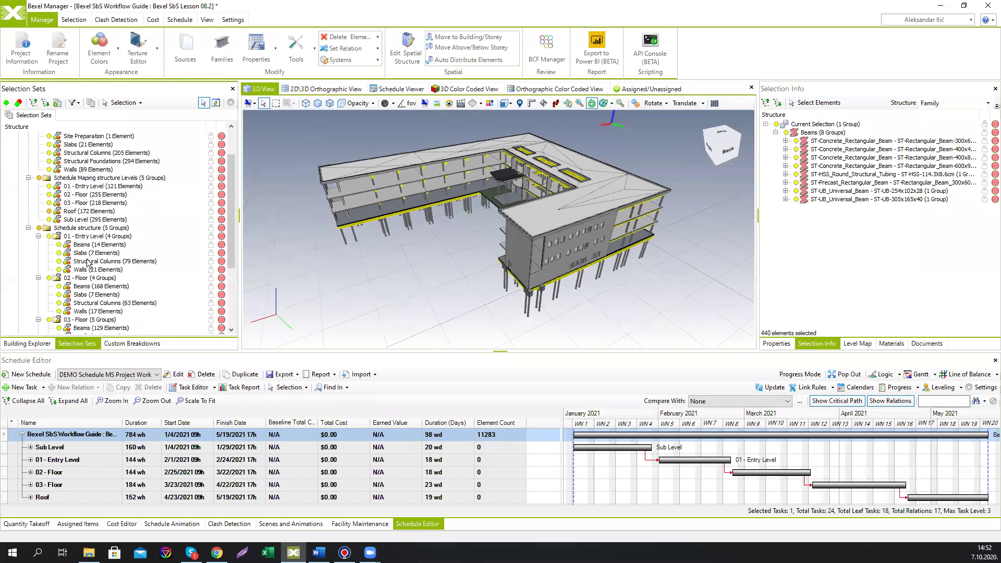
scroll(76, 239, down, 6)
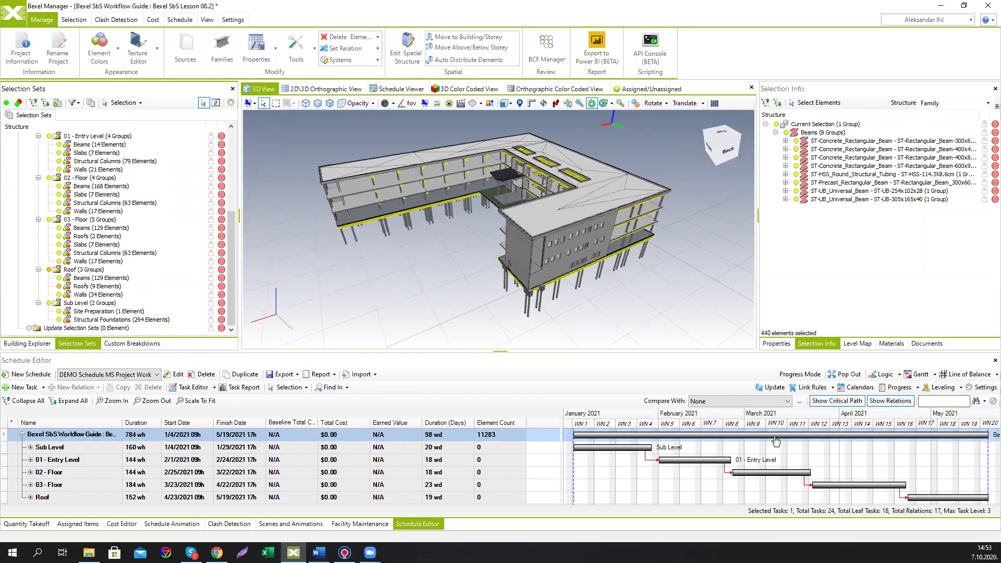
- Detach the Schedule Editor into its own window and open the Task Rules Editor for the imported schedule
click(851, 378)
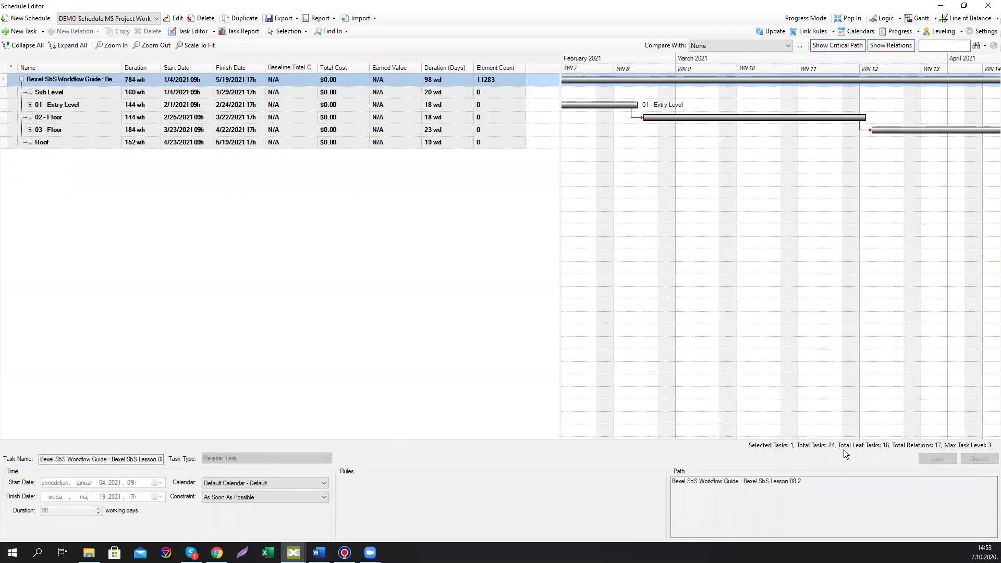
click(833, 31)
click(827, 43)
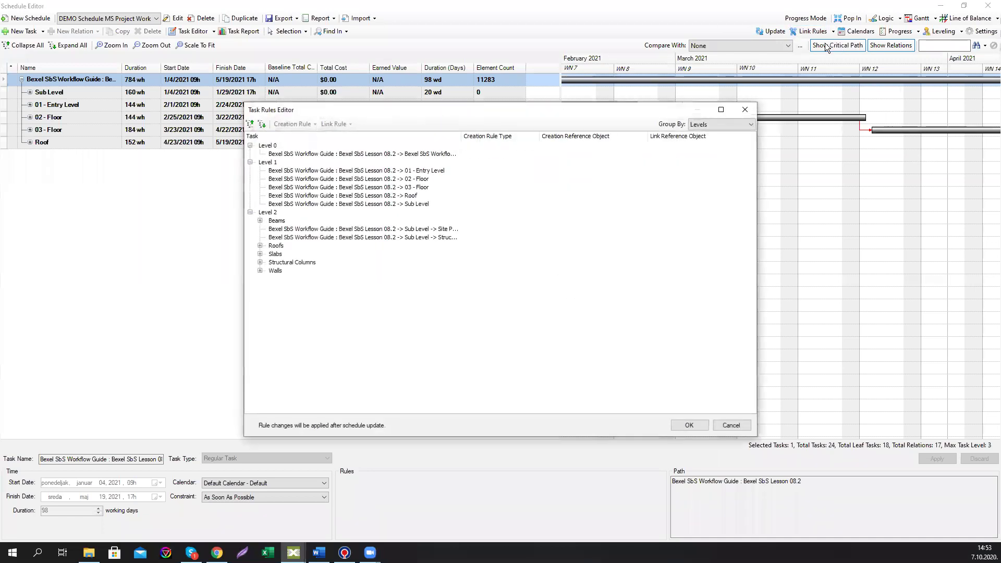
- Review the task rules grouped by Tasks with all branches expanded, and return the grouping to Levels to look over Level 1 and Level 2
click(662, 121)
click(644, 131)
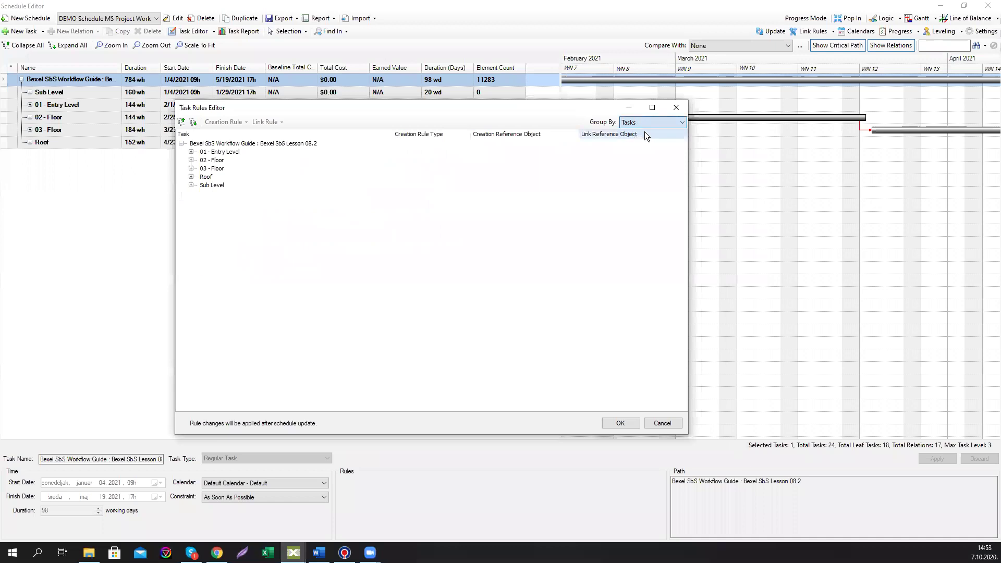
click(193, 123)
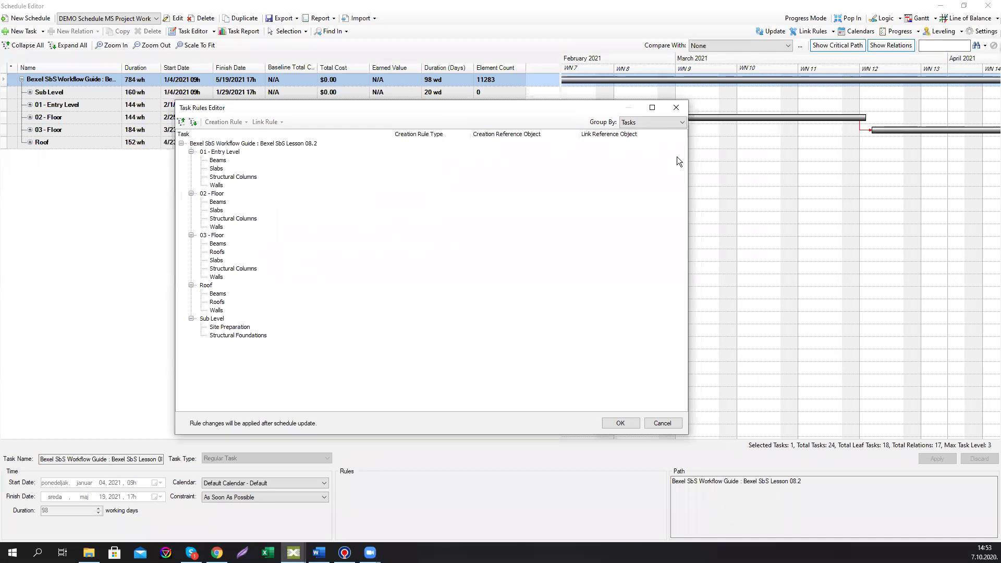
click(664, 124)
click(646, 139)
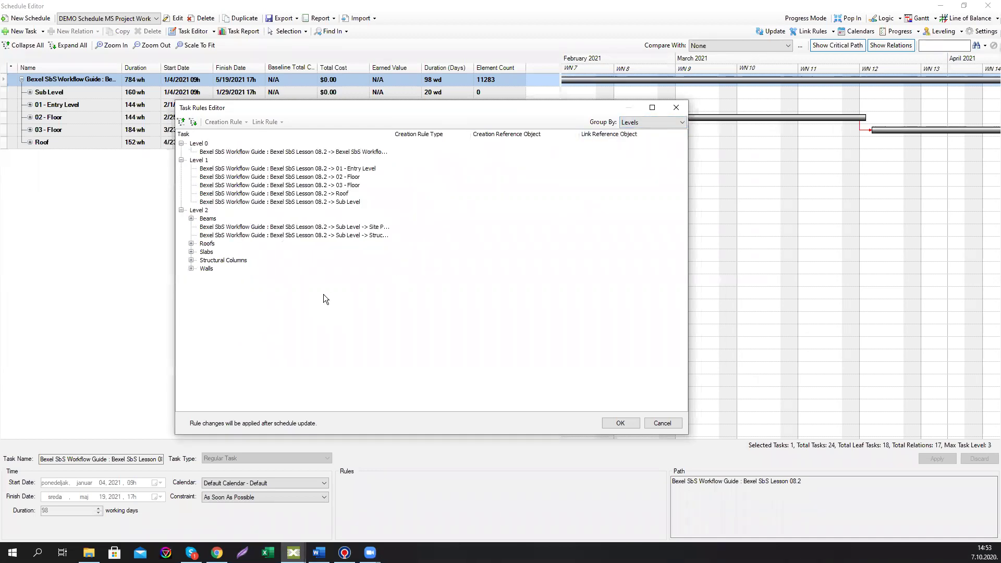
click(204, 162)
drag(208, 170, 201, 269)
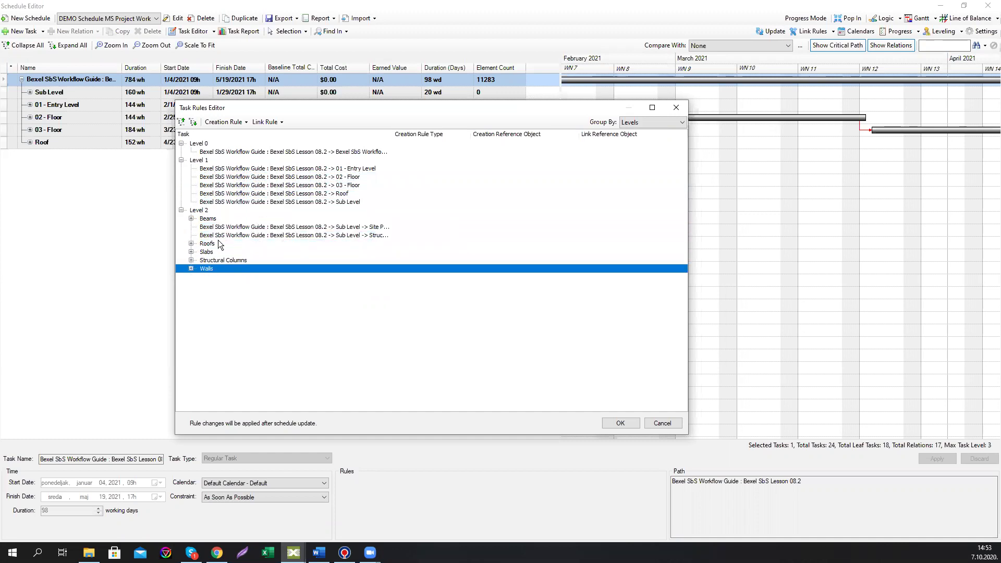
- Map the link rules of all five Level 1 tasks to the 01 - Entry Level, 02 - Floor, 03 - Floor, Roof and Sub Level selection sets
click(239, 169)
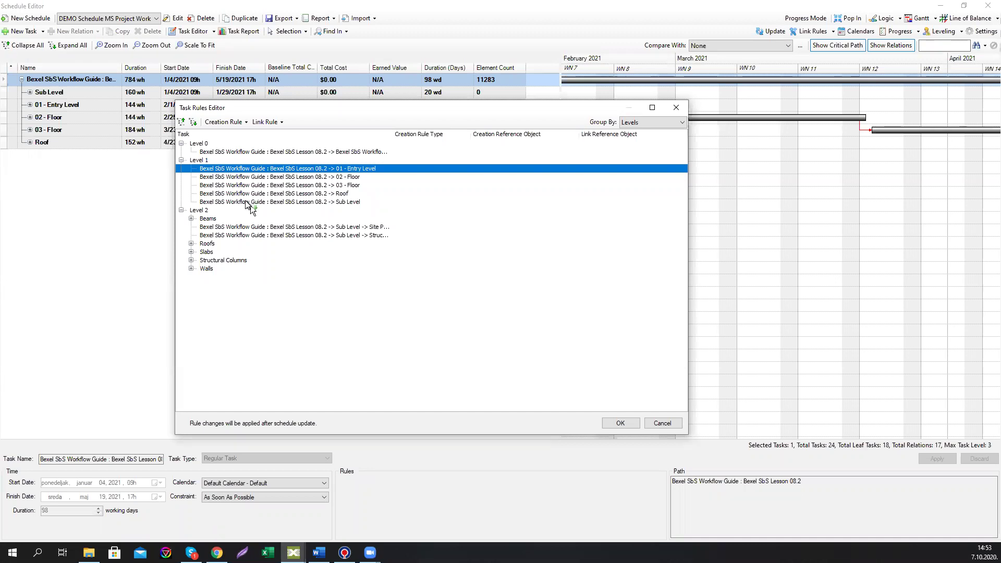
shift+click(247, 203)
right_click(246, 204)
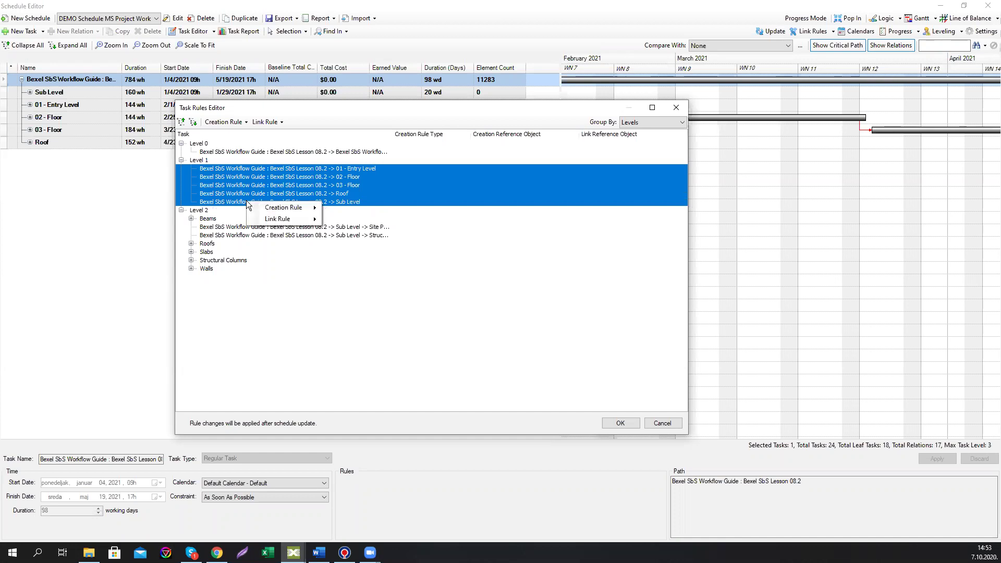
mouse_move(294, 225)
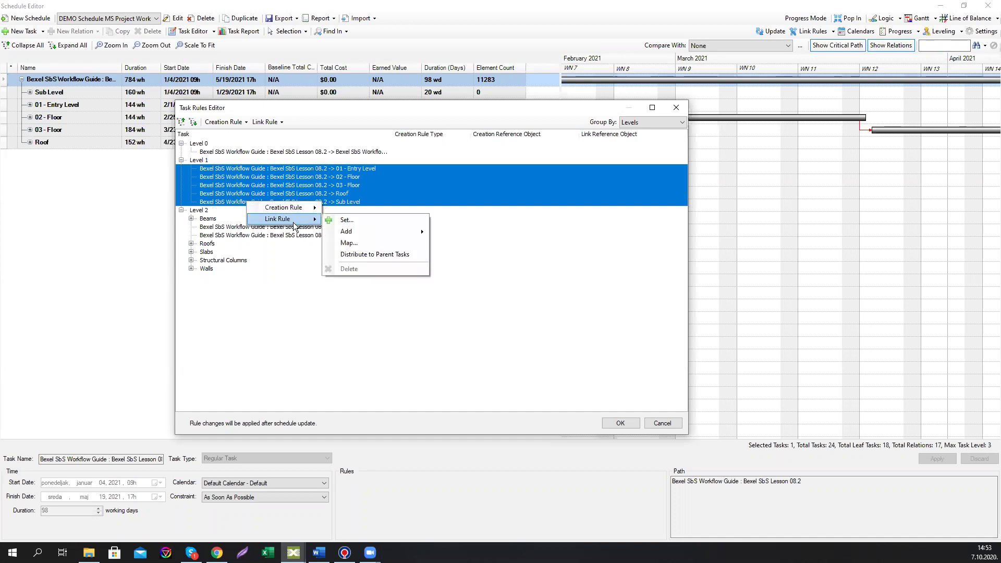
click(349, 244)
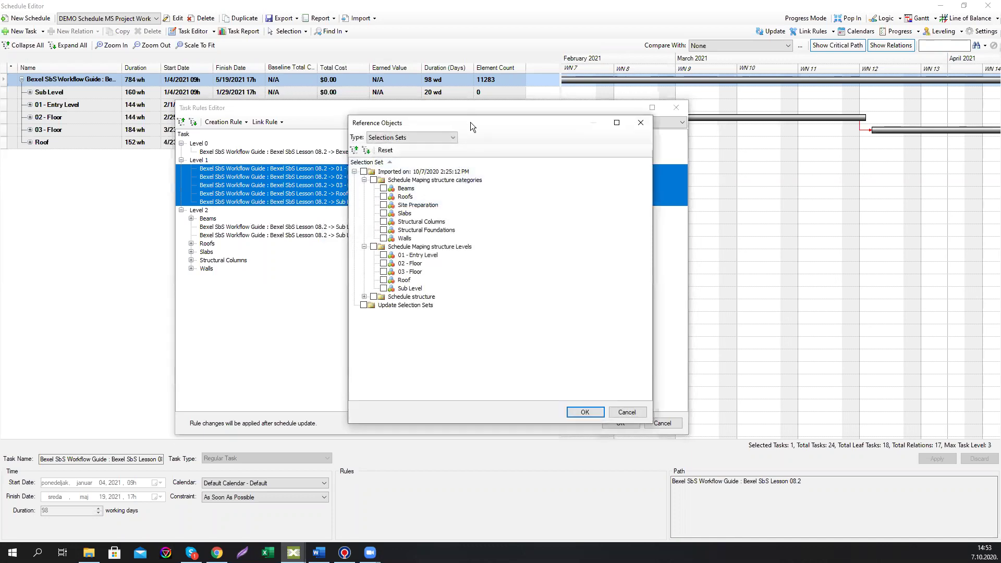
drag(470, 122, 624, 136)
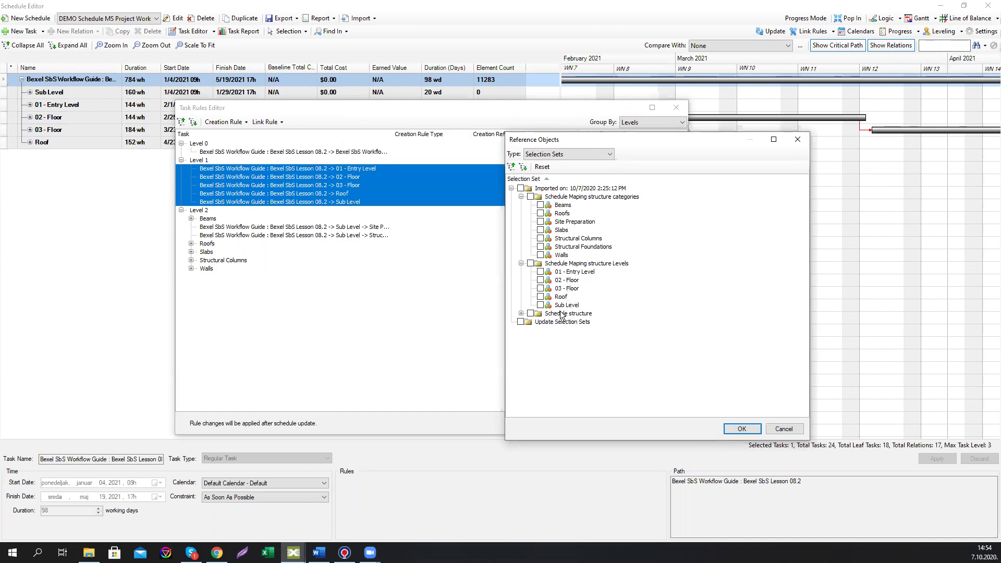
click(540, 271)
click(540, 280)
click(540, 288)
click(540, 296)
click(540, 305)
click(741, 428)
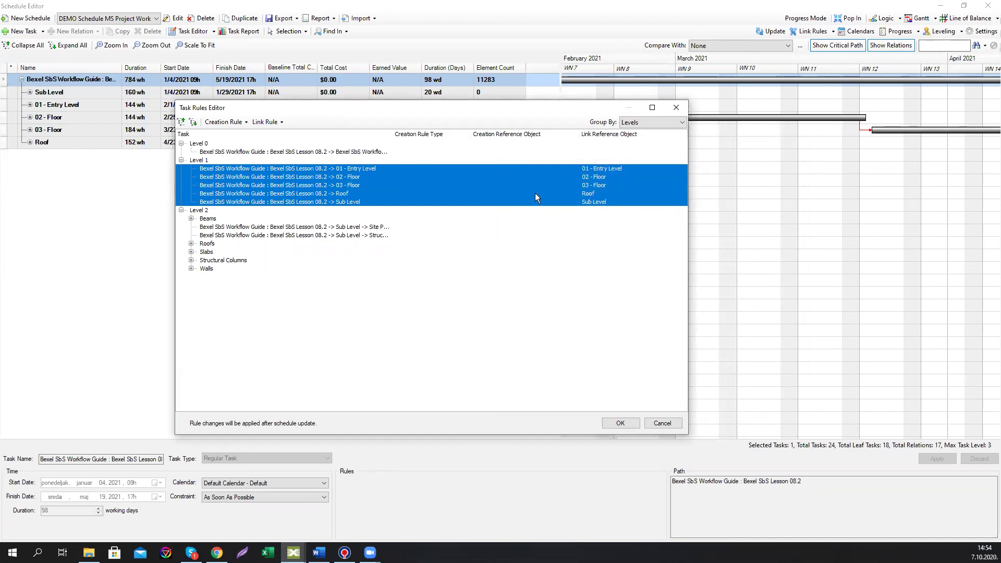
- Check the link reference object of each Level 1 task and look at the tasks grouped under Beams in Level 2
click(213, 219)
click(250, 169)
click(251, 178)
click(251, 187)
click(250, 193)
click(250, 202)
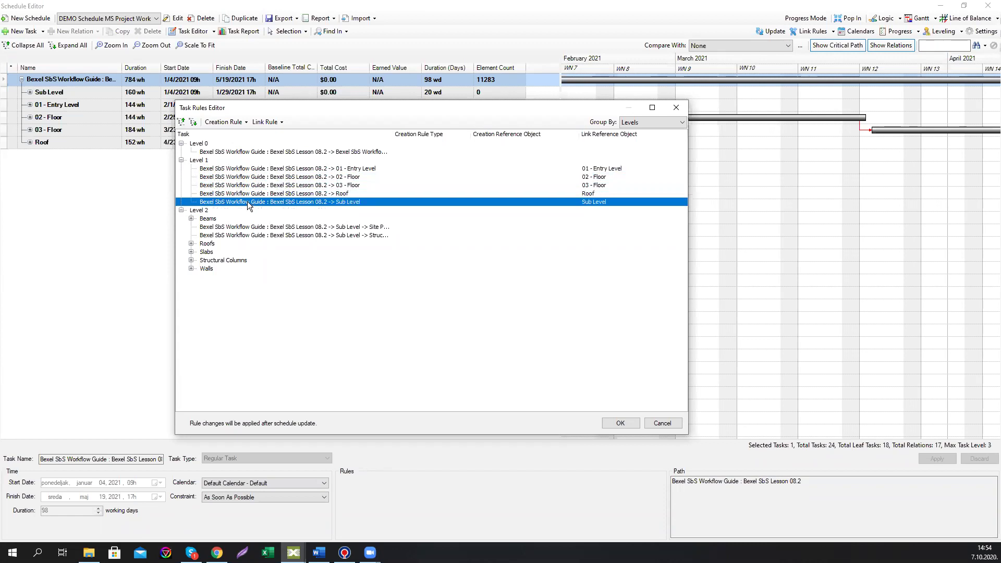
click(250, 194)
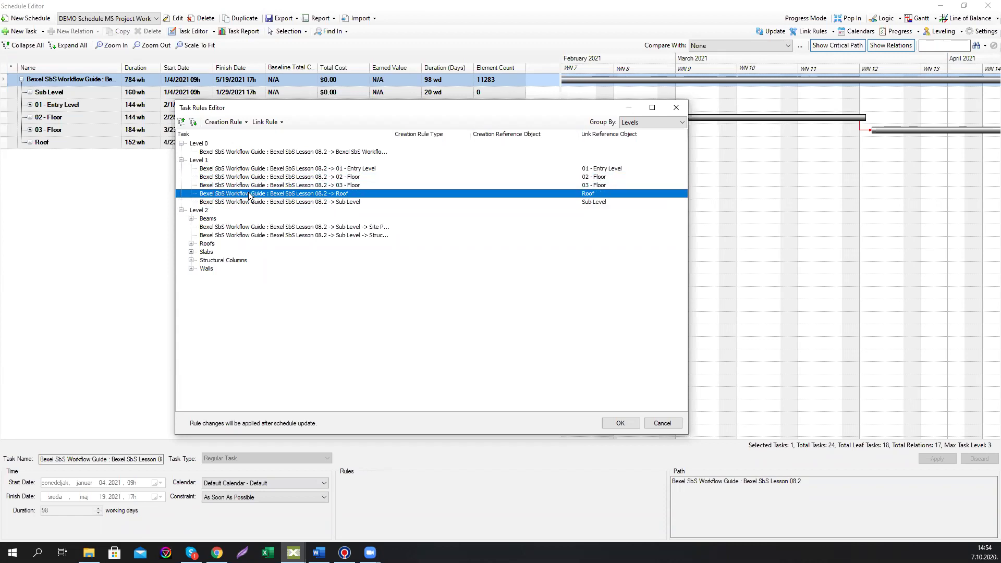
click(266, 169)
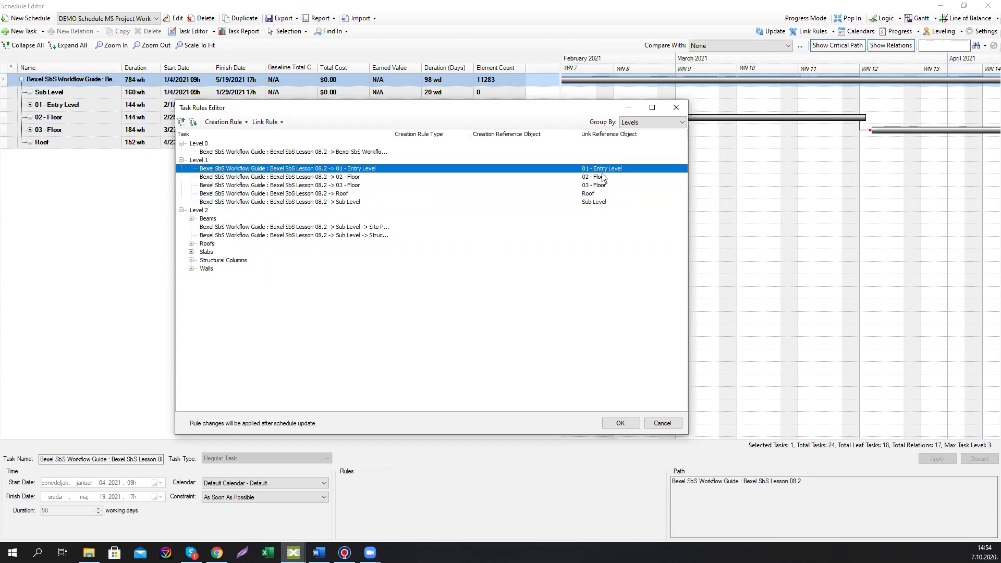
click(191, 219)
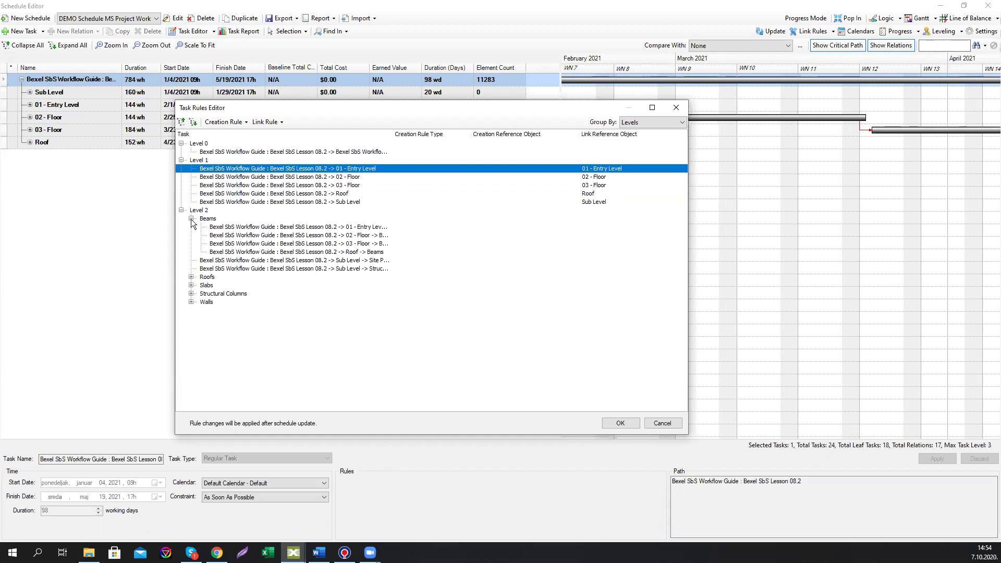
click(191, 219)
- Map the link rules of all Level 2 tasks to the seven selection sets under Schedule Maping structure categories, from Beams to Walls
click(209, 220)
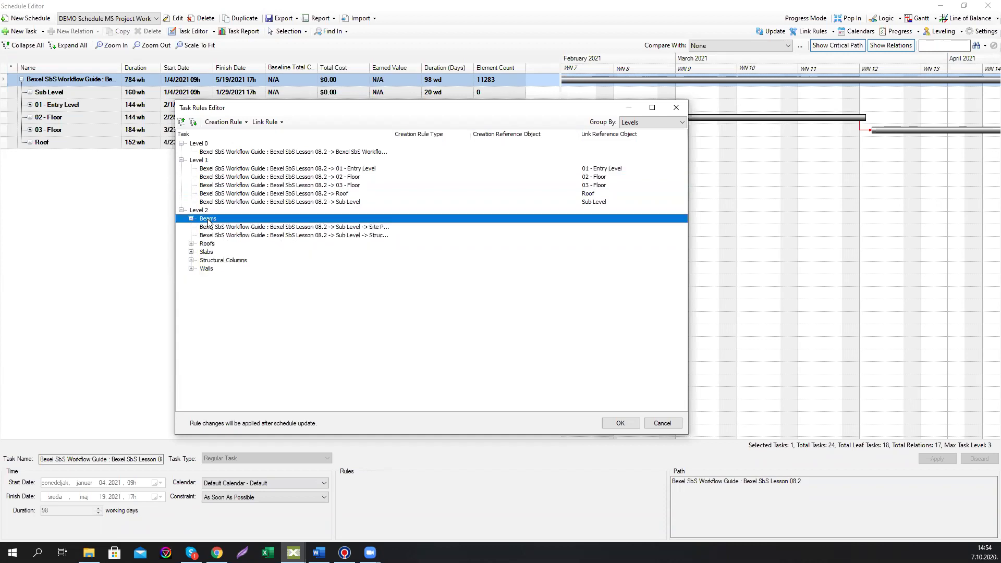
shift+click(204, 268)
right_click(204, 269)
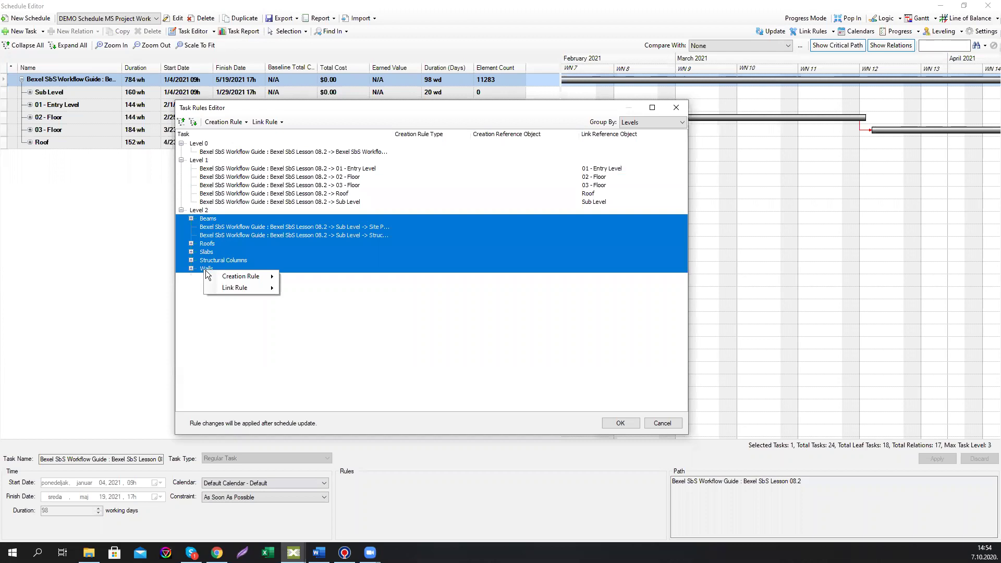
mouse_move(252, 289)
click(308, 312)
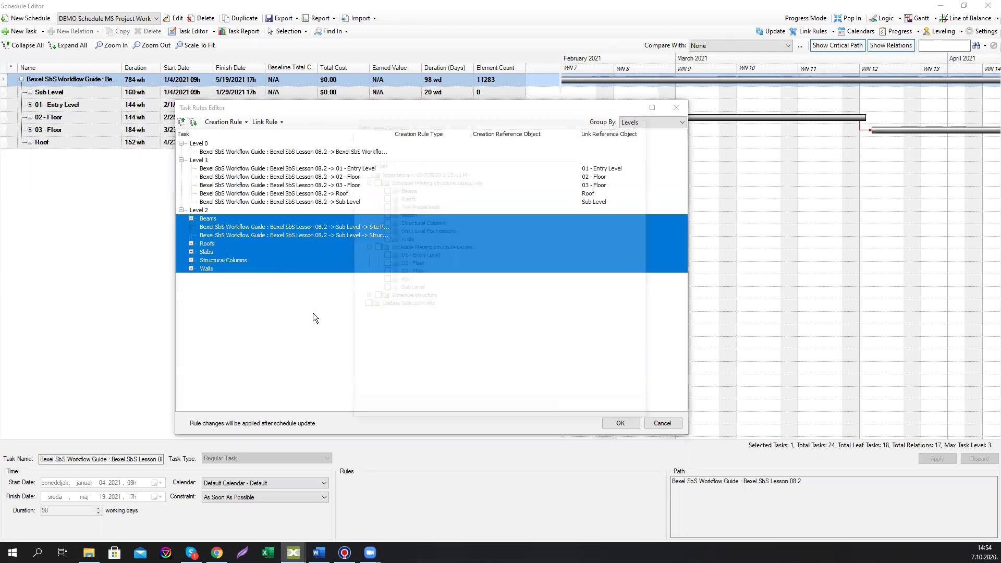
click(384, 188)
click(383, 197)
click(383, 205)
click(383, 214)
click(384, 222)
click(384, 230)
click(384, 238)
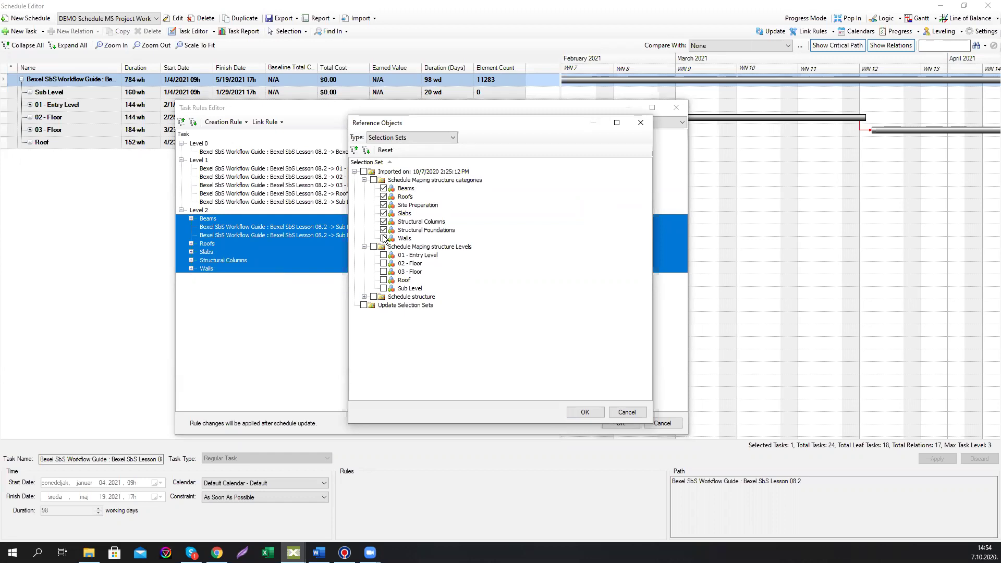
click(582, 413)
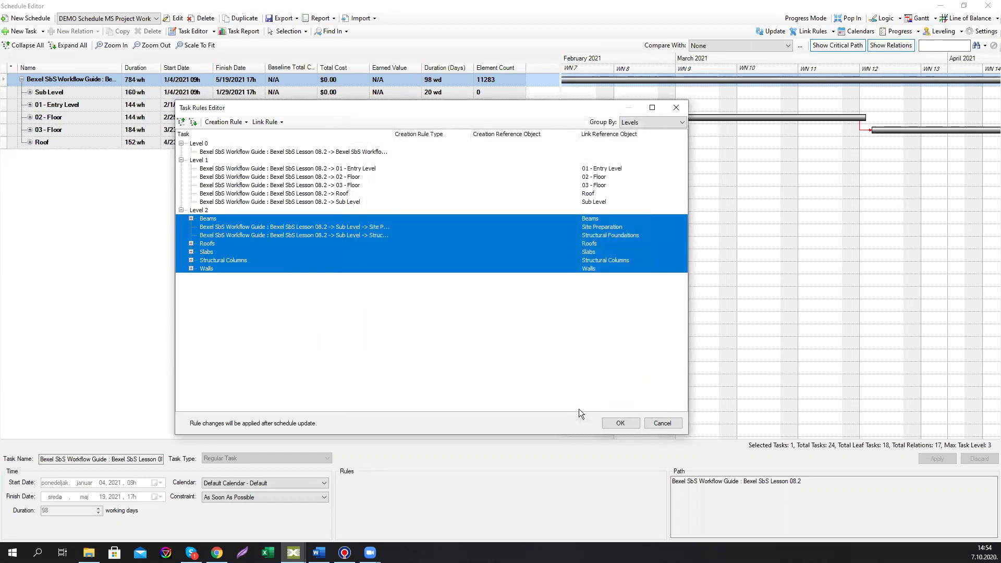
- Accept the link rules and update the schedule so the model elements are linked to its tasks
click(621, 425)
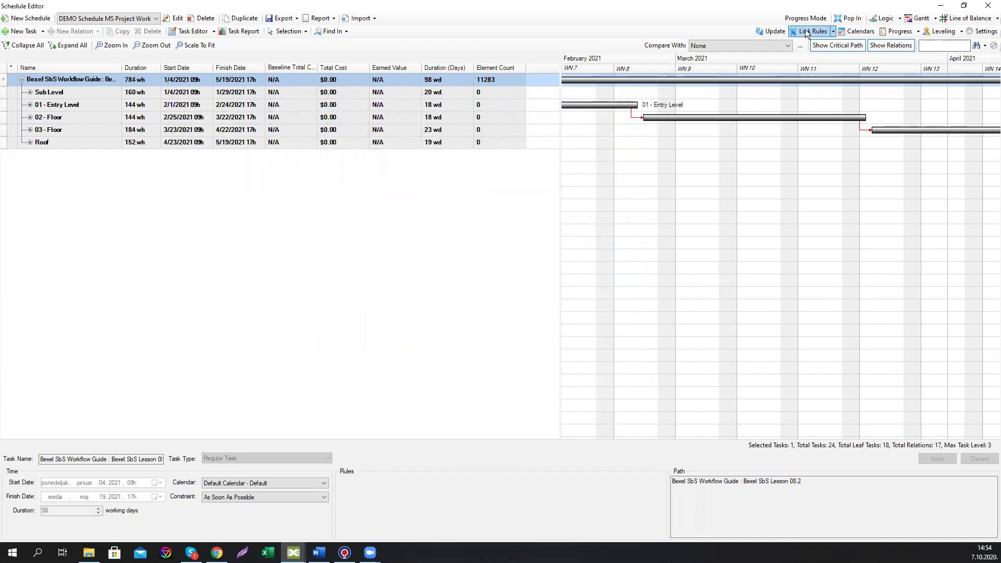
click(773, 32)
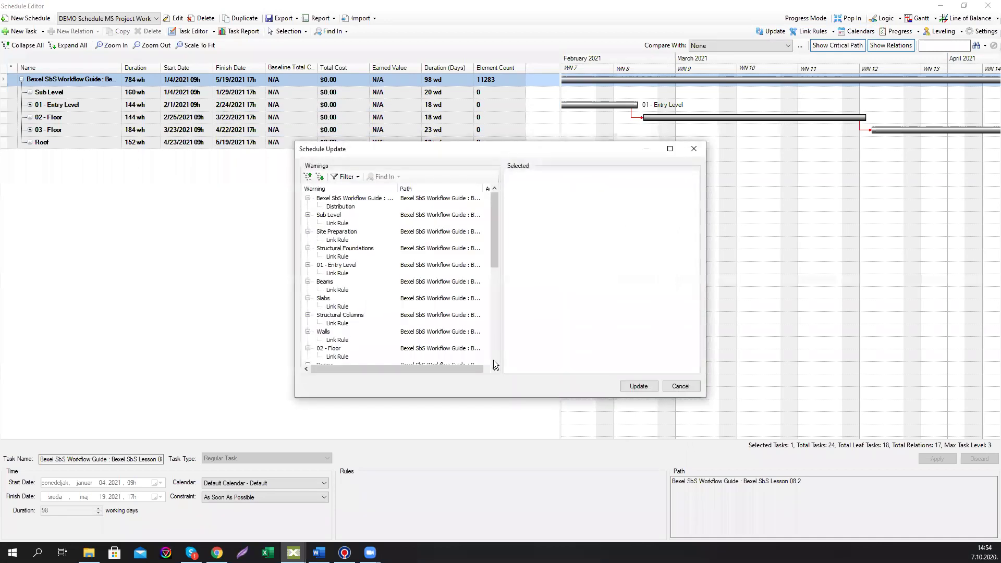
scroll(449, 312, down, 2)
scroll(408, 326, up, 2)
click(638, 387)
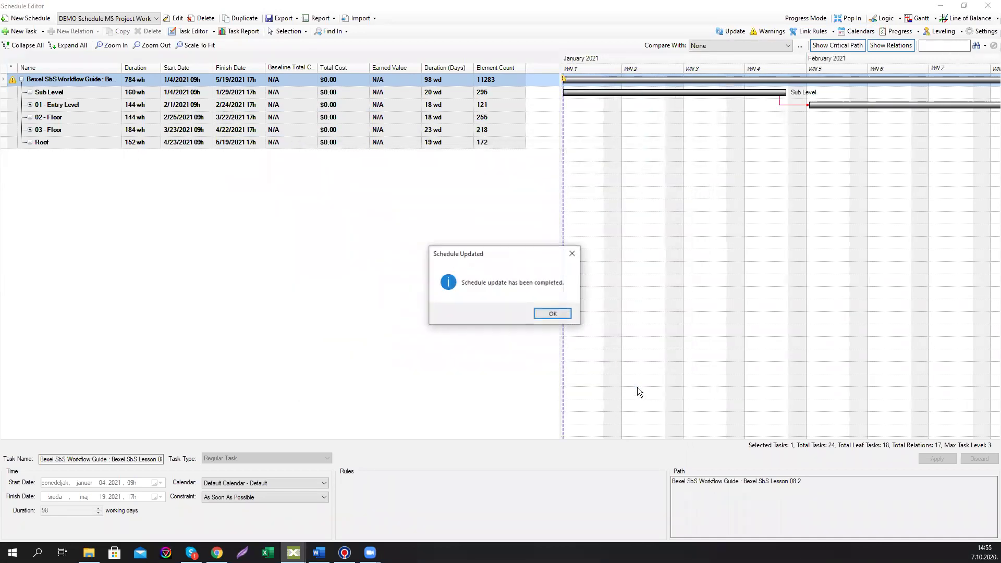
click(553, 315)
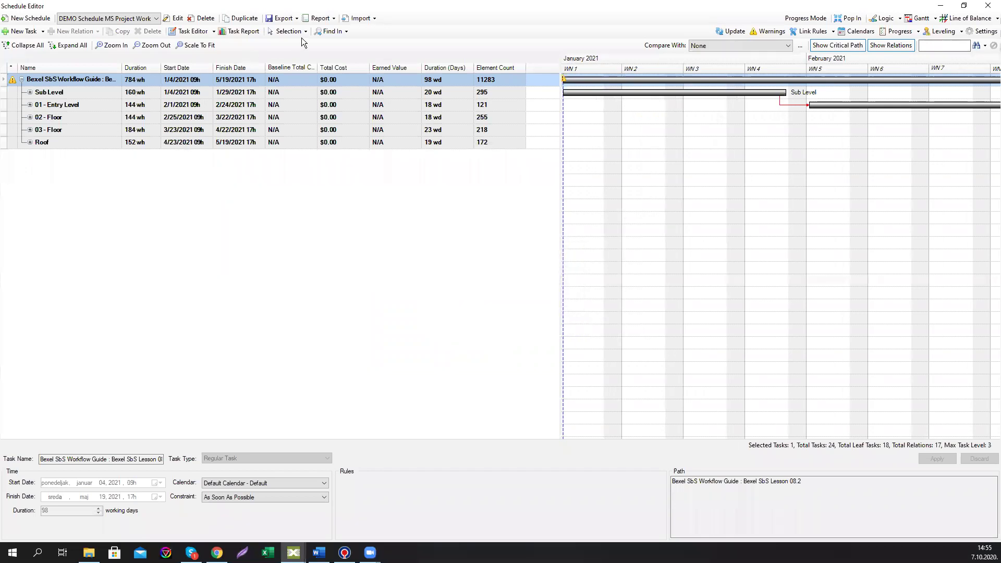
- Fit the Gantt chart to the whole schedule and expand all of its tasks
click(197, 46)
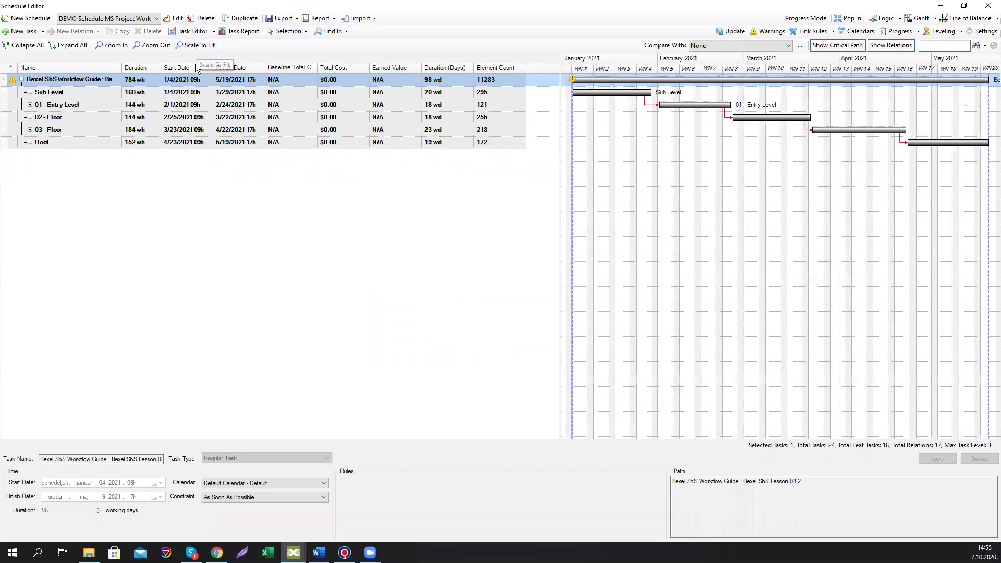
click(69, 45)
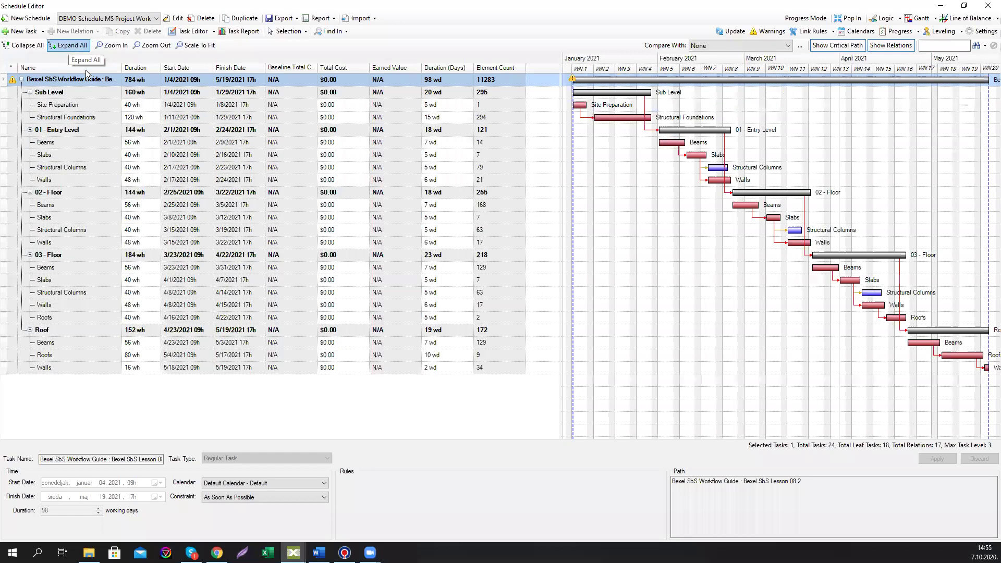
key(Down)
key(Down)
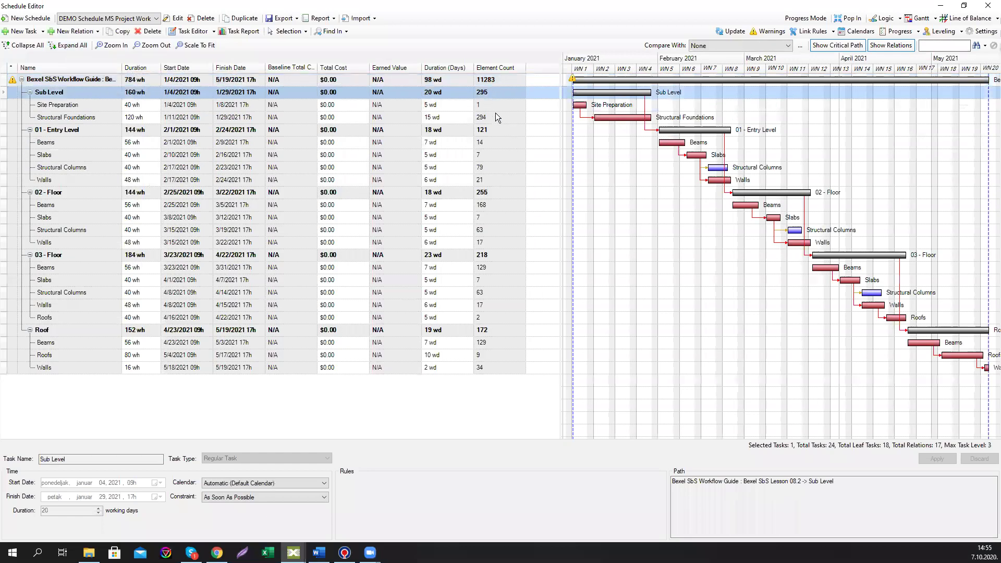
- Examine the element counts of the linked tasks from Structural Foundations down through every floor to the Roof subtasks
click(489, 119)
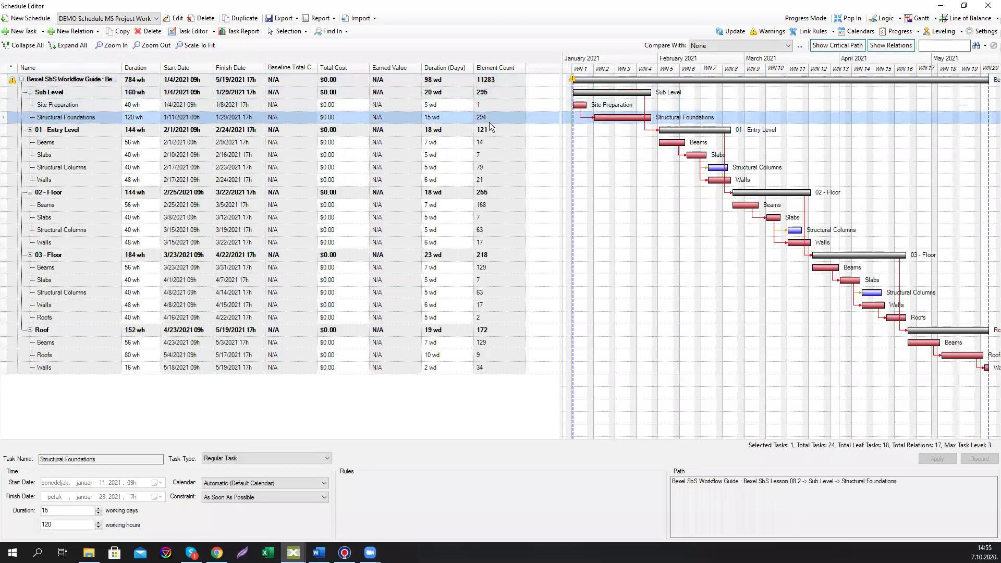
click(489, 141)
click(489, 155)
click(489, 182)
click(489, 203)
click(488, 218)
click(489, 230)
click(489, 242)
click(488, 268)
click(486, 281)
click(486, 293)
click(486, 318)
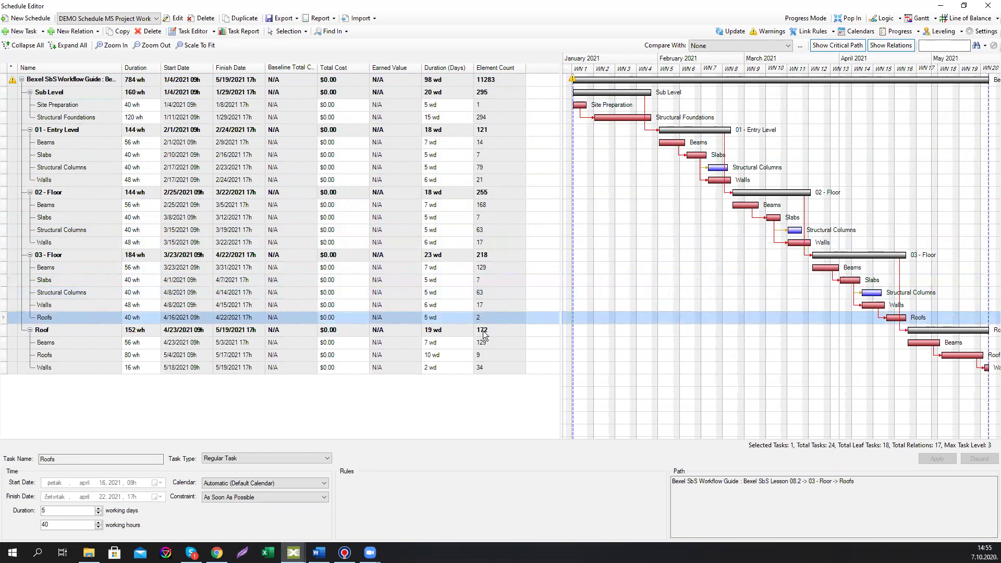
click(486, 332)
click(484, 343)
click(485, 356)
click(485, 368)
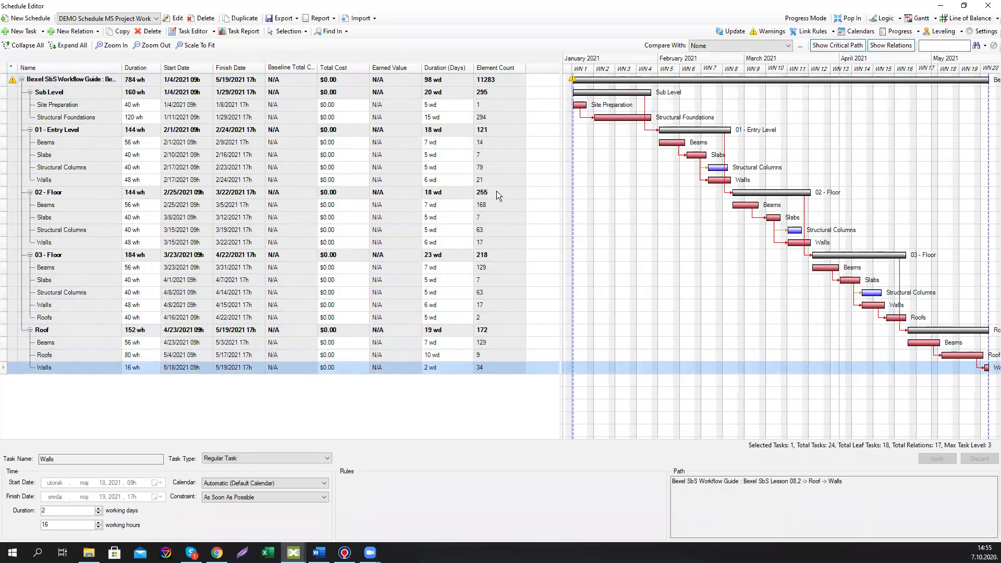
- Dock the Schedule Editor back into the main window and play the schedule animation in the Schedule Viewer
click(987, 6)
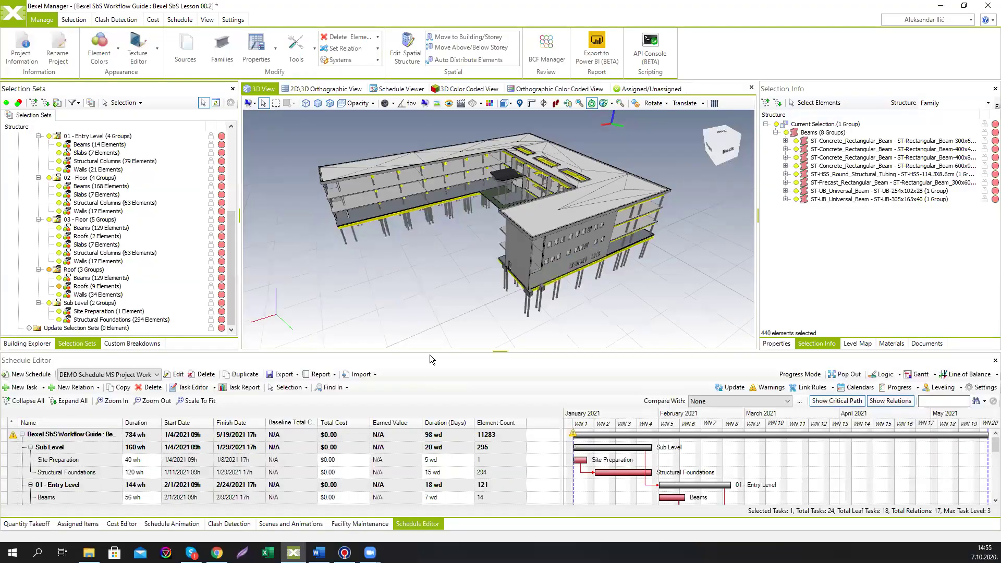
click(161, 525)
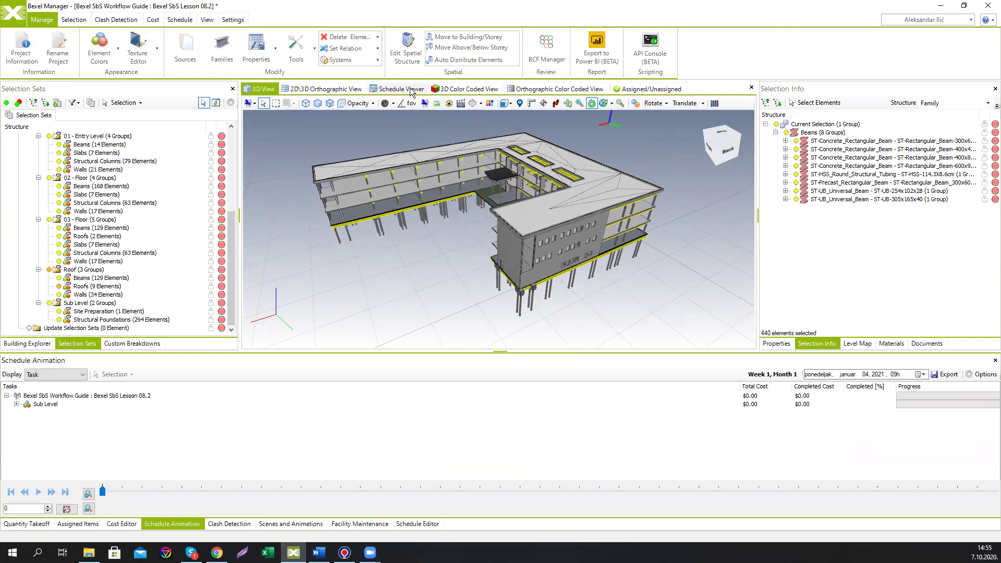
click(412, 89)
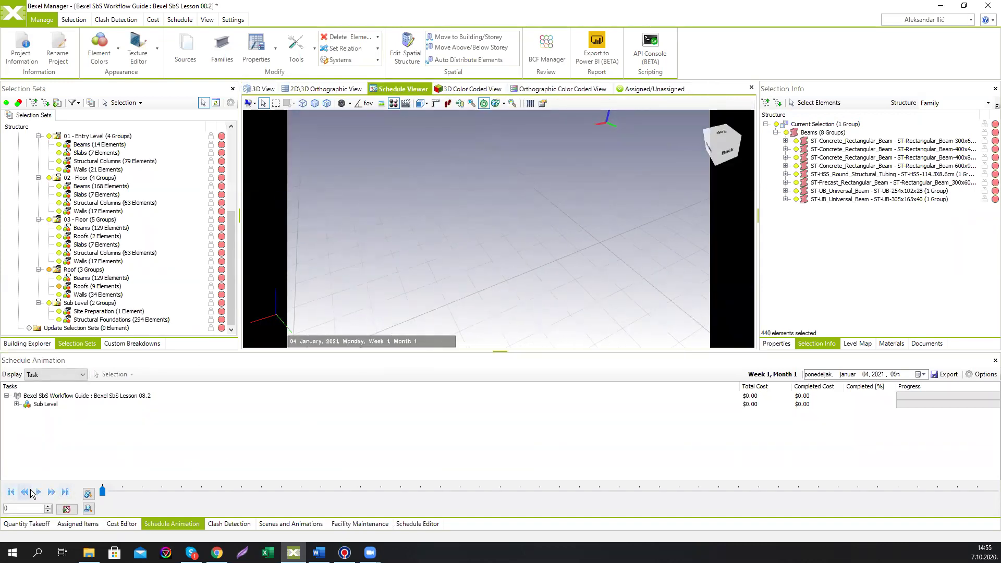
click(37, 493)
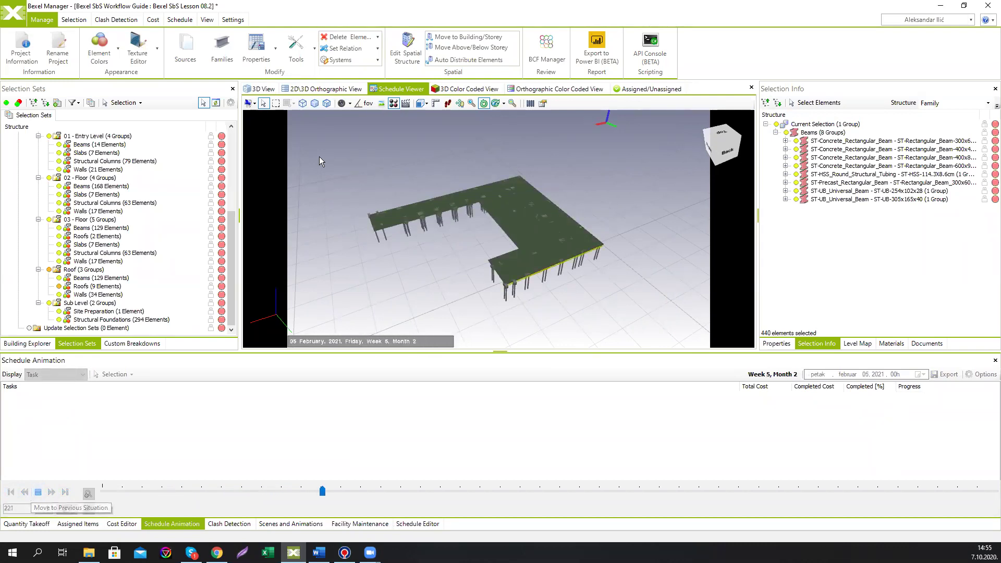
- Stop the schedule animation, return to the 3D View and clear the element selection
click(38, 491)
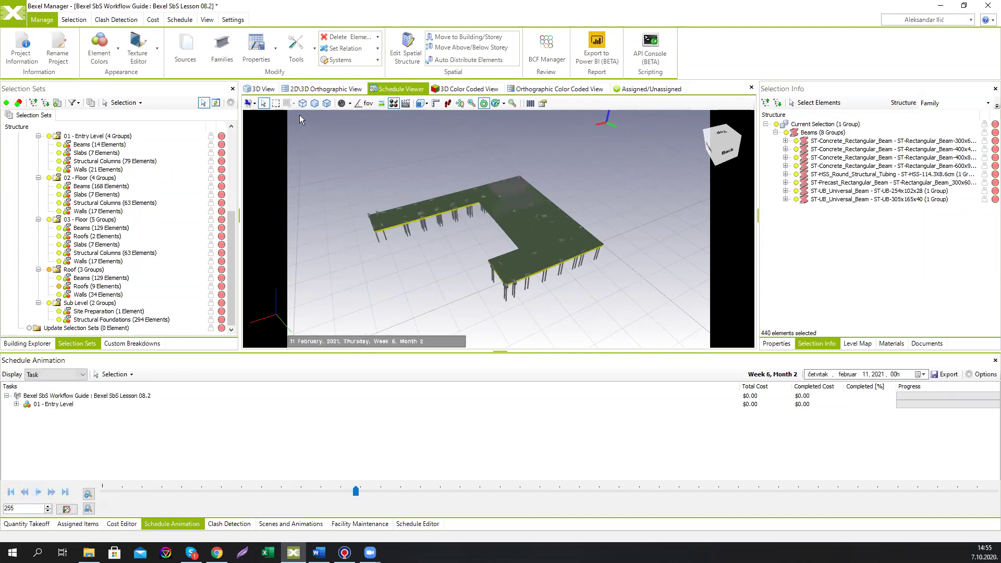
click(264, 90)
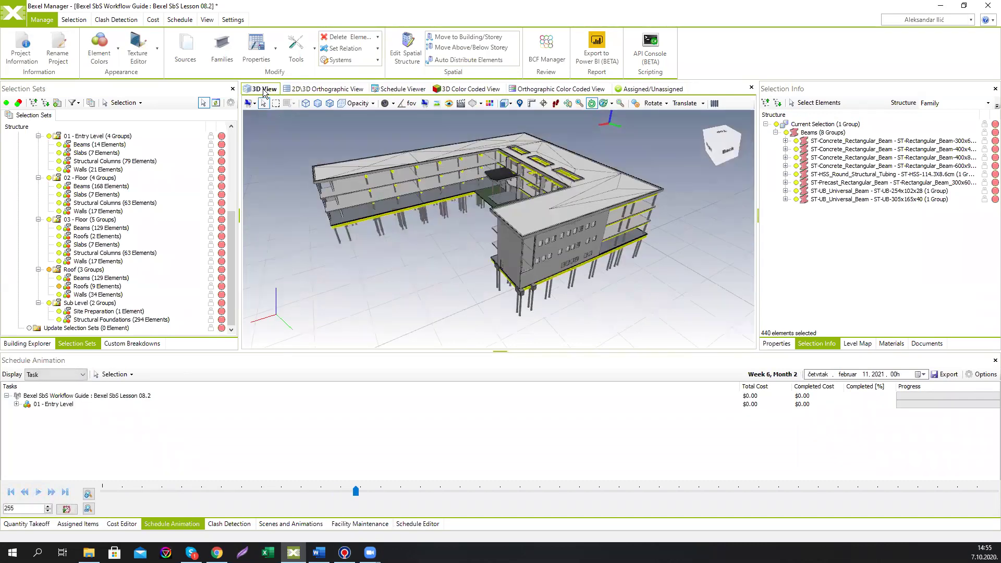
drag(396, 279, 422, 295)
click(423, 296)
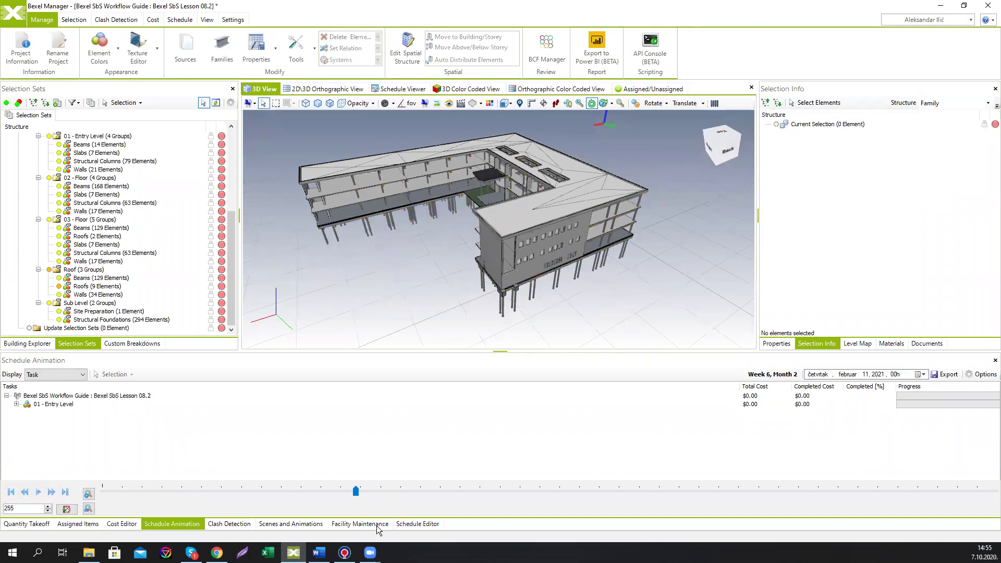
- Return to the Schedule Editor and enlarge its panel to show more task rows beneath the 3D model
click(417, 524)
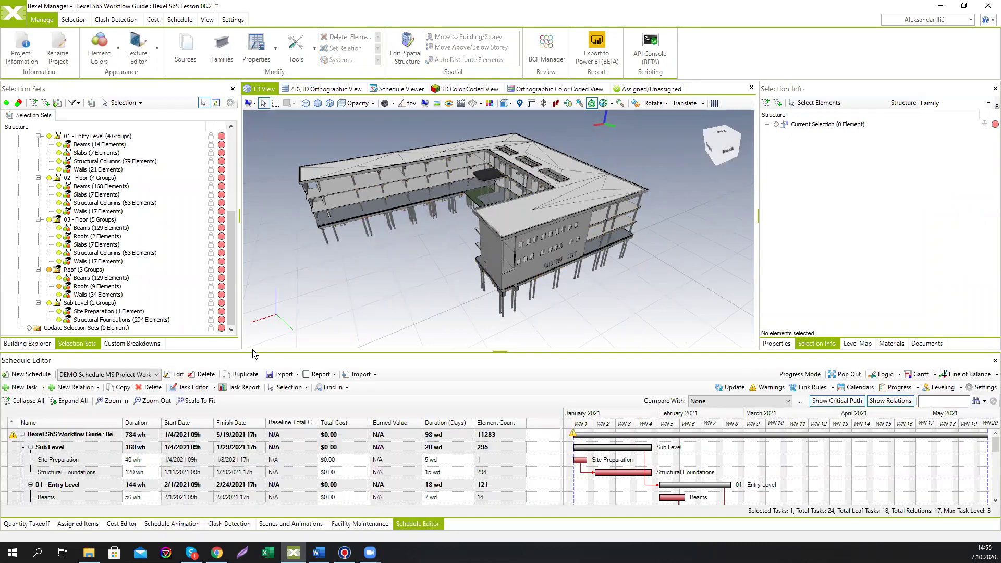
drag(255, 353, 303, 288)
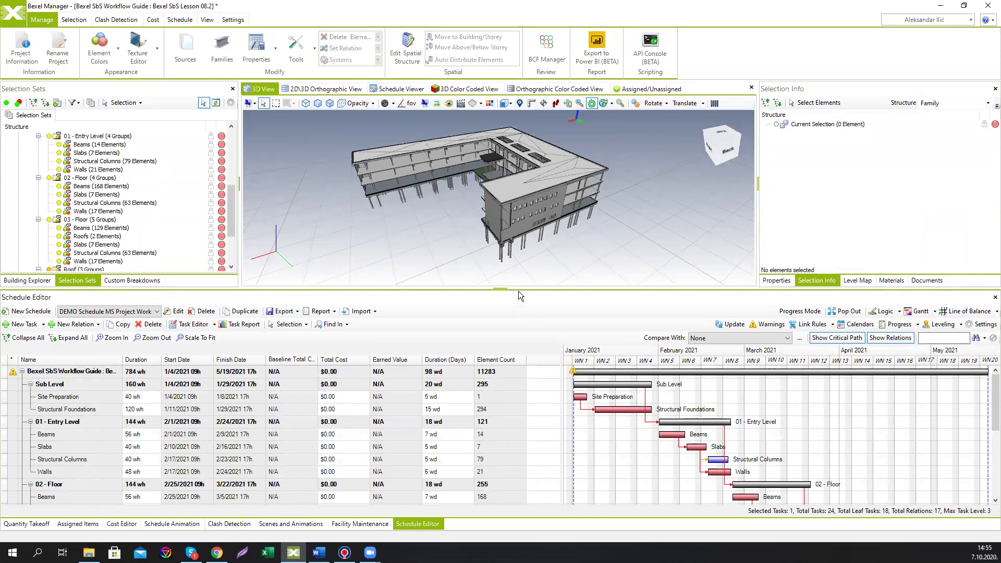
drag(519, 288, 493, 322)
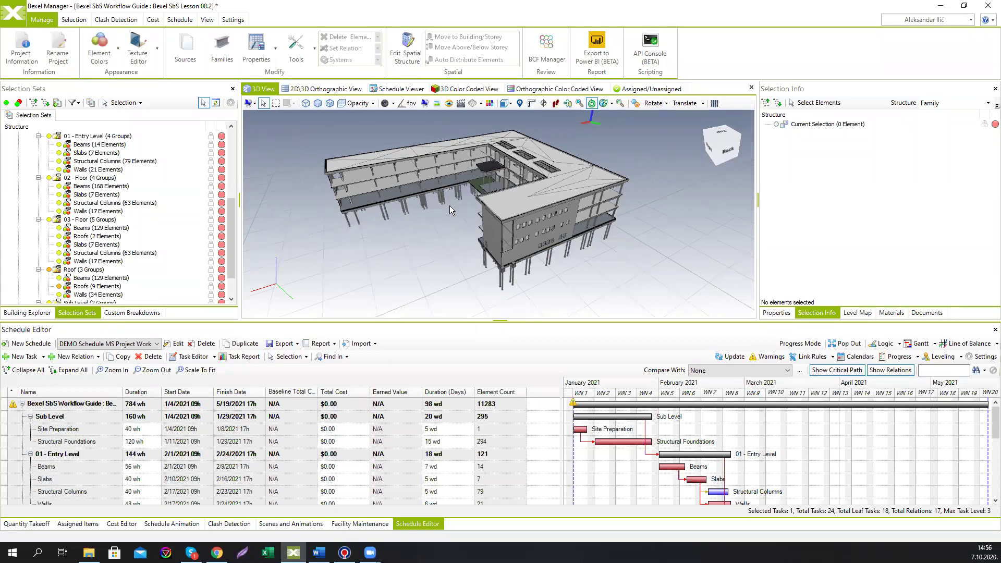
- Set up an exchange export to another Bexel project containing only the DEMO Schedule MS Project Workflow 2 schedule and its documents
click(16, 14)
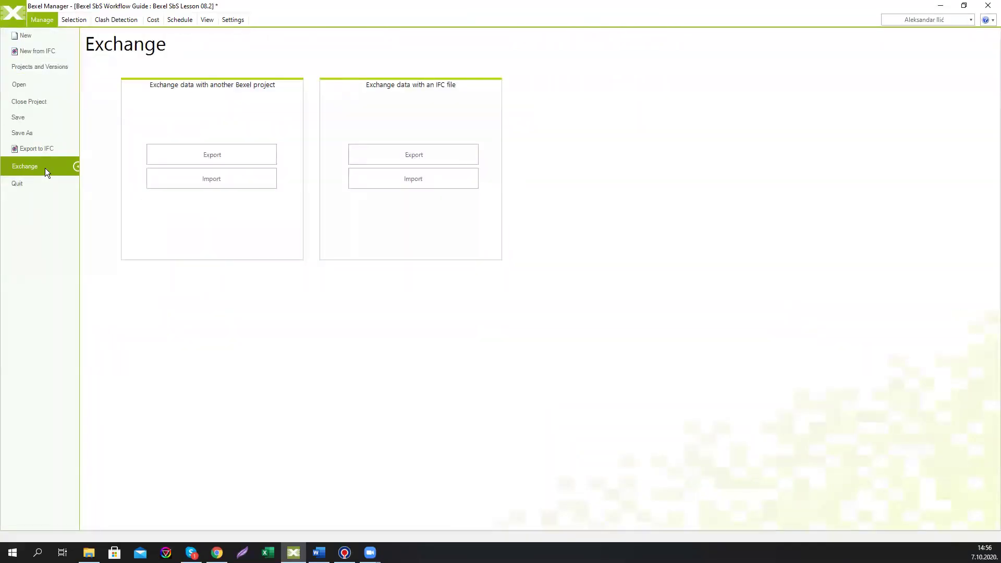
click(235, 157)
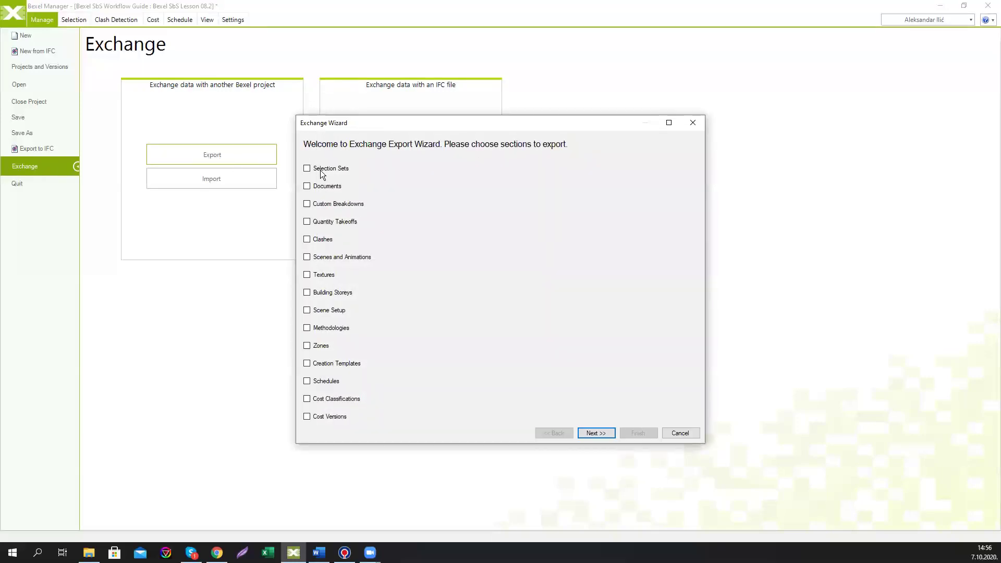
click(307, 382)
click(602, 433)
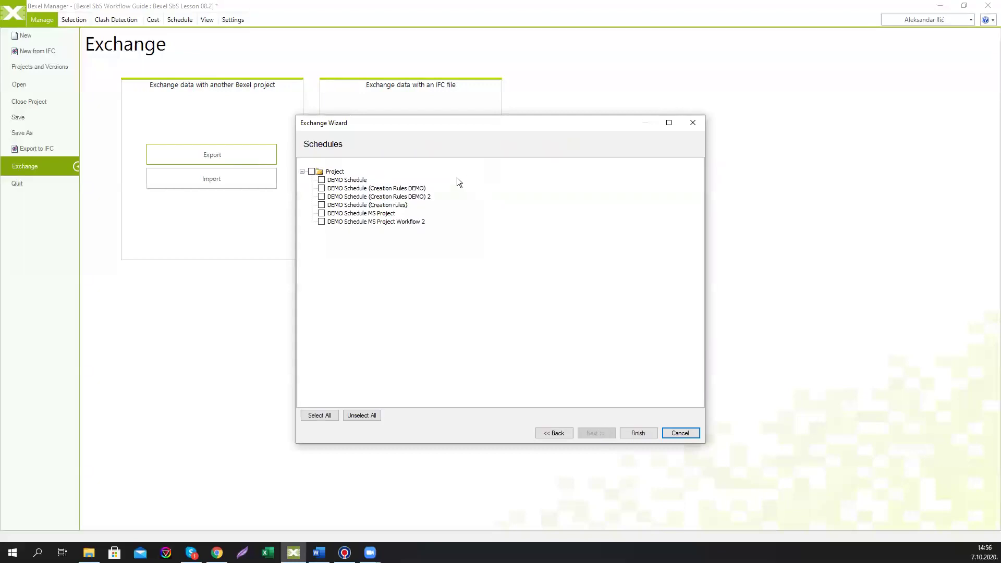
click(321, 221)
click(629, 435)
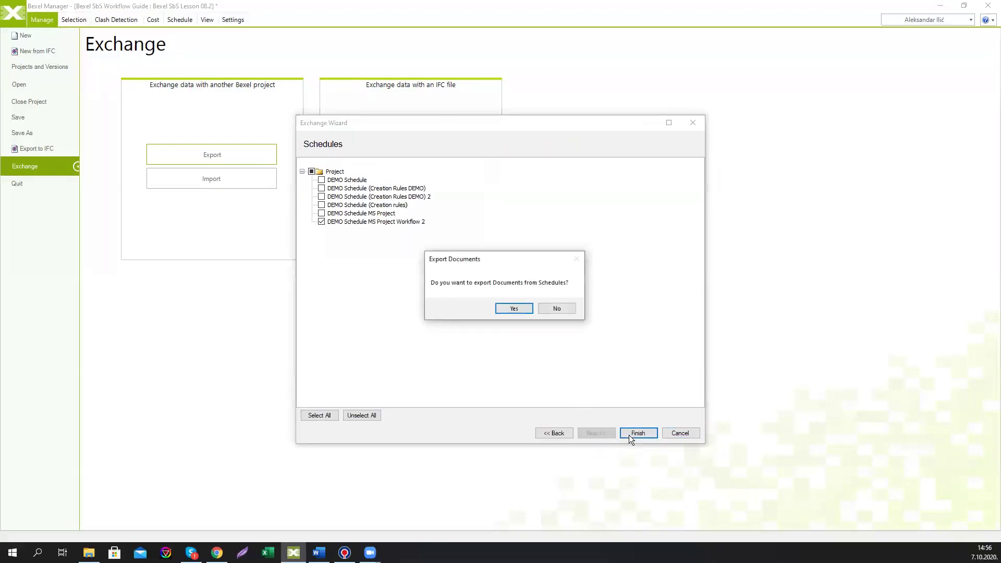
click(508, 311)
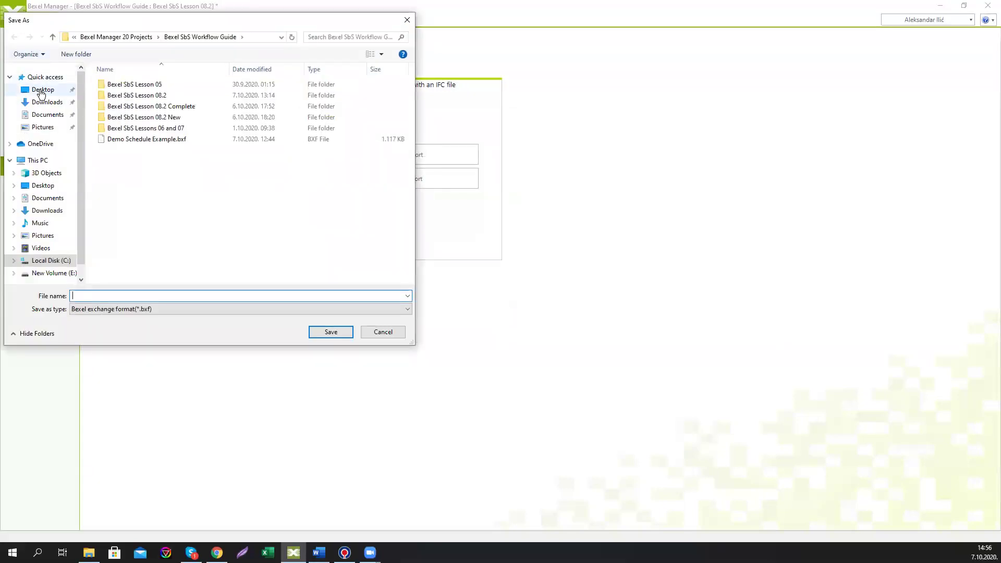
- Save the exchange file on the Desktop as Demo Schedule Export and return to the project
click(41, 93)
click(243, 293)
text(Demo Sched)
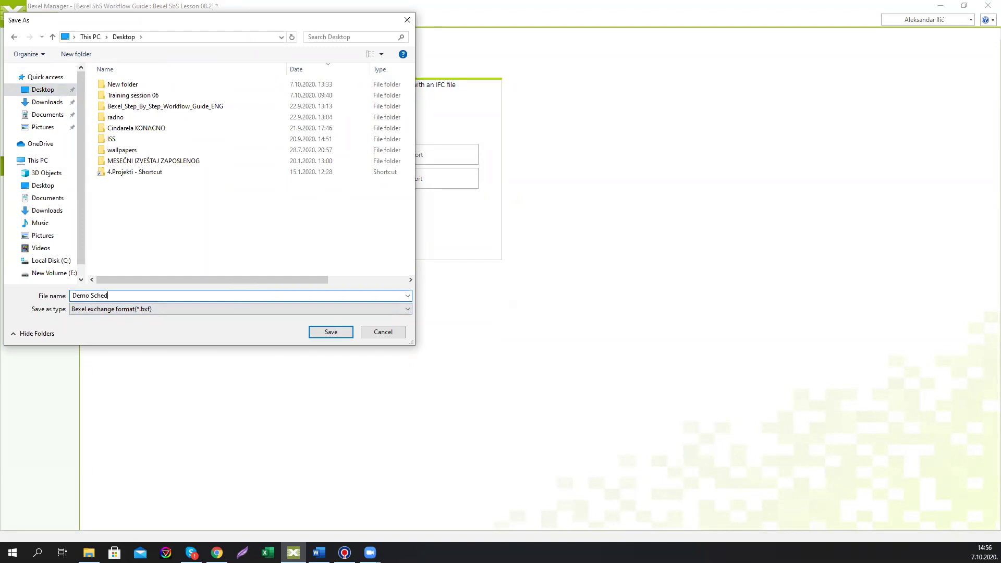
text(ule Export)
click(329, 333)
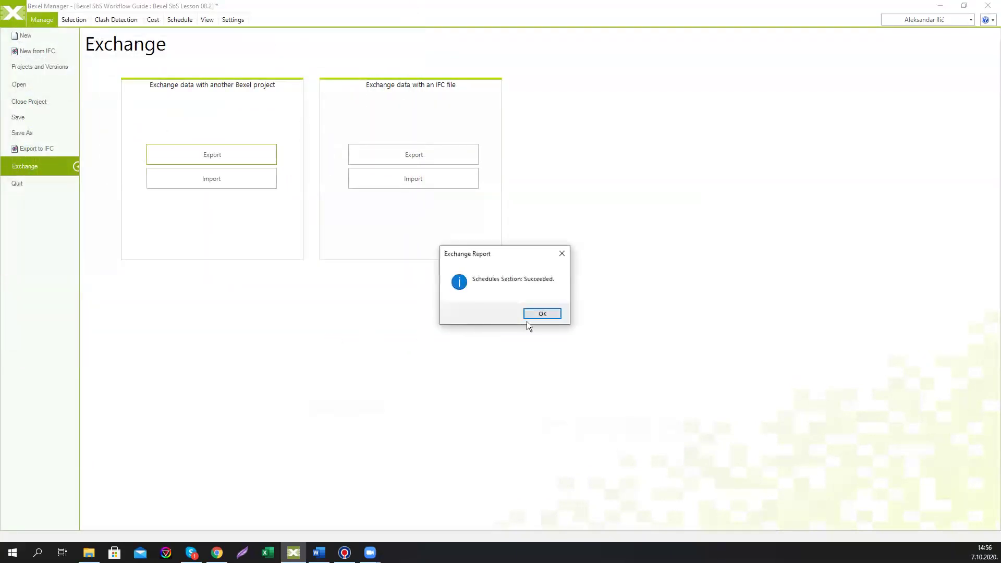
click(540, 315)
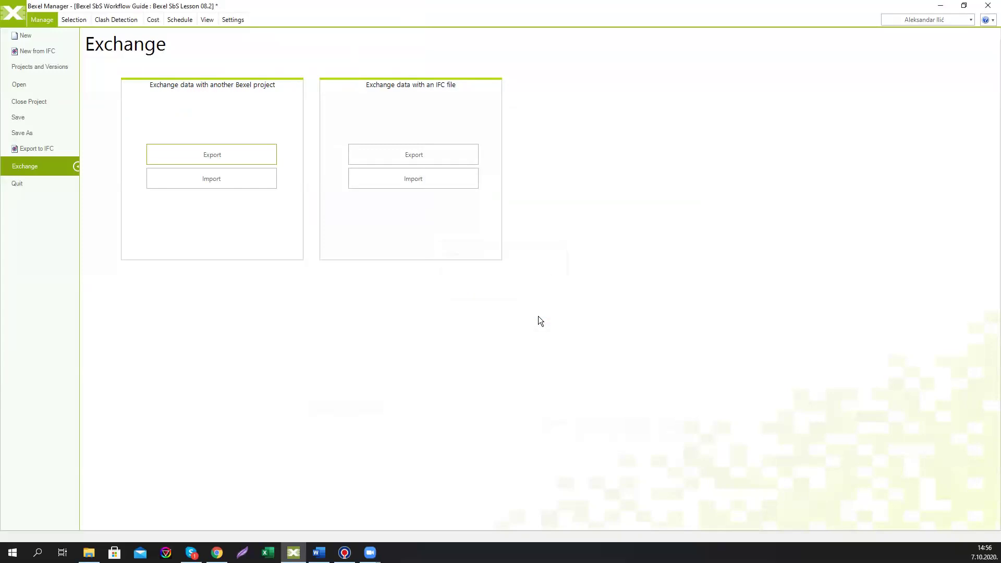
click(20, 21)
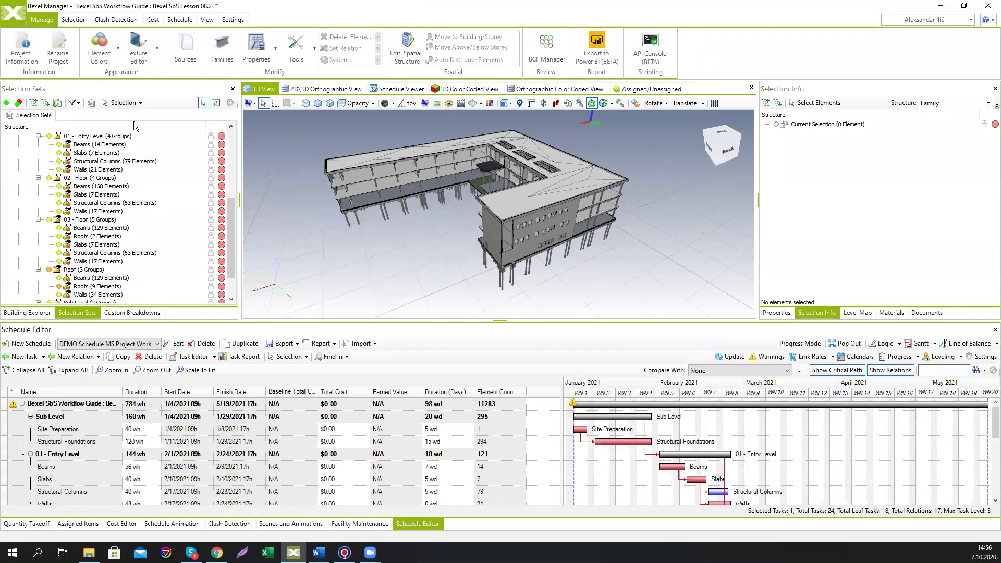
- Import Uniformat Based 2 Levels Schedule.bxf from the Desktop folder Training session 06, accepting the proposed source matching
click(16, 19)
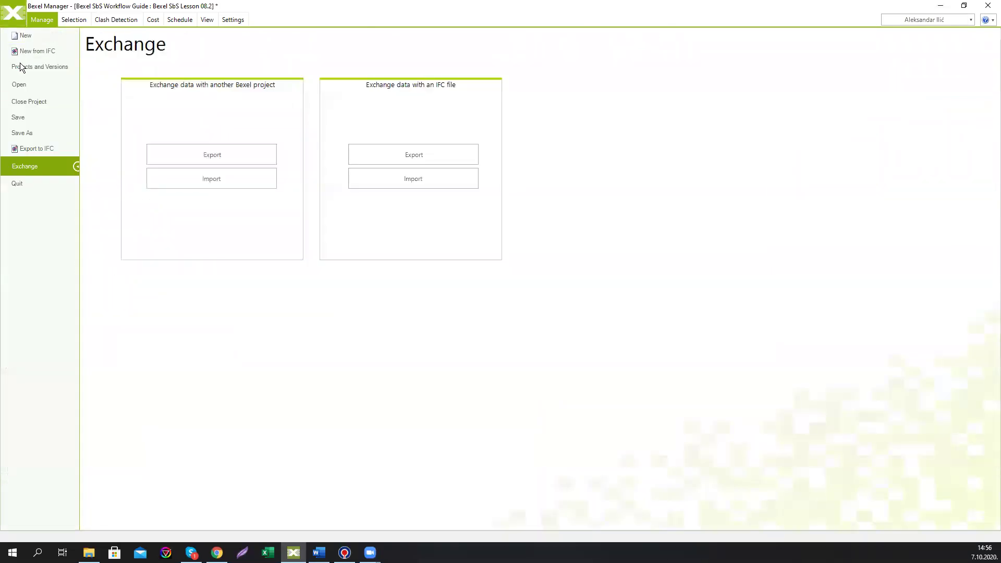
click(169, 179)
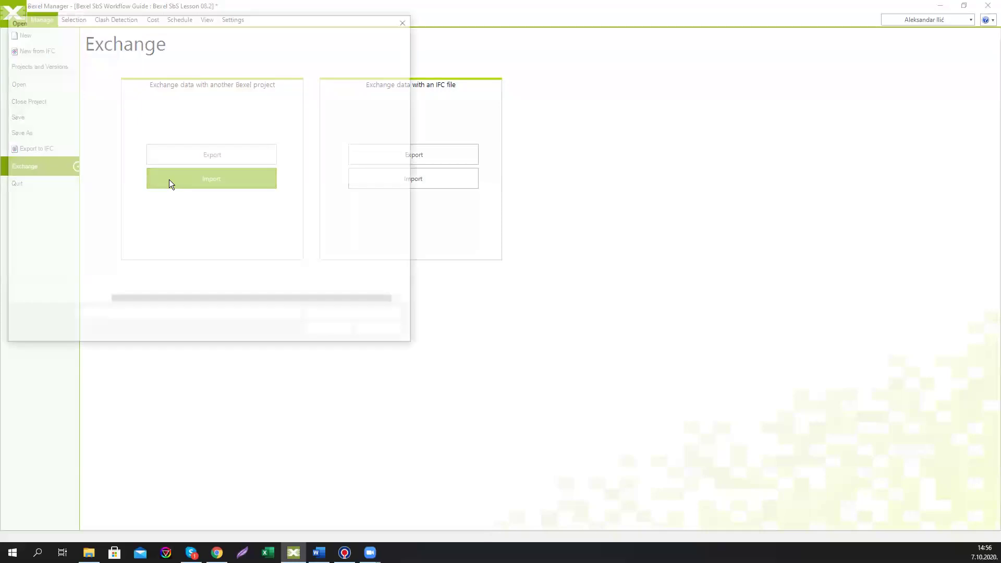
click(44, 90)
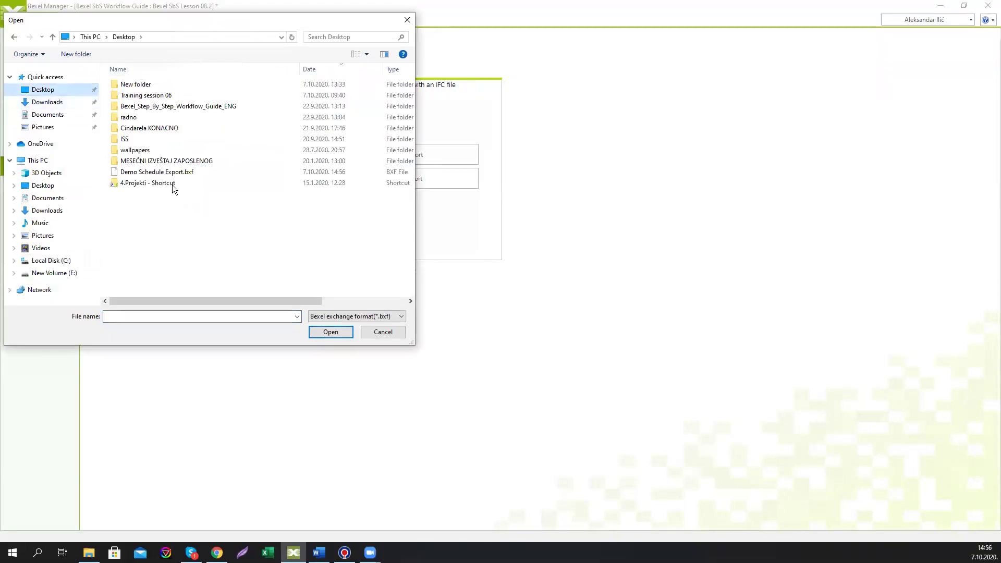
double_click(167, 96)
click(196, 137)
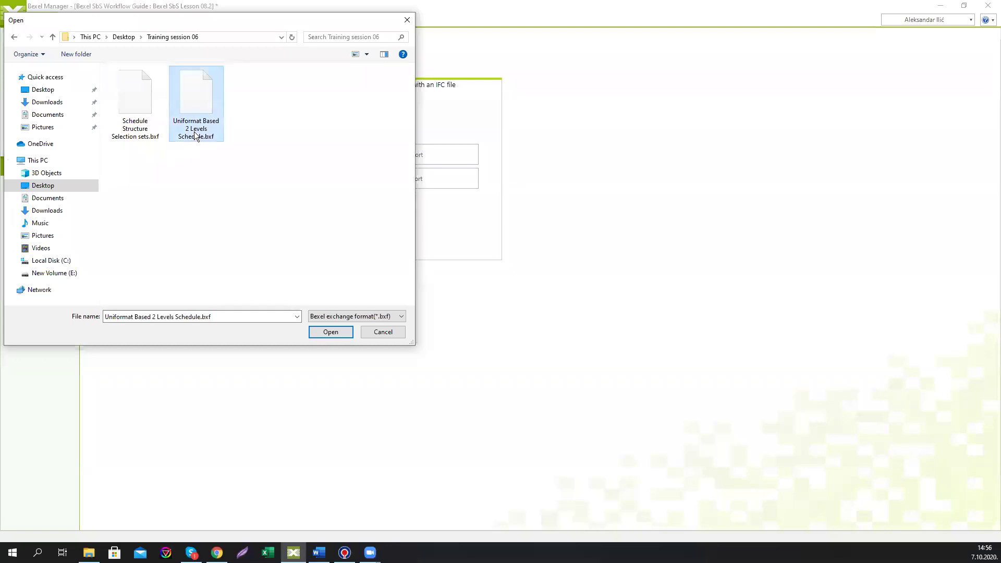
click(318, 332)
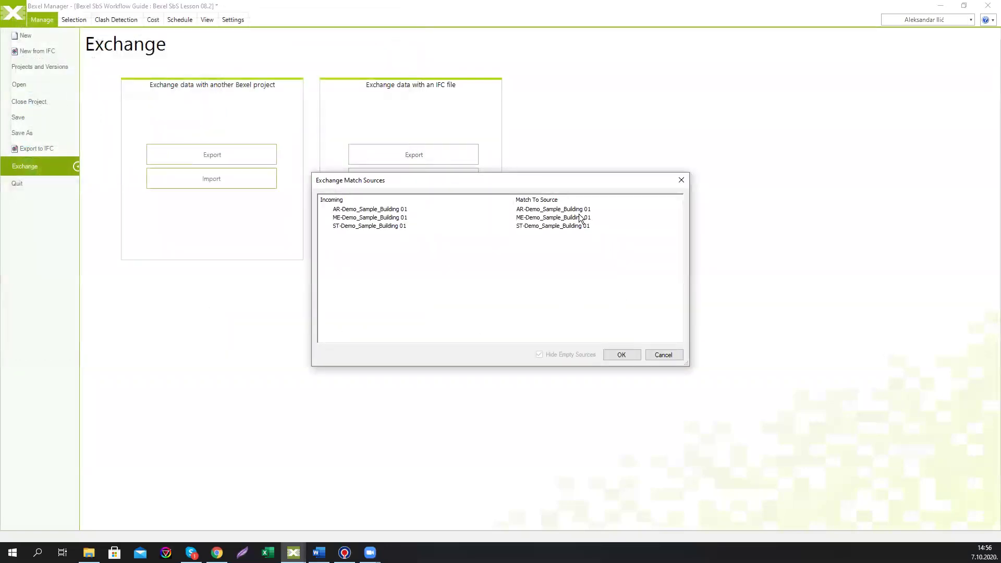
click(632, 354)
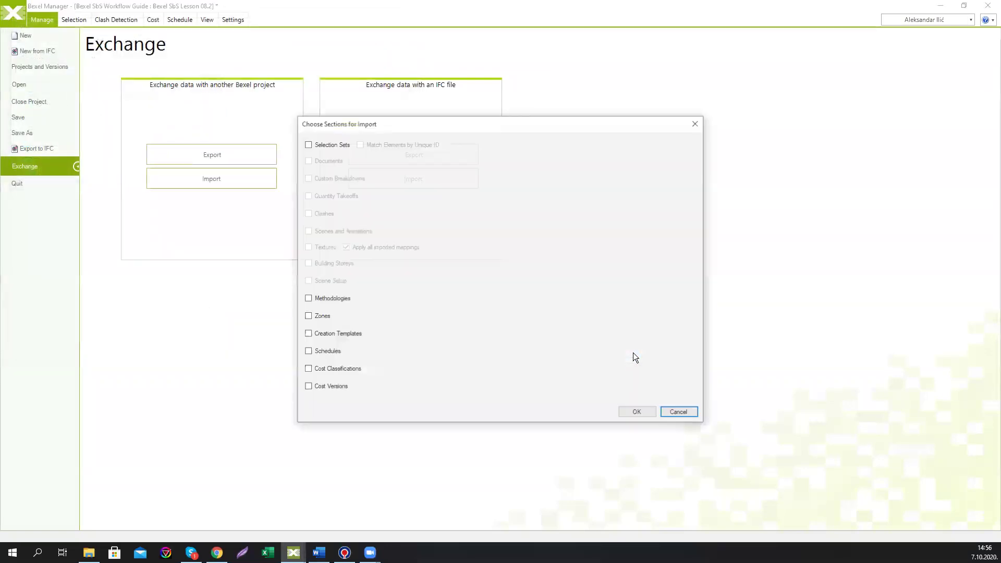
- Import the Selection Sets, Methodologies, Creation Templates, Schedules and Cost Classifications sections from the exchange file
click(306, 144)
click(307, 299)
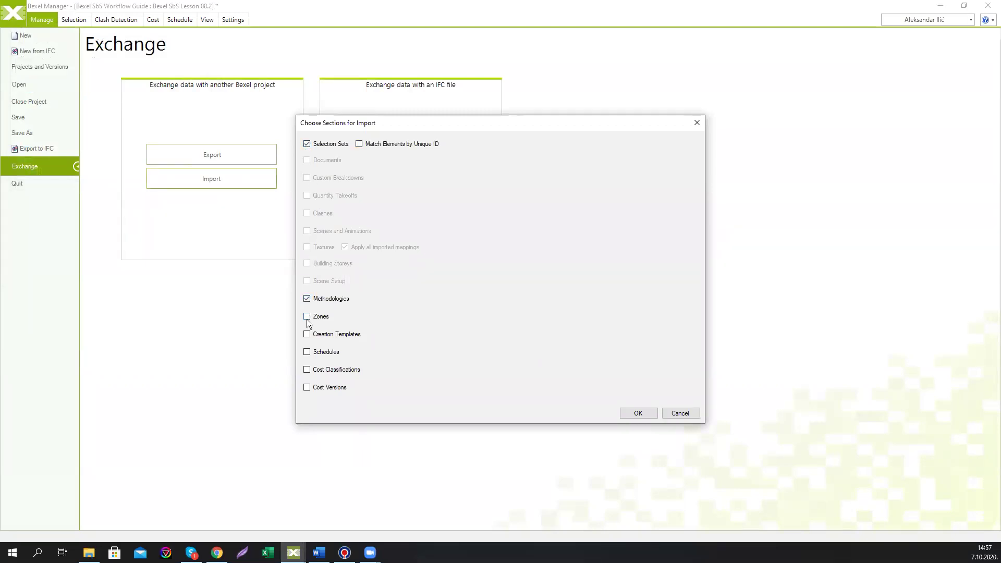
click(307, 334)
click(306, 352)
click(307, 370)
click(629, 414)
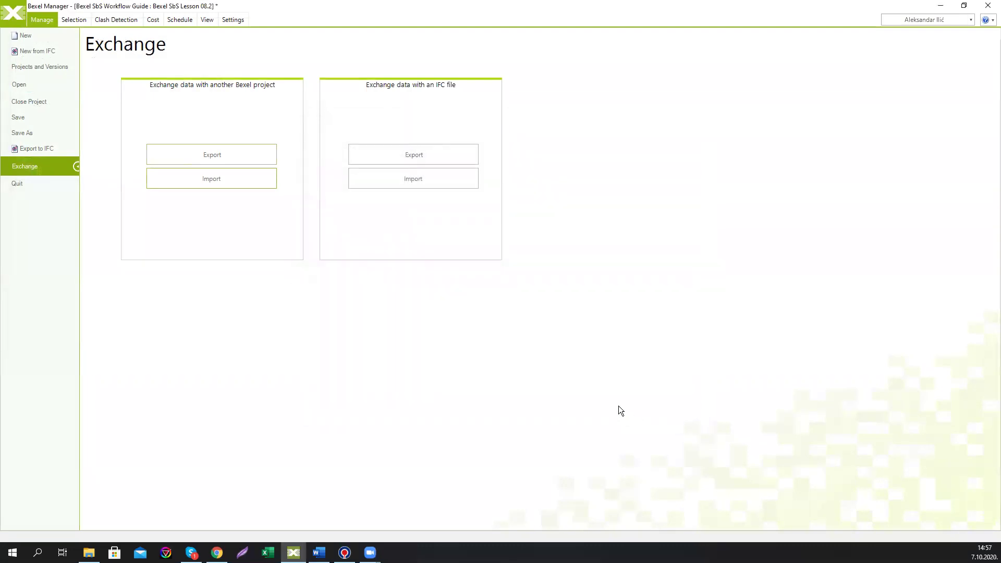
click(546, 353)
- Switch to the Uniformat Based 2 Levels Schedule and pop out the Schedule Editor as a maximized window
click(133, 344)
click(113, 401)
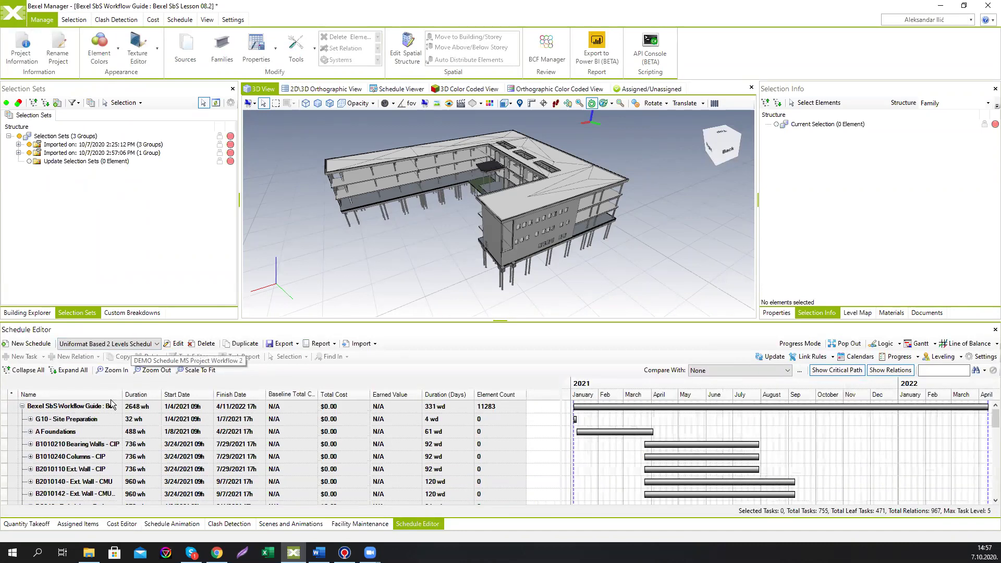
click(829, 344)
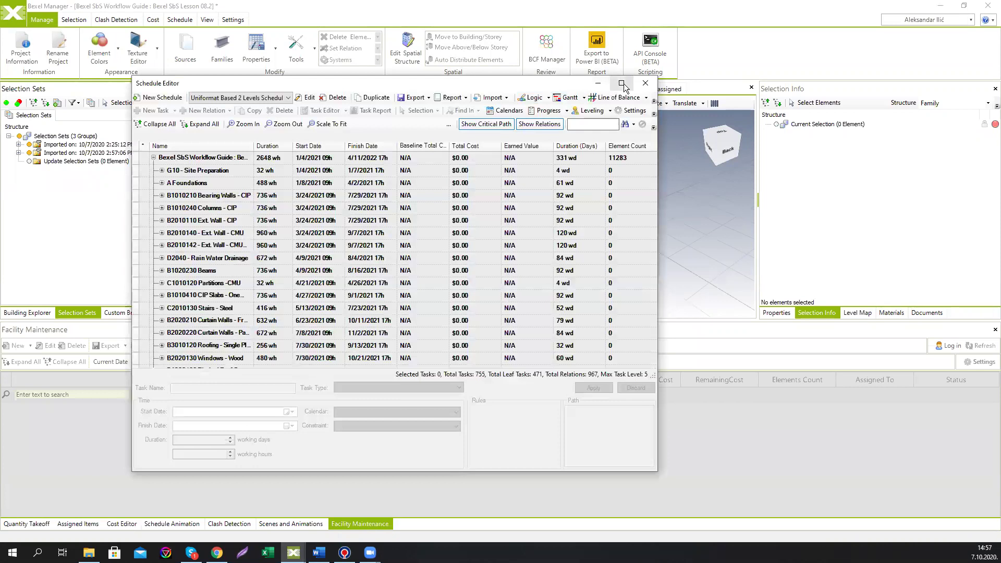
click(624, 84)
- Fit the Gantt chart to the whole Uniformat Based 2 Levels Schedule and expand all its tasks
scroll(156, 199, down, 3)
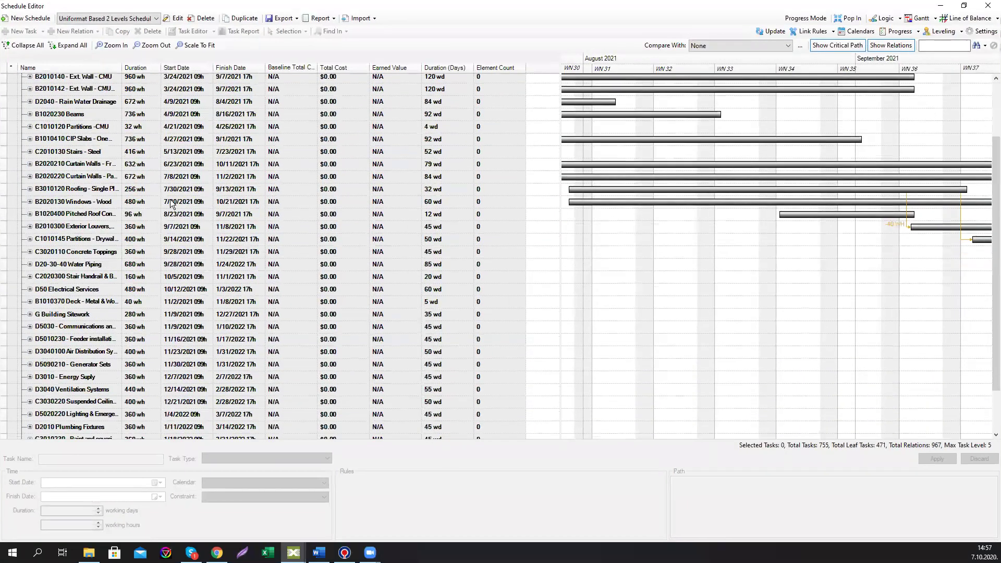
scroll(168, 207, up, 3)
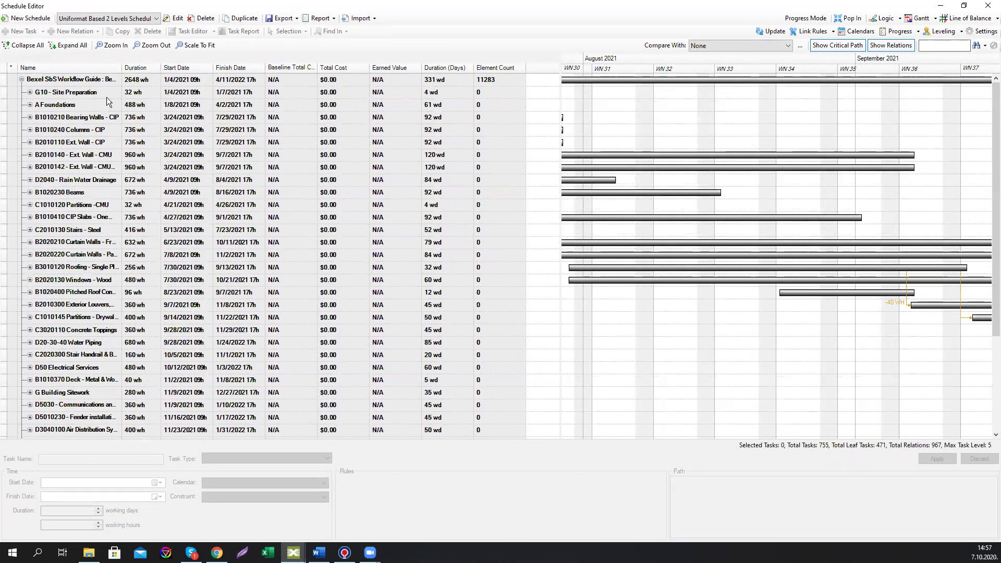
click(102, 81)
click(206, 46)
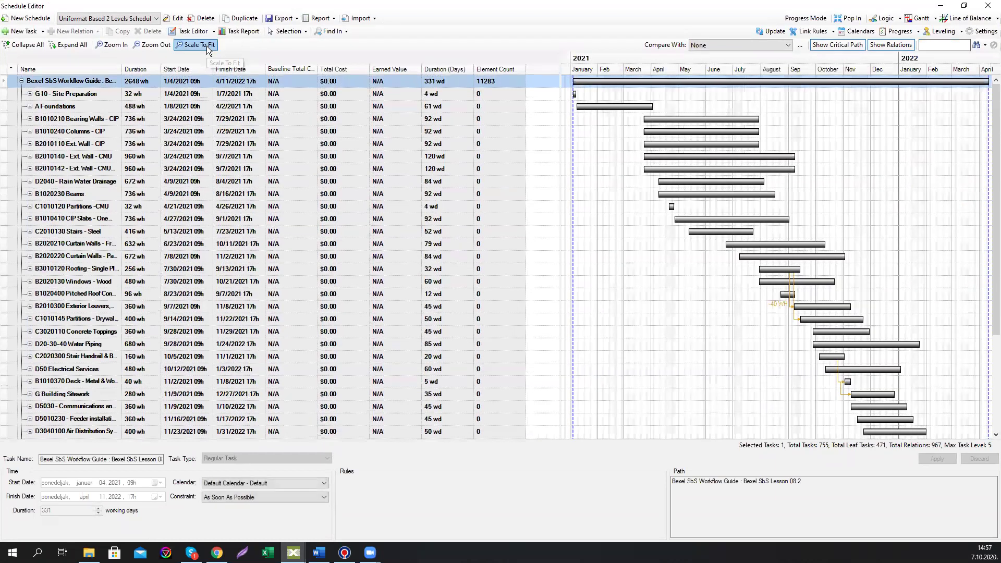
click(68, 44)
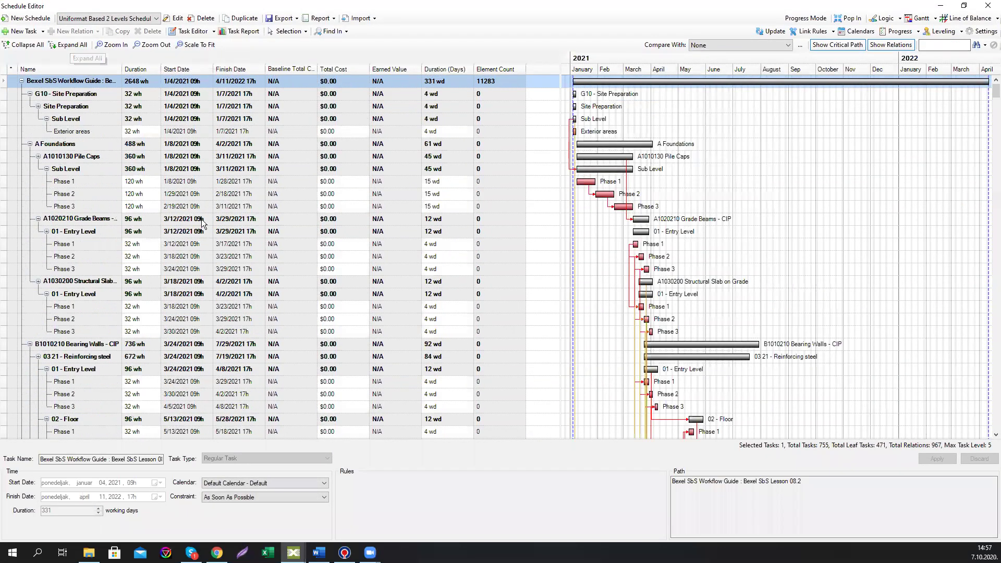
- Update the imported schedule so its tasks receive elements and costs, and bring the Schedule Editor window back to the front
scroll(219, 246, down, 3)
scroll(219, 247, up, 3)
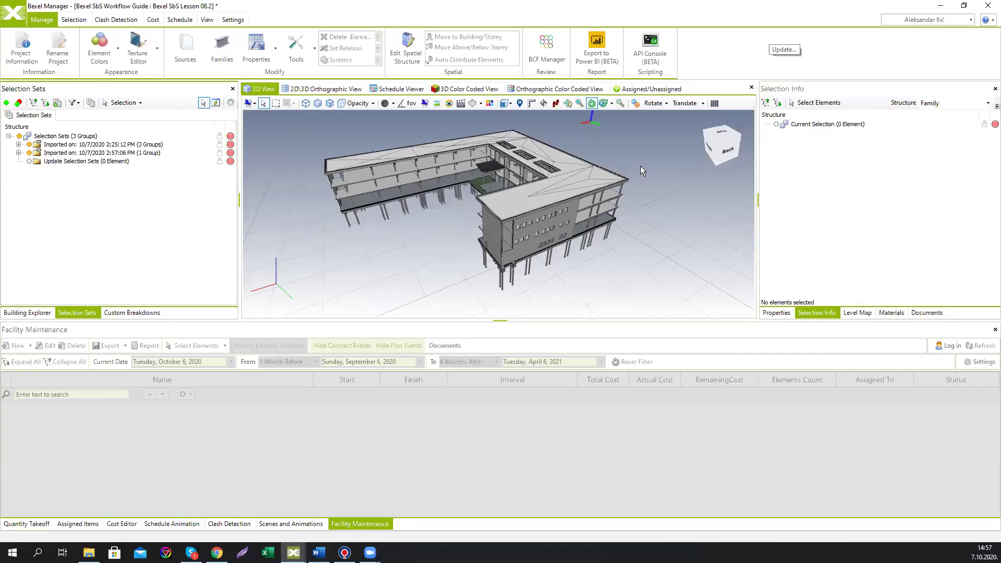
click(642, 388)
click(552, 313)
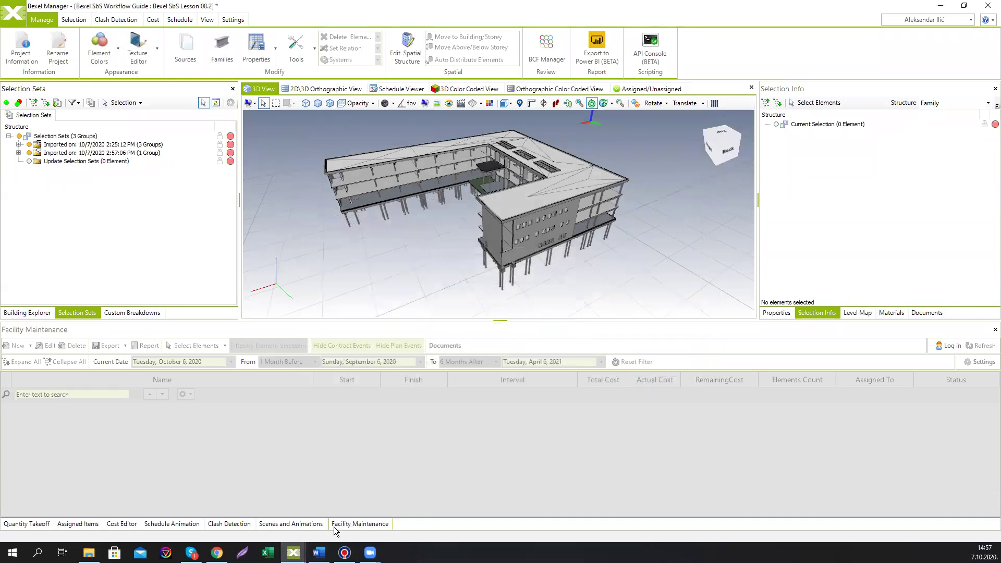
mouse_move(294, 552)
click(305, 534)
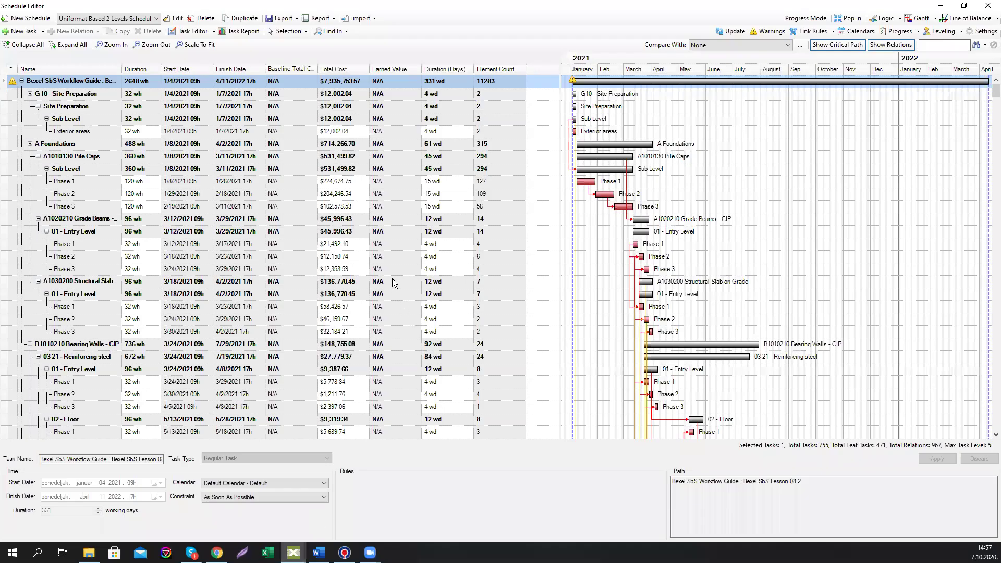
- Examine the total costs and element counts of the tasks throughout the updated schedule
scroll(497, 148, down, 5)
scroll(497, 181, up, 5)
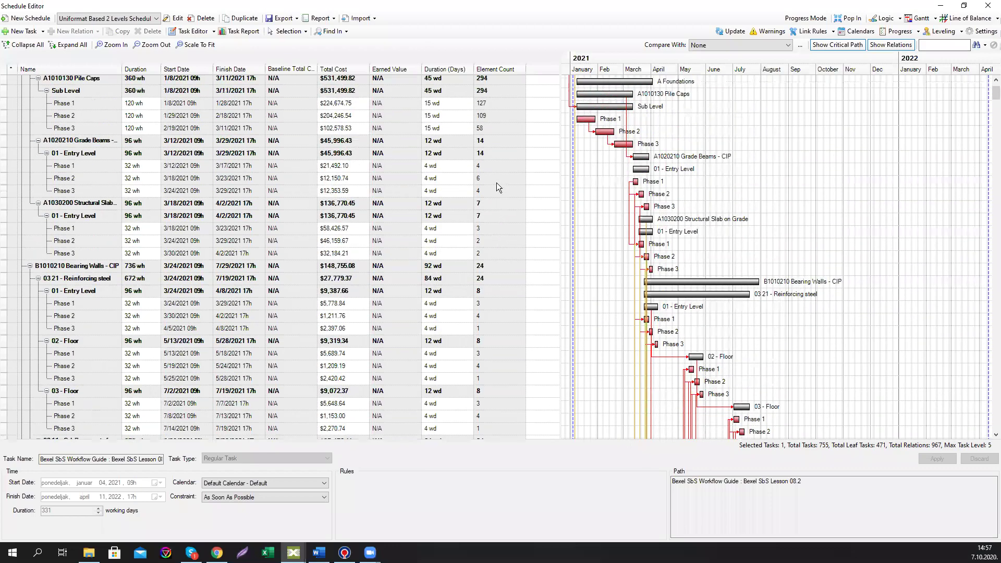
click(993, 141)
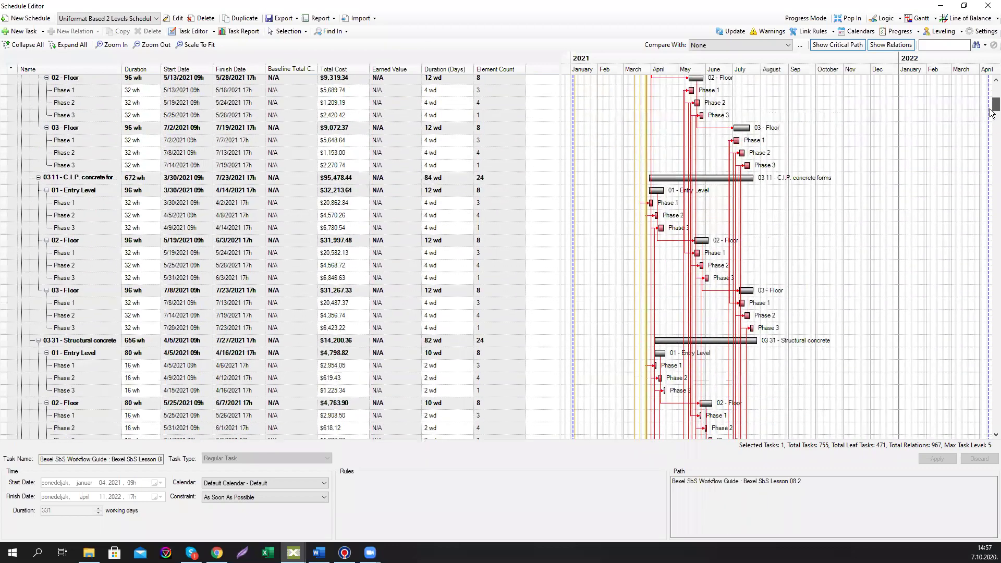
drag(992, 141, 993, 62)
click(355, 96)
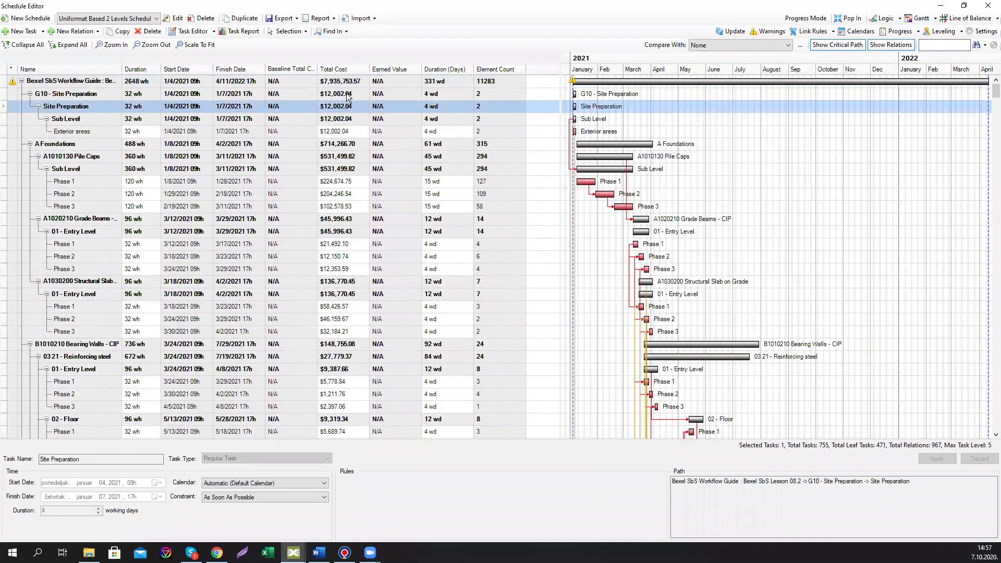
- Check the total costs of the tasks under G10 - Site Preparation and A Foundations, down to the A1010130 Pile Caps phases
click(339, 83)
click(337, 91)
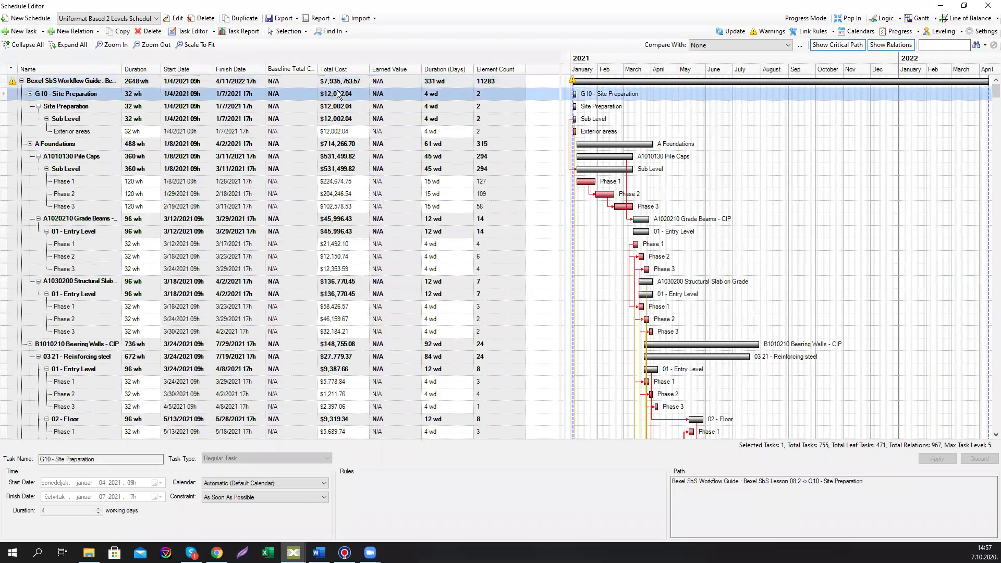
click(331, 107)
click(337, 121)
click(338, 134)
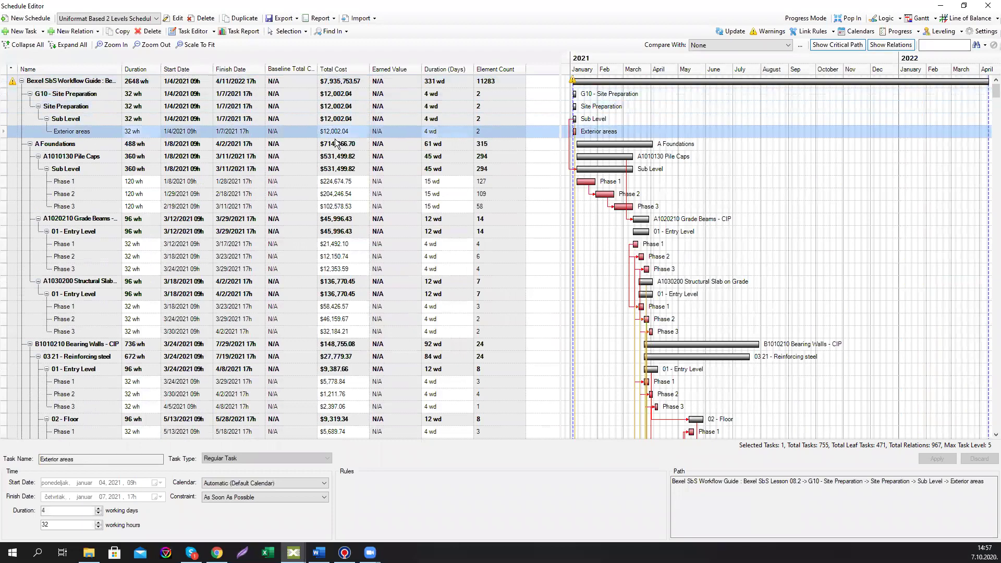
click(333, 146)
click(333, 158)
click(333, 171)
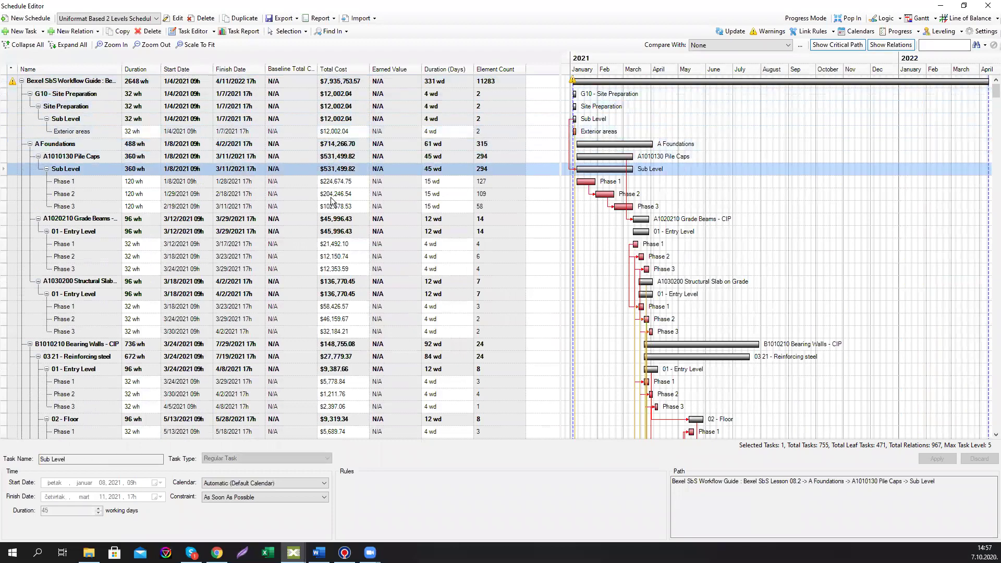
click(333, 182)
click(334, 195)
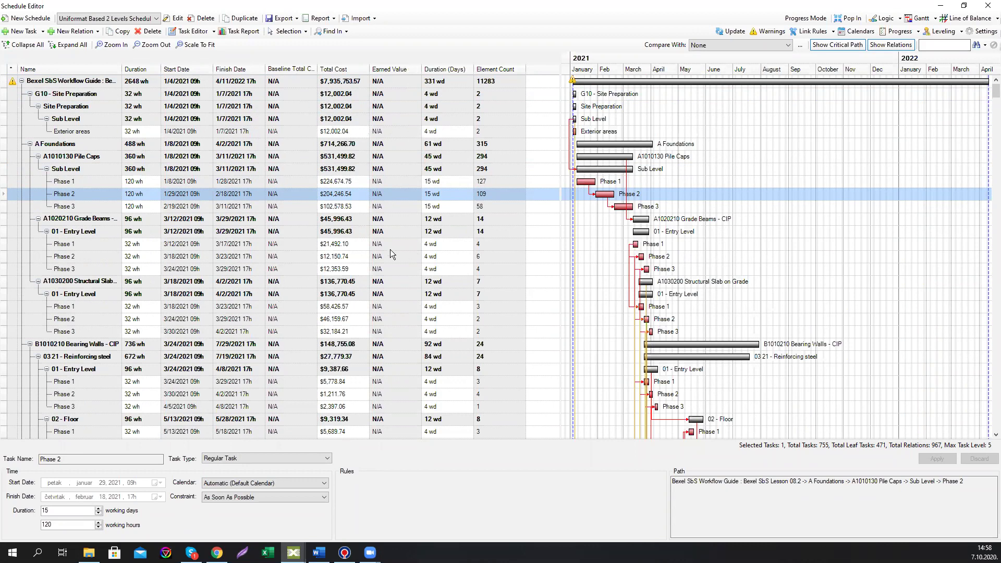
- Insert a Constraint column after the Element Count column and review the constraints of the schedule tasks
click(535, 79)
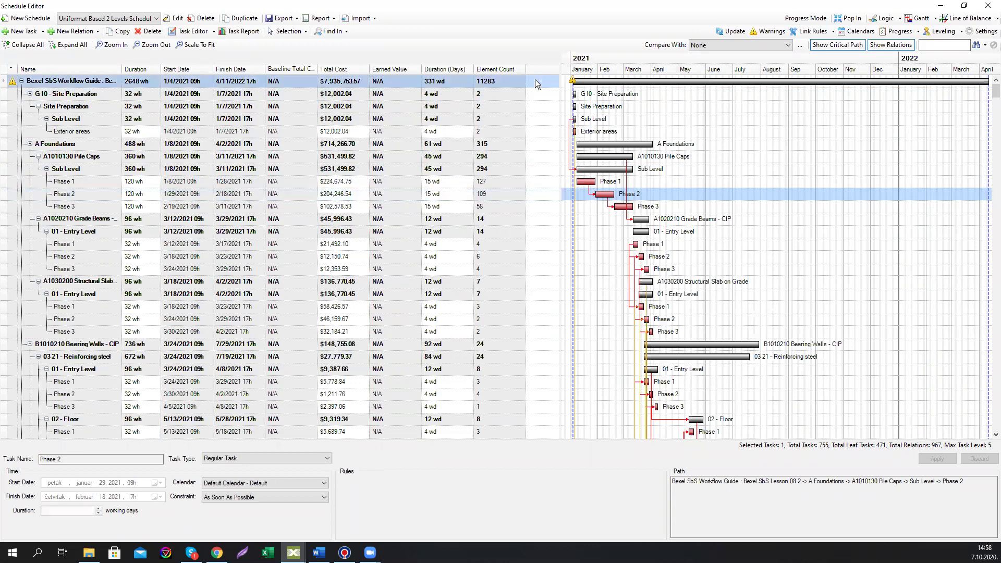
click(536, 72)
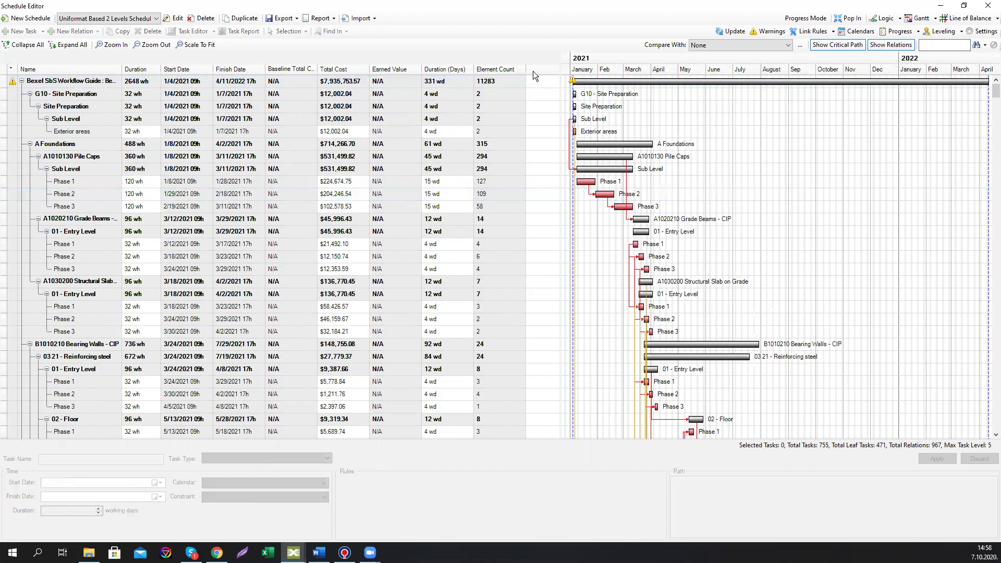
right_click(533, 71)
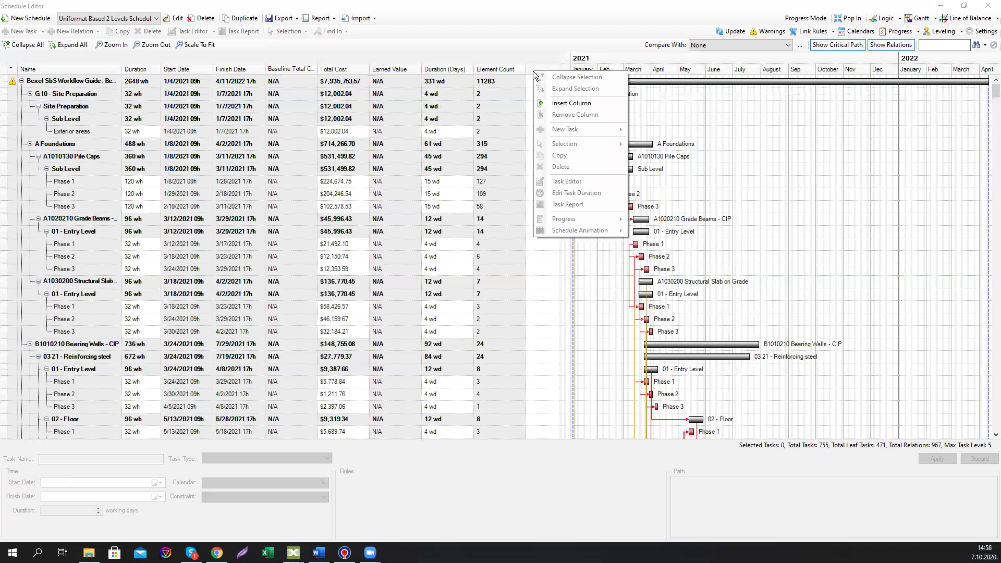
click(563, 110)
scroll(547, 104, down, 2)
scroll(547, 107, down, 2)
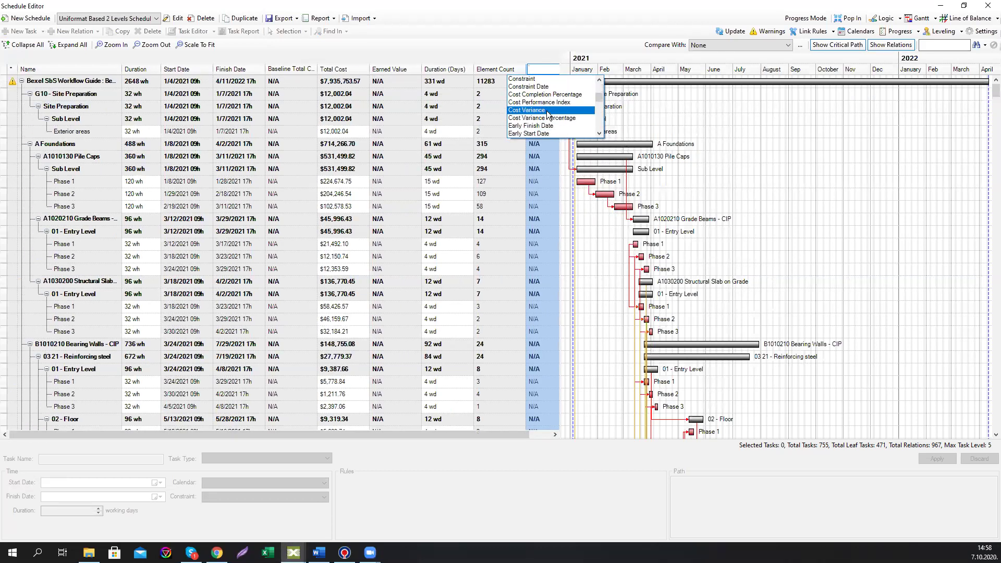
scroll(547, 111, up, 2)
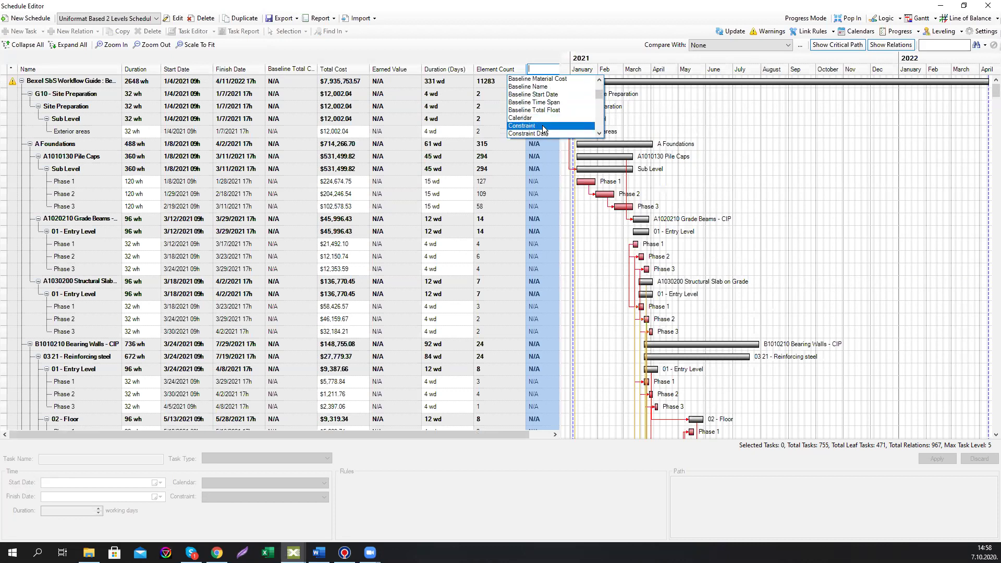
click(543, 126)
drag(524, 435, 561, 433)
scroll(536, 267, down, 5)
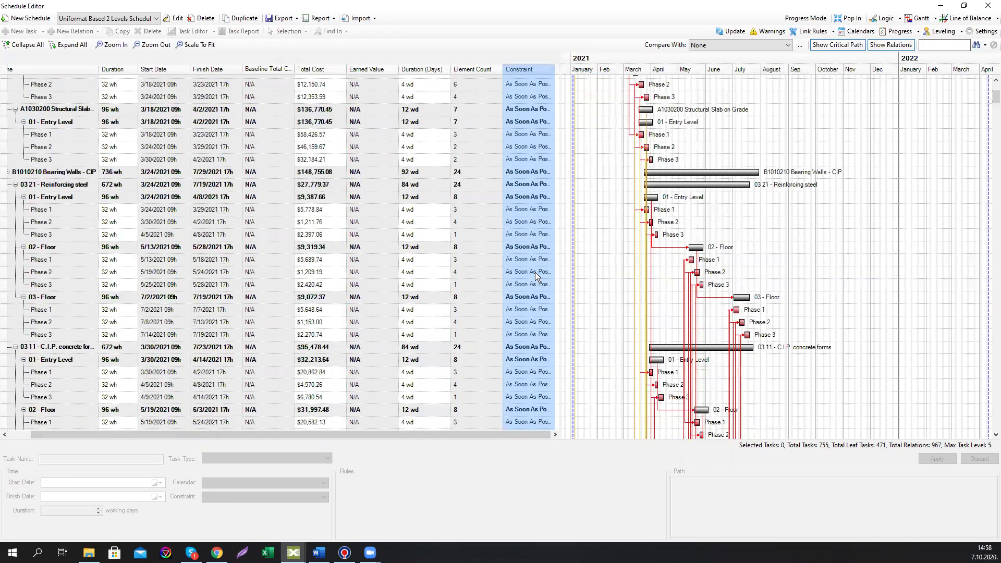
scroll(535, 272, down, 4)
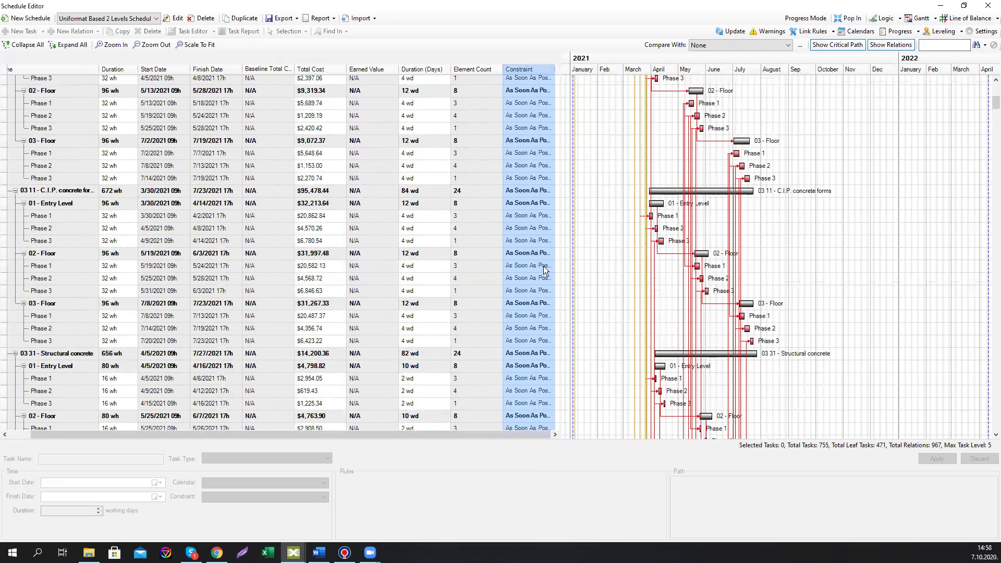
scroll(543, 266, up, 9)
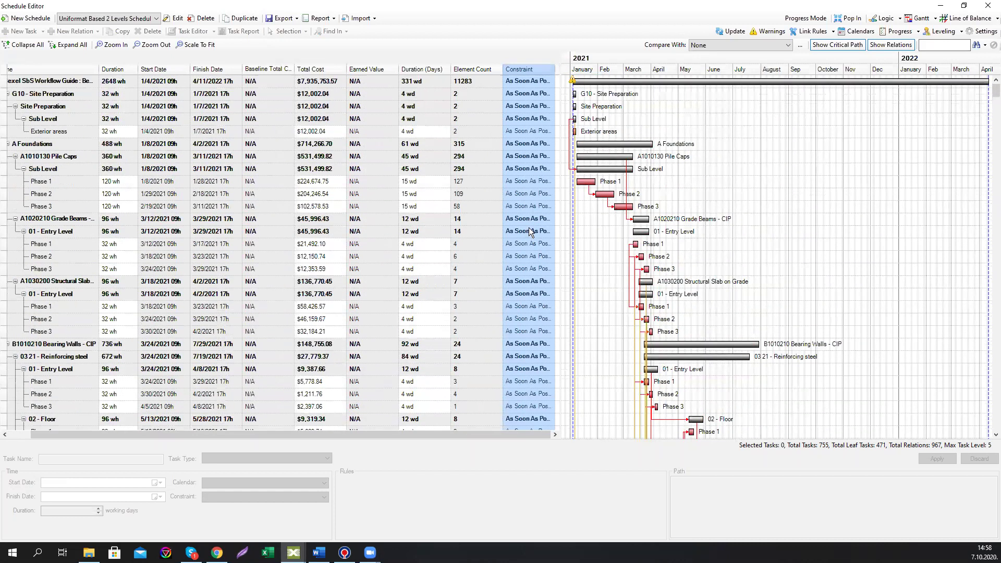
- Widen the Gantt chart area and display the schedule as a Line of Balance showing up to Level 2
drag(561, 65, 329, 117)
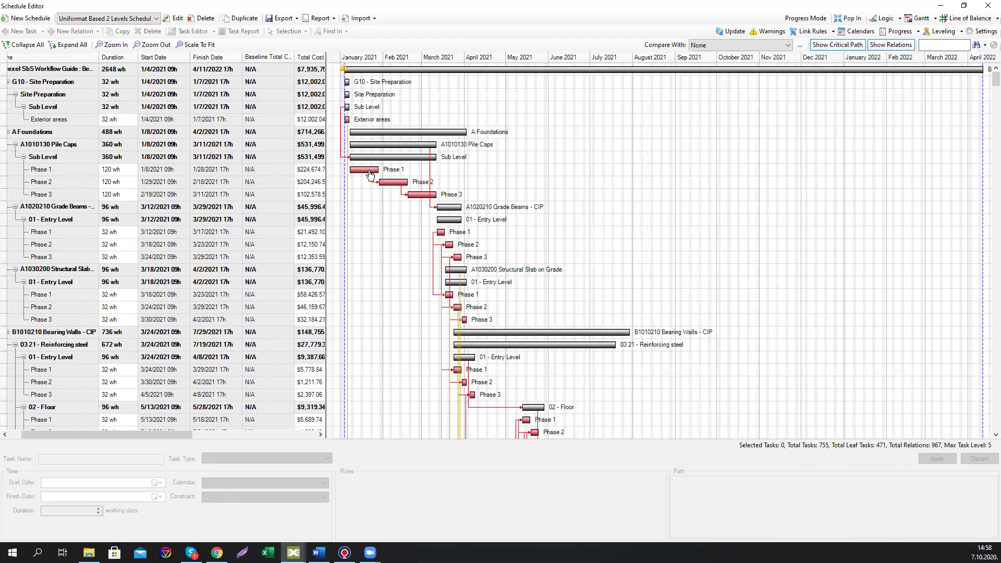
click(975, 19)
click(95, 45)
click(63, 68)
mouse_move(348, 319)
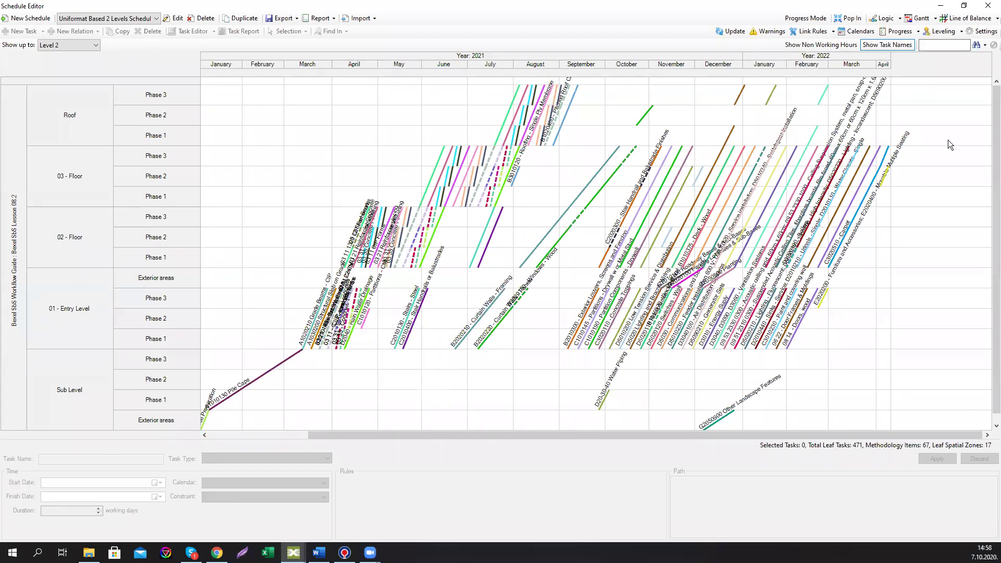
- Return to the Gantt view and open the Task Report for the schedule's root task
click(917, 18)
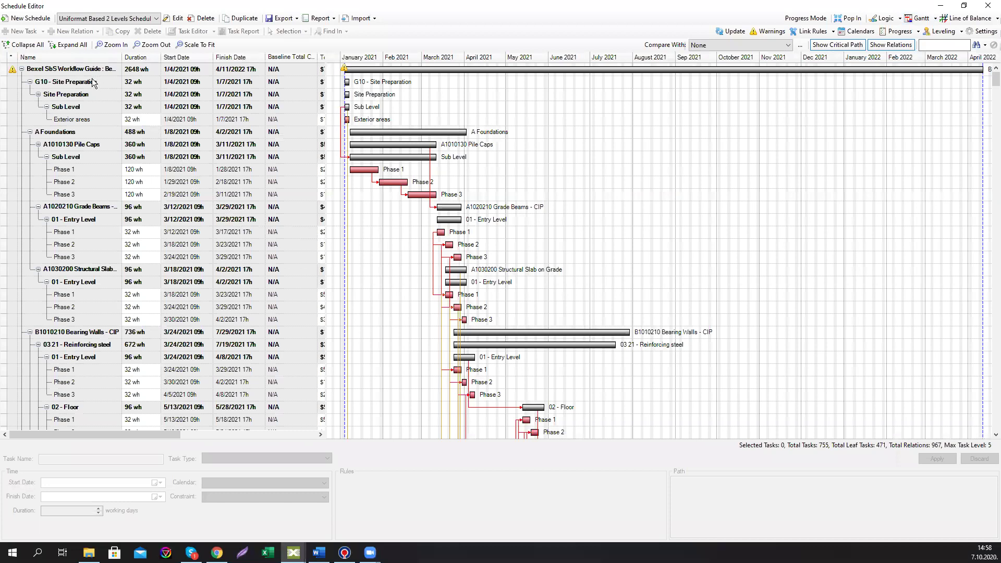
click(90, 71)
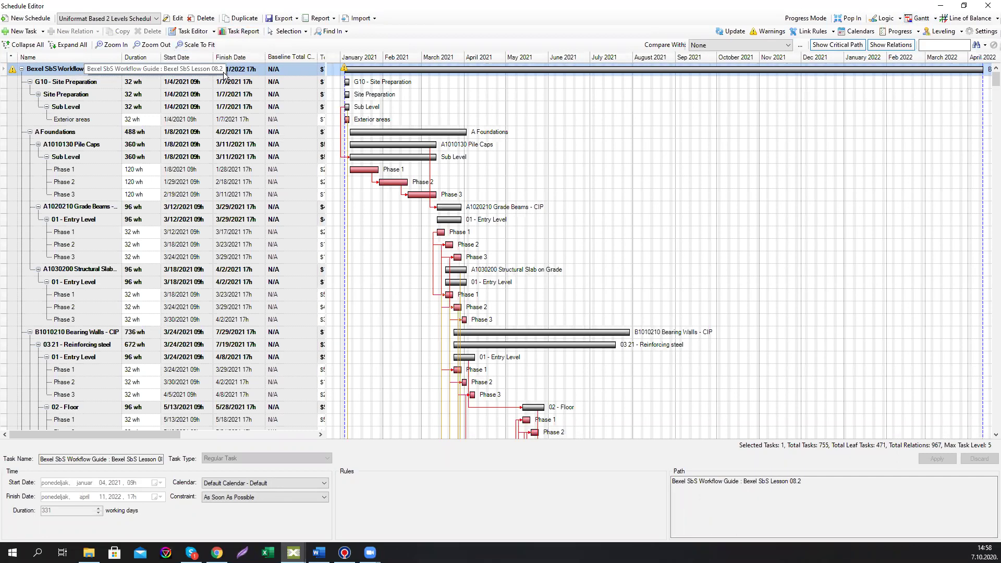
click(242, 35)
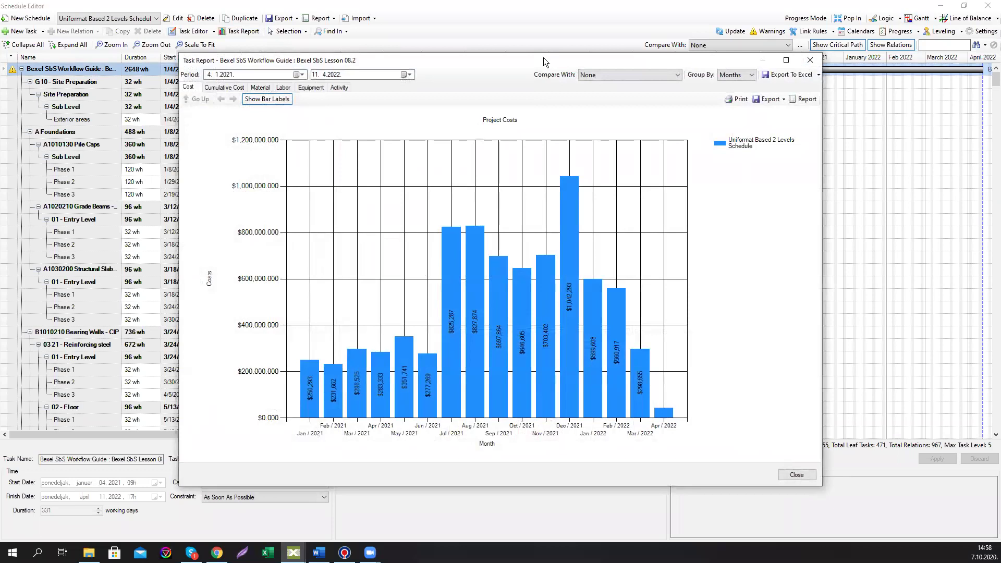
drag(543, 59, 592, 60)
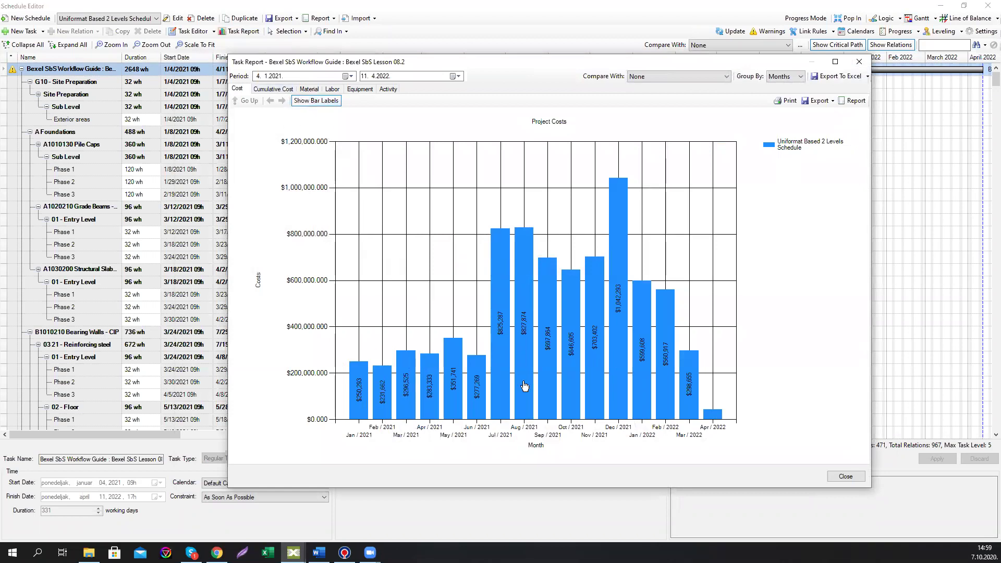
- Review the report's cumulative cost, labor, activity and cost charts, and close the report
click(275, 89)
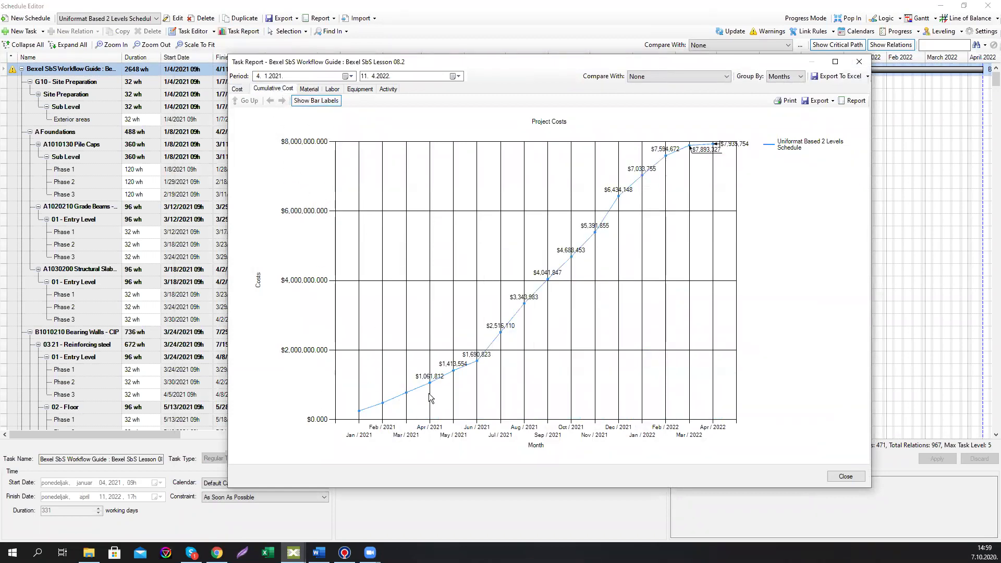
click(334, 91)
click(344, 90)
click(333, 90)
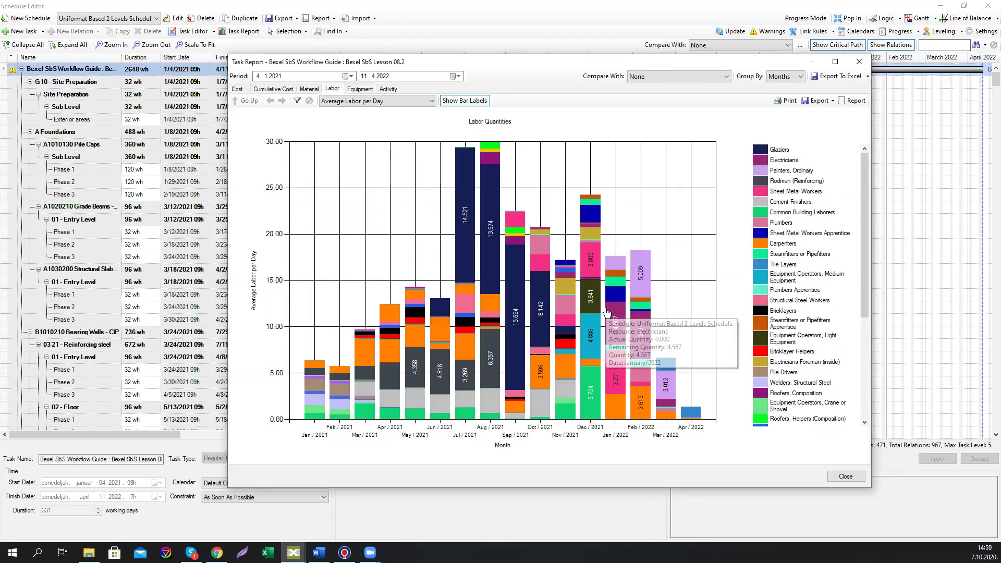
click(388, 89)
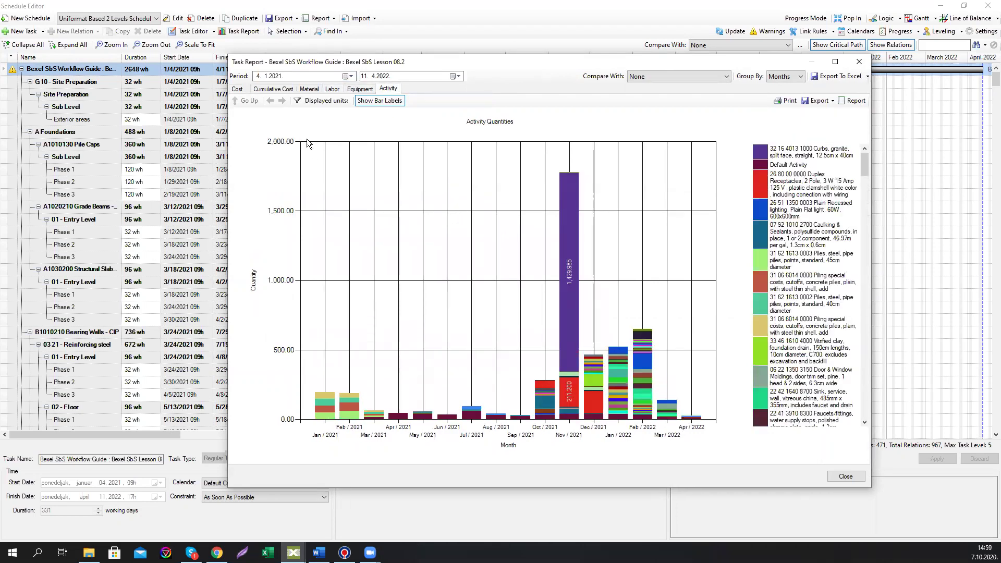
click(238, 89)
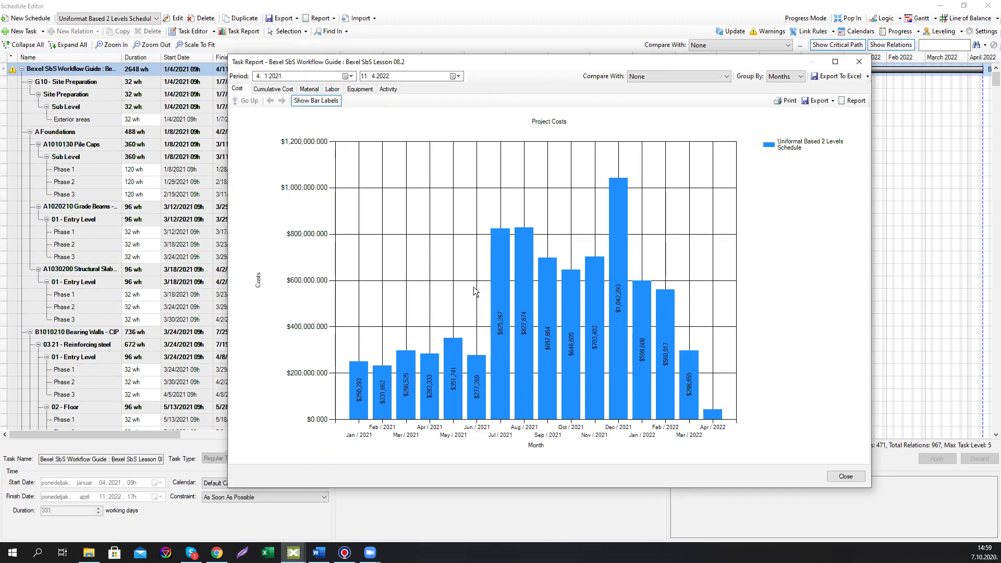
click(280, 90)
click(859, 63)
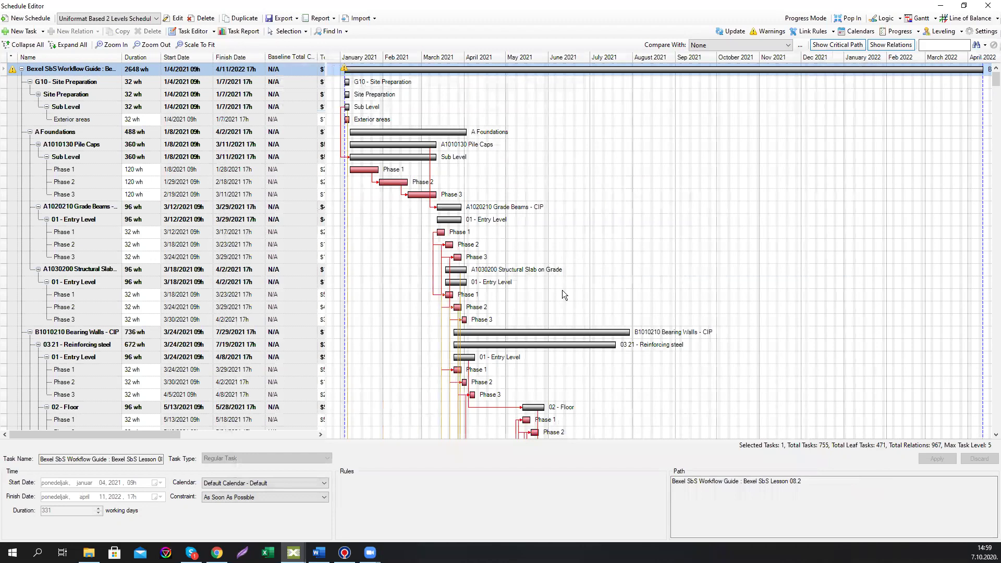
- Clear the task selection, dock the Schedule Editor back into the main window, and show the open Zoom windows
click(561, 290)
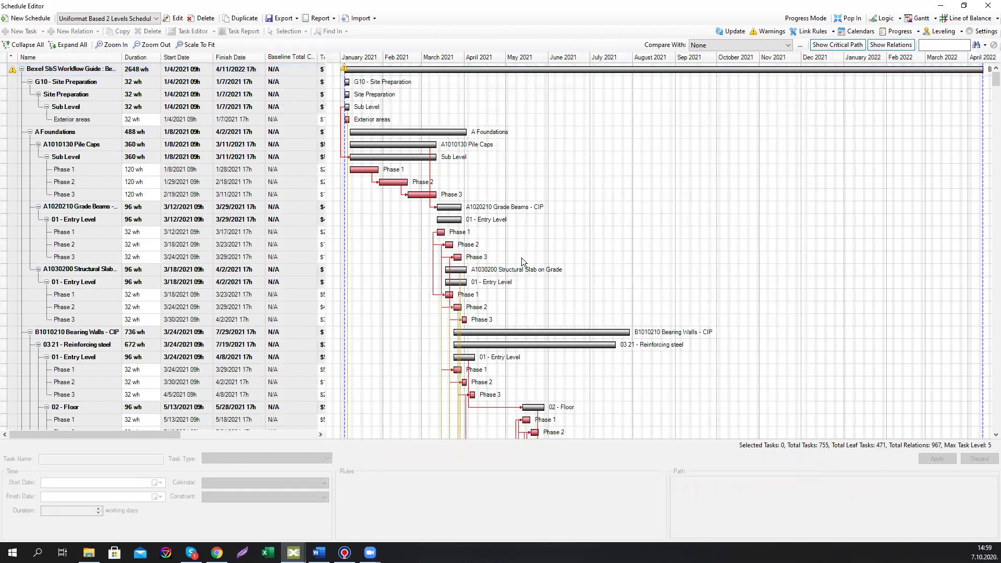
click(987, 6)
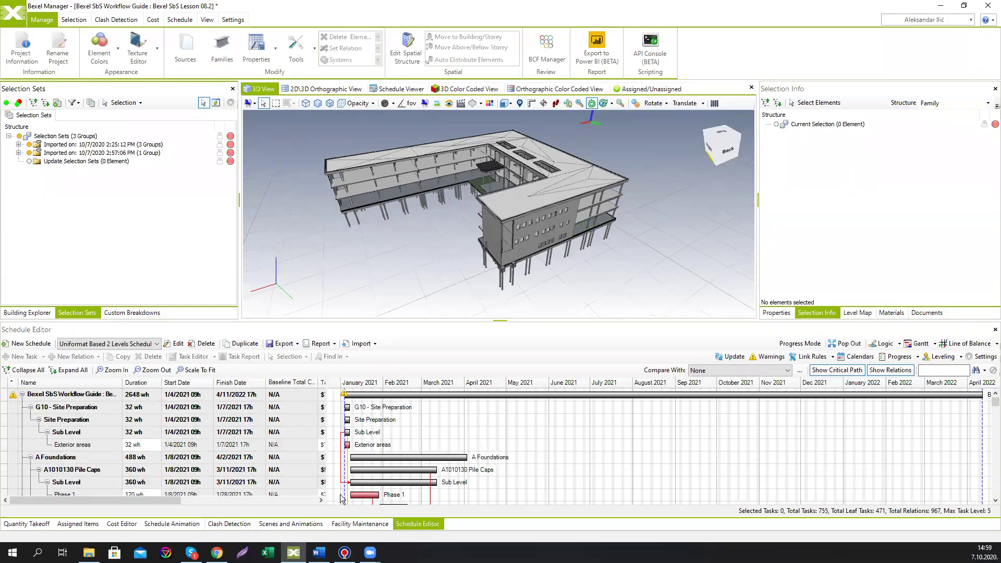
click(370, 553)
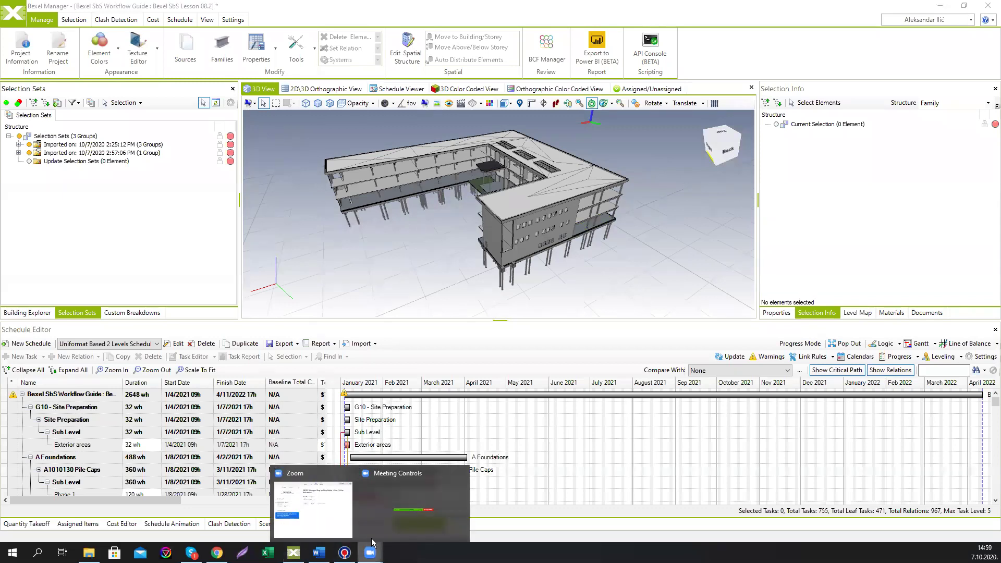